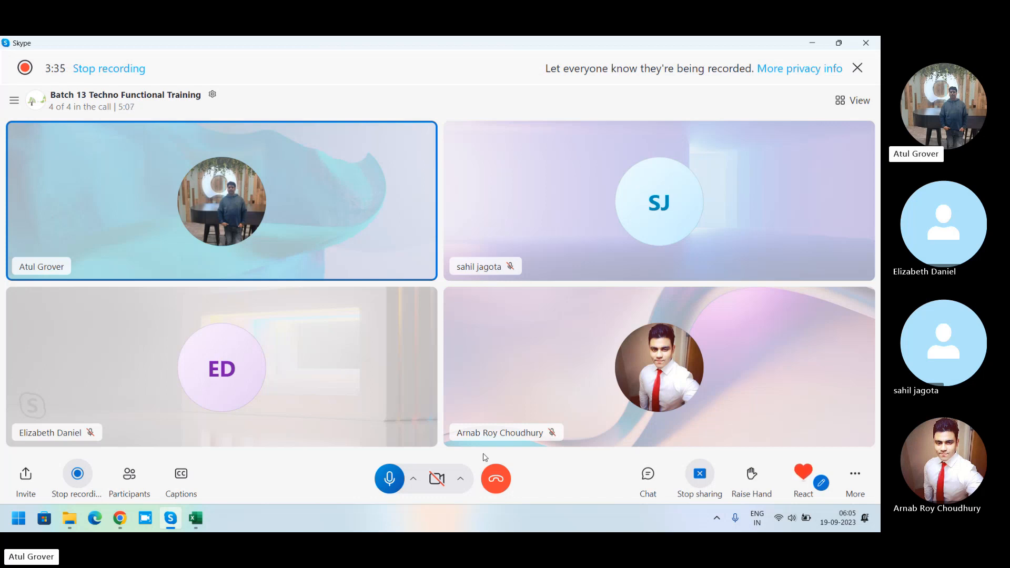
Step: Switch to the browser and open the Users list under User Administration by filtering the navigator for "user a"
click(127, 517)
click(374, 316)
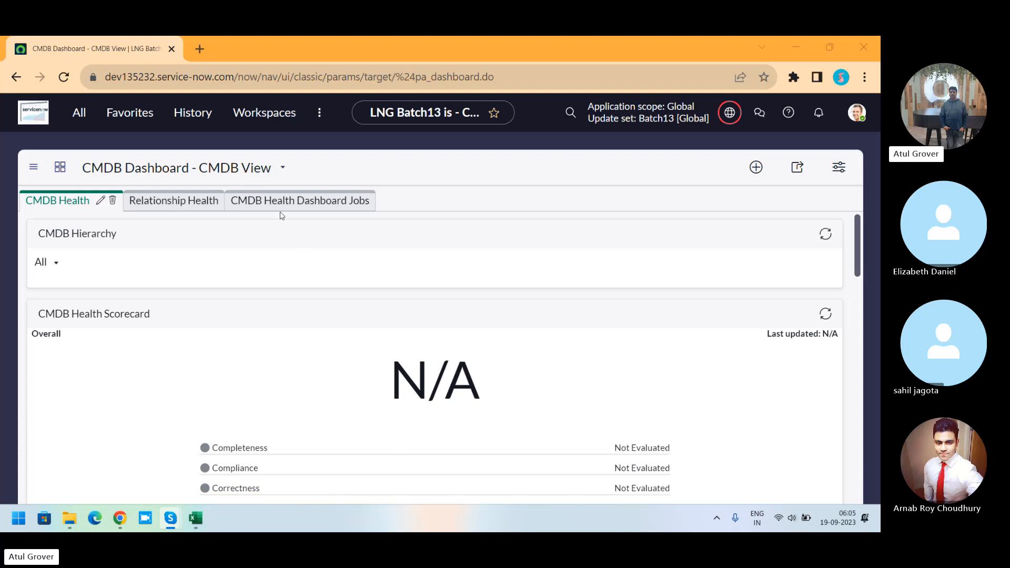
click(70, 120)
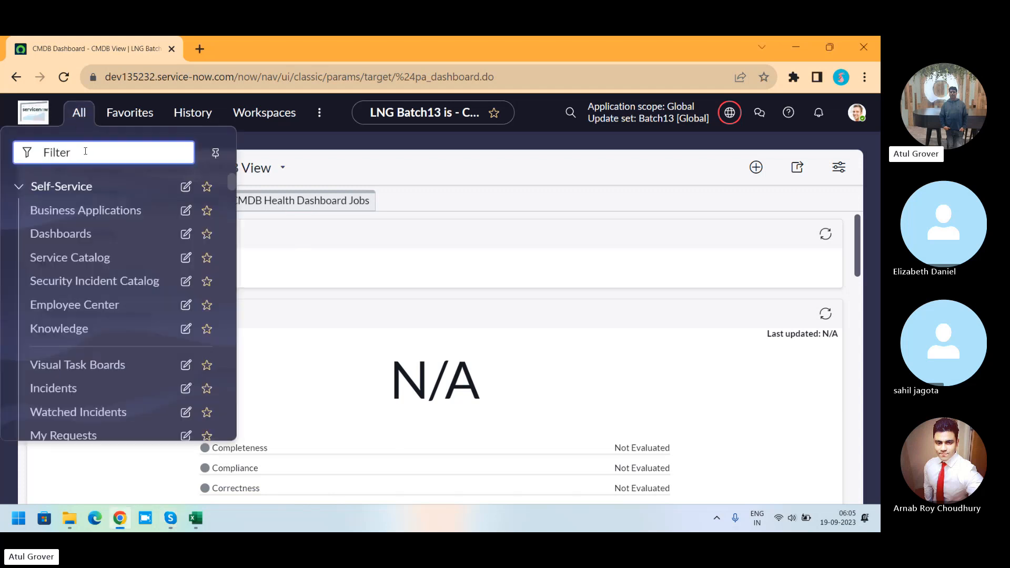
text(user a)
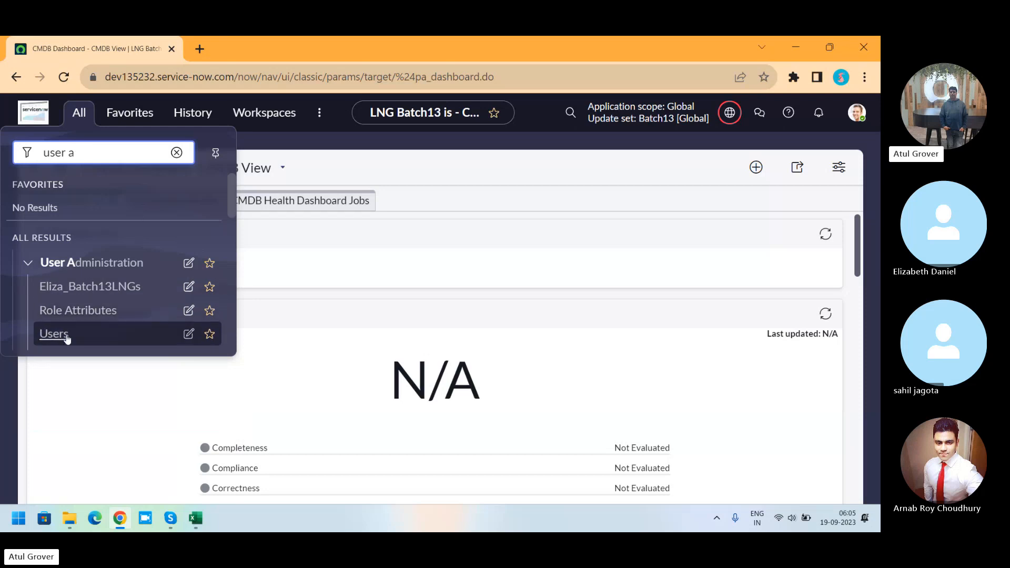
click(66, 337)
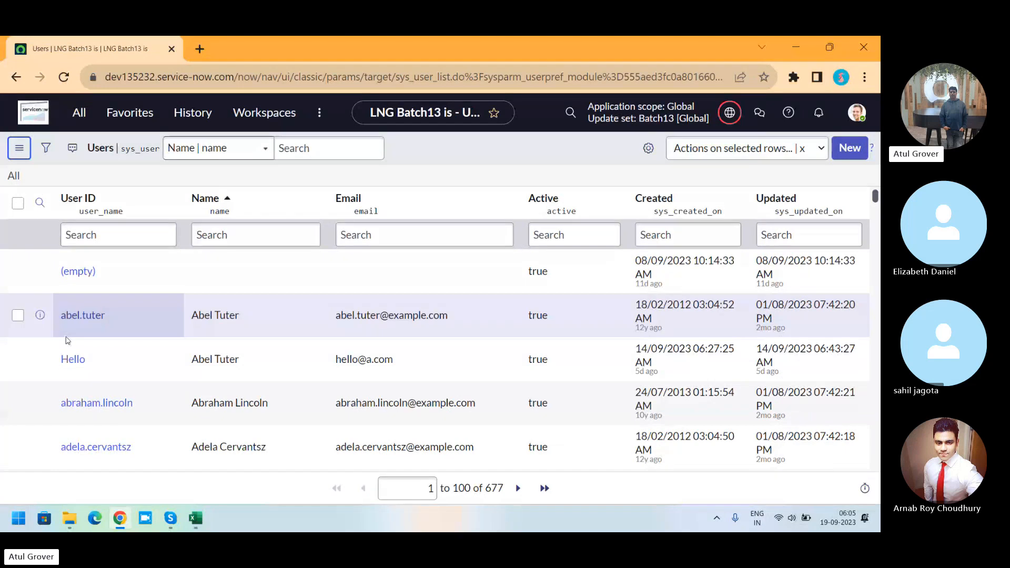
Step: Start an import into the User table and create and download the Excel template with all fields included
right_click(287, 203)
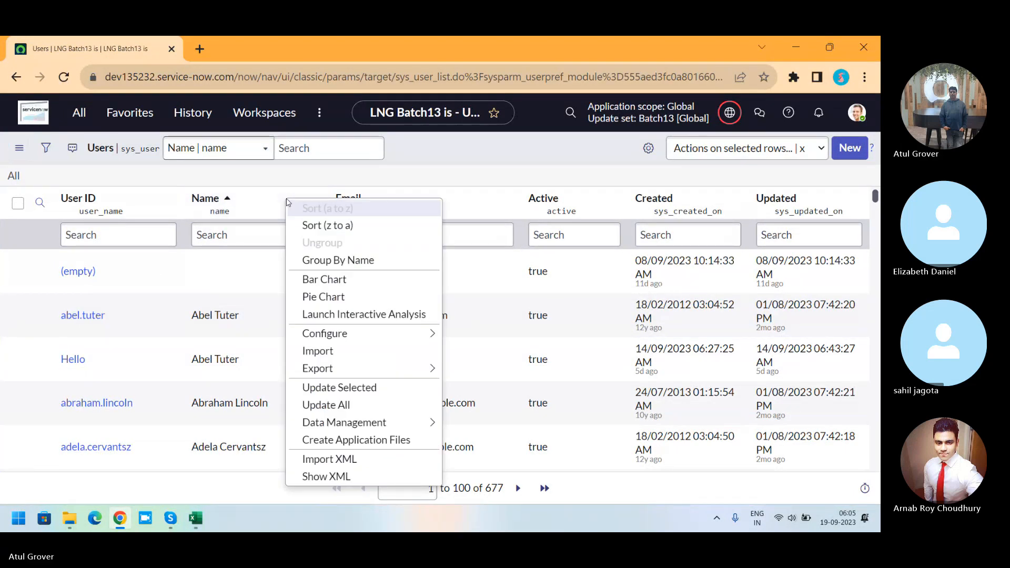
click(403, 355)
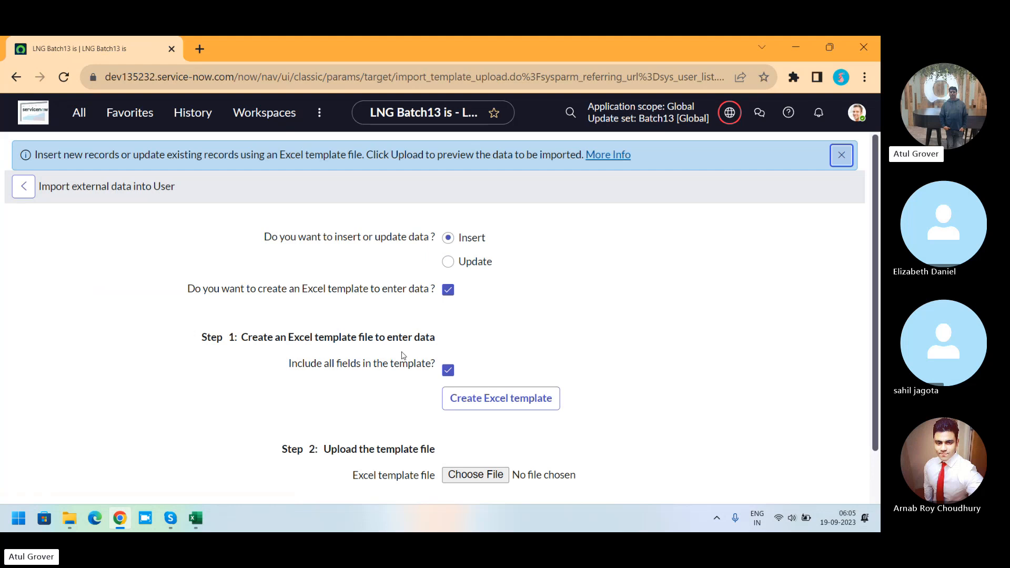
click(497, 403)
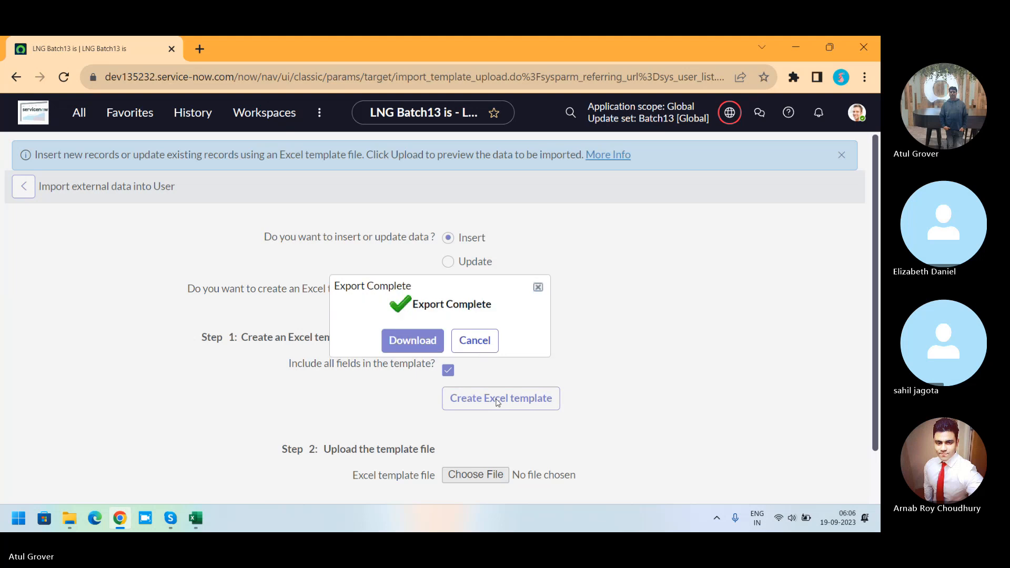
click(415, 347)
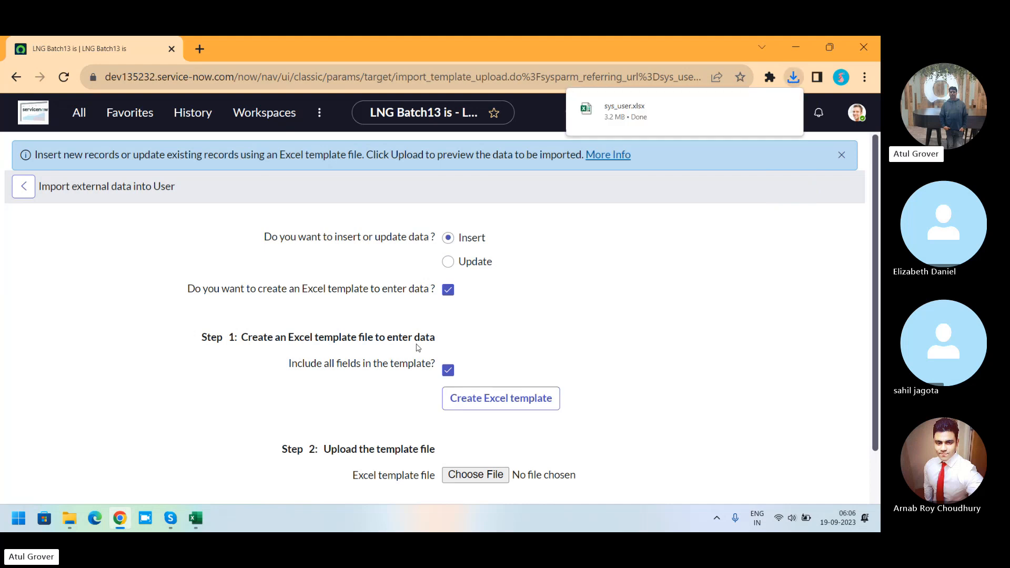
Step: Open the downloaded sys_user.xlsx template in Excel and enable editing
click(643, 124)
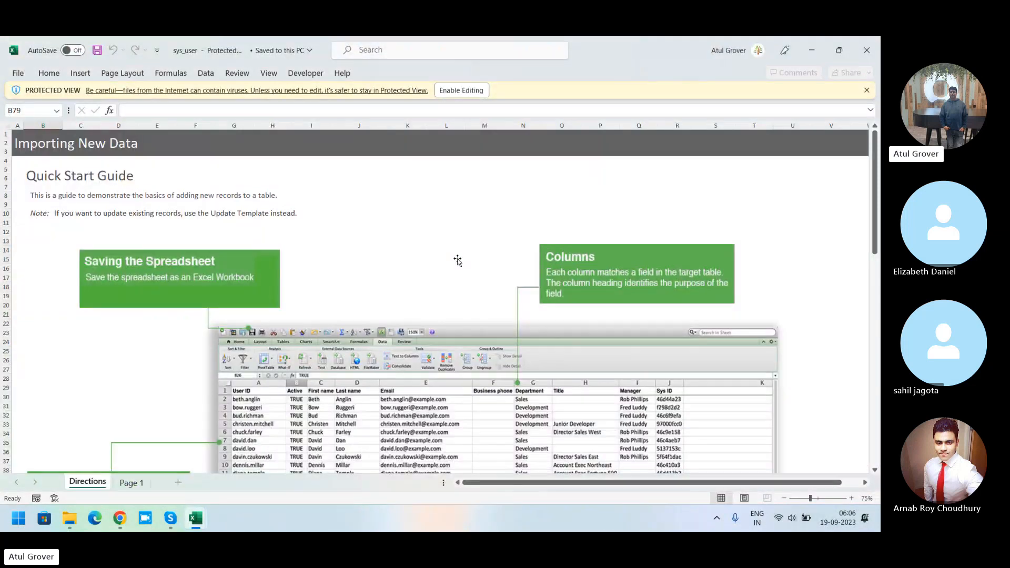
click(470, 88)
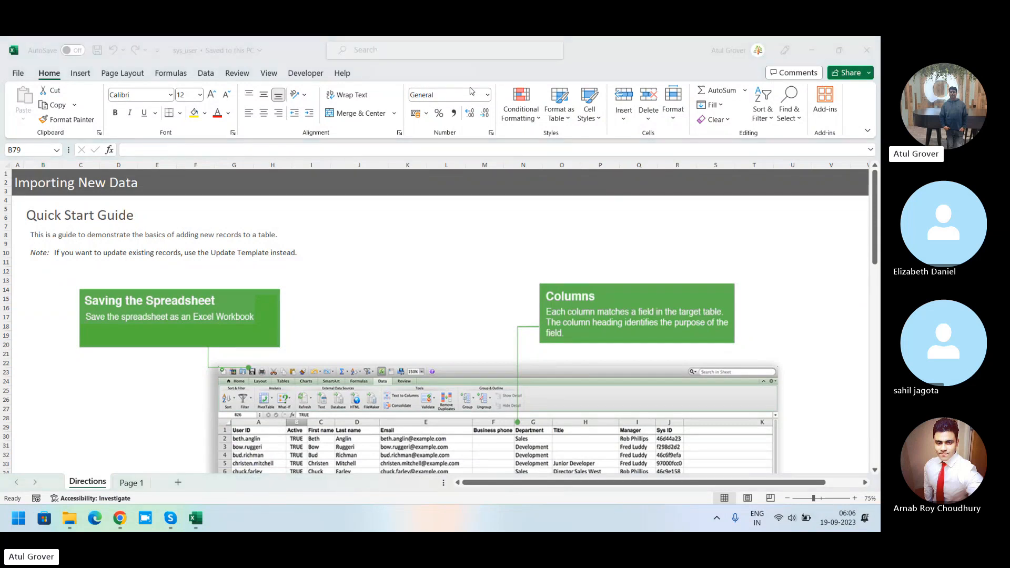
Step: Open Notepad from the Start menu
key(alt+Tab)
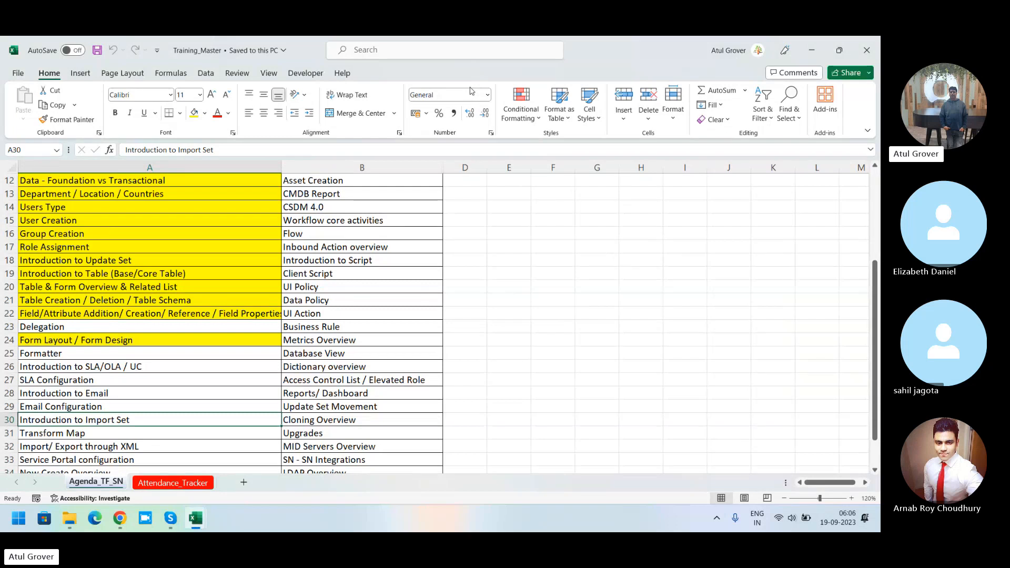
key(super)
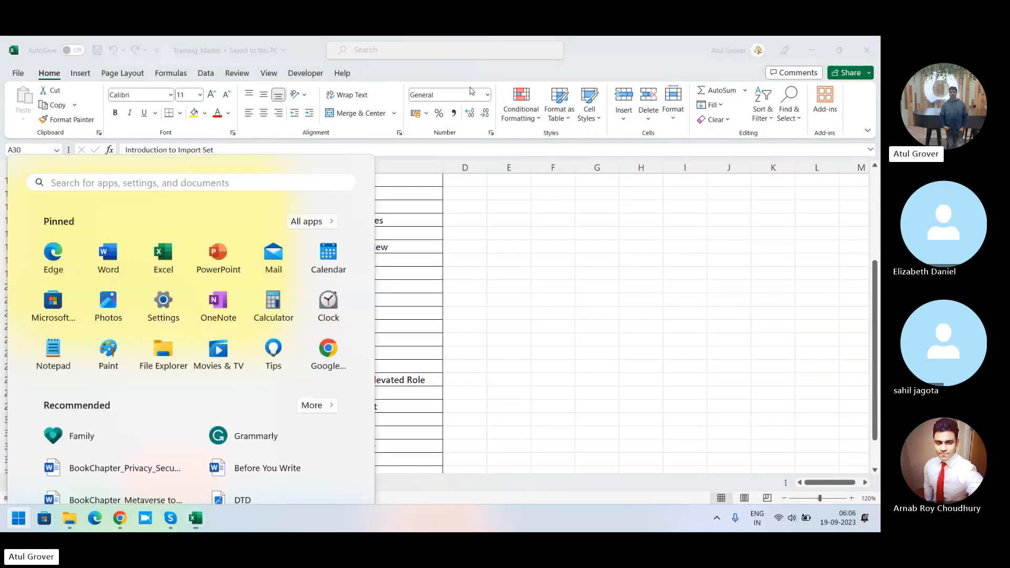
text(no)
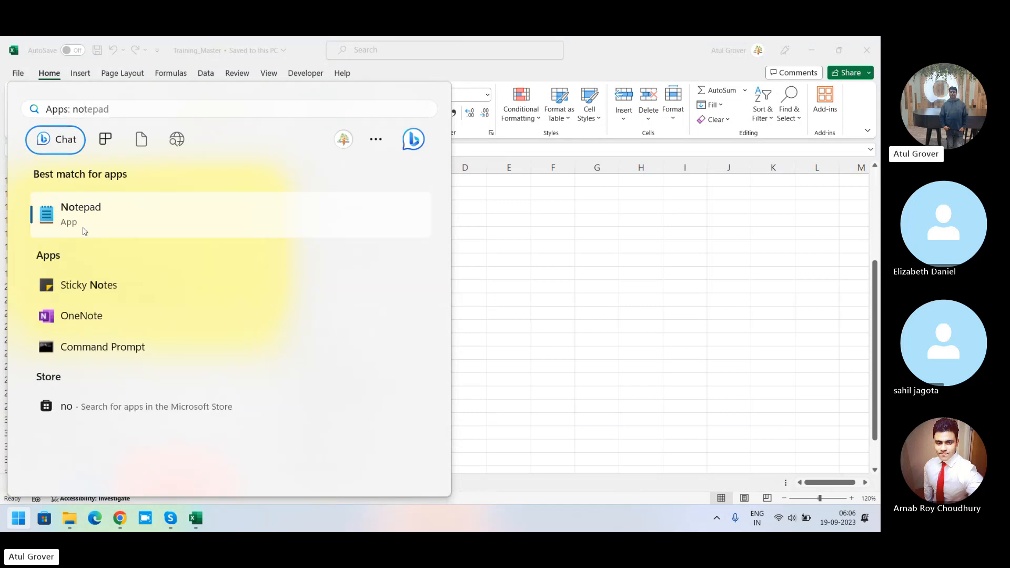
key(Return)
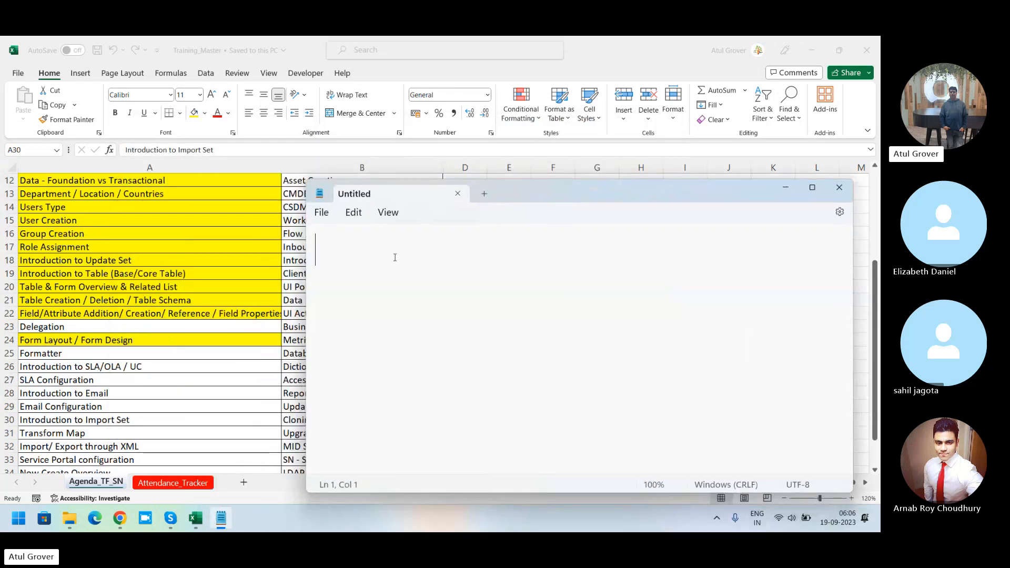
Step: Write the heading line "Name, gender, DOB" in the new note
text(Na)
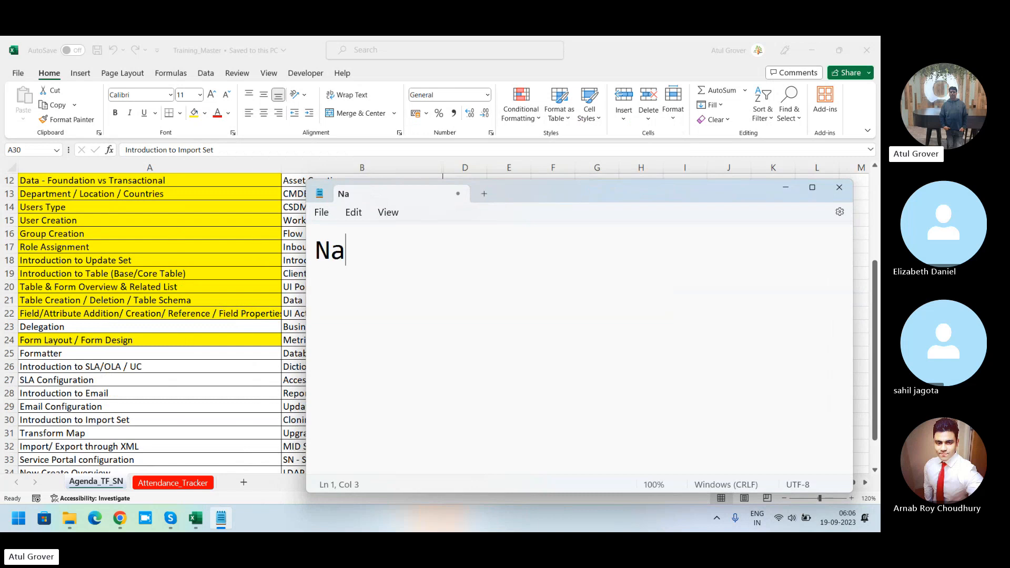
text(mw)
key(BackSpace)
key(BackSpace)
text(, Gen)
key(BackSpace)
key(BackSpace)
key(BackSpace)
key(BackSpace)
key(BackSpace)
key(BackSpace)
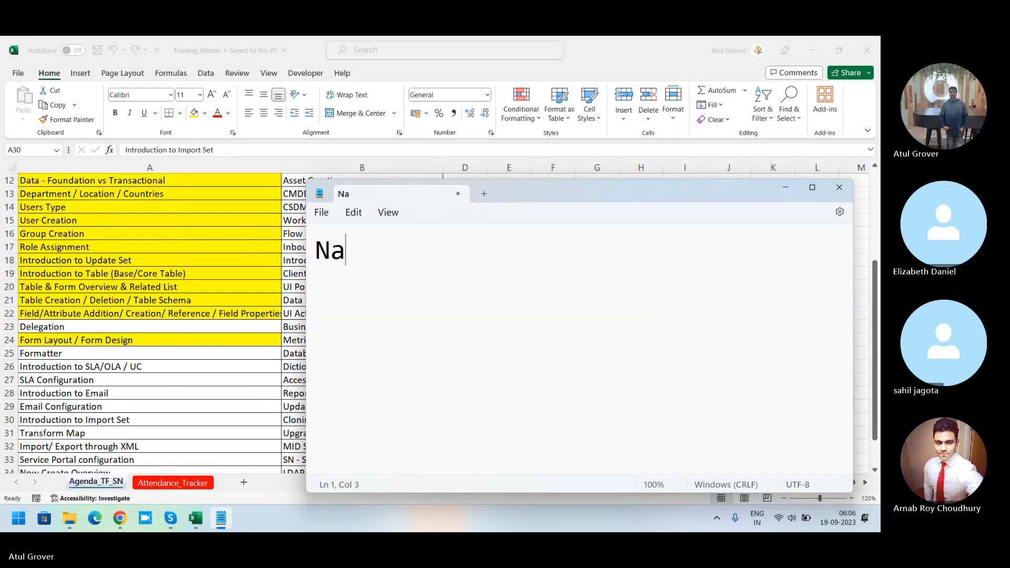
text(me, gende)
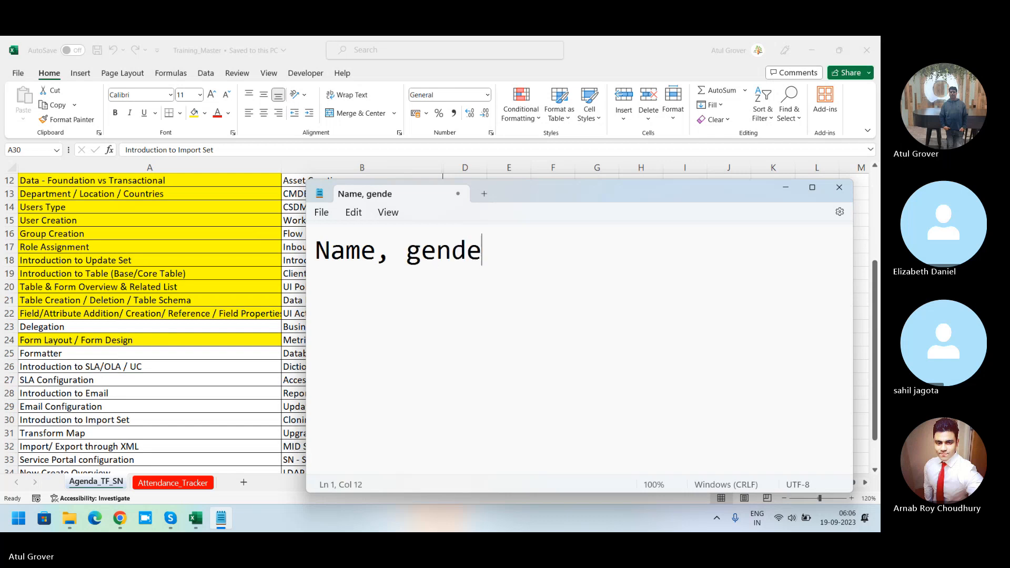
text(r, DO)
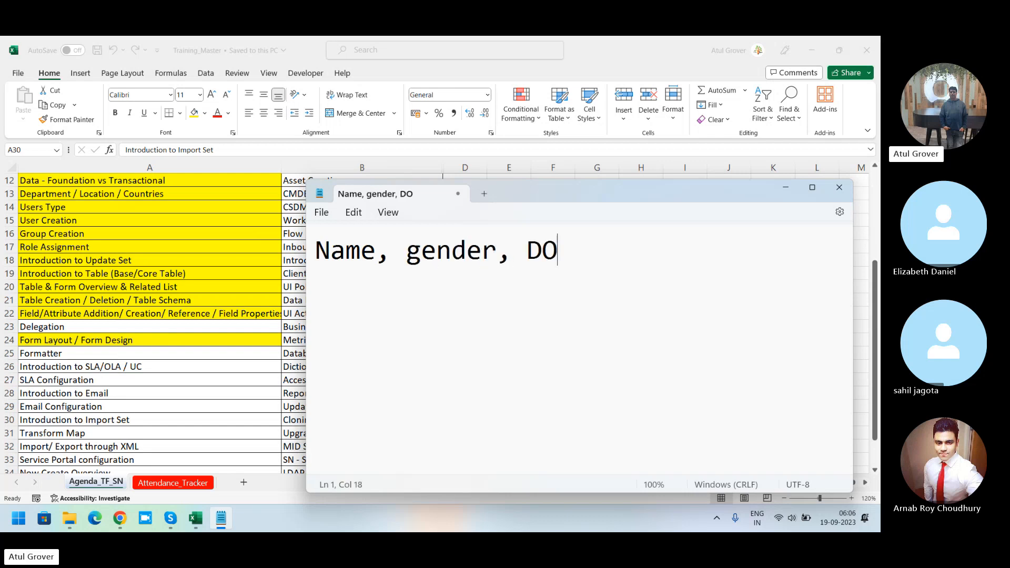
text(B)
key(Return)
Step: Add a participant's first name, followed by lines "Name" and "Gen"
text(Elisa)
key(BackSpace)
key(BackSpace)
text(za)
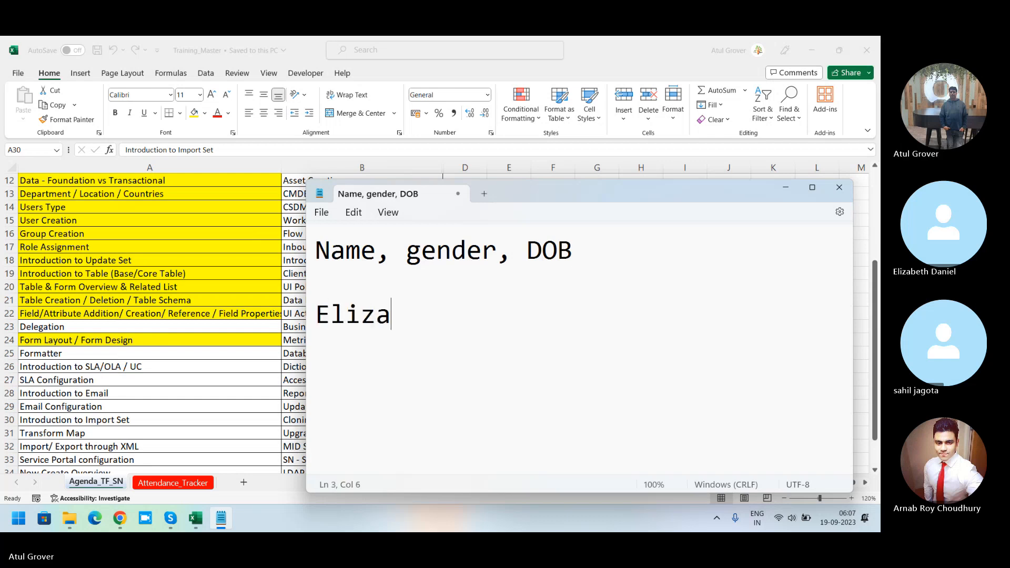
key(Return)
text(Name)
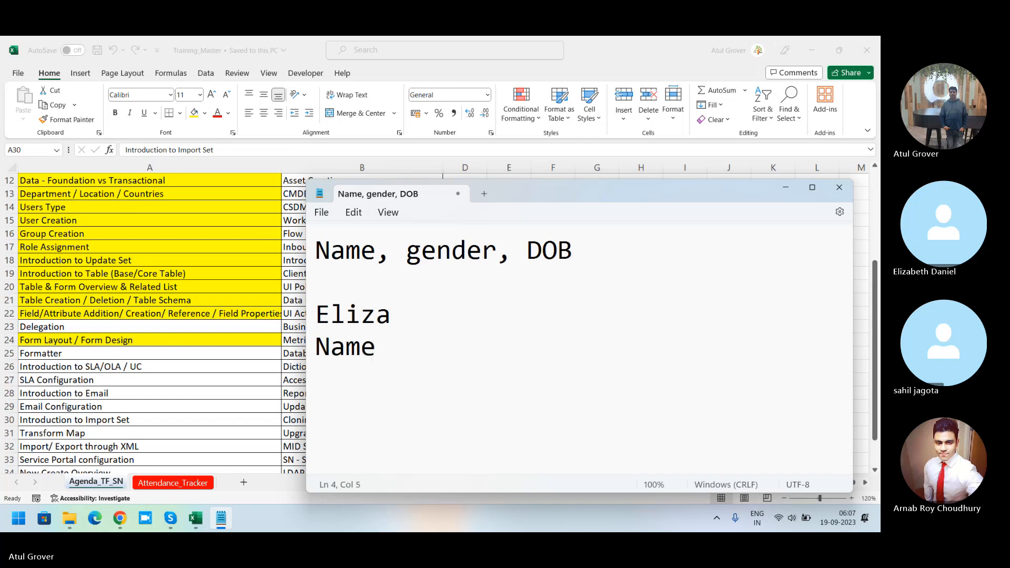
key(Return)
text(Gan)
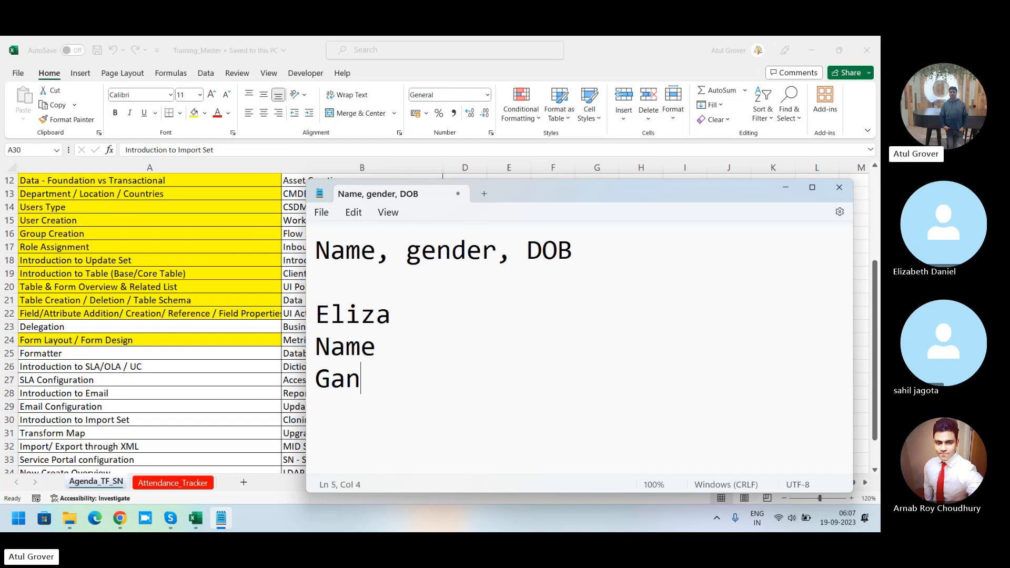
key(BackSpace)
key(BackSpace)
text(en)
key(Return)
Step: Add a "Date of Birth" line and leave a blank line after it
text(Da)
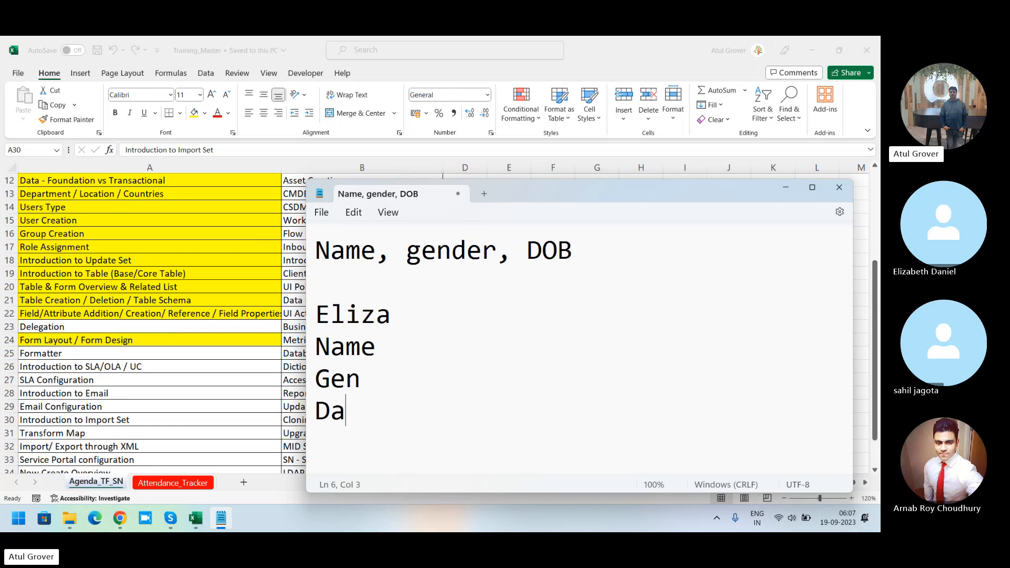
text(te of Bor)
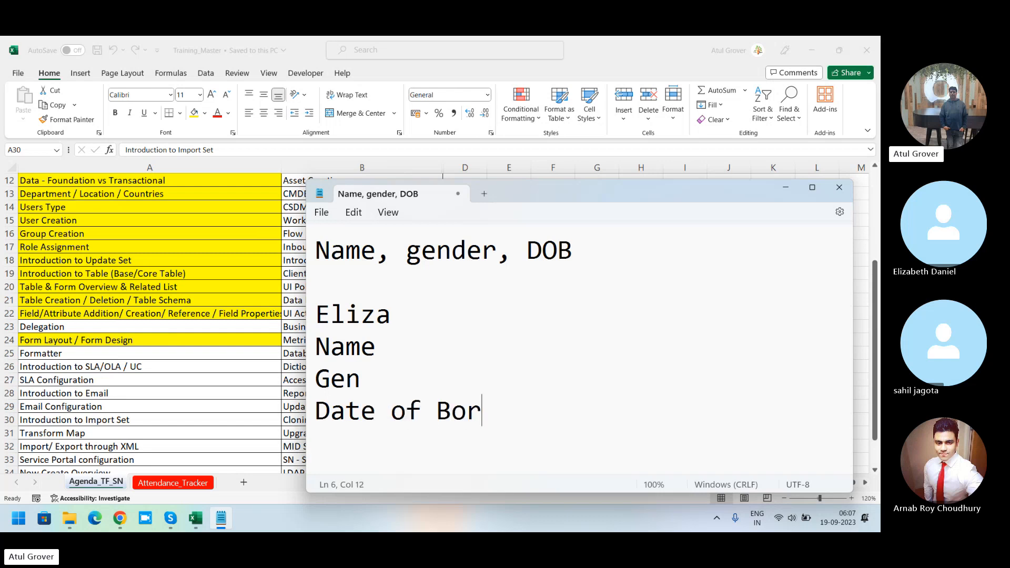
text(th)
key(BackSpace)
key(BackSpace)
key(BackSpace)
key(BackSpace)
text(irth)
key(Return)
key(Return)
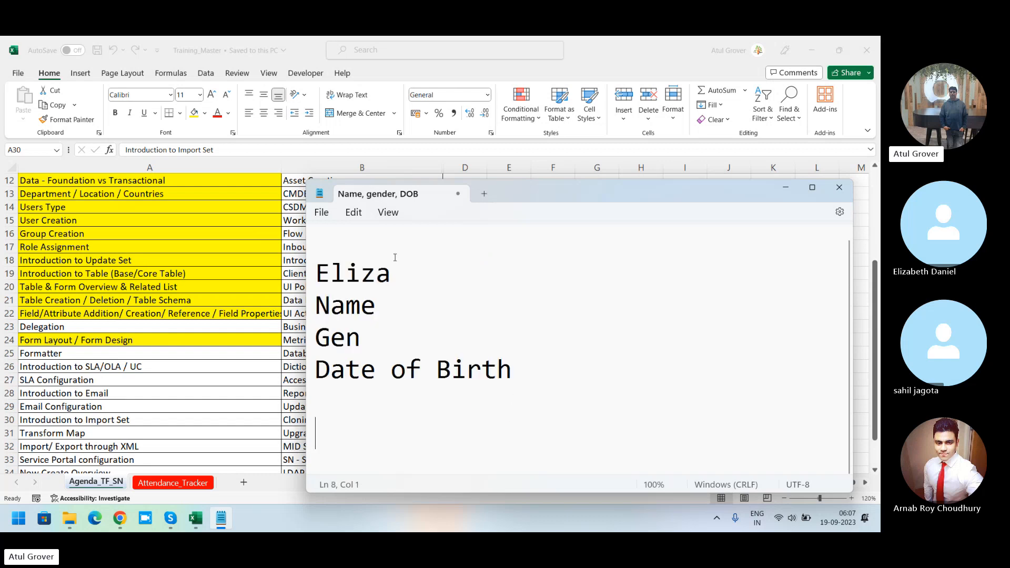
Step: Start a second block with another participant's first name and a "Full_Name" line
text(Shail)
key(Return)
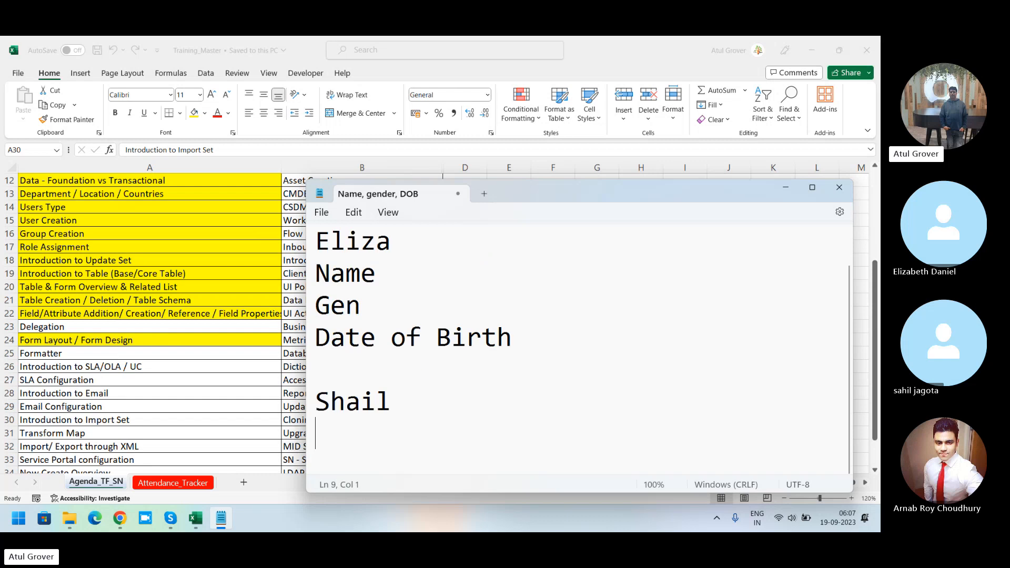
text(F)
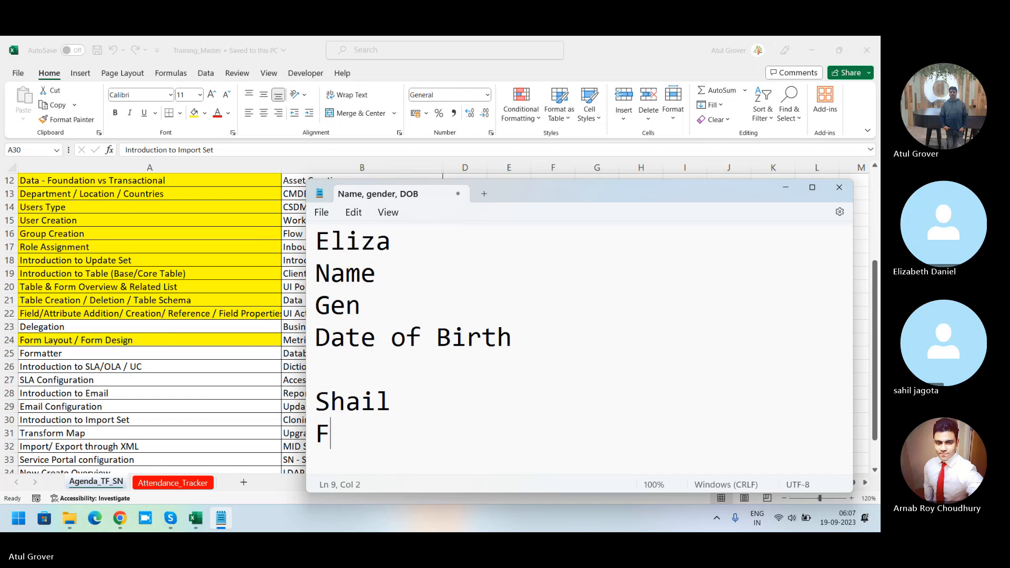
text(ir)
key(BackSpace)
key(BackSpace)
key(BackSpace)
key(BackSpace)
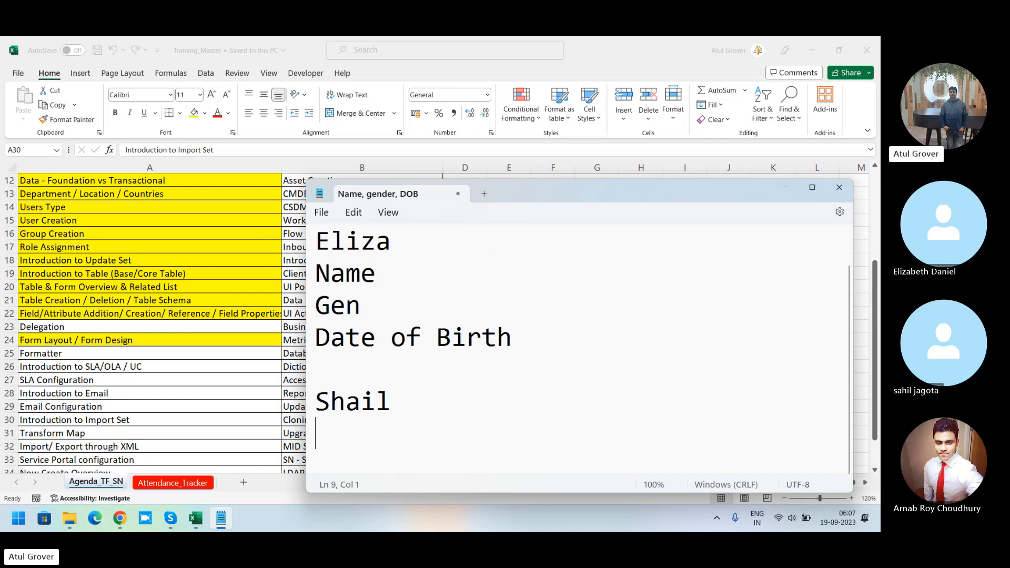
key(Return)
text(Full_Mame)
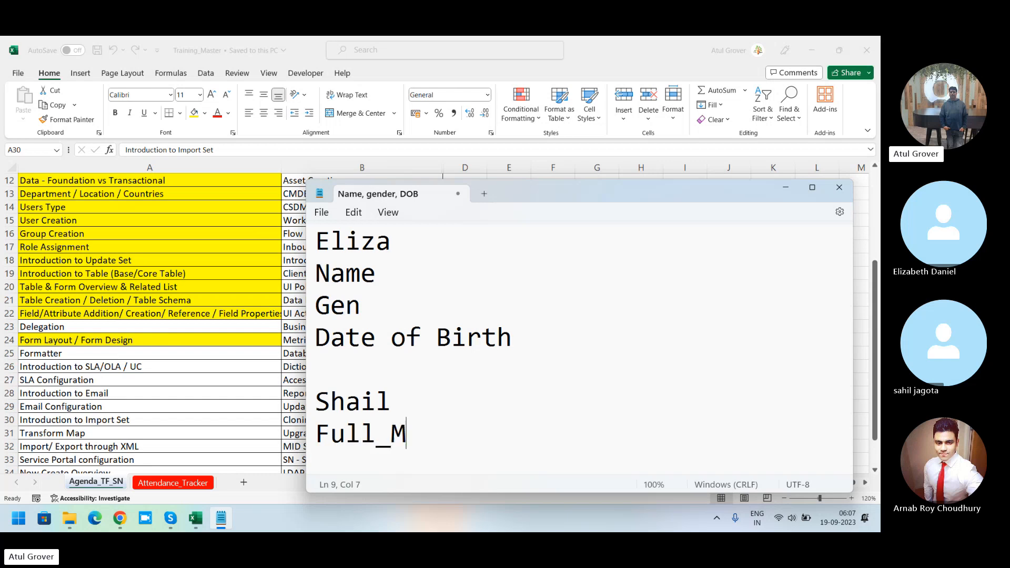
key(BackSpace)
key(BackSpace)
key(BackSpace)
key(BackSpace)
text(Name)
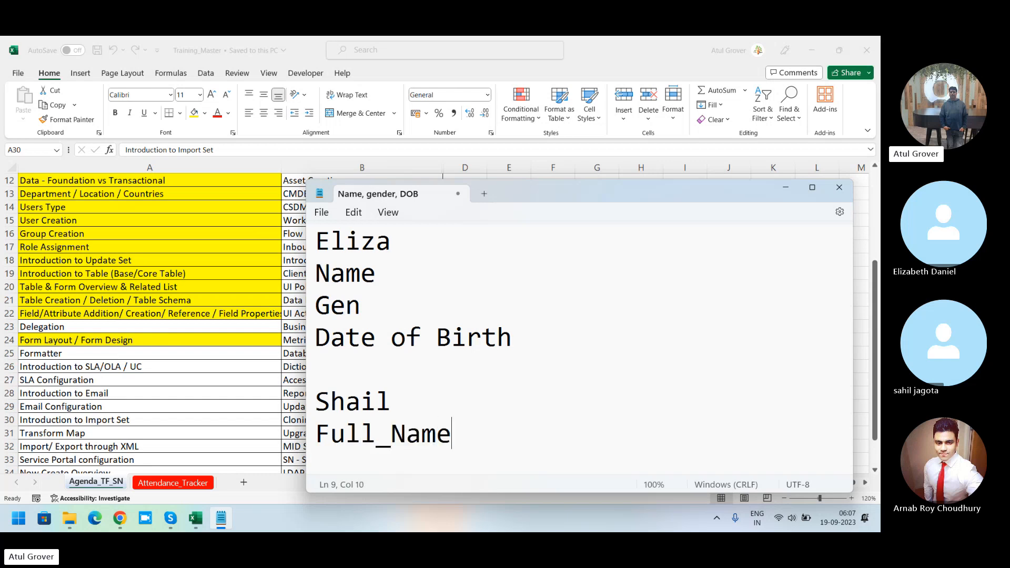
key(Return)
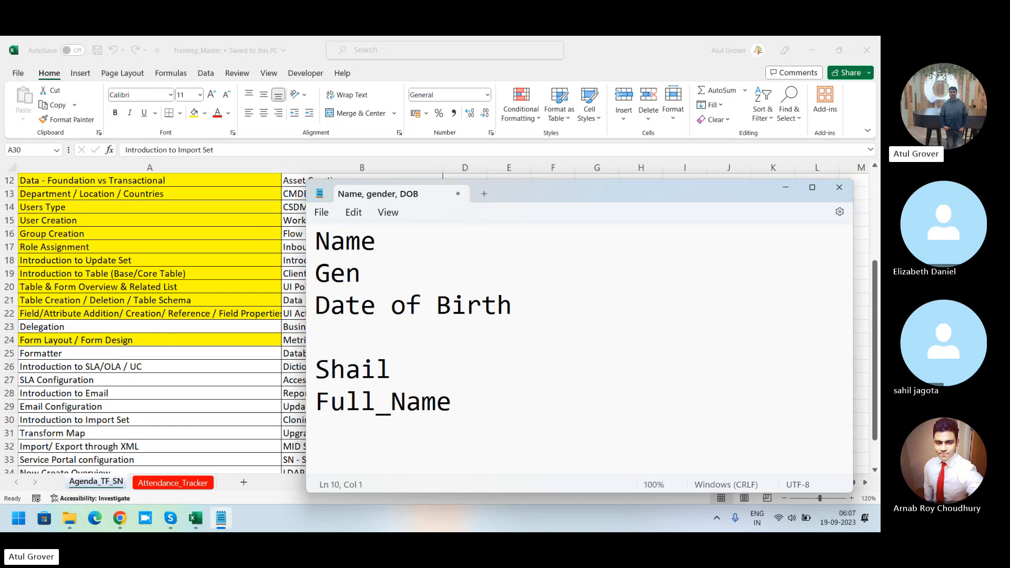
Step: Add "Gender" and "Date_Birth" lines to the second block
text(S)
key(BackSpace)
text(Gender)
key(Return)
text(Date)
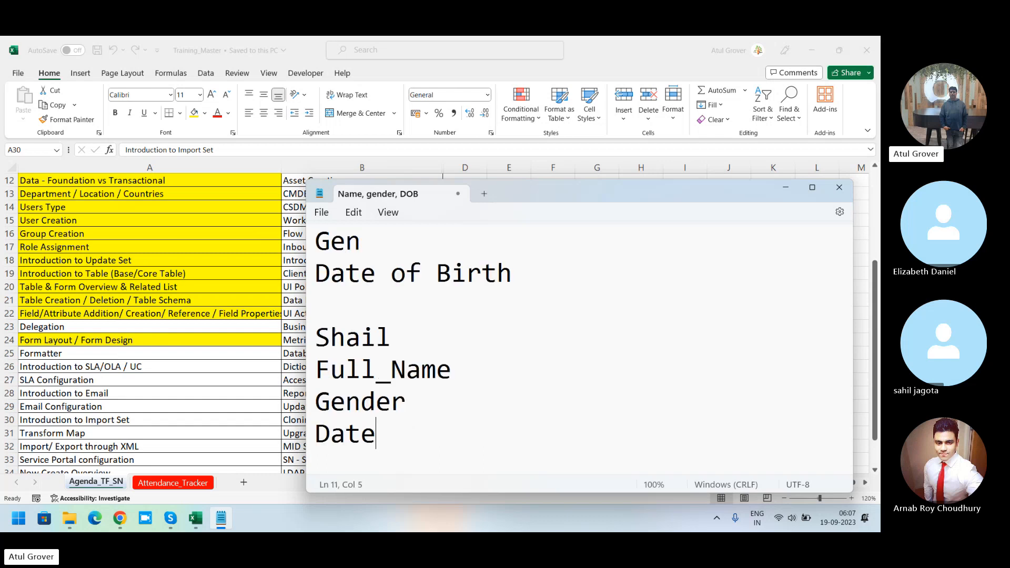
text(_BIrth)
key(BackSpace)
key(BackSpace)
key(BackSpace)
key(BackSpace)
text(irth)
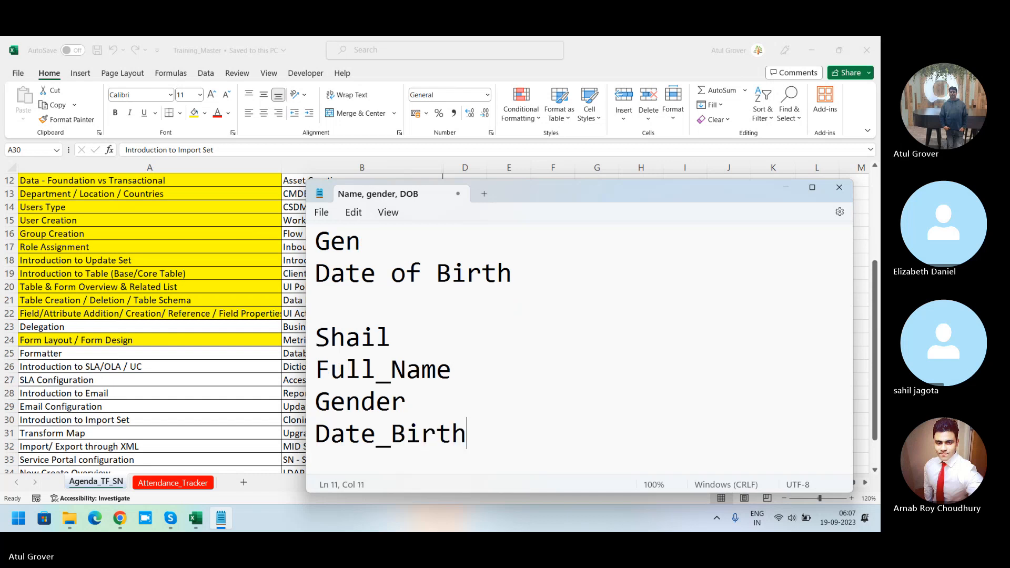
key(Return)
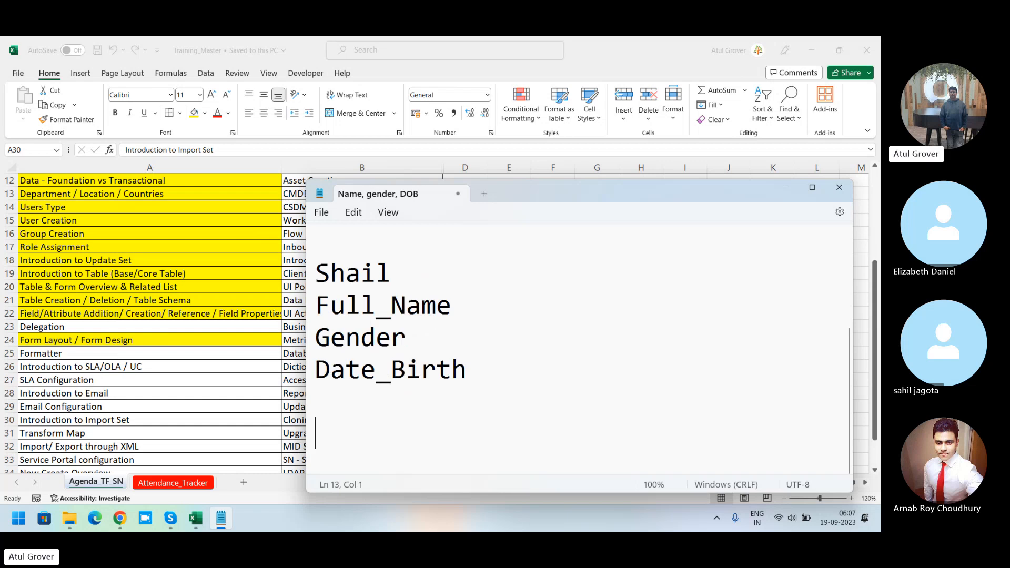
Step: Start a third block with another participant's first name and a "Nmae_full" line
key(Return)
text(Arnab)
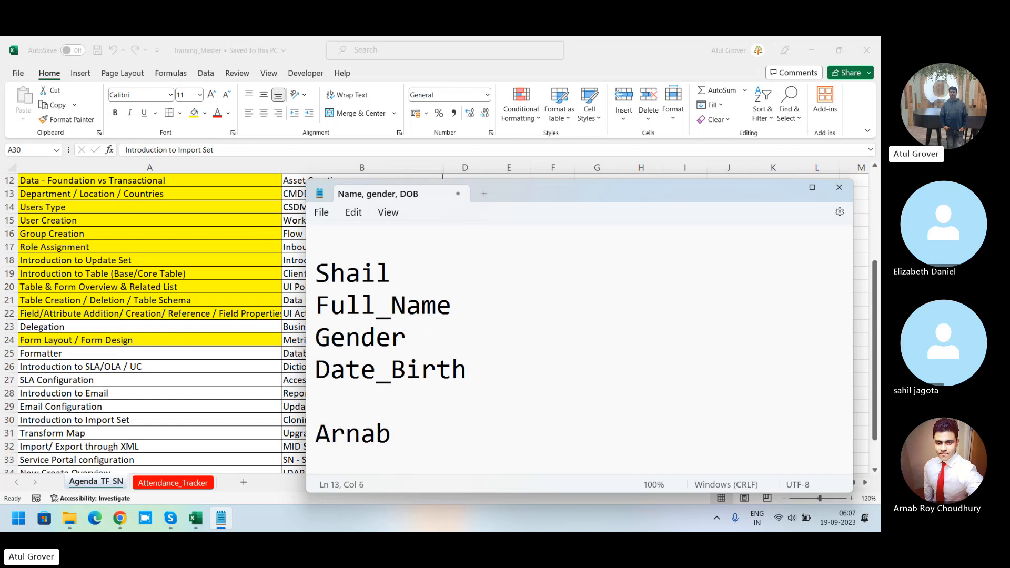
key(Return)
text(Nm)
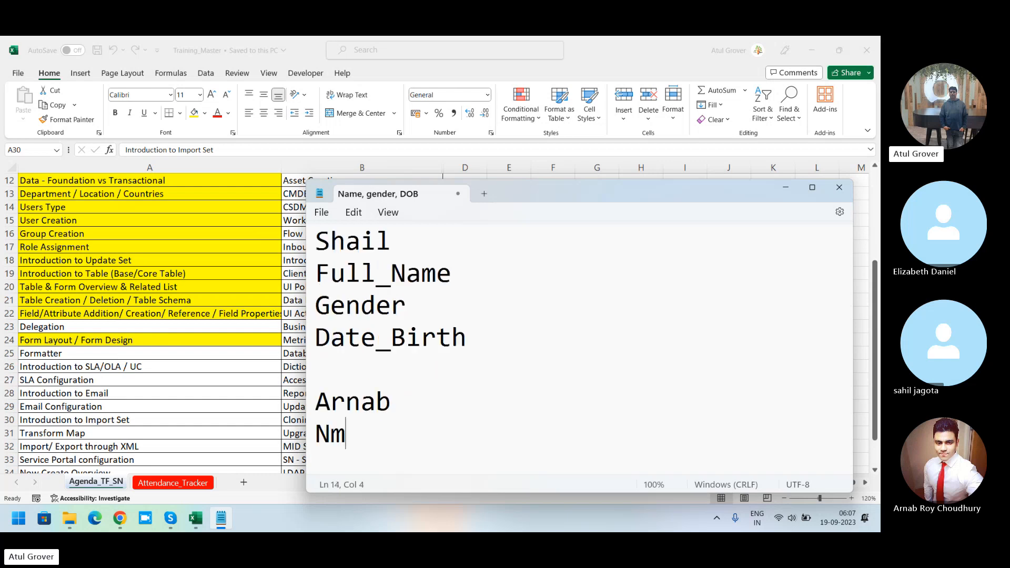
text(ae_full)
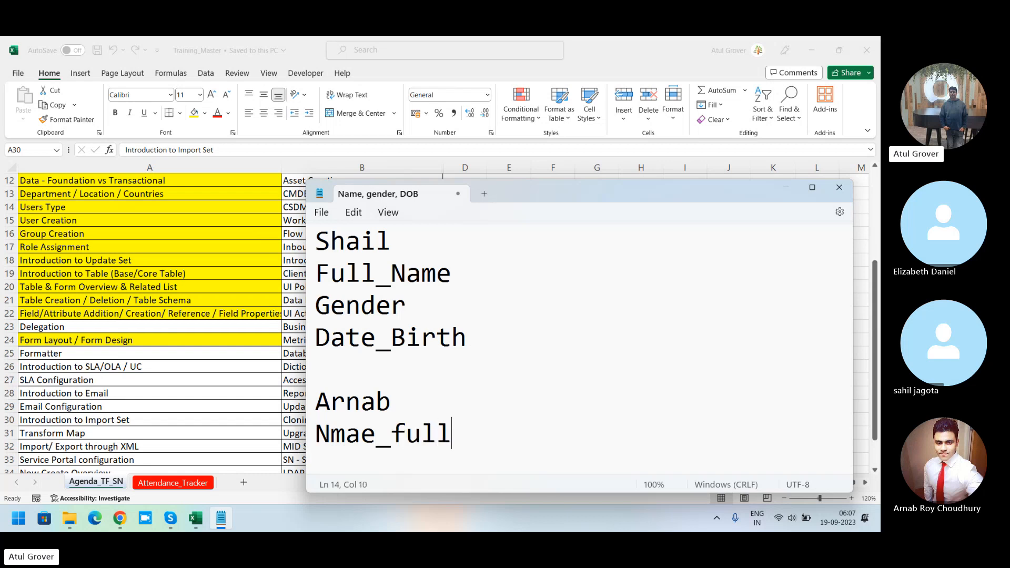
key(Return)
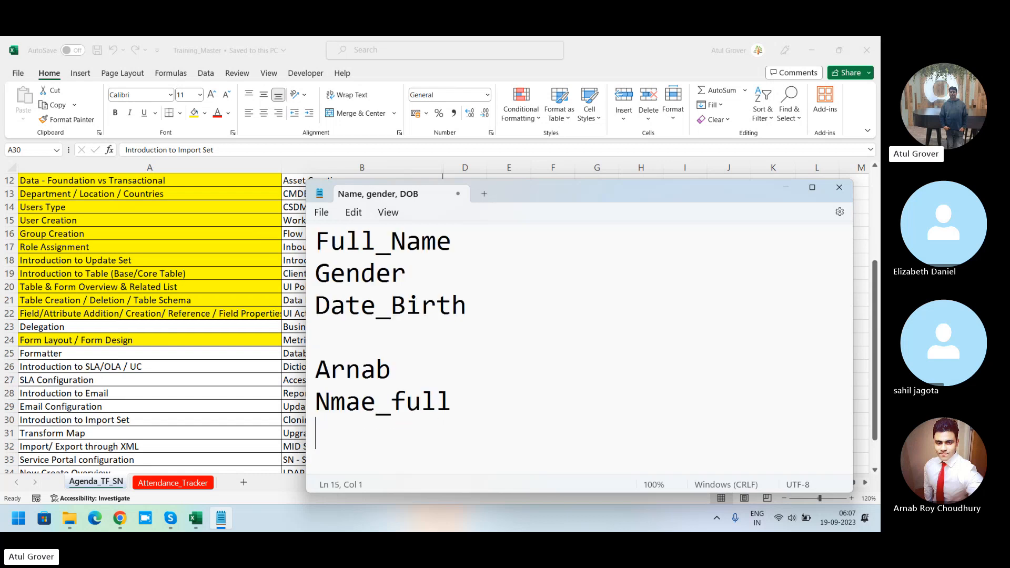
Step: Add "Gender_sex" and "Date_of_Birth" lines to the third block
text(Gende)
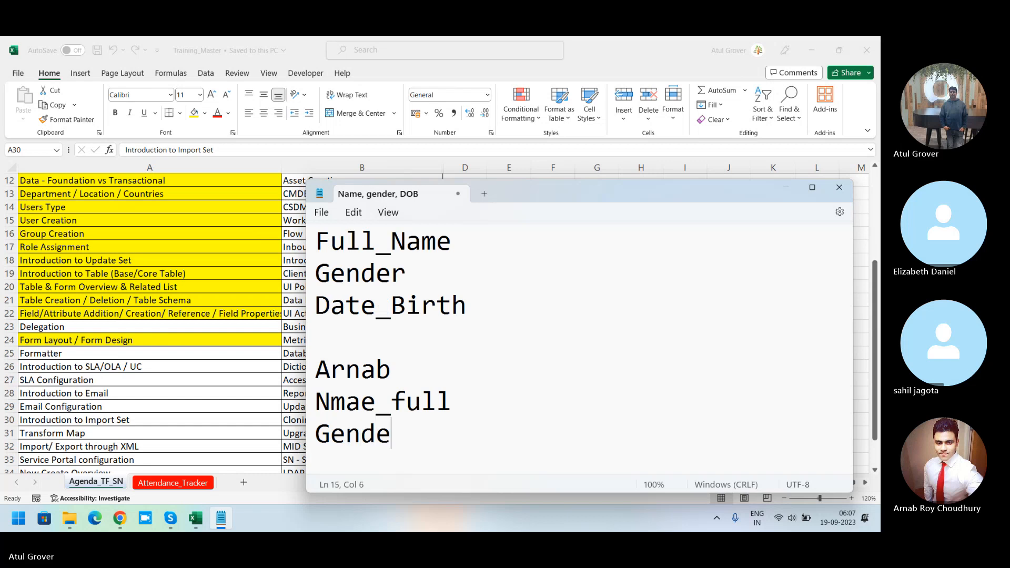
text(r_sex)
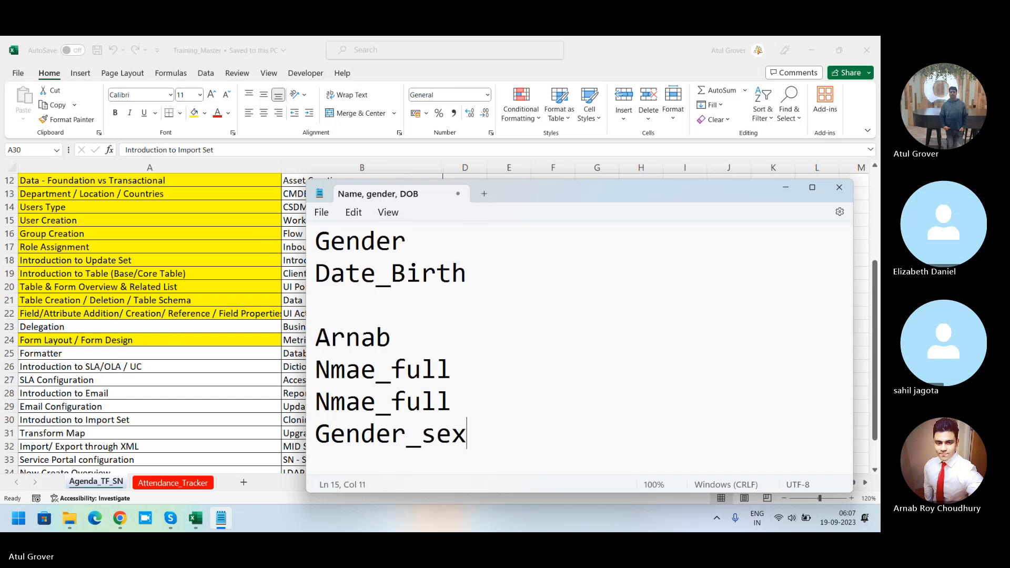
key(Return)
text(Date)
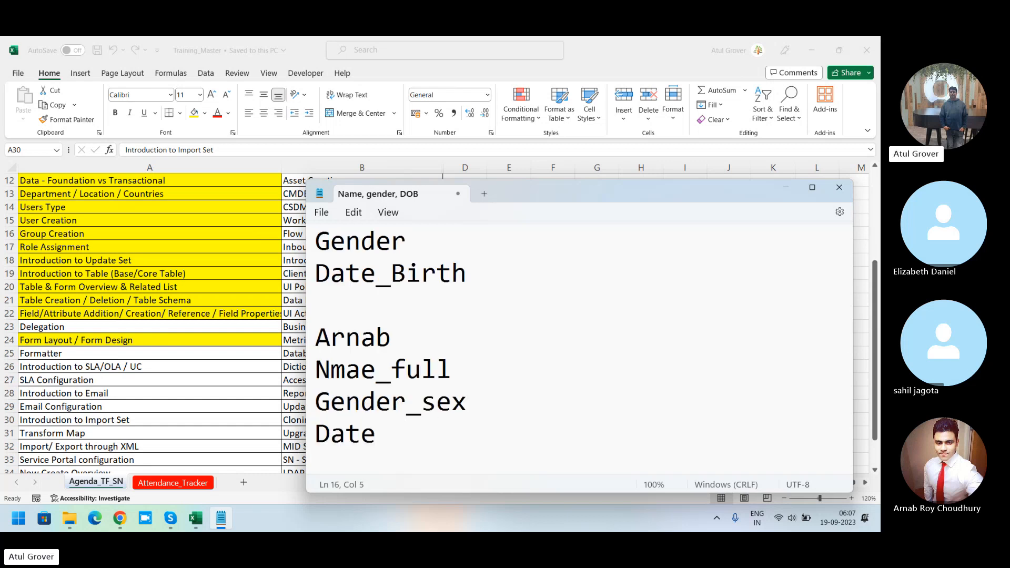
text(_of_Bi)
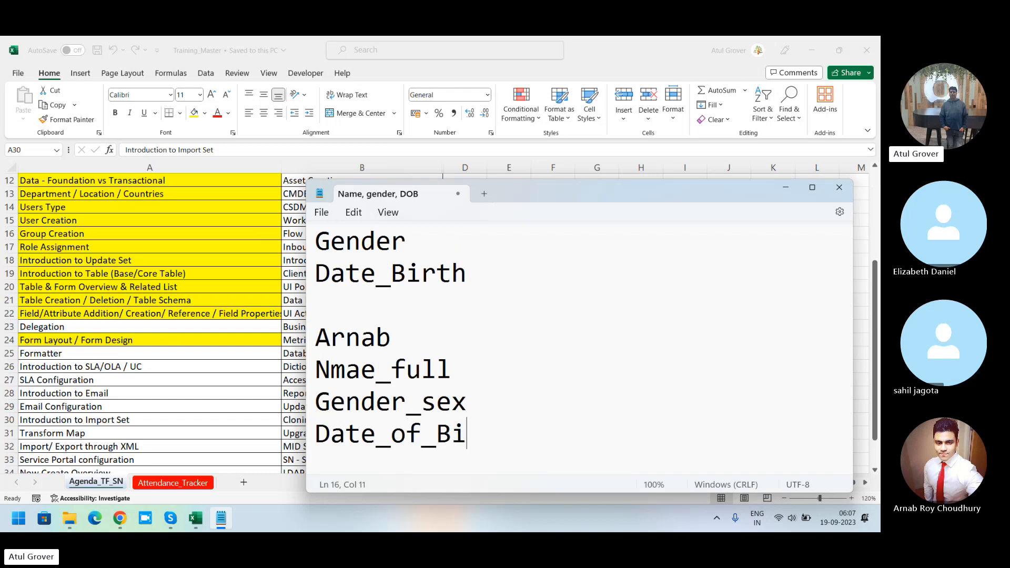
text(rth)
key(Return)
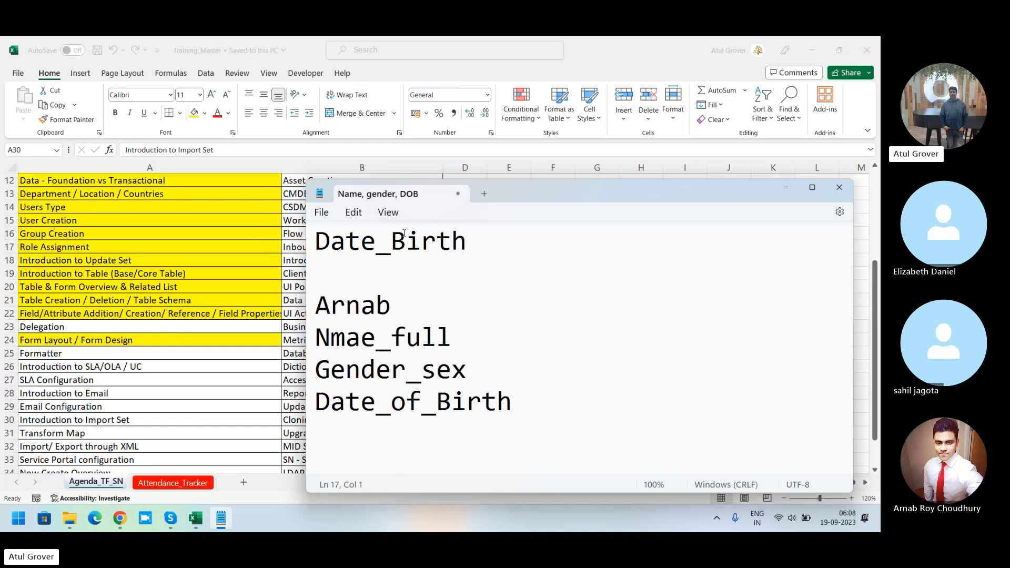
Step: Switch to the sys_user template workbook and open the Page 1 sheet to review its column headings
double_click(457, 341)
drag(522, 404, 292, 243)
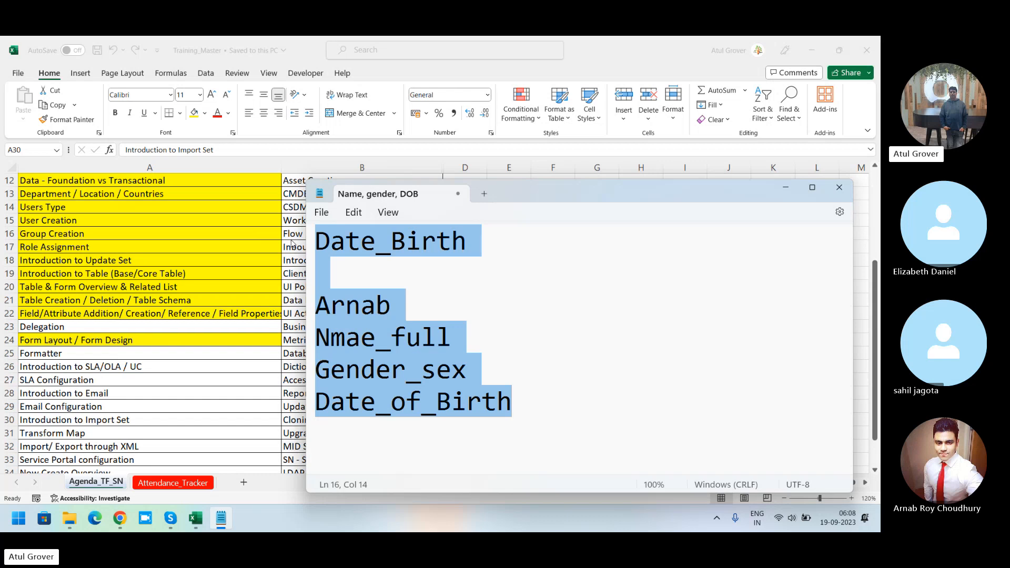
key(alt+Tab)
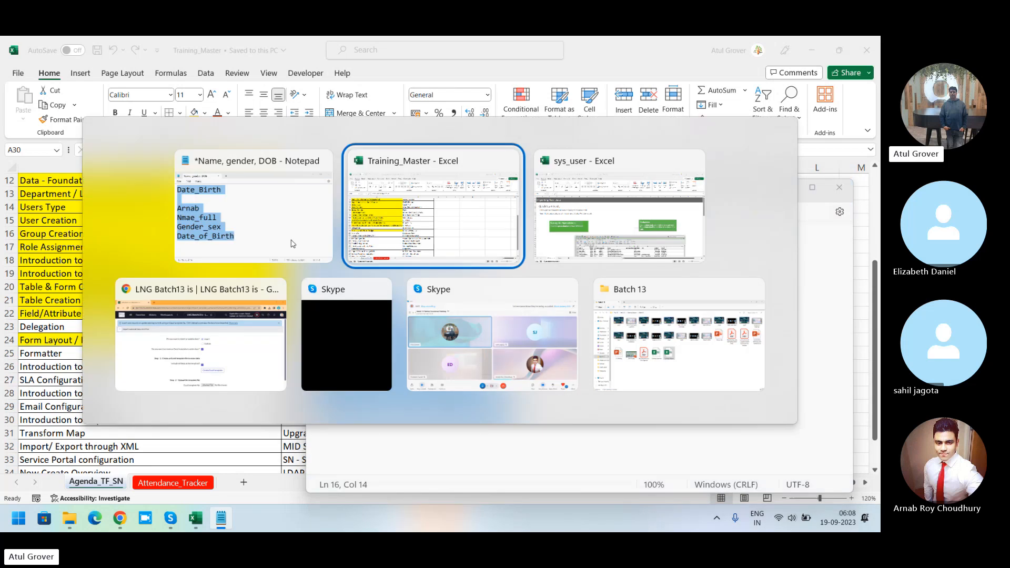
key(alt+Tab)
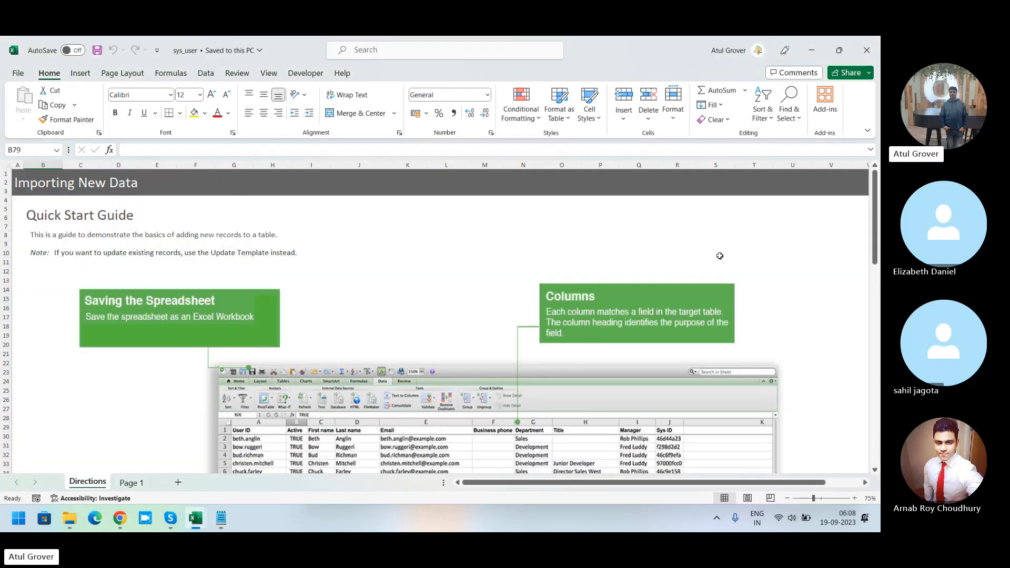
mouse_move(875, 187)
mouse_down()
mouse_move(876, 274)
mouse_move(875, 179)
mouse_up()
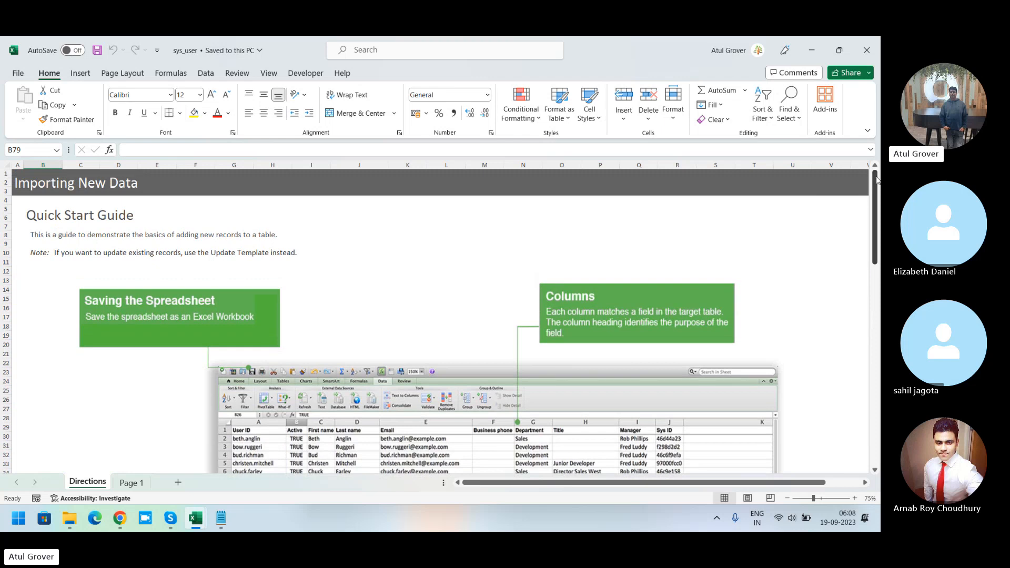
drag(876, 179, 876, 179)
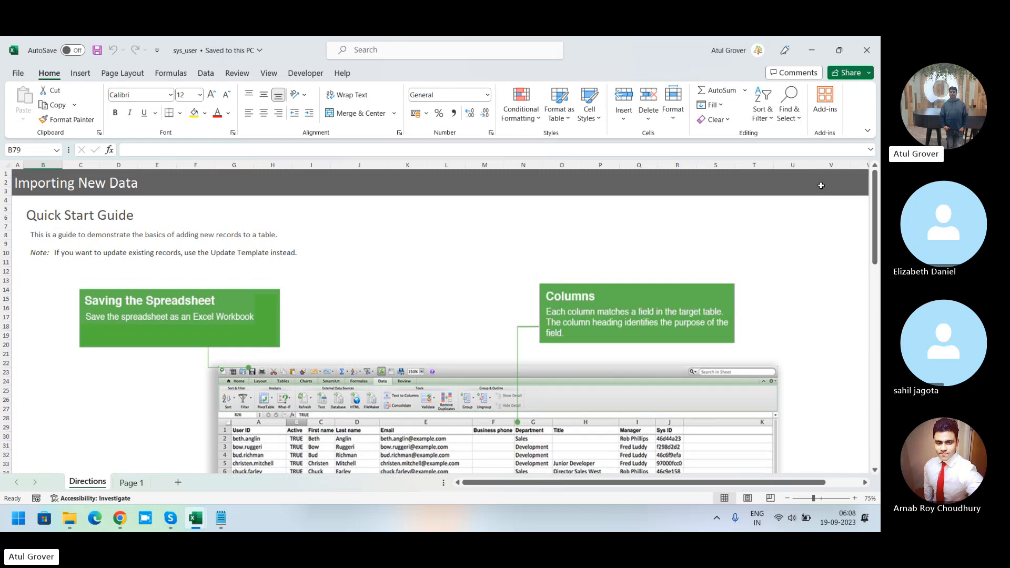
click(133, 482)
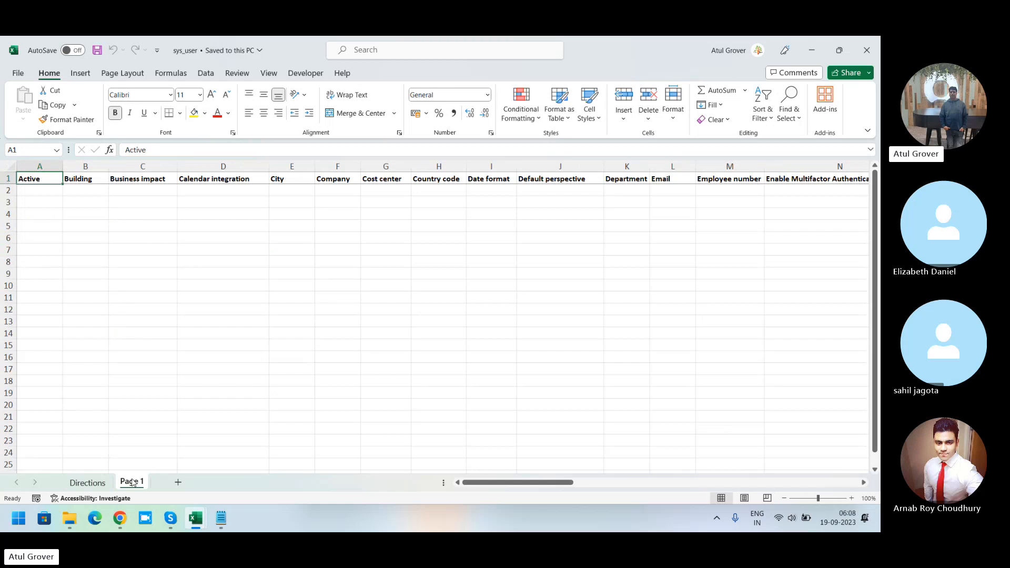
click(4, 180)
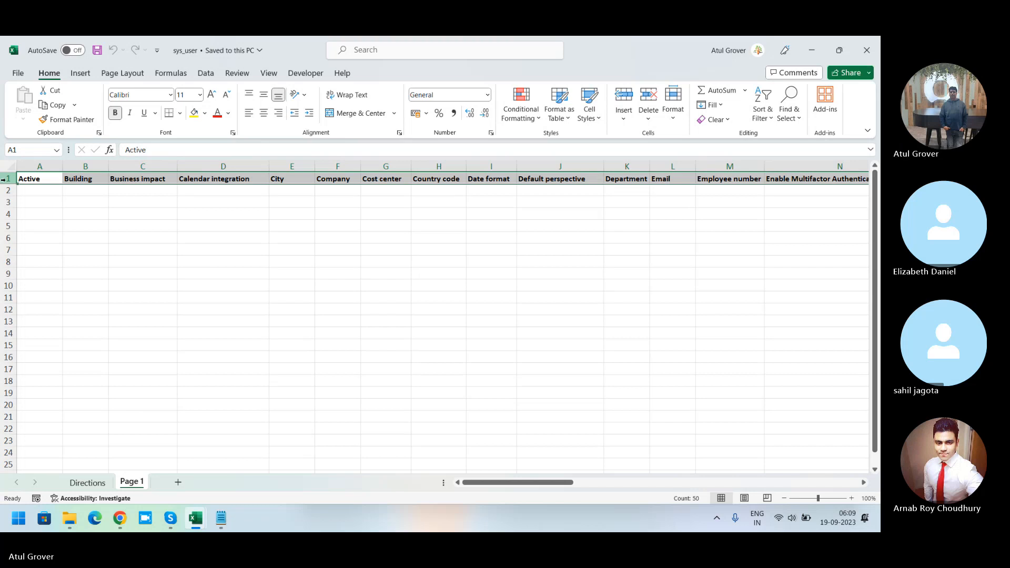
Step: Back in Notepad, append ",email" to the heading line at the top of the note
key(alt+Tab)
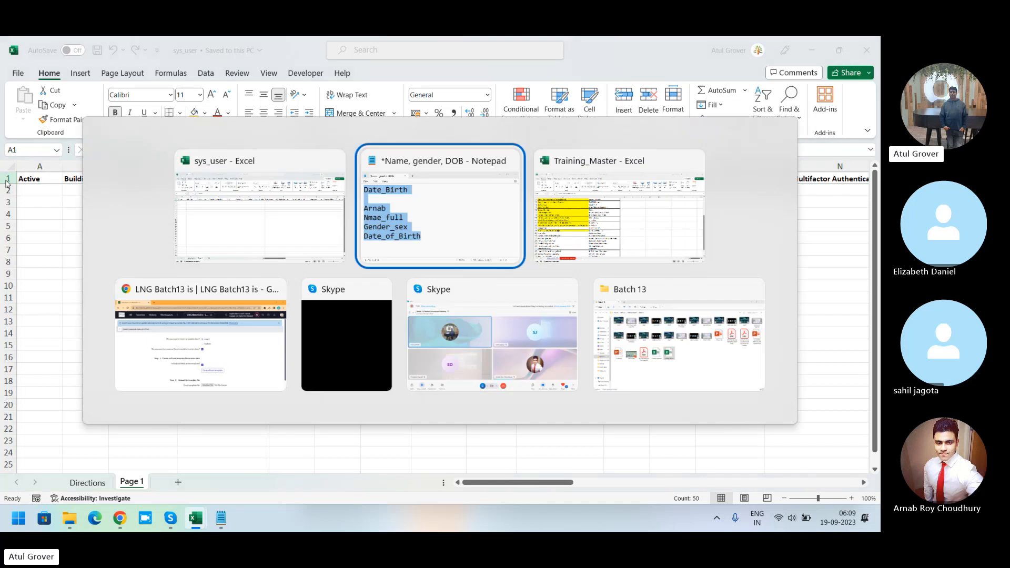
click(507, 312)
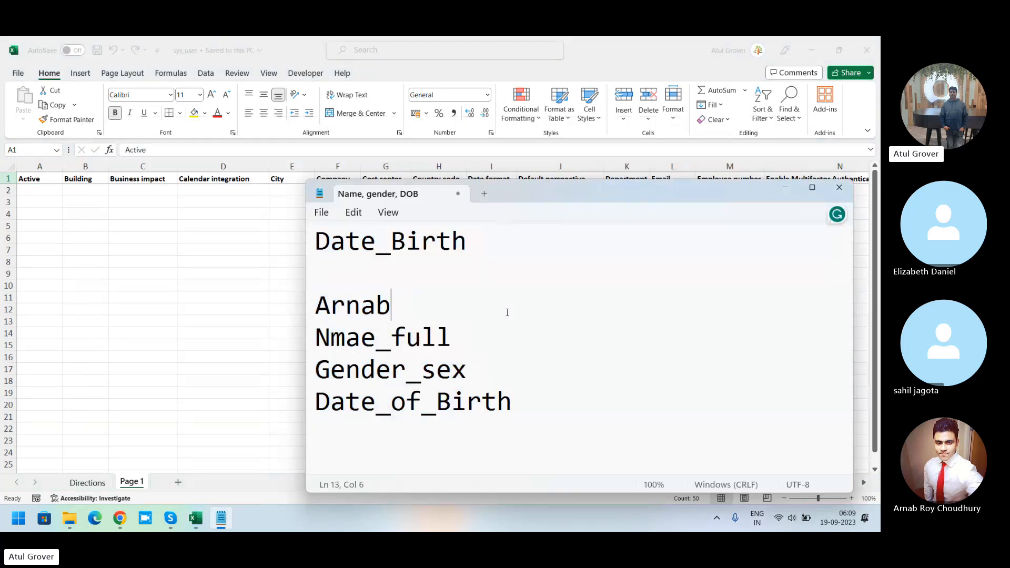
key(Up)
key(Up)
key(Up)
key(Up)
key(Up)
key(Up)
key(Up)
key(Up)
key(Up)
key(Up)
key(Up)
key(Up)
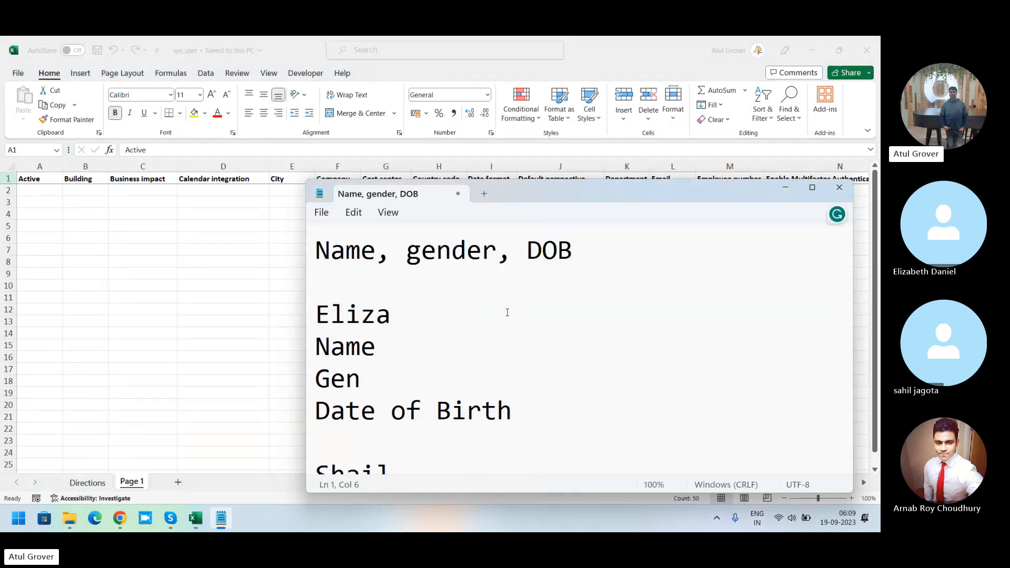
key(End)
text(,email)
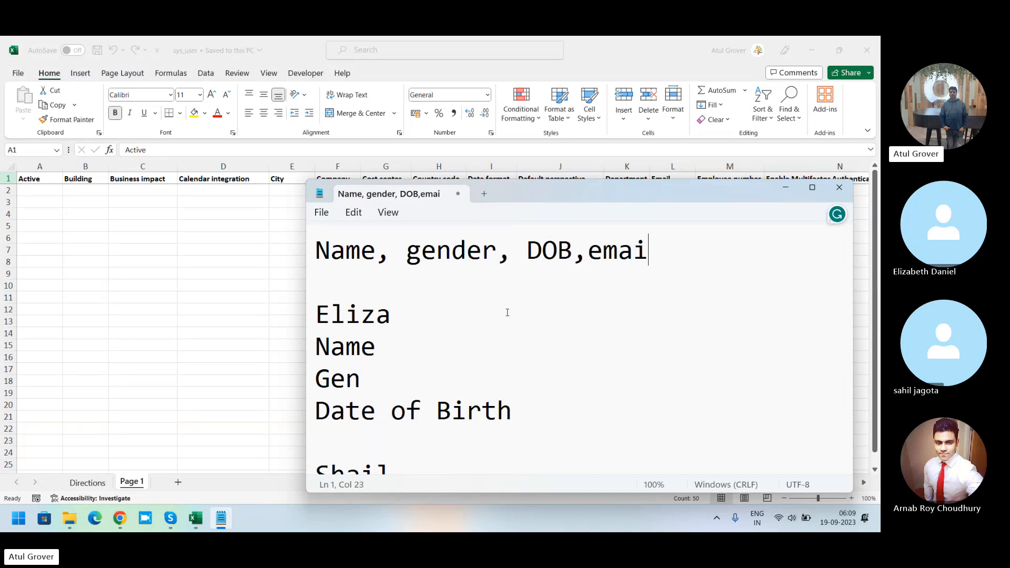
Step: Add an "email" line under Date of Birth in the first participant block
click(530, 409)
text(email)
key(BackSpace)
key(BackSpace)
key(BackSpace)
key(BackSpace)
key(BackSpace)
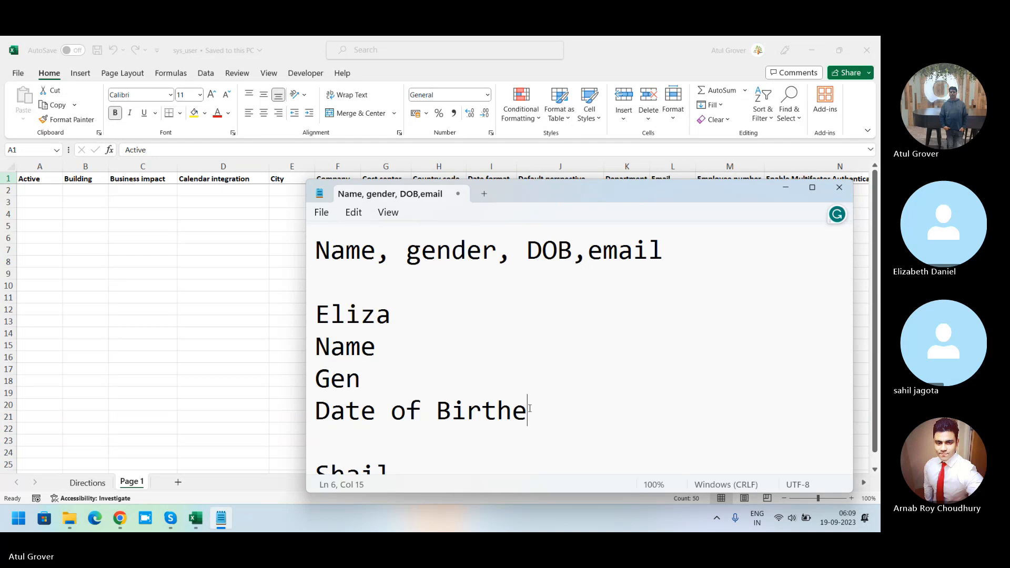
key(Return)
text(ema)
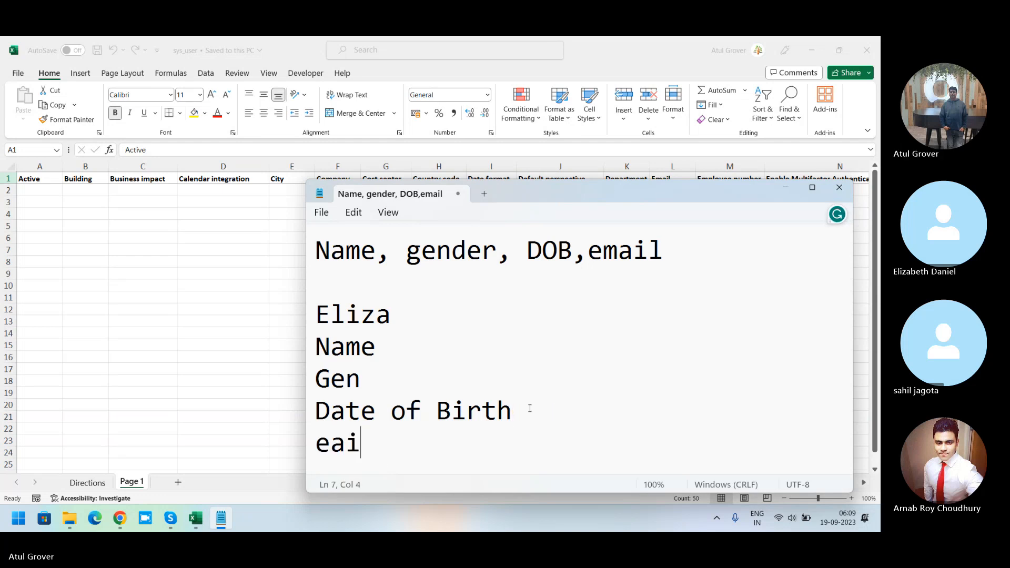
key(BackSpace)
key(BackSpace)
key(BackSpace)
text(email)
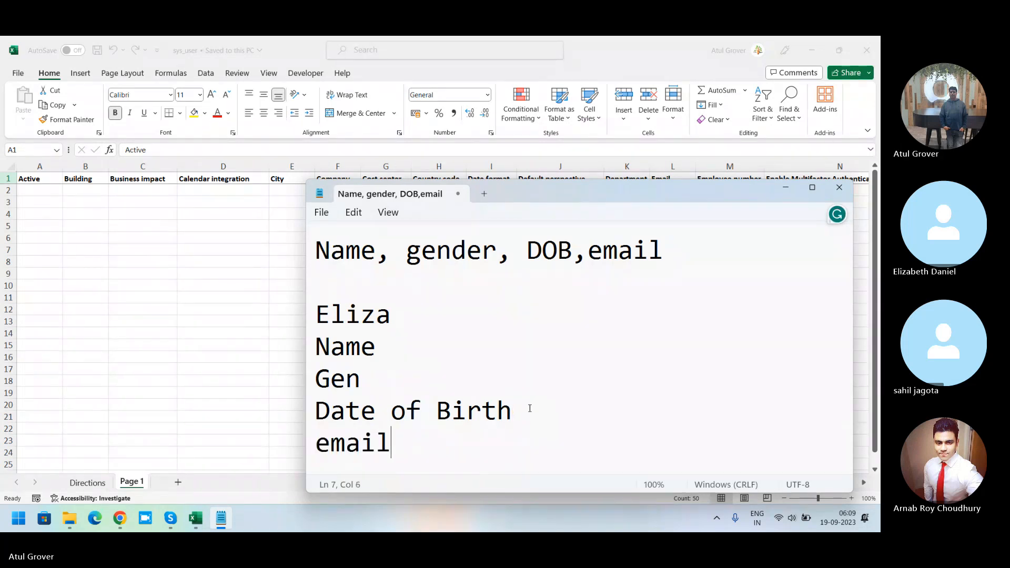
key(Return)
key(Return)
Step: Add an "Email" line under Date_Birth in the second participant block
key(Down)
key(Down)
key(Down)
key(Down)
key(Down)
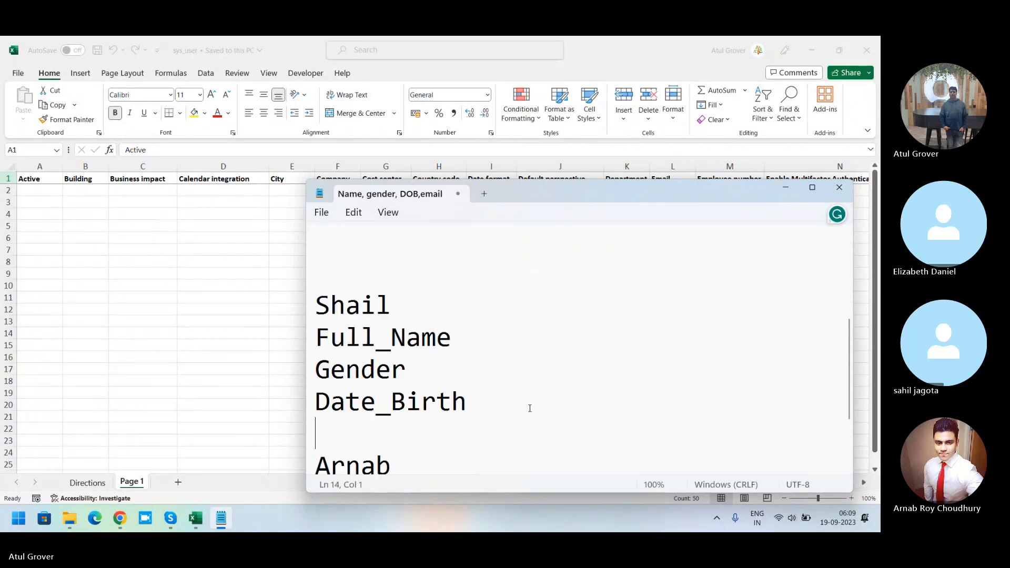
text(emai)
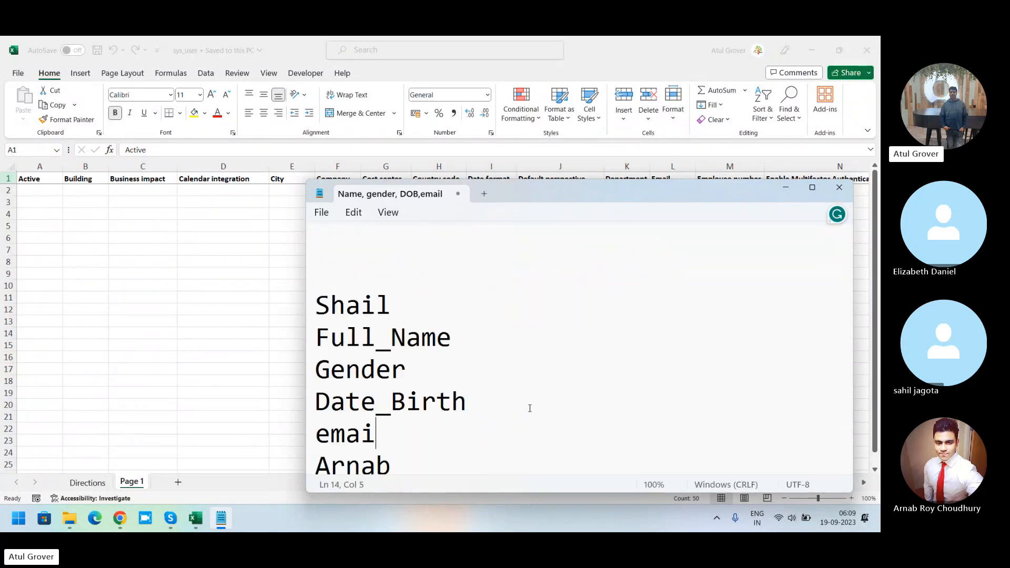
key(BackSpace)
key(BackSpace)
key(BackSpace)
key(BackSpace)
text(Email)
Step: Add an "e-mail" line at the end of the third participant block
key(Down)
key(Down)
key(Down)
key(Down)
key(Down)
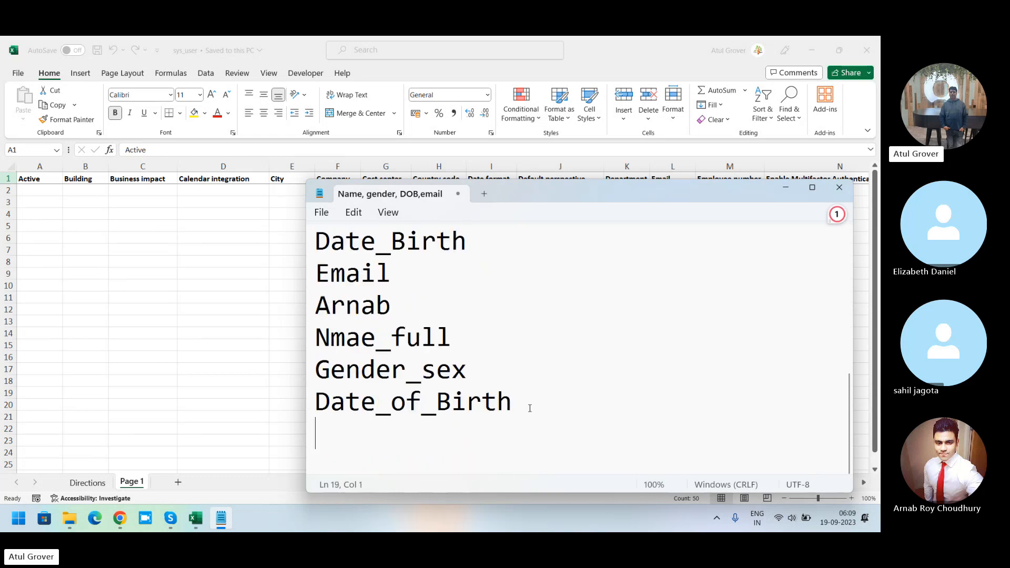
text(e-mail)
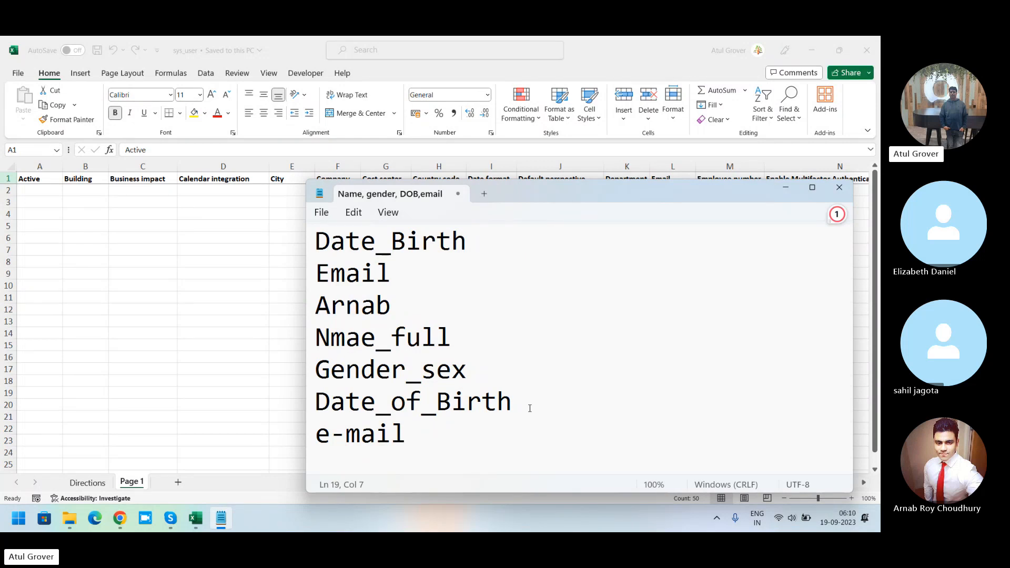
Step: In the import template, set the Active column of the first data row to TRUE
drag(409, 445, 305, 351)
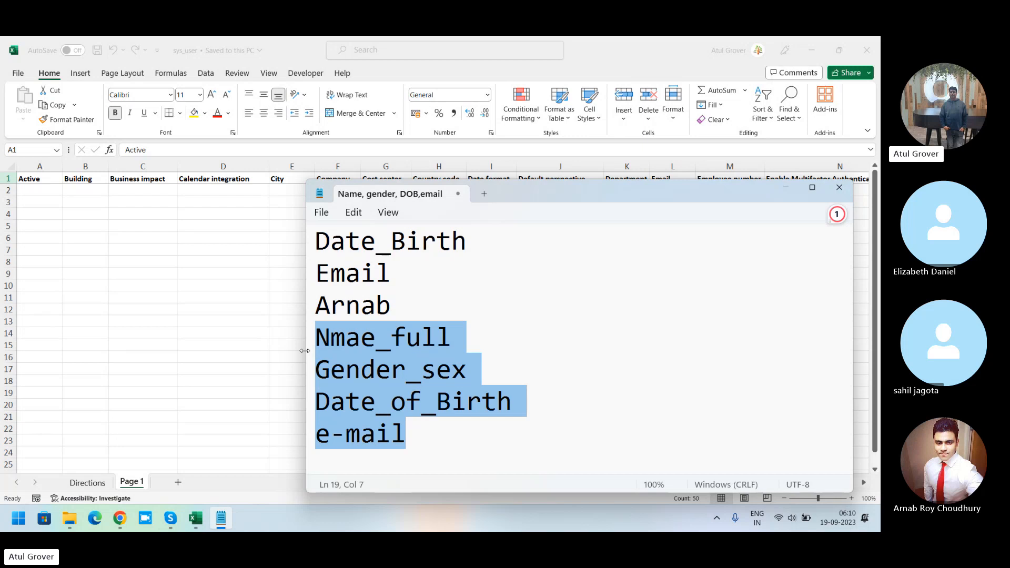
click(28, 192)
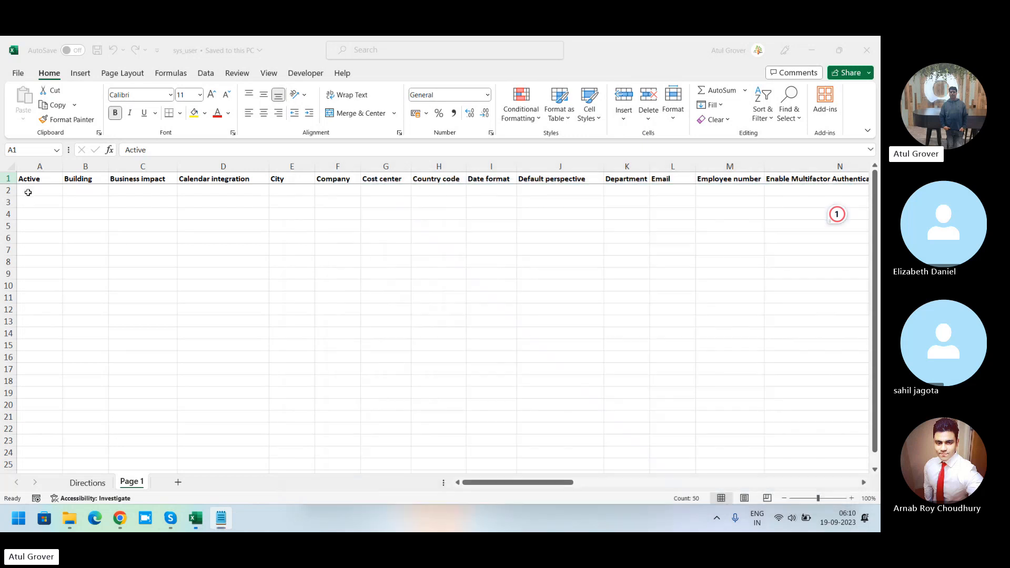
click(28, 193)
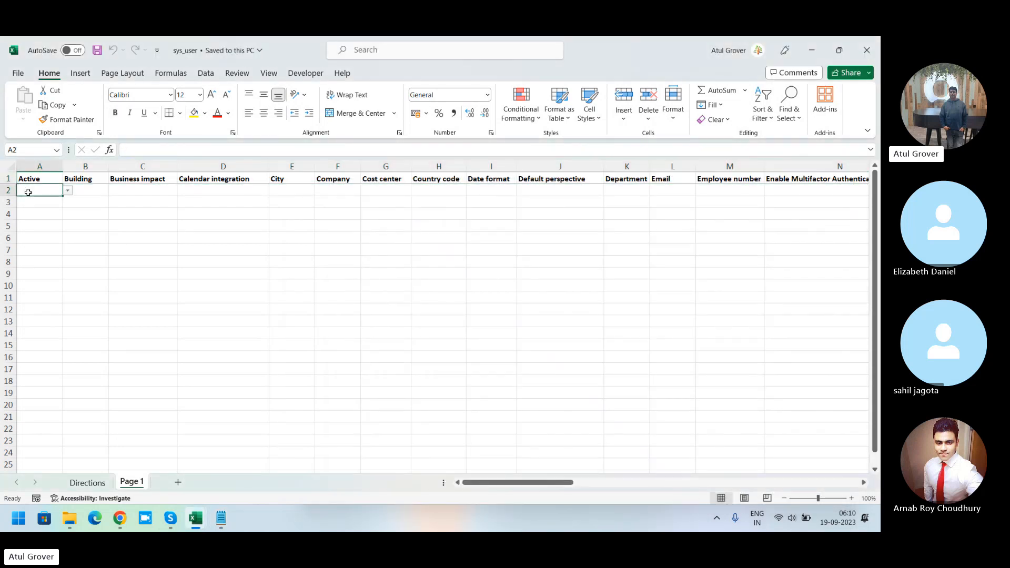
click(68, 190)
click(46, 201)
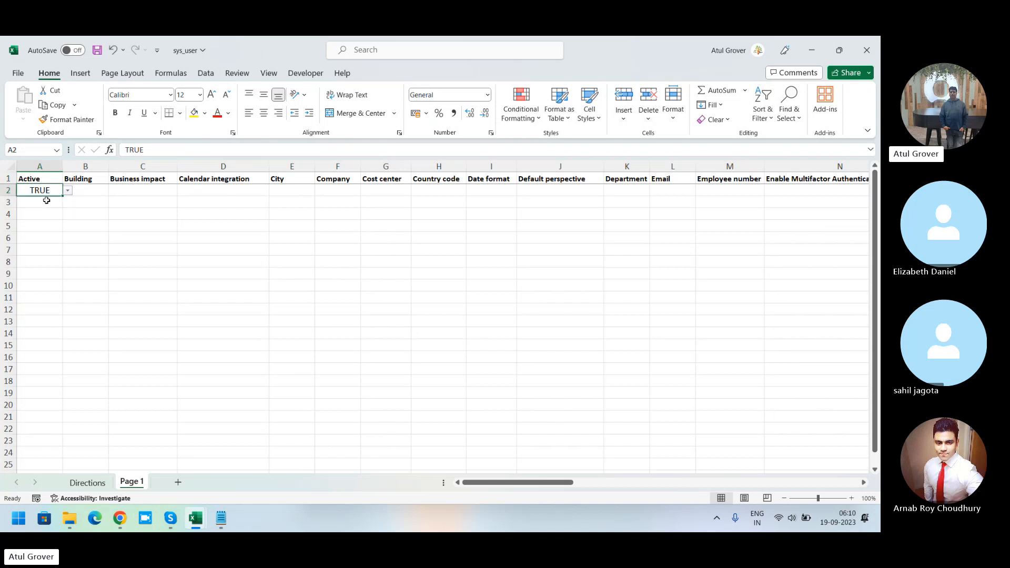
Step: Enter a sample e-mail address in the Email column of the first data row
key(Tab)
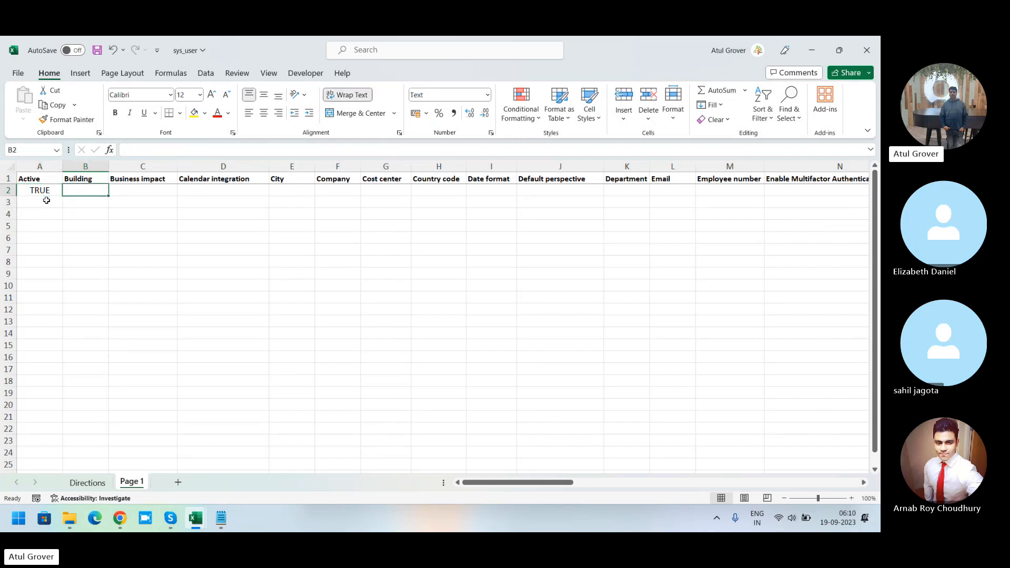
key(Tab)
key(Tab)
key(Tab)
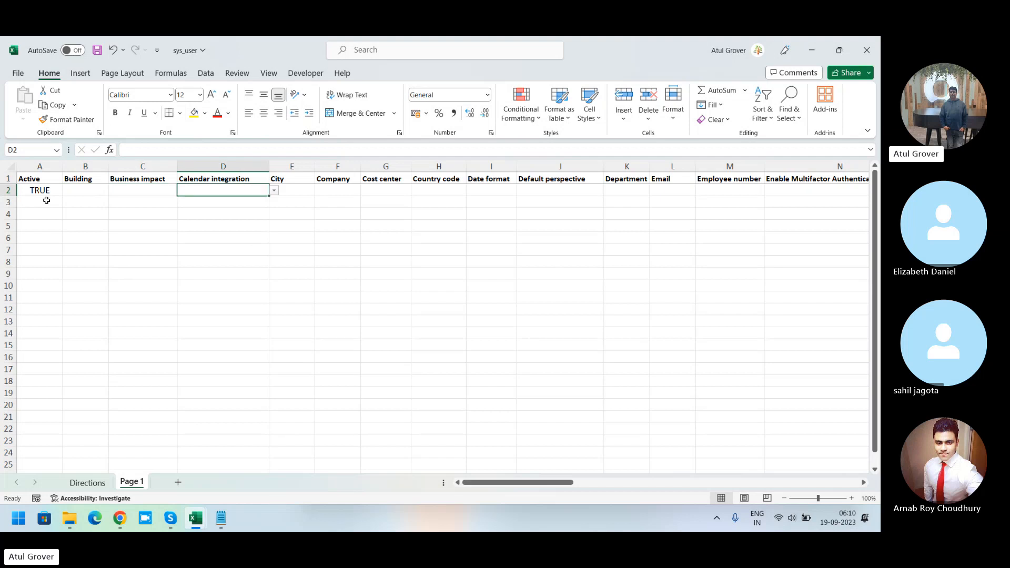
key(Tab)
key(Tab)
key(Tab)
key(Tab)
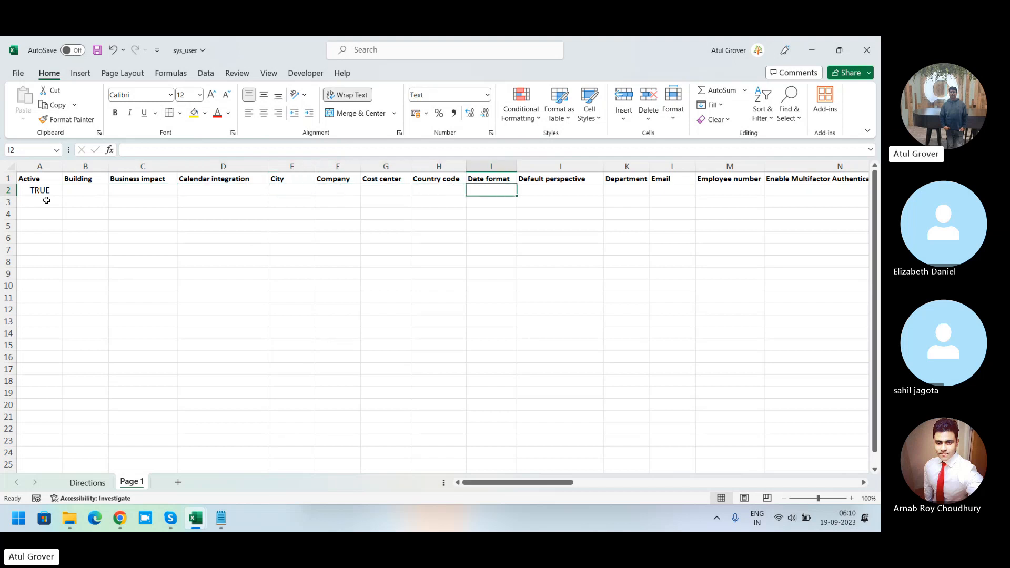
key(Tab)
key(Tab)
key(Tab)
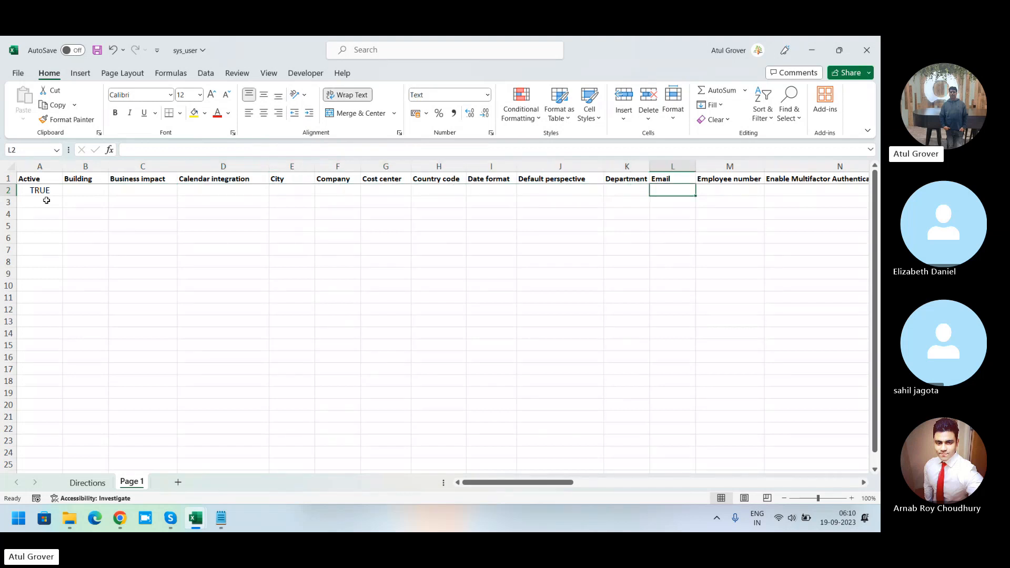
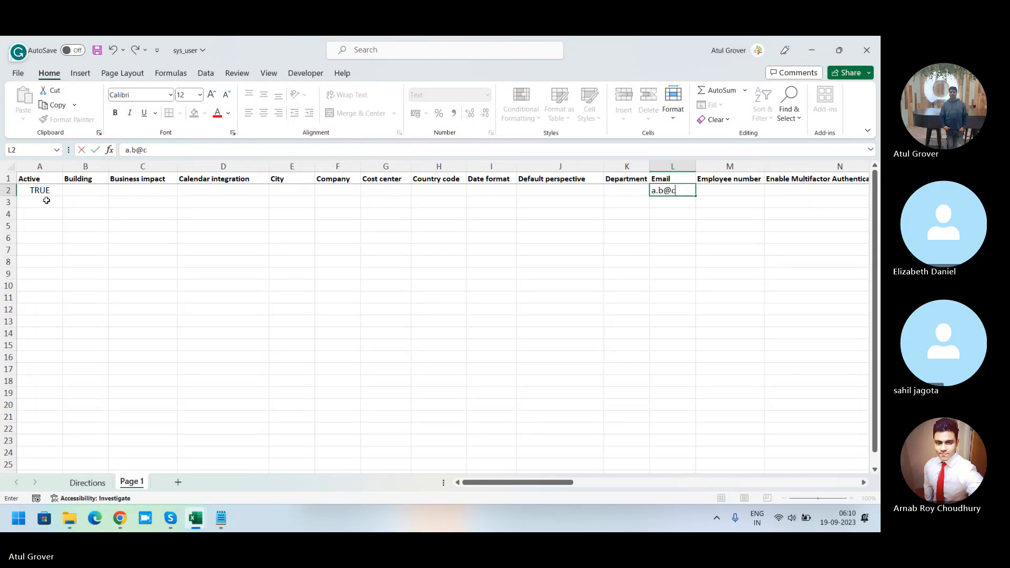
key(Tab)
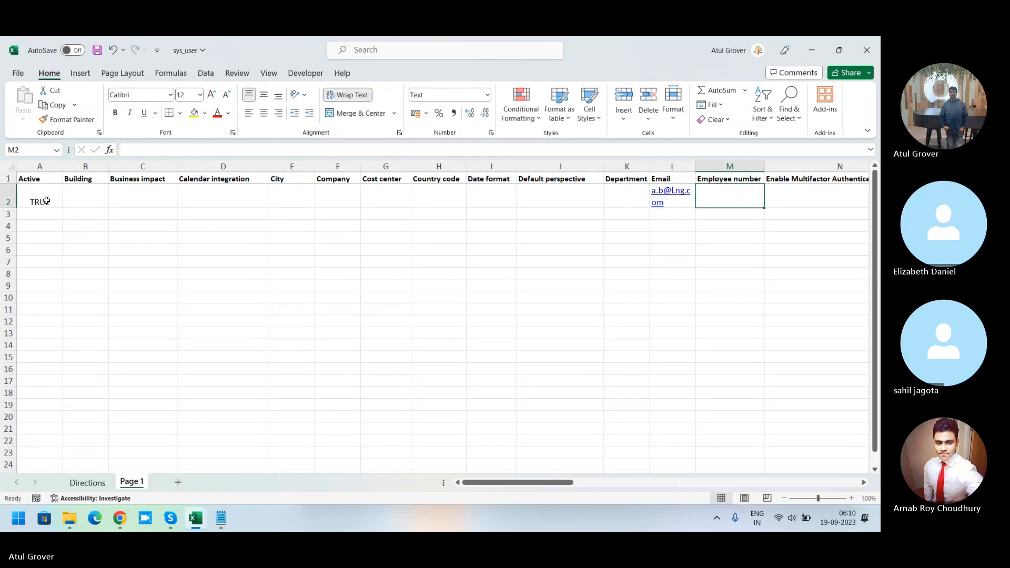
Step: Fill in the user's employee number and first name in the first data row
text(12345)
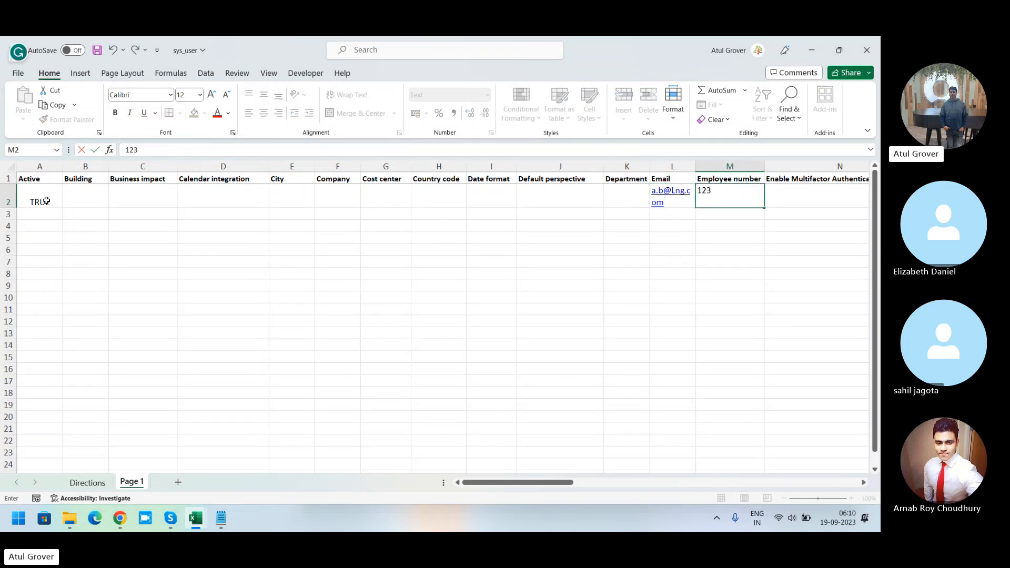
key(Tab)
key(Tab)
key(Tab)
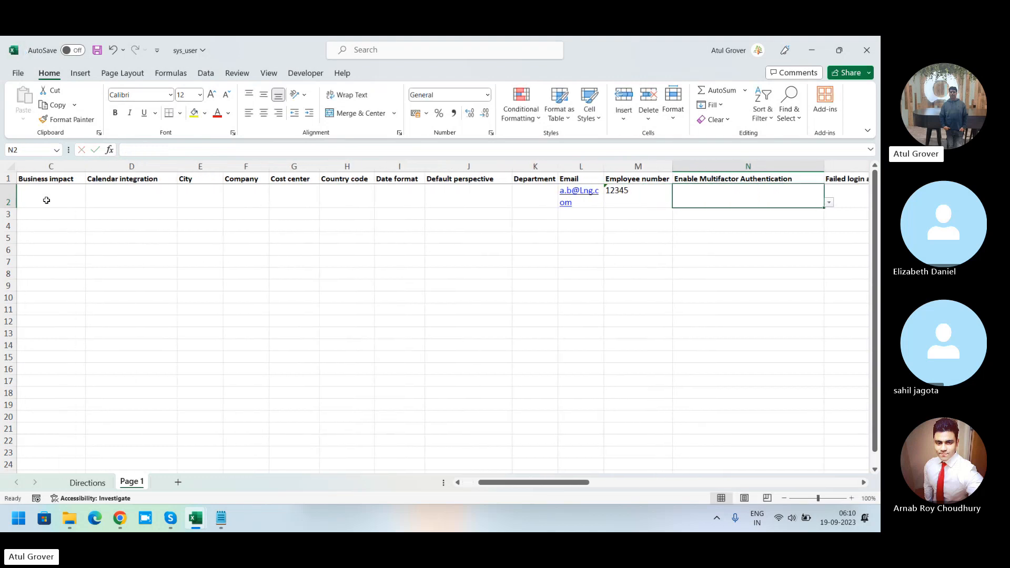
key(Tab)
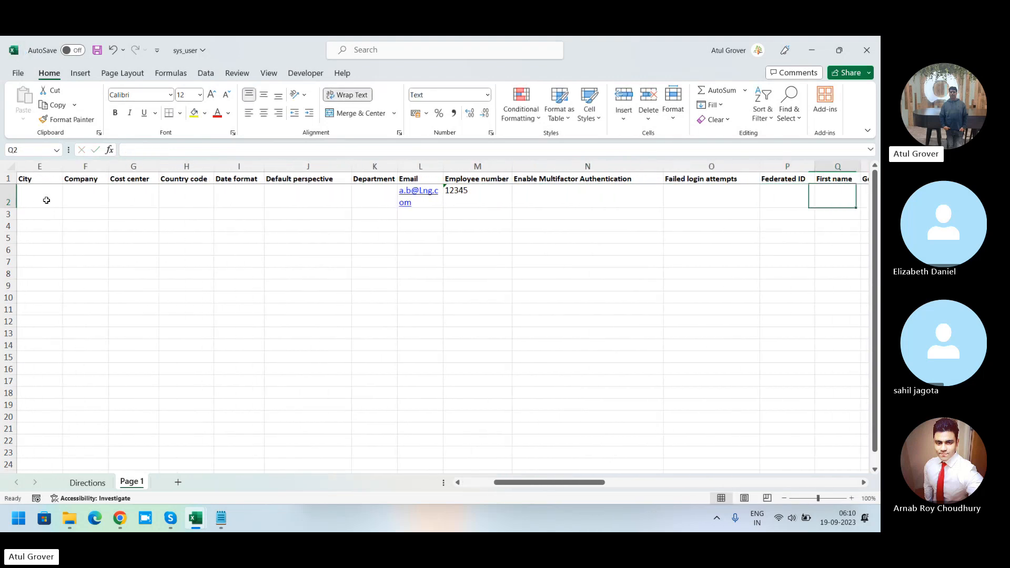
text(A)
key(Tab)
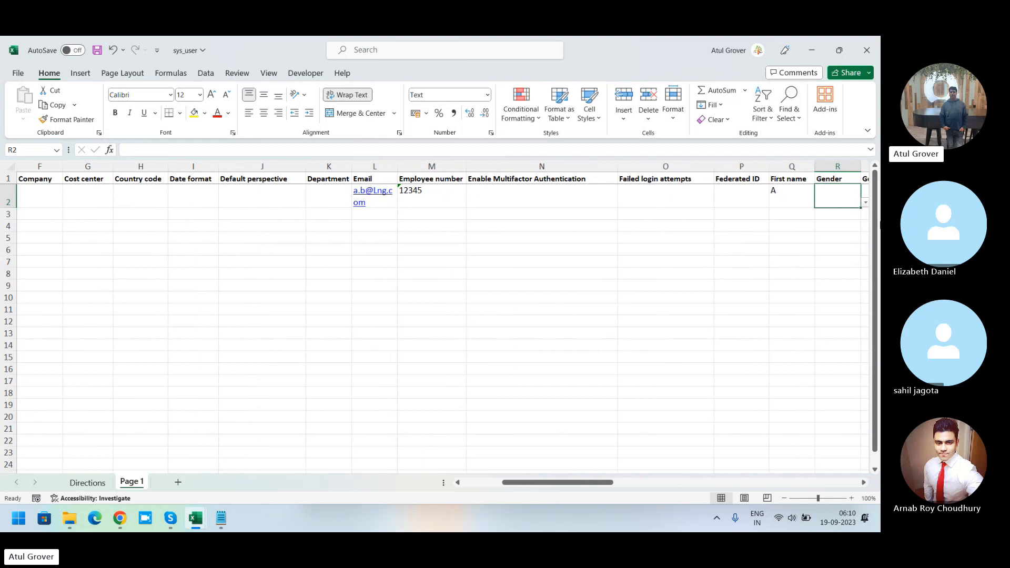
Step: Set the first row's Gender to Male and its Prefix to Mr
click(867, 203)
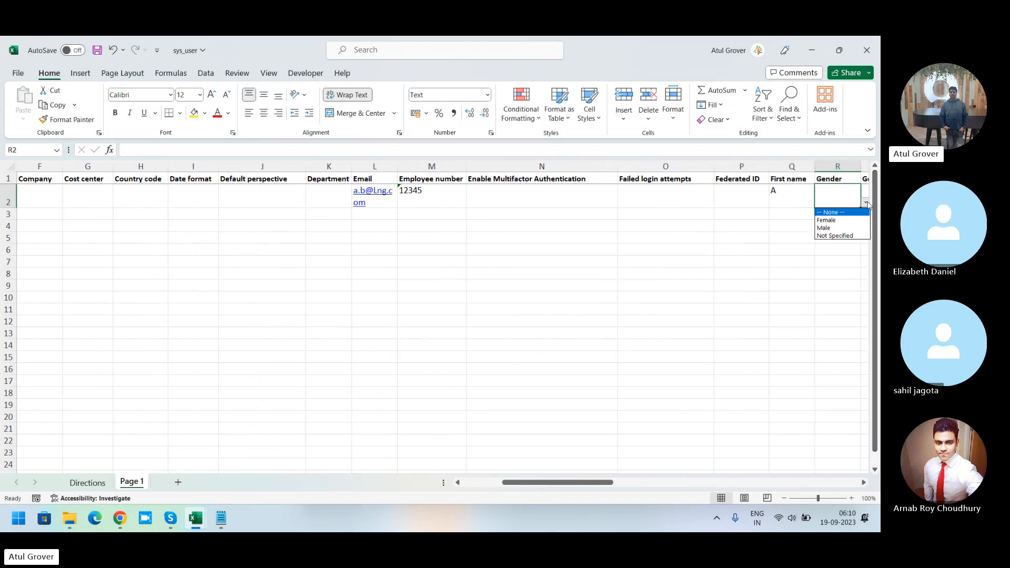
click(844, 227)
key(Tab)
key(Tab)
key(Tab)
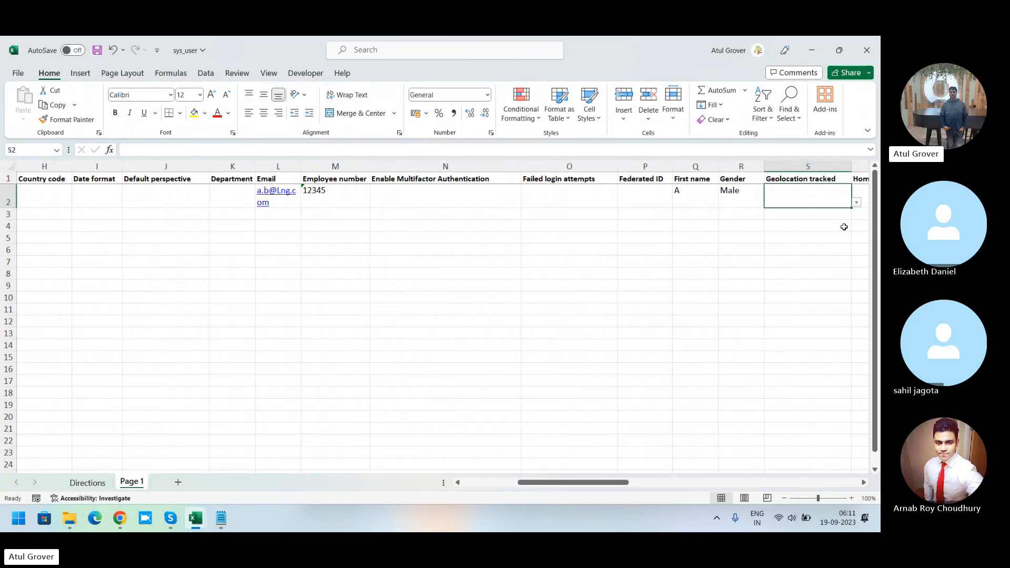
key(Tab)
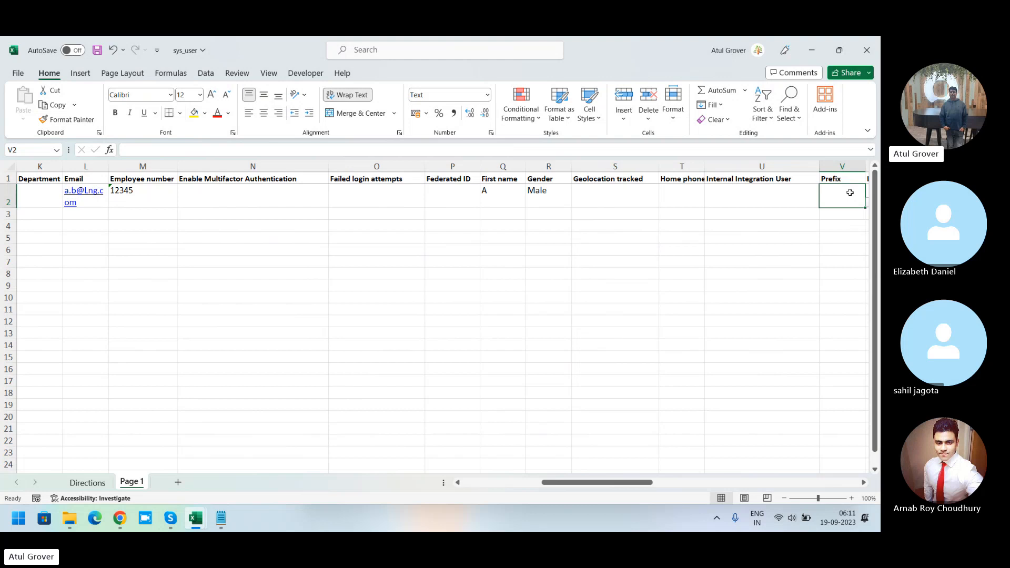
text(Mr.)
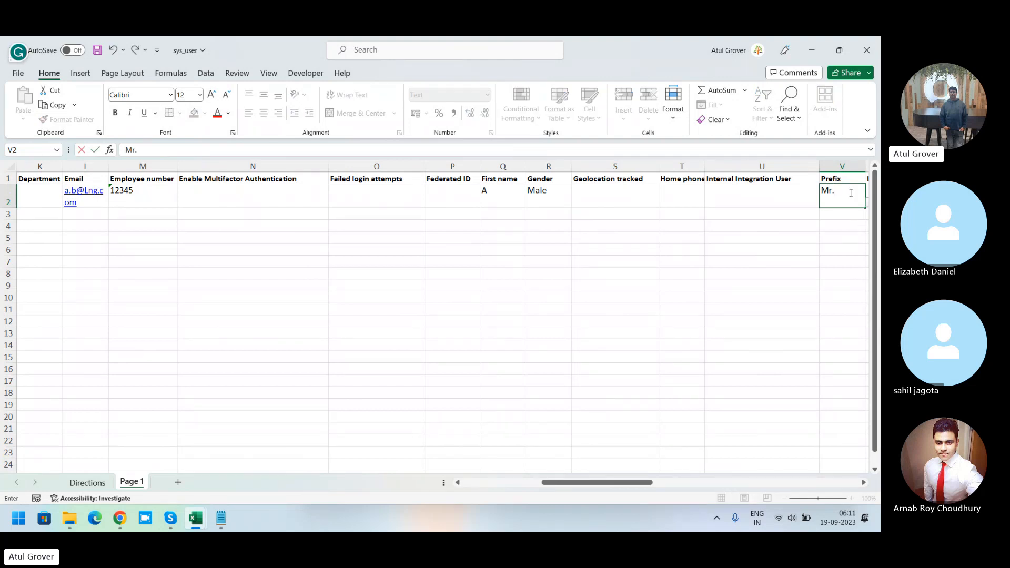
Step: Enter a placeholder last name in the Last name column
key(Tab)
key(Tab)
key(Tab)
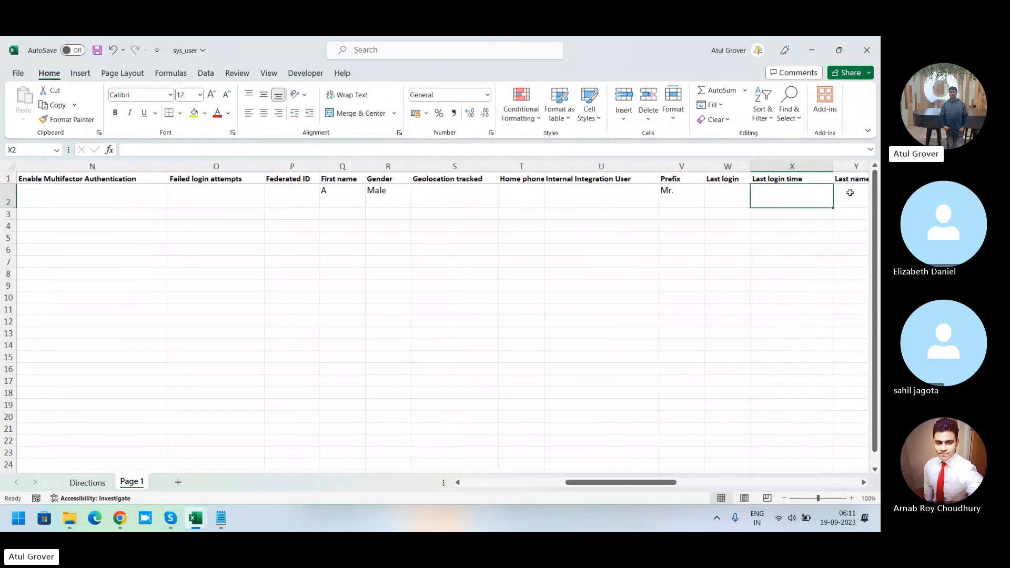
text(B)
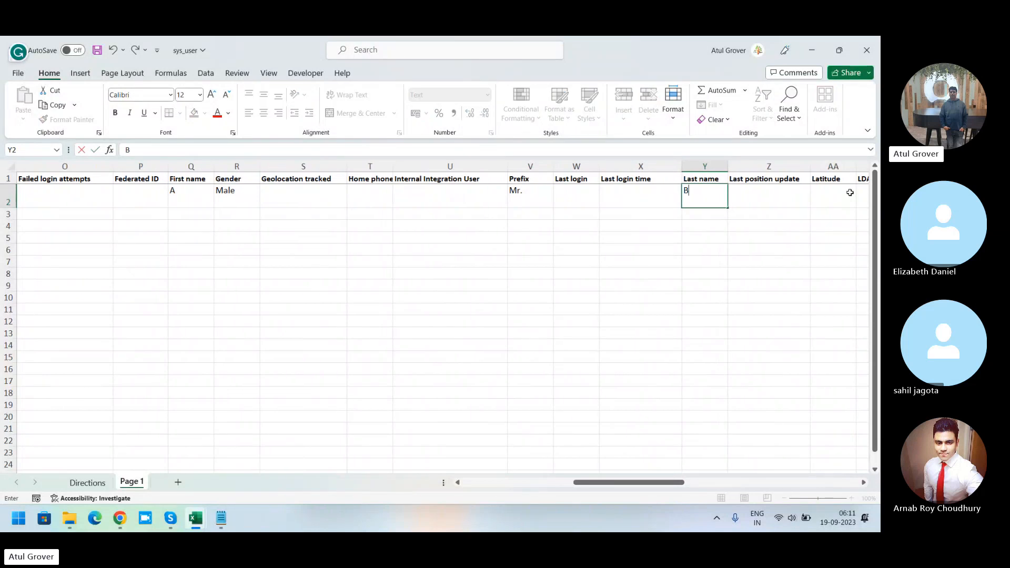
key(Tab)
key(Tab)
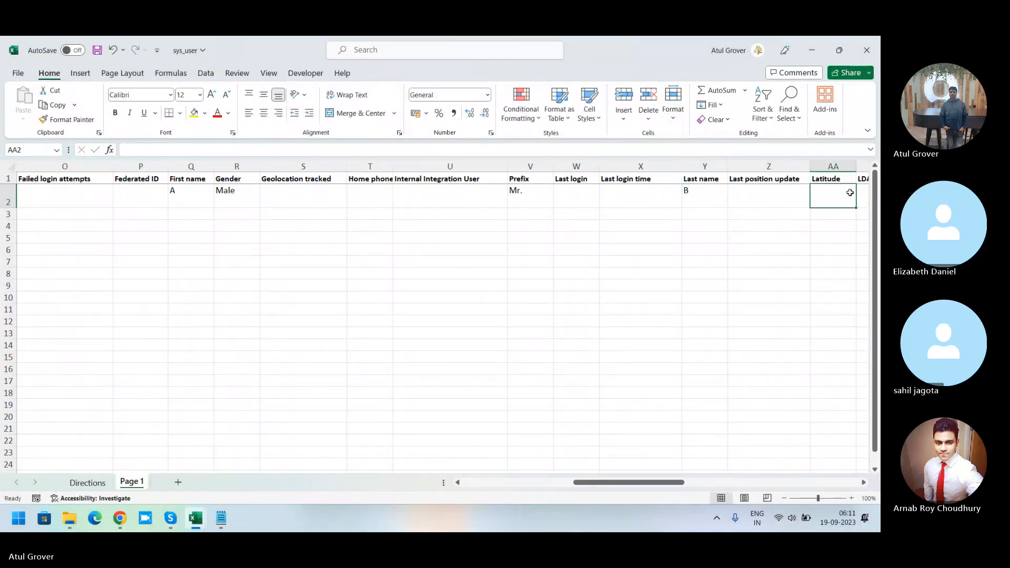
Step: Extend the first name and replace the last name with the user's full last name
click(187, 193)
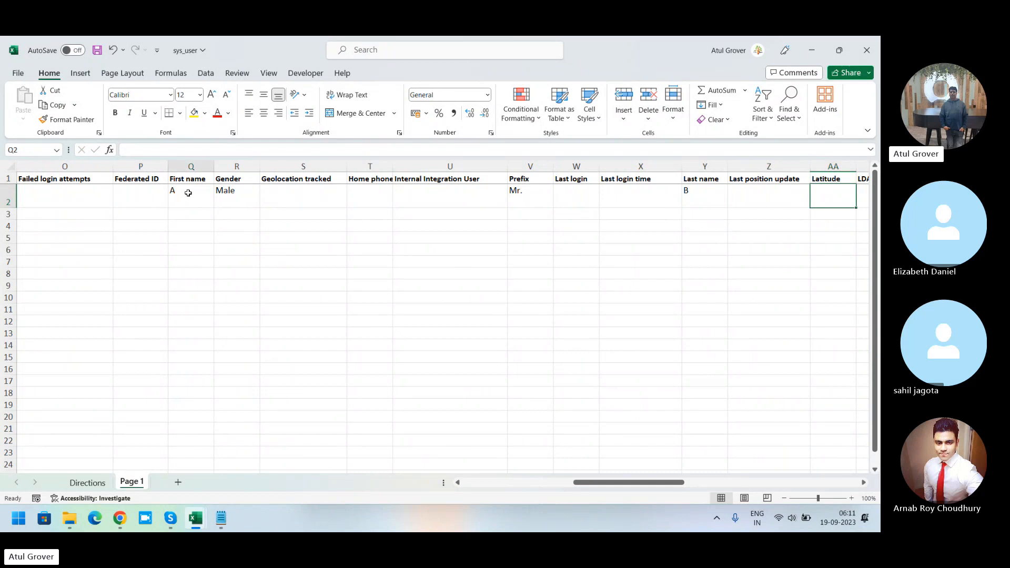
double_click(188, 192)
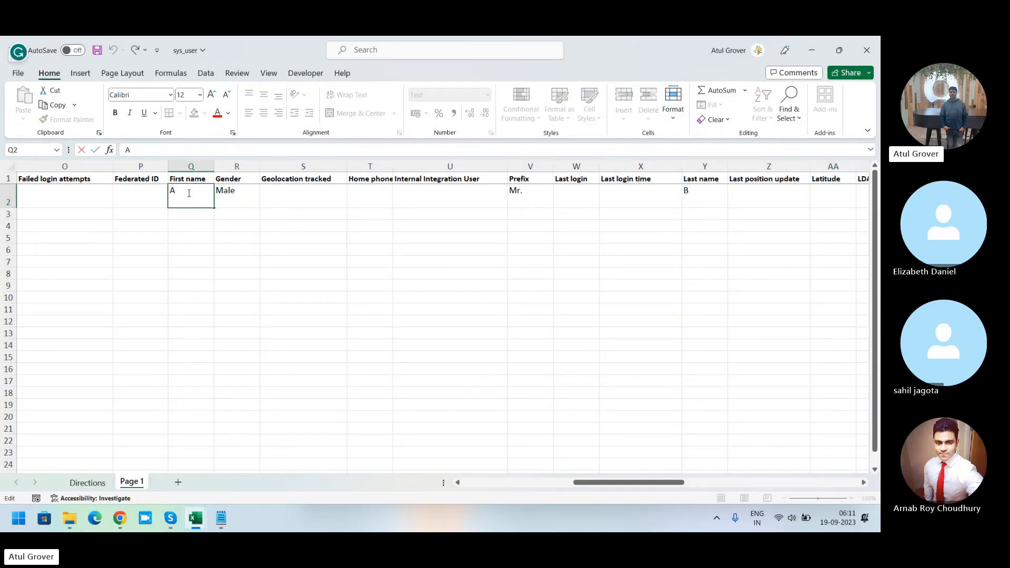
text(BC)
key(Tab)
key(Tab)
key(Tab)
key(Tab)
key(Tab)
key(Tab)
key(Tab)
key(Tab)
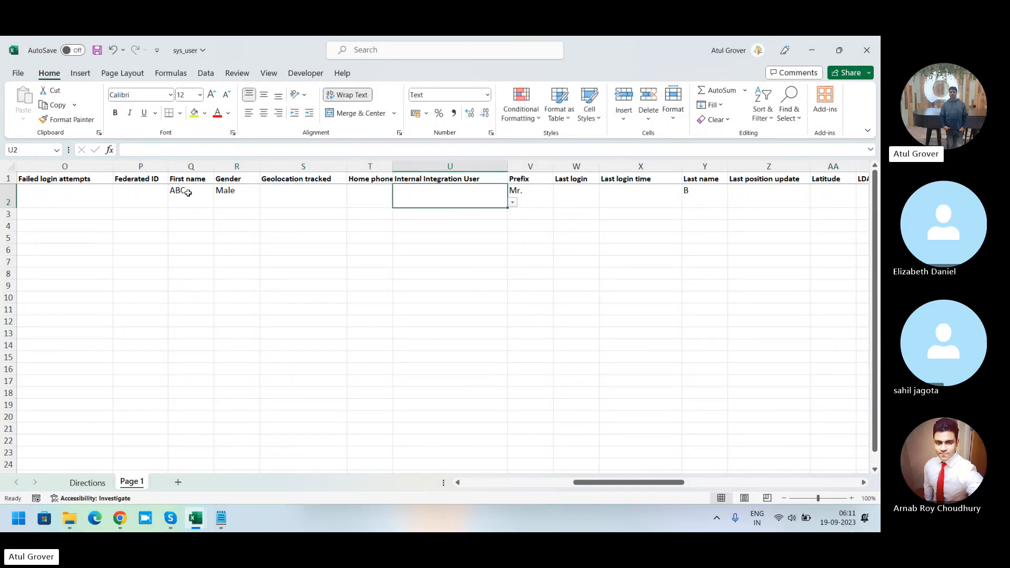
text(BCD)
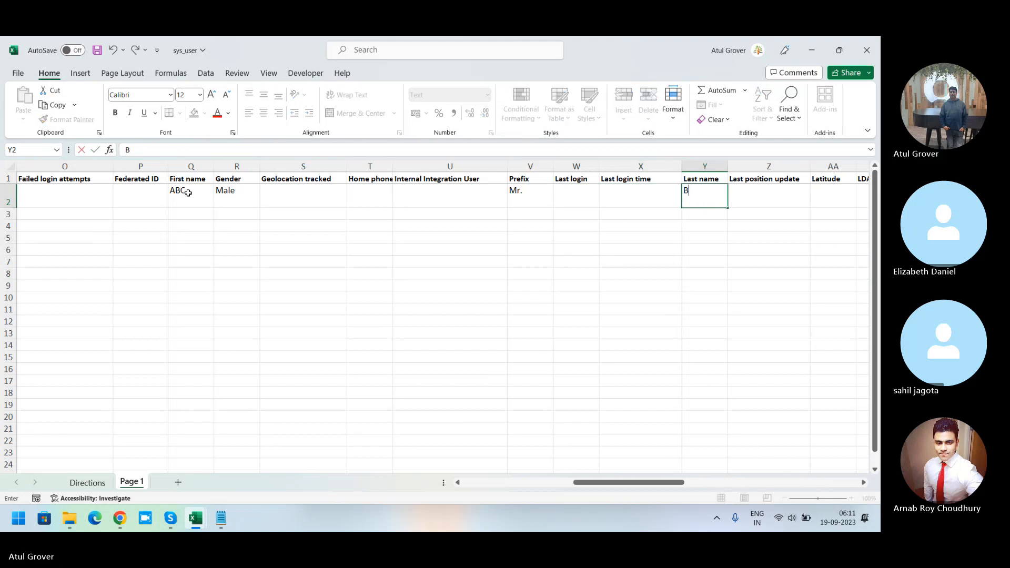
key(Tab)
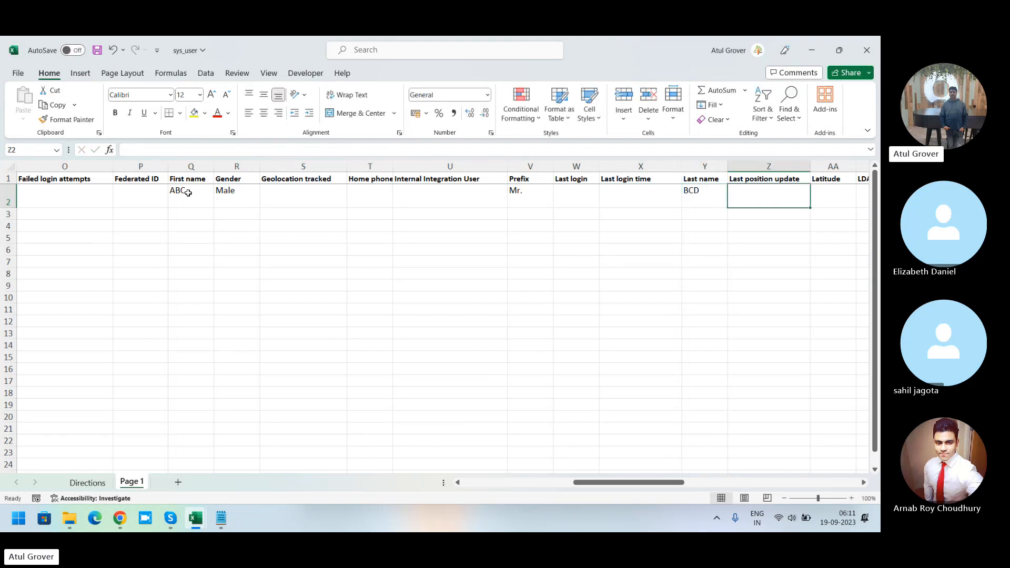
Step: Enter the user's login name in the User ID column of the first data row
key(Tab)
key(Tab)
key(Tab)
key(Tab)
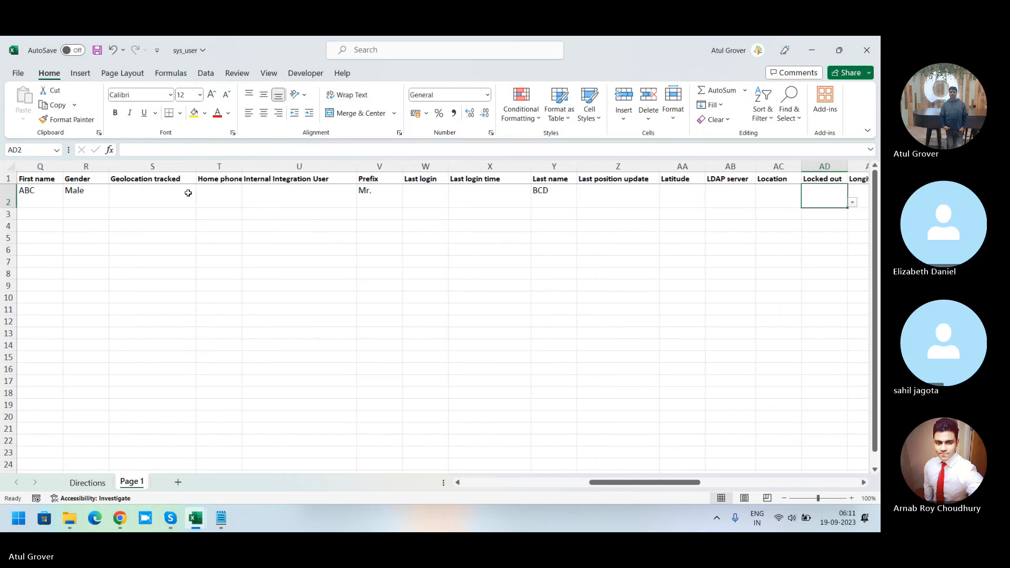
key(Tab)
key(Tab)
key(Tab)
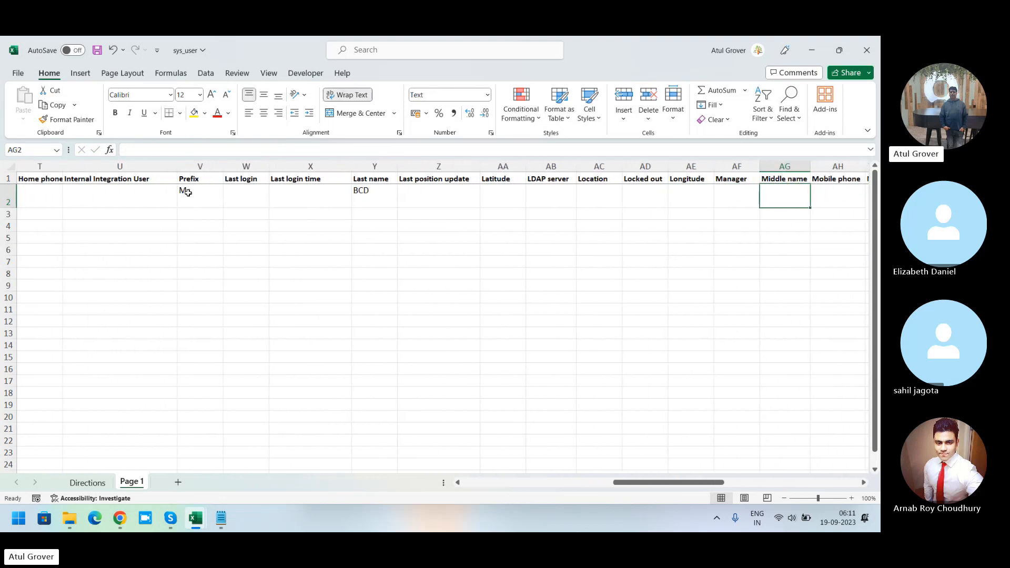
key(Tab)
key(Tab)
key(Tab)
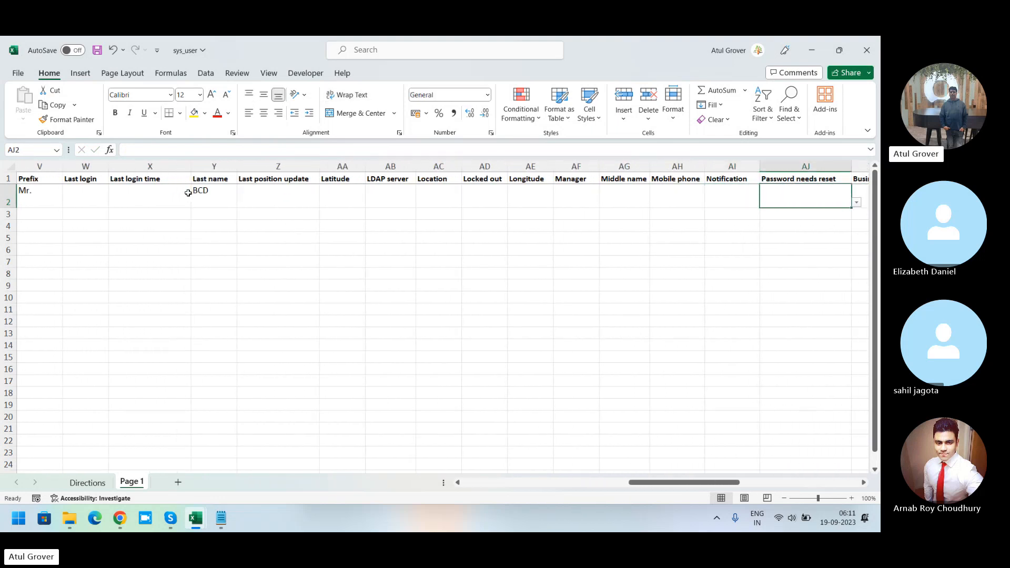
key(Tab)
key(Tab)
key(Tab)
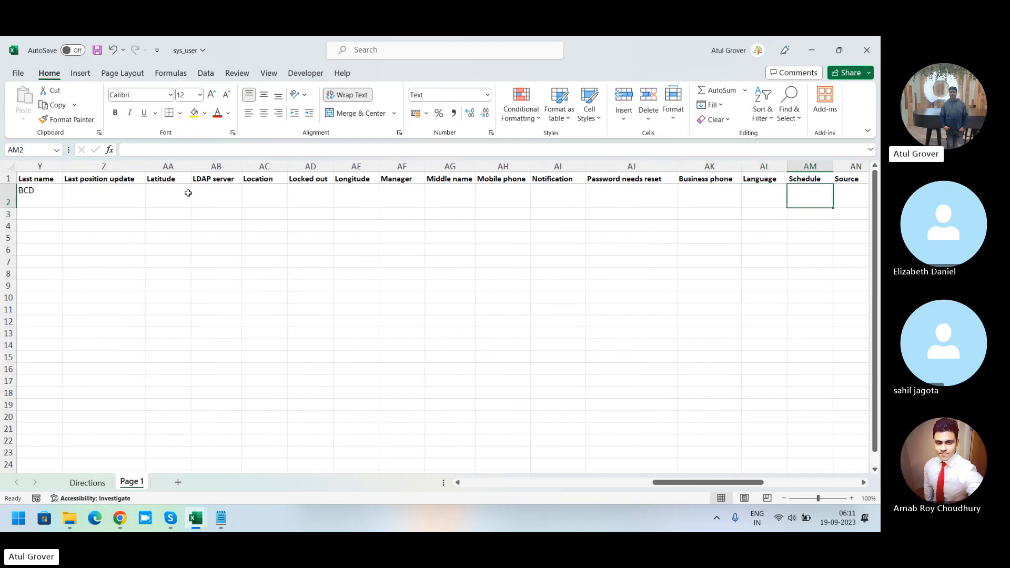
key(Tab)
key(Tab)
key(Tab)
key(Tab)
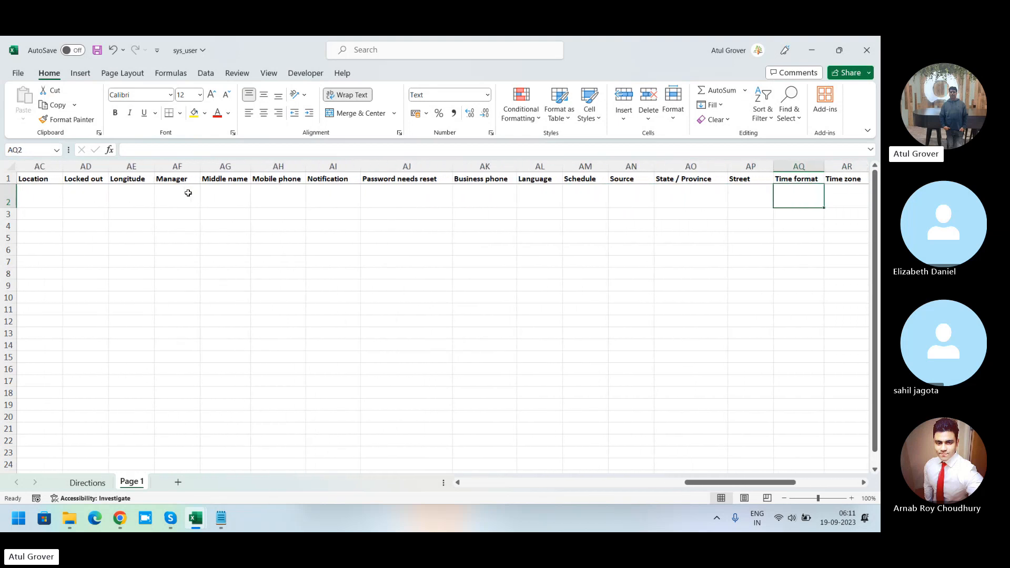
key(Tab)
key(Tab)
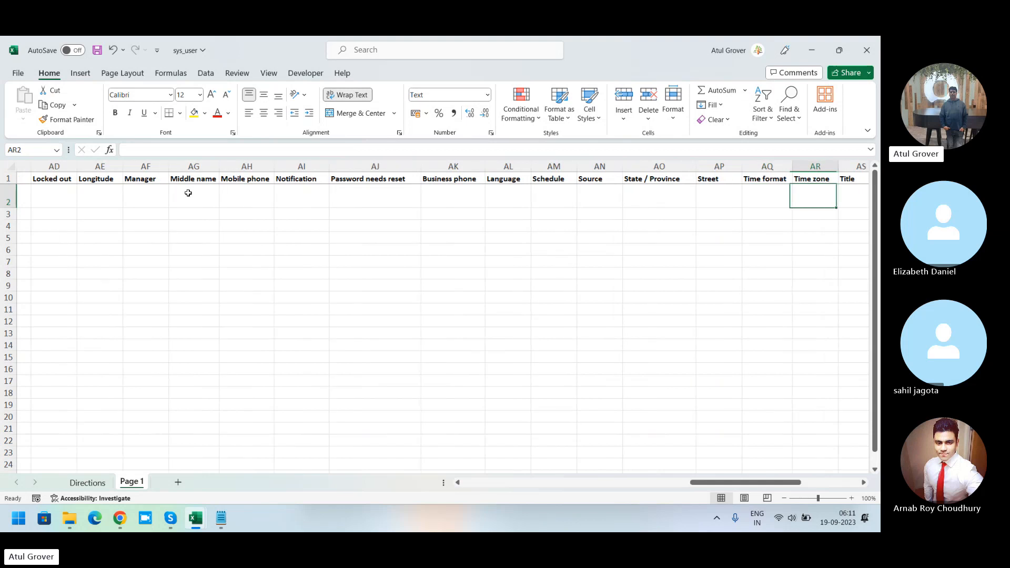
key(Tab)
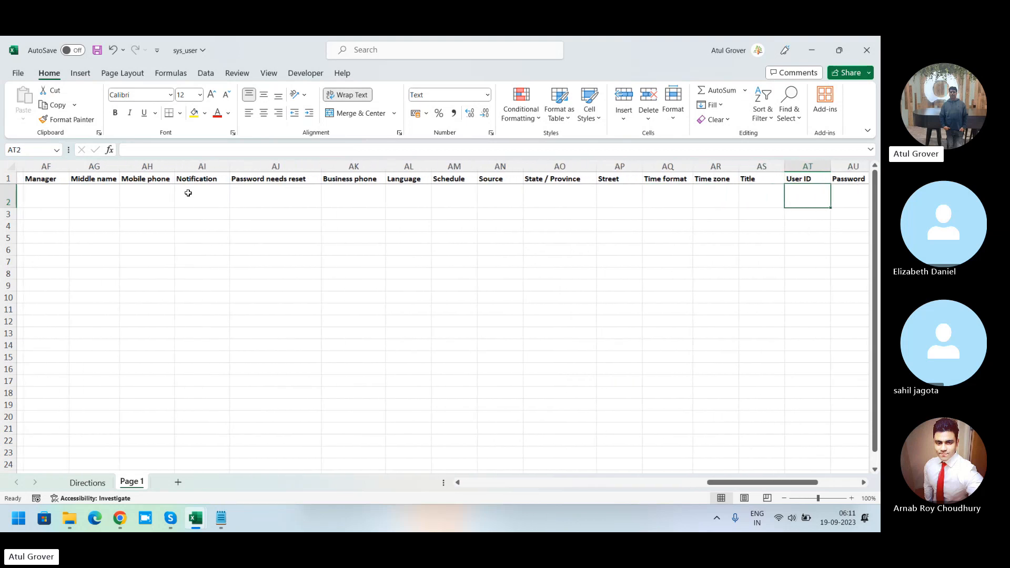
text(AB)
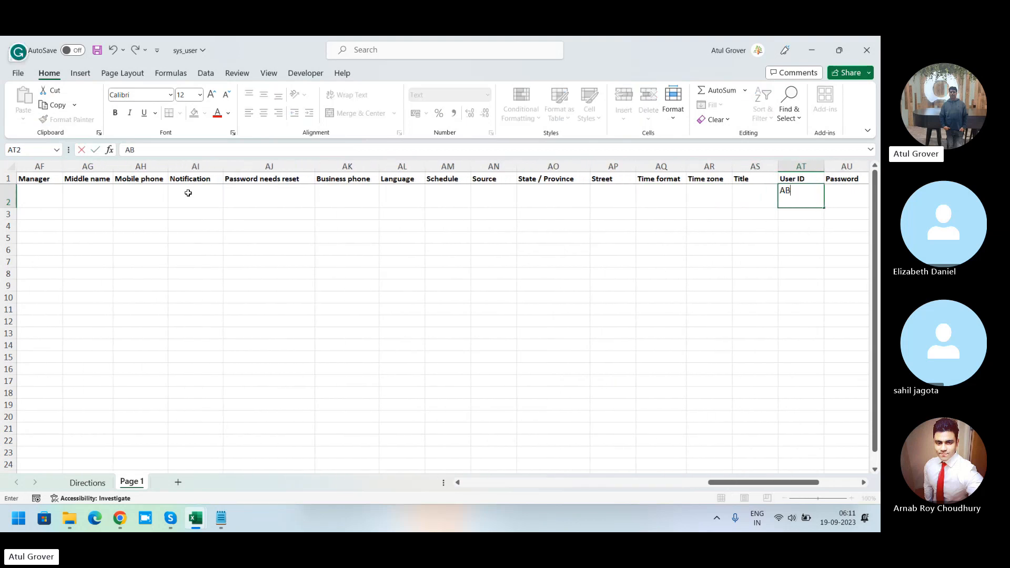
text(CBCD)
key(Tab)
key(Tab)
key(Tab)
key(Tab)
key(Tab)
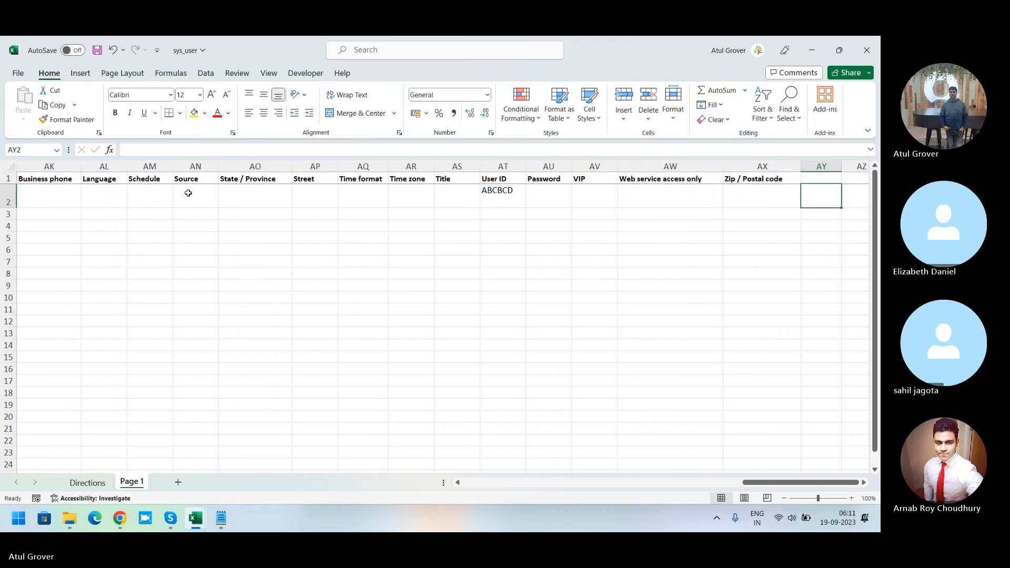
key(Left)
key(Left)
key(Left)
key(Left)
key(Left)
key(Left)
key(Left)
key(Left)
key(Left)
key(Left)
key(Left)
key(Left)
key(Left)
key(Left)
key(Left)
key(Left)
key(Left)
key(Left)
key(Left)
key(Left)
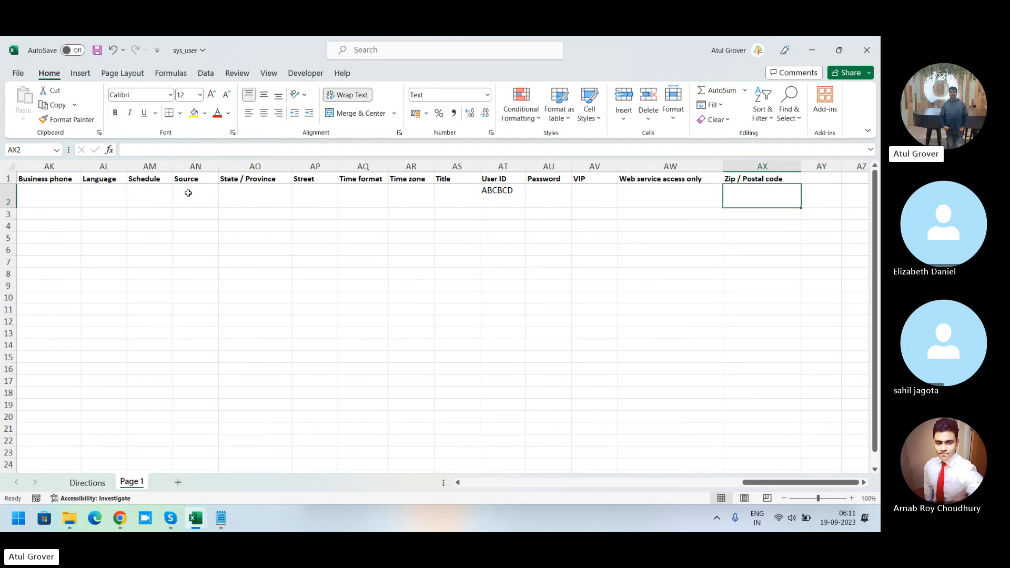
key(Left)
key(Left)
key(Left)
key(Left)
key(Left)
key(Left)
key(Left)
key(Left)
key(Left)
key(Left)
key(Left)
key(Left)
key(Left)
key(Left)
key(Left)
key(Left)
key(Left)
key(Left)
key(Left)
key(Left)
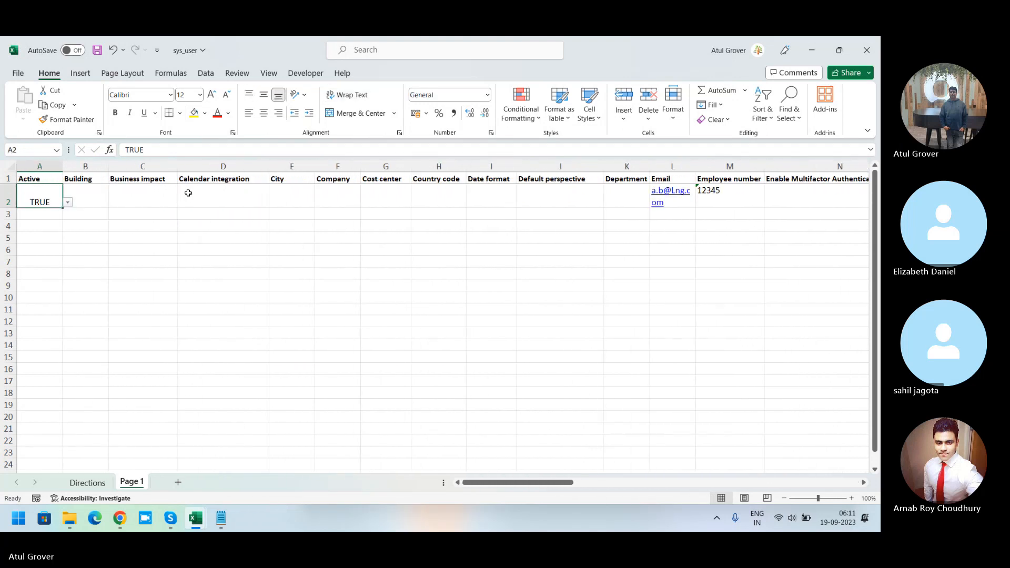
key(Down)
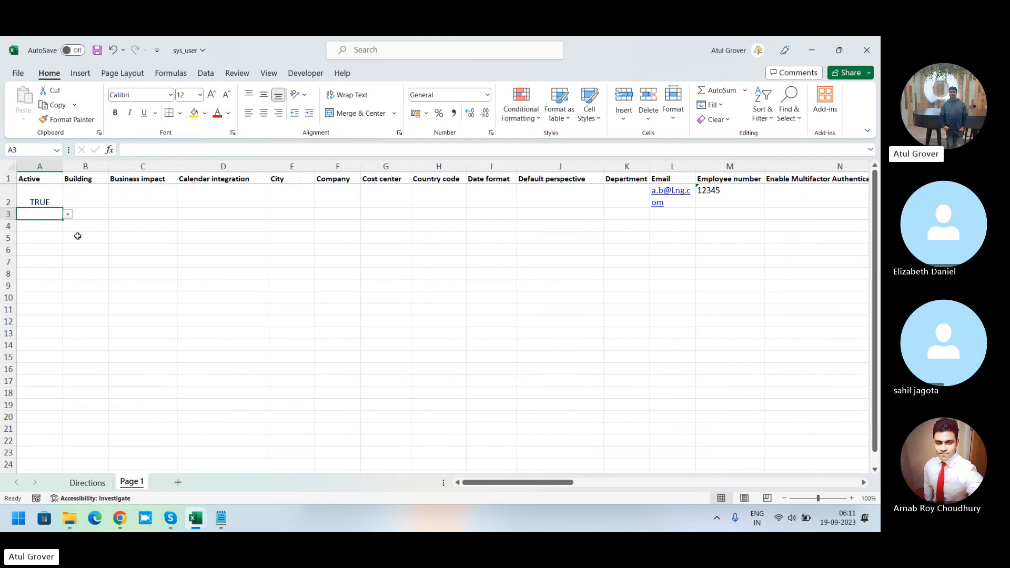
Step: Set the second data row's Active value to TRUE and enter a sample e-mail address in its Email cell
click(68, 215)
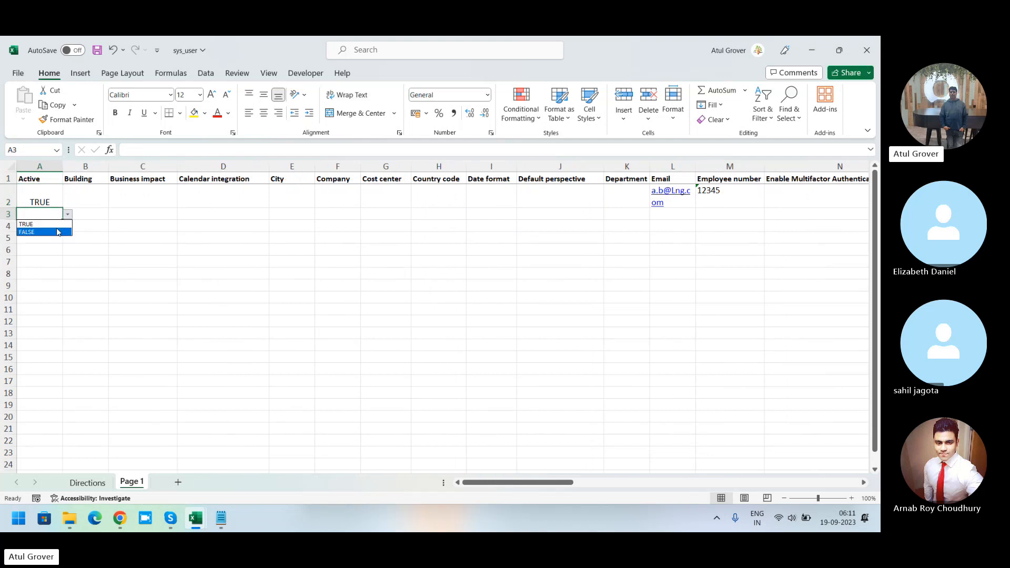
click(58, 224)
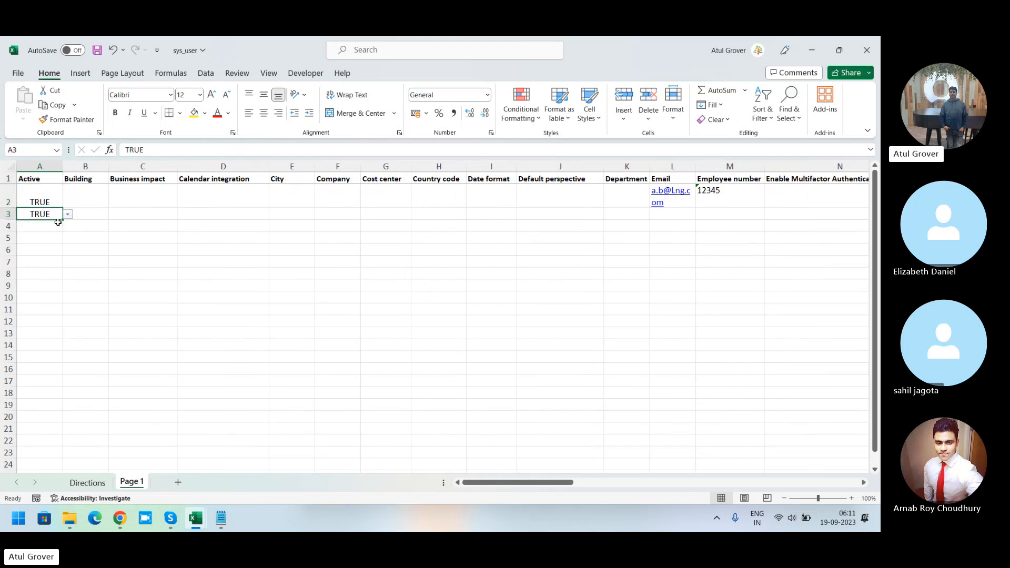
click(667, 217)
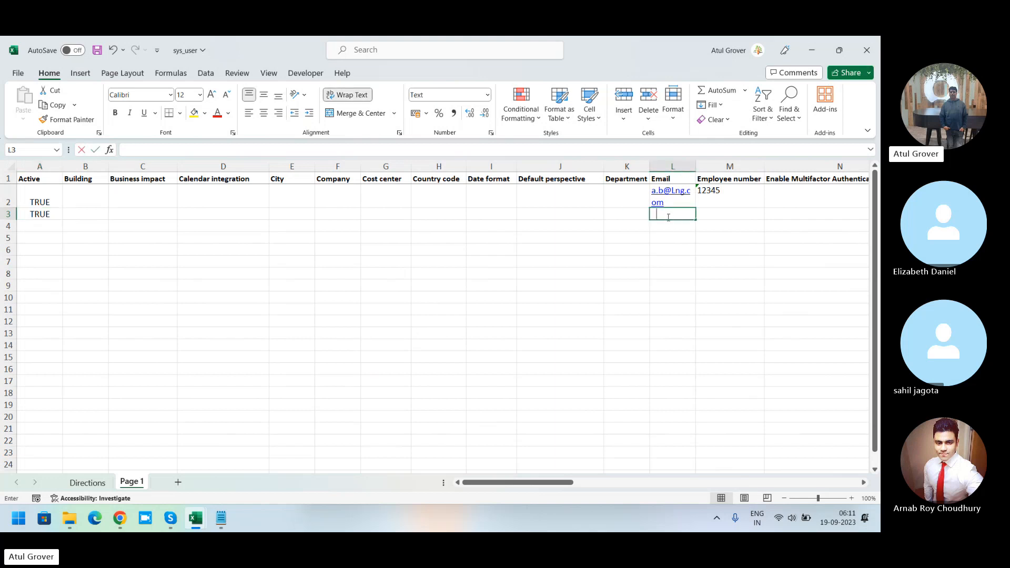
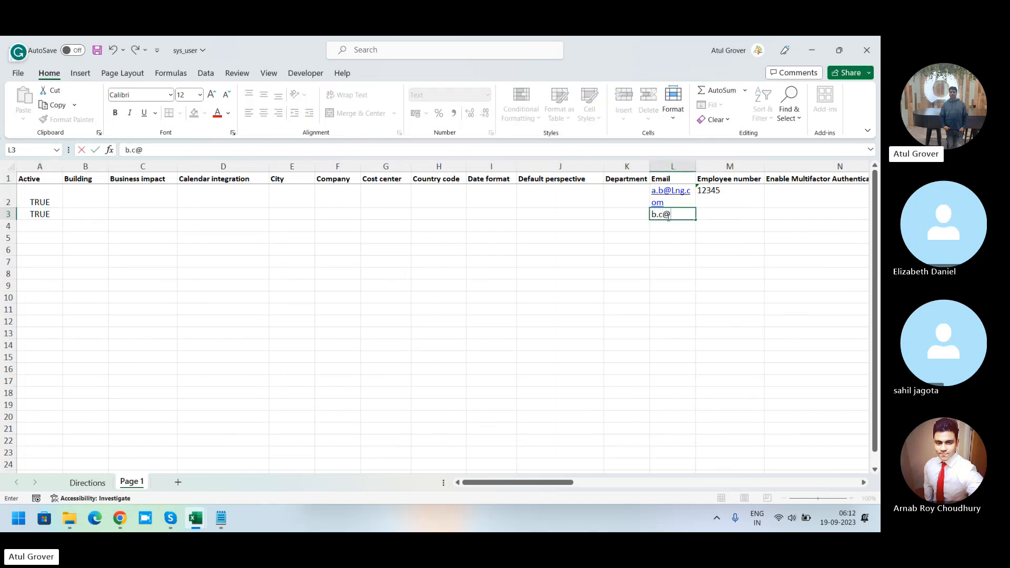
key(Tab)
Step: Enter employee number 25632 in the second data row
key(Down)
key(Right)
key(Page_Down)
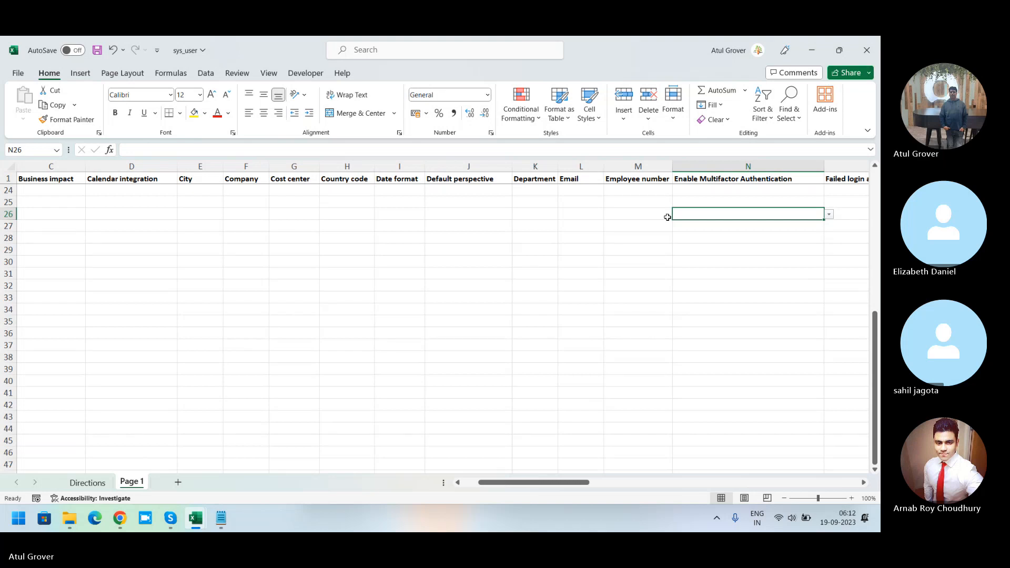
key(Home)
key(Up)
key(Up)
key(Up)
key(Up)
key(Up)
key(Up)
key(Up)
key(Up)
key(Up)
key(Up)
key(Up)
key(Up)
key(Up)
key(Up)
key(Up)
key(Up)
key(Up)
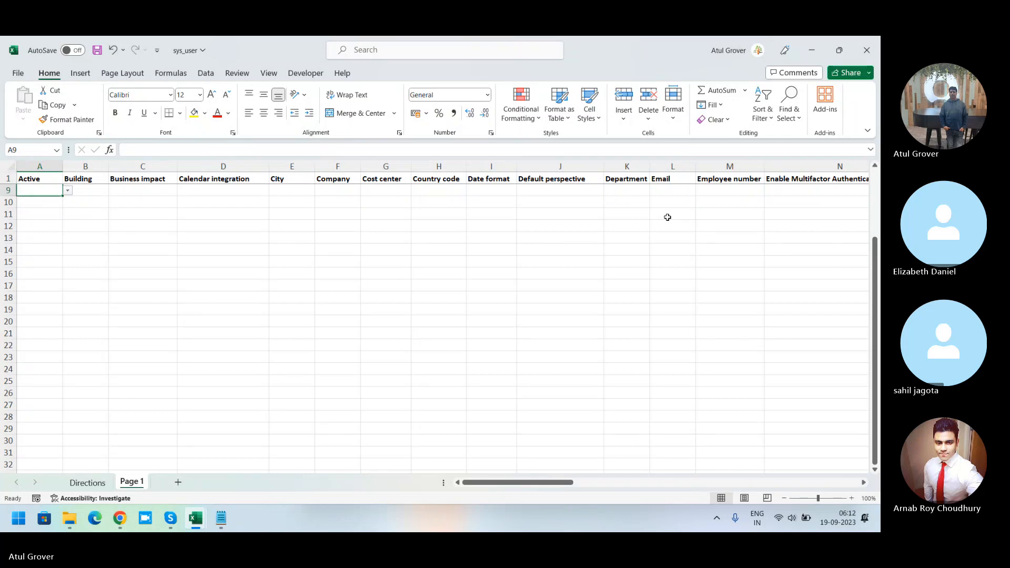
key(Up)
key(Up)
key(Up)
key(Up)
key(Up)
key(Up)
key(Up)
key(Up)
key(Right)
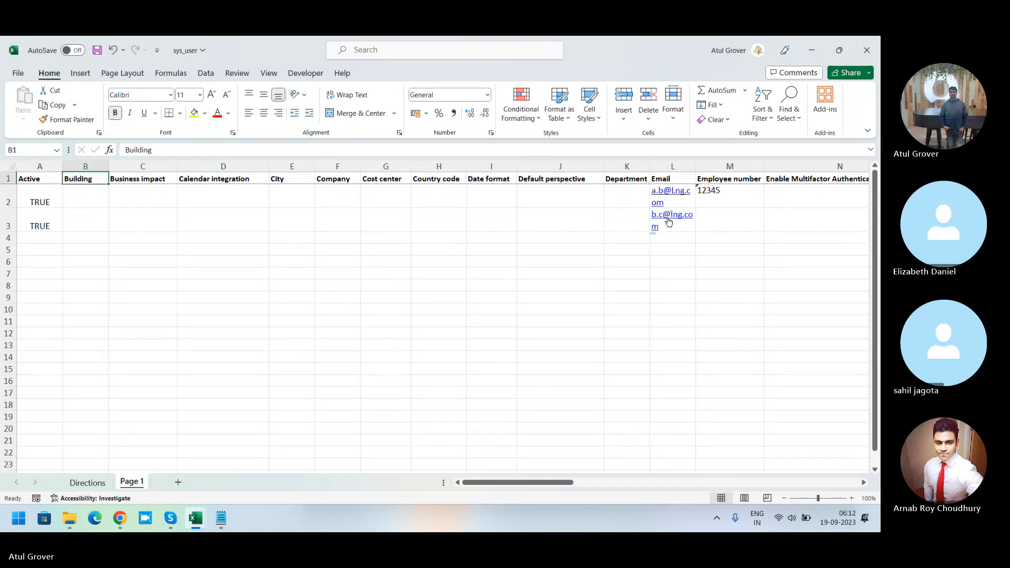
key(Right)
key(Right)
key(Right)
key(Right)
key(Right)
key(Right)
key(Right)
key(Right)
key(Right)
key(Right)
key(Right)
key(Right)
key(Right)
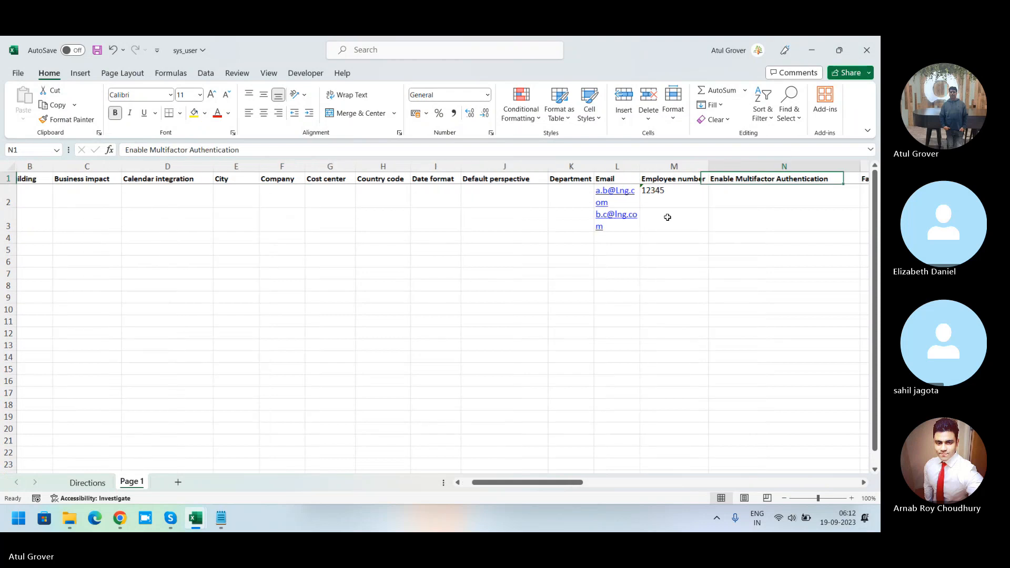
key(Down)
key(Left)
key(Left)
key(Left)
key(Down)
Step: Enter EFG as the first name in the second data row
key(Right)
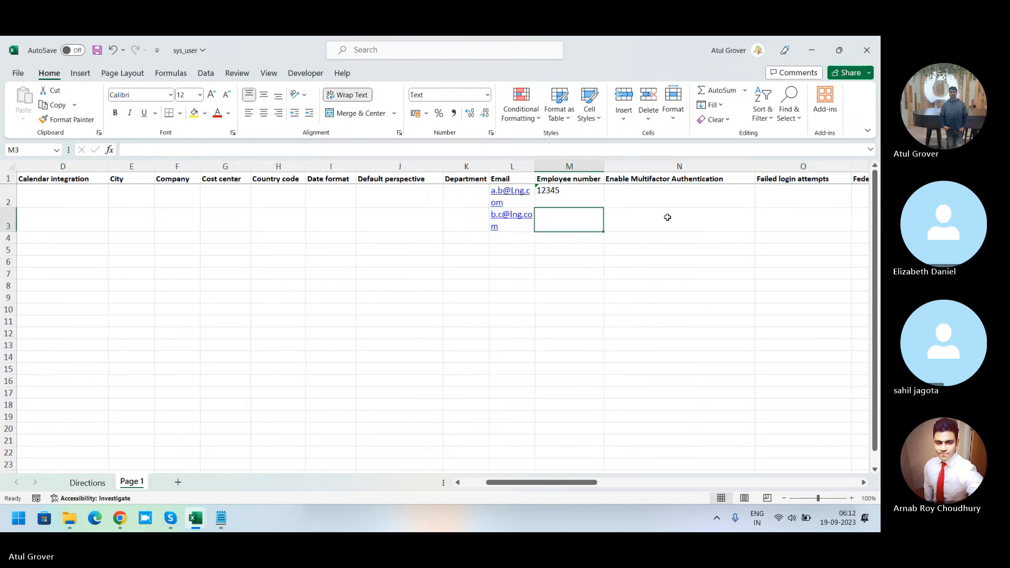
text(25632)
key(Right)
key(Right)
key(Right)
key(Right)
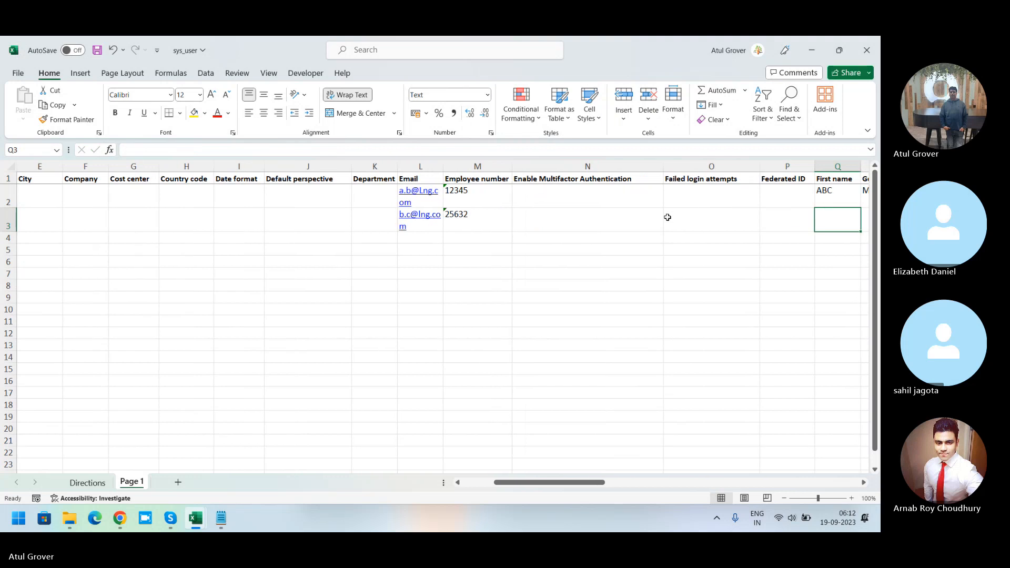
text(EGF)
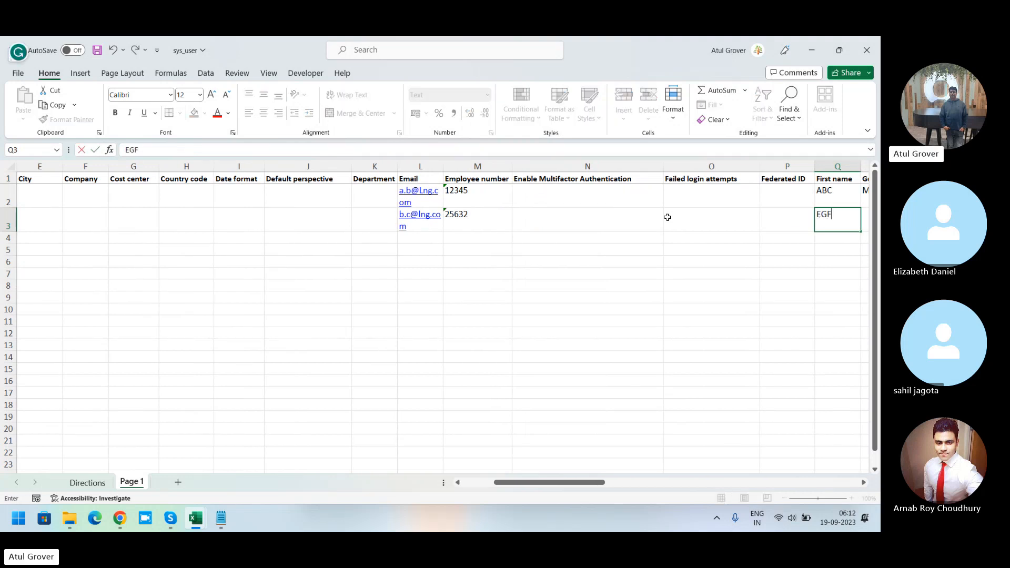
key(BackSpace)
key(BackSpace)
text(FG)
key(Right)
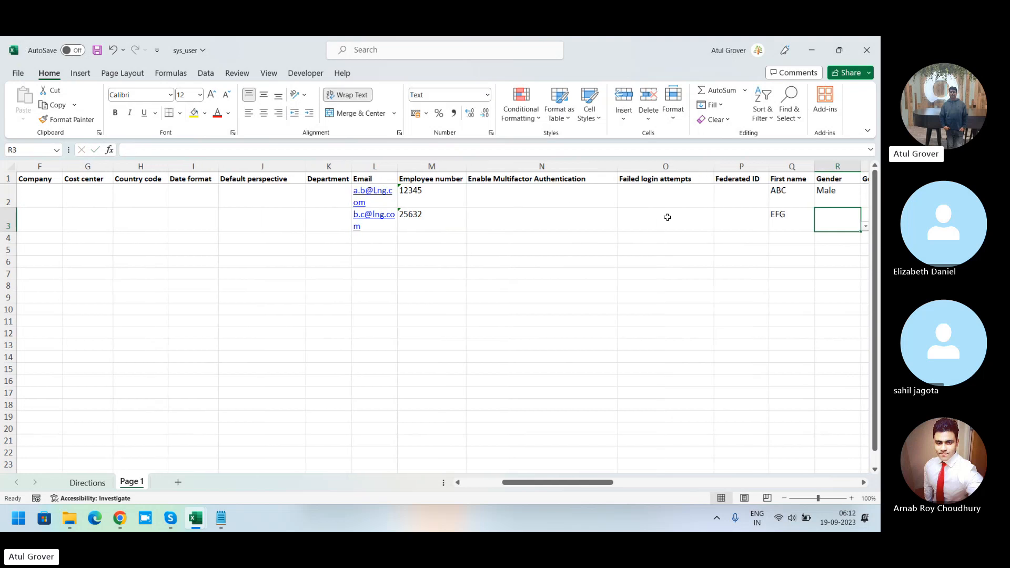
Step: Set the second data row's Gender to Male
text(IJK)
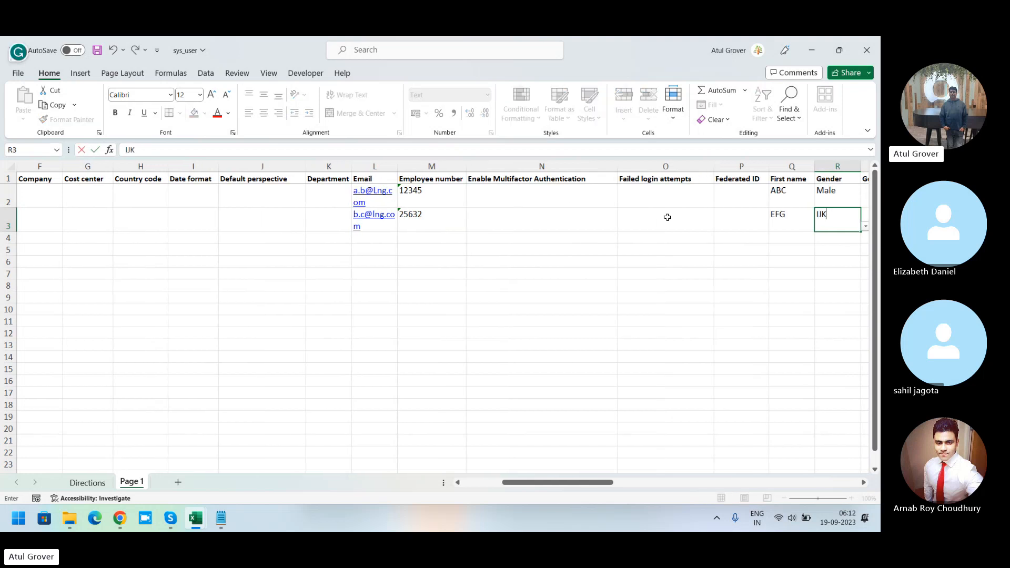
key(Return)
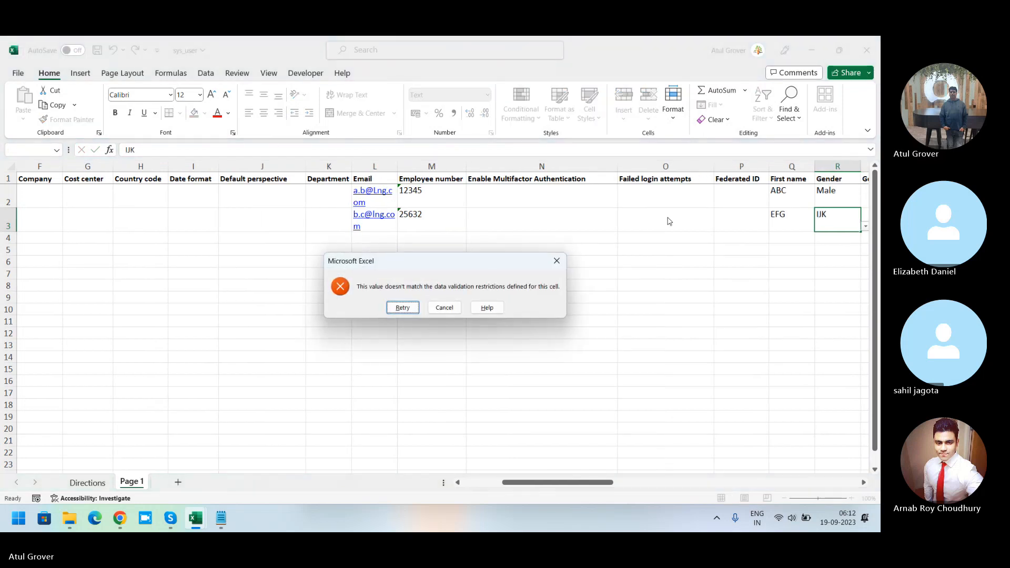
key(Return)
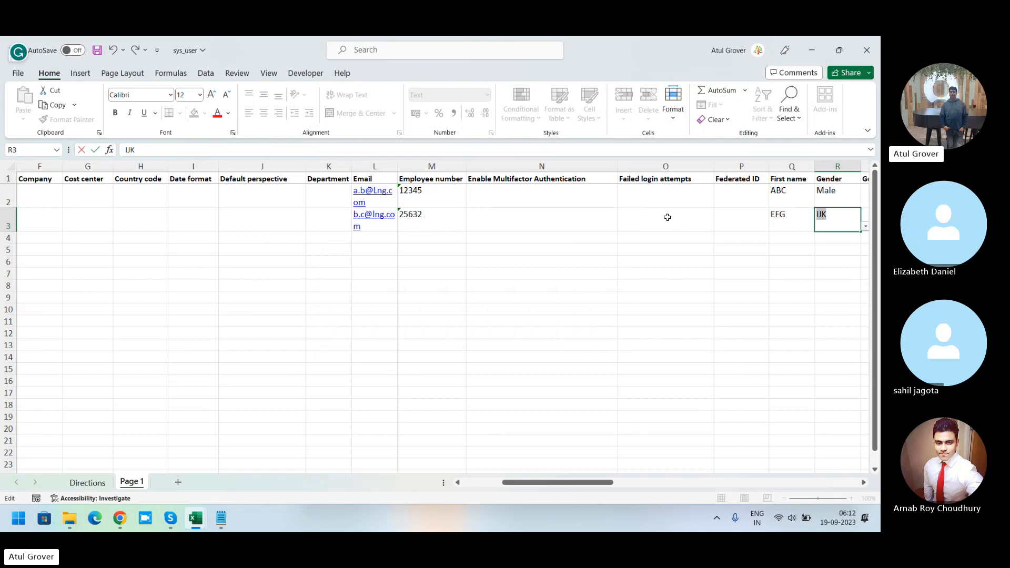
text(Male)
key(Tab)
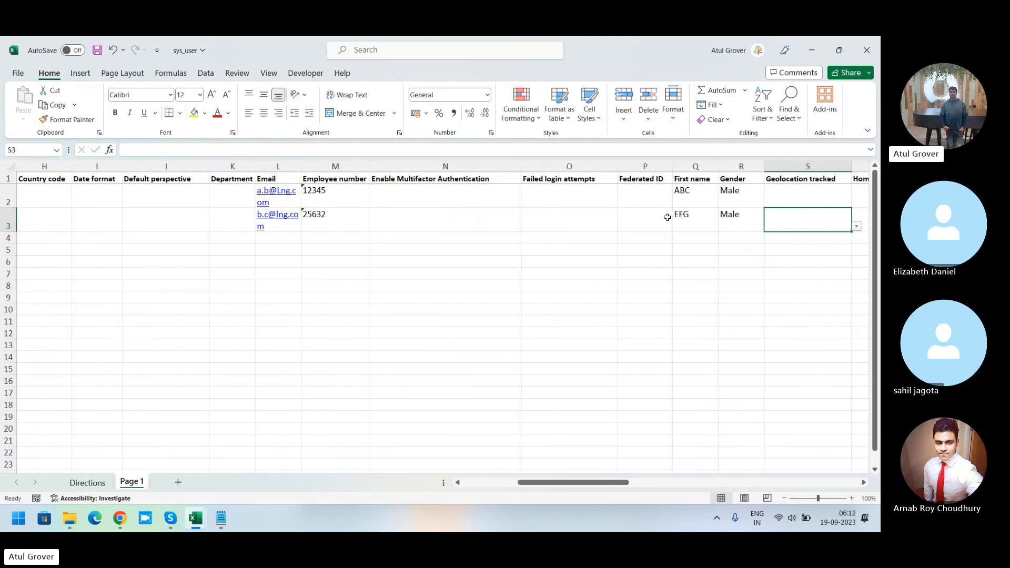
Step: Enter IJK as the last name in the second data row
key(Tab)
key(Tab)
key(Tab)
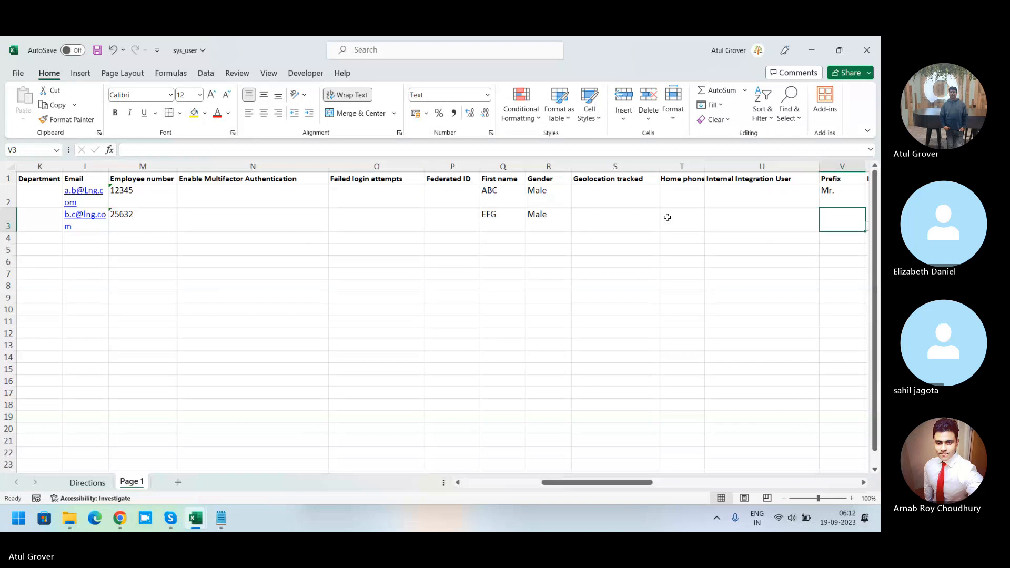
key(Up)
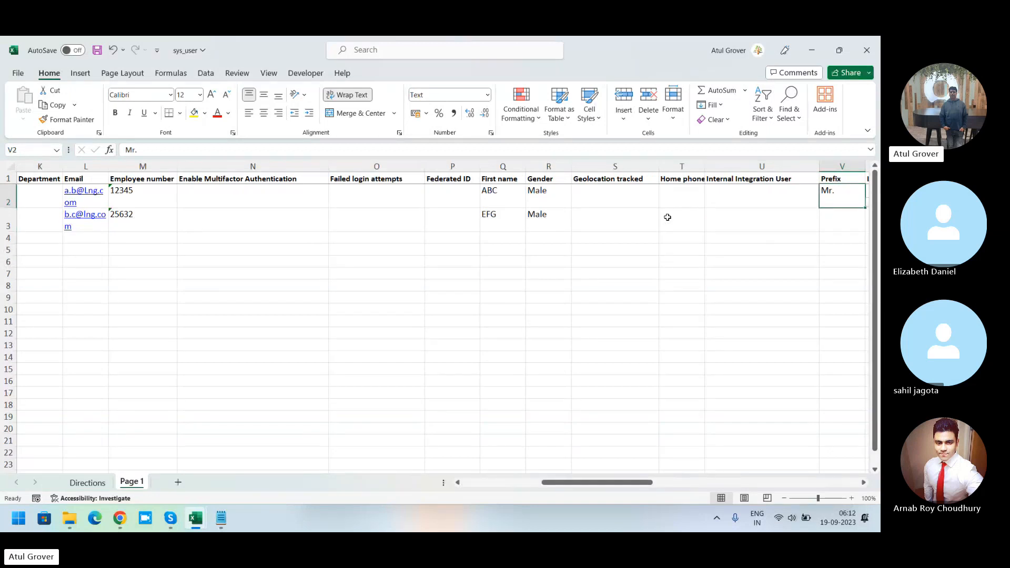
key(Down)
key(Right)
key(Right)
key(Right)
text(IJK)
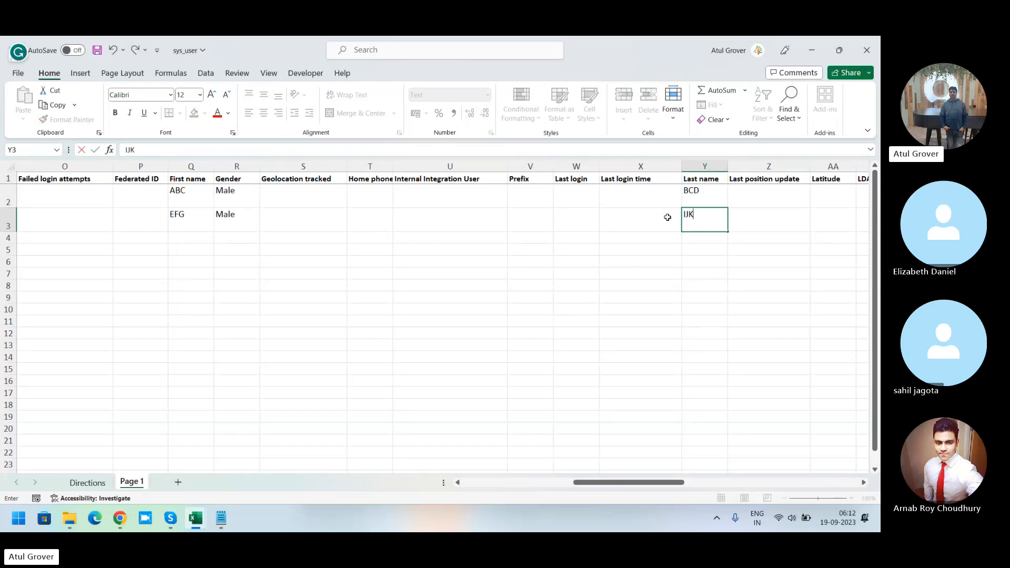
Step: Enter EFGIJK as the User ID of the second data row and save the workbook
key(Tab)
key(Tab)
key(Tab)
key(Tab)
key(Tab)
key(Tab)
key(Tab)
key(Tab)
key(Tab)
key(Tab)
key(Tab)
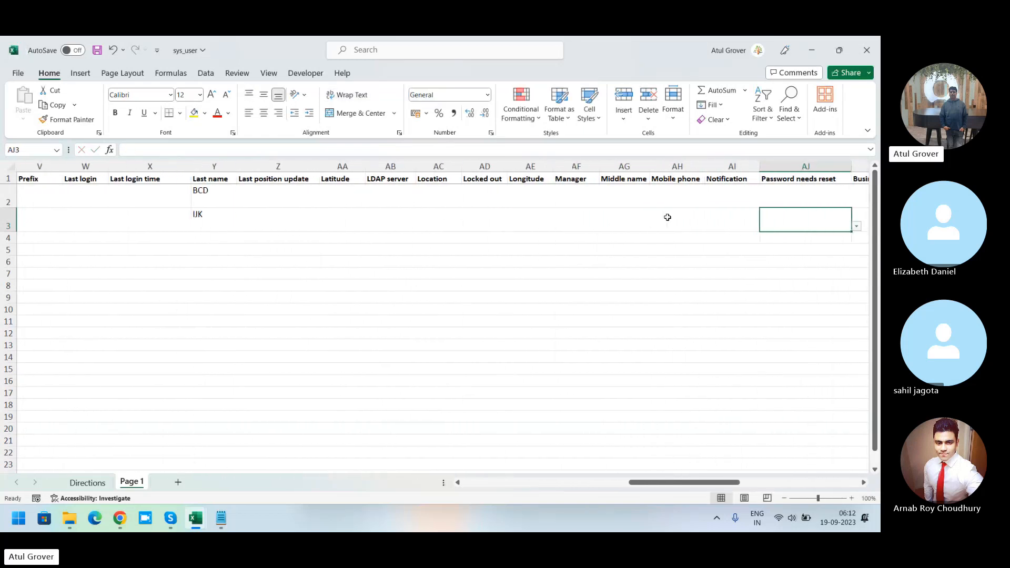
key(Tab)
key(Tab)
key(Tab)
key(Tab)
key(Tab)
key(Tab)
key(Tab)
key(Tab)
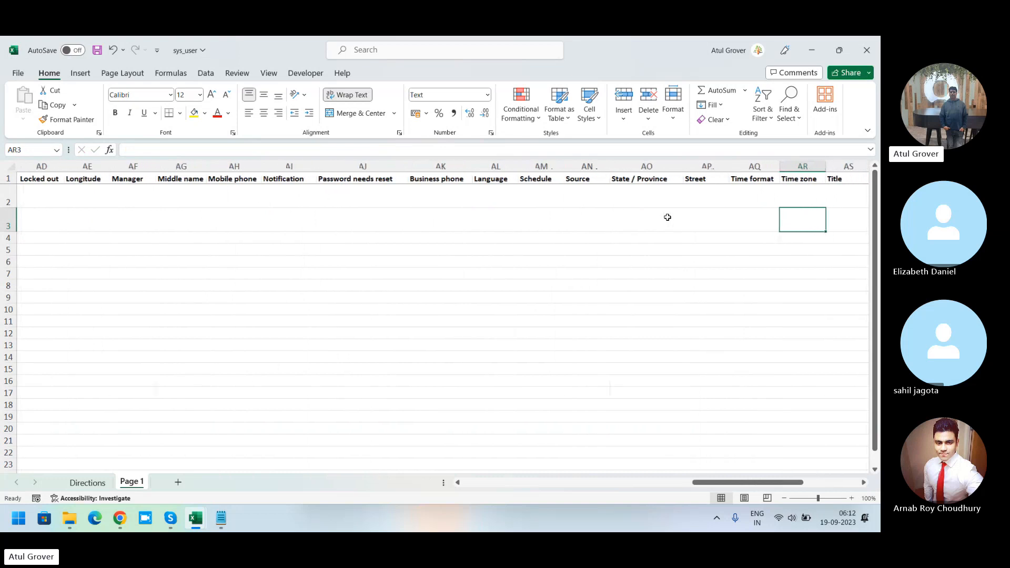
key(Tab)
key(Tab)
key(Tab)
key(shift+Tab)
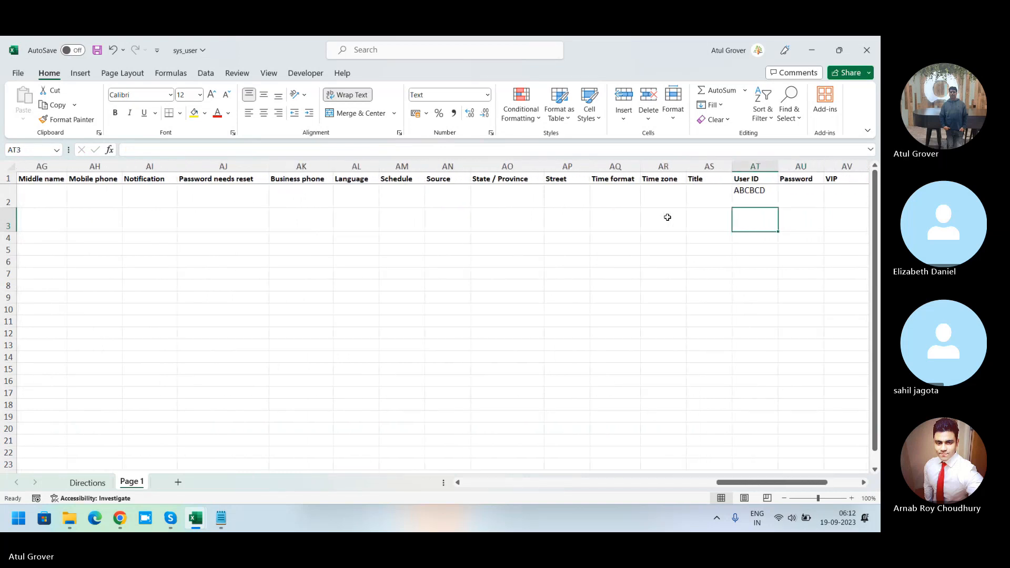
text(EFGI)
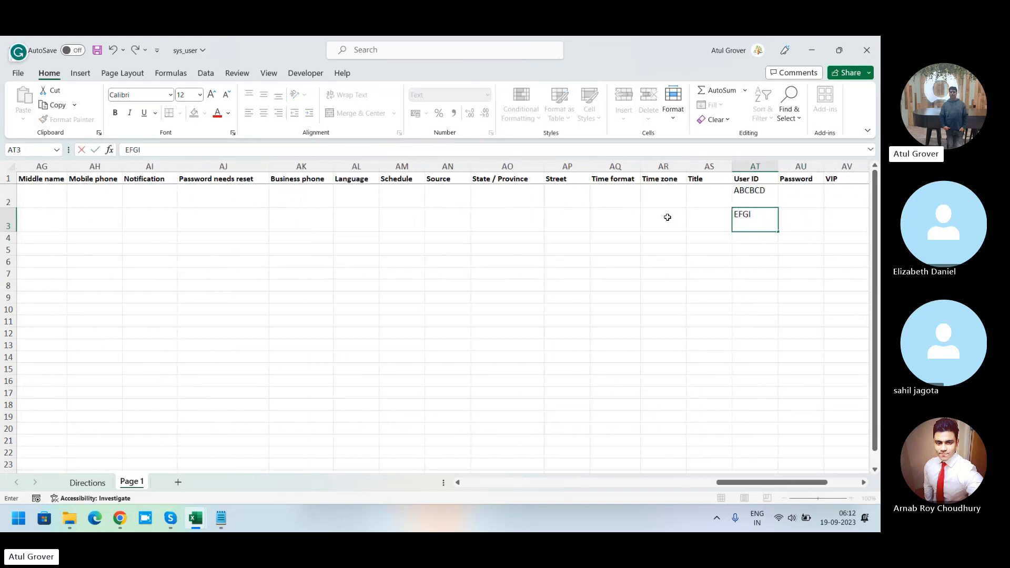
text(JK)
click(101, 56)
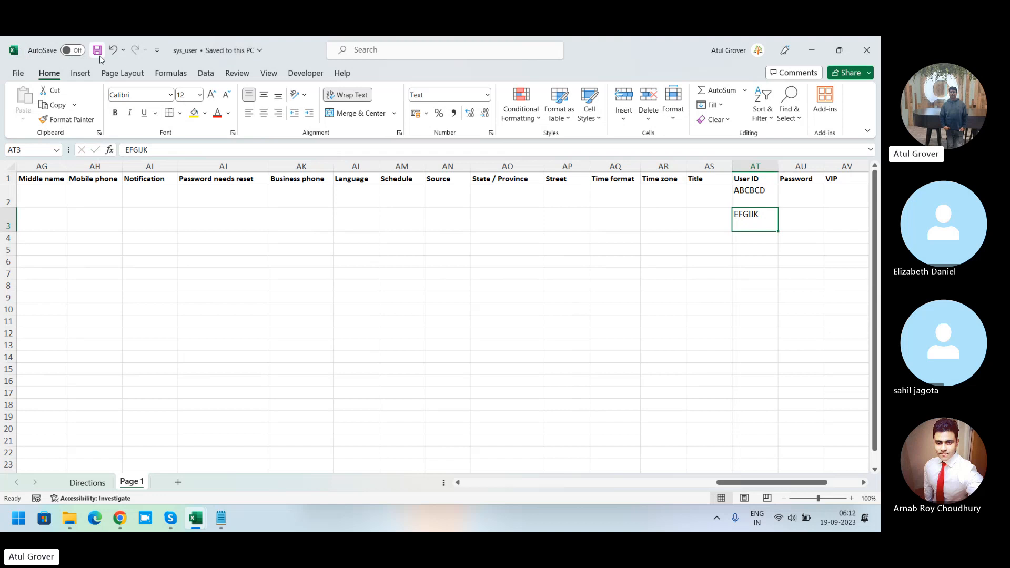
key(alt+Tab)
key(alt+Tab)
key(alt+Tab)
key(alt+Tab)
key(alt+Tab)
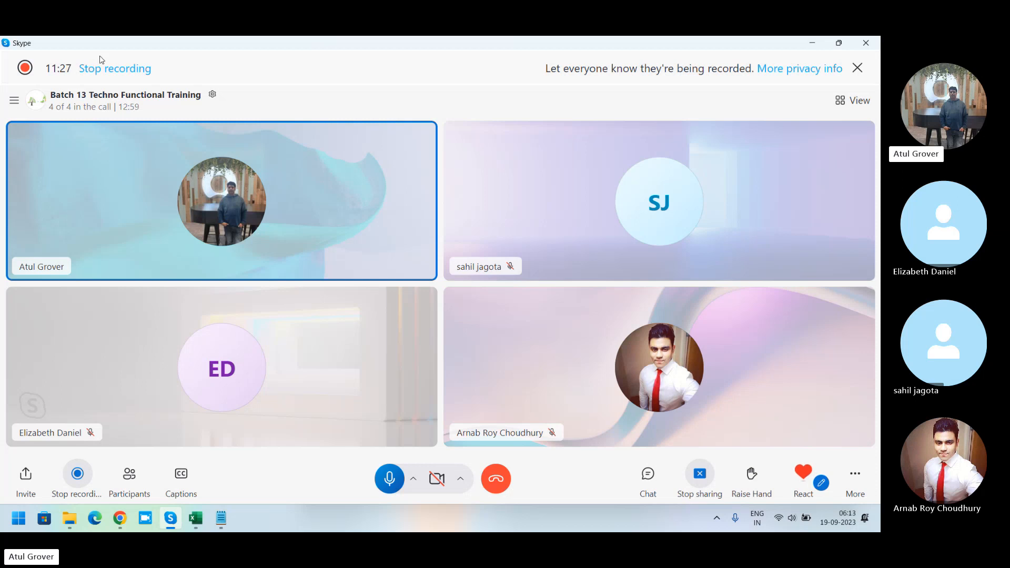
key(alt+Tab)
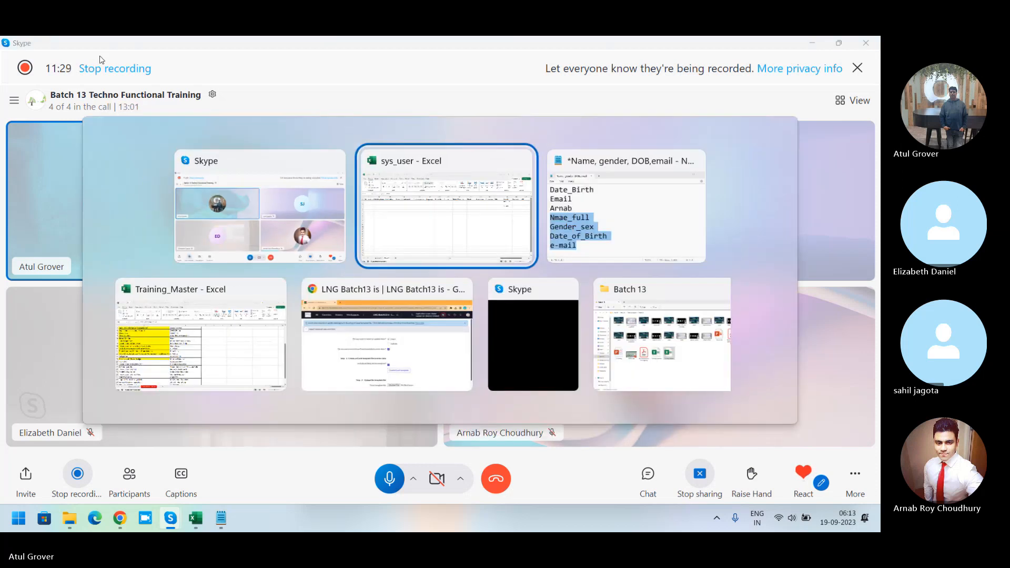
key(alt+Tab)
key(alt+Tab)
key(alt+Tab)
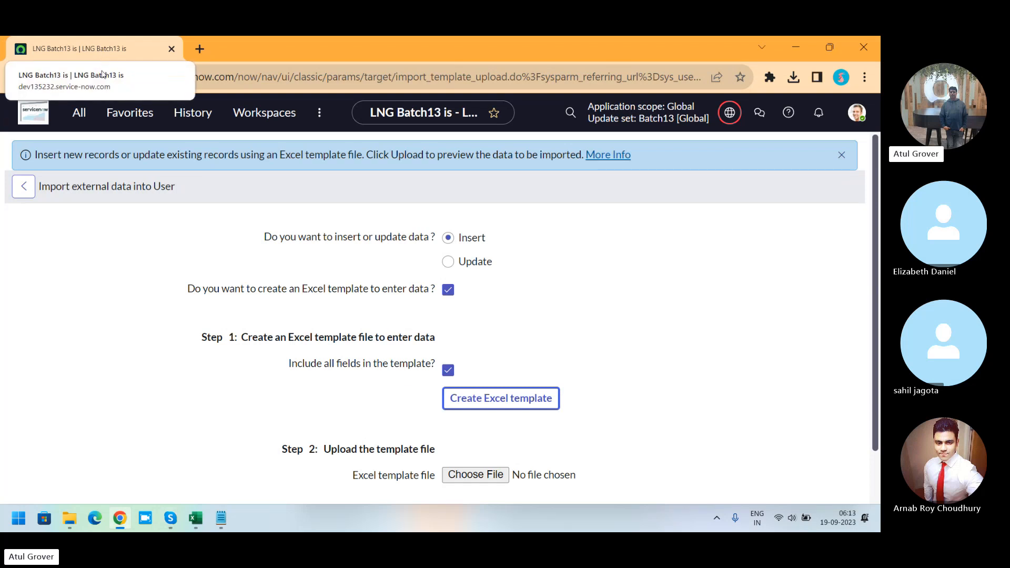
click(202, 522)
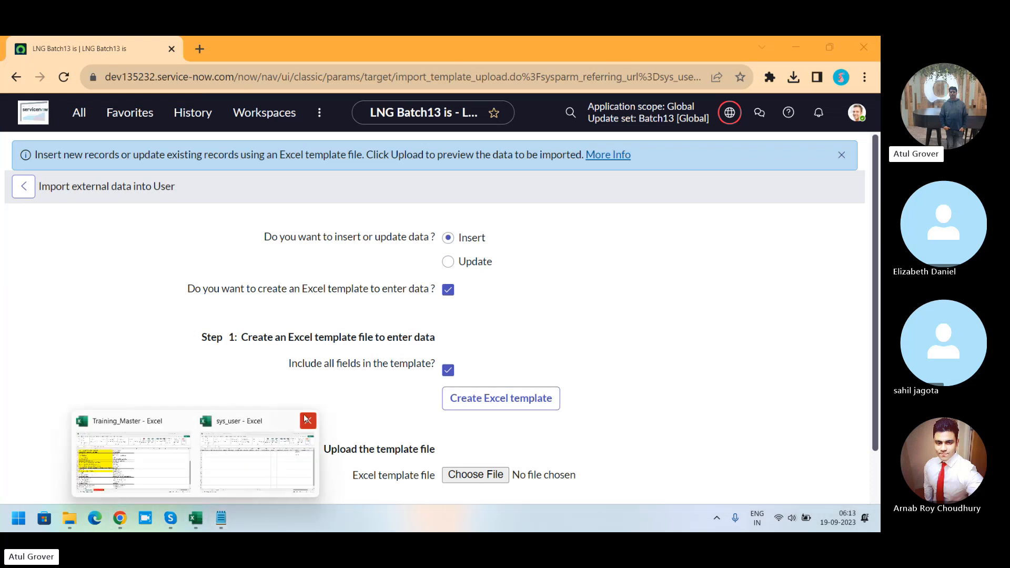
click(251, 463)
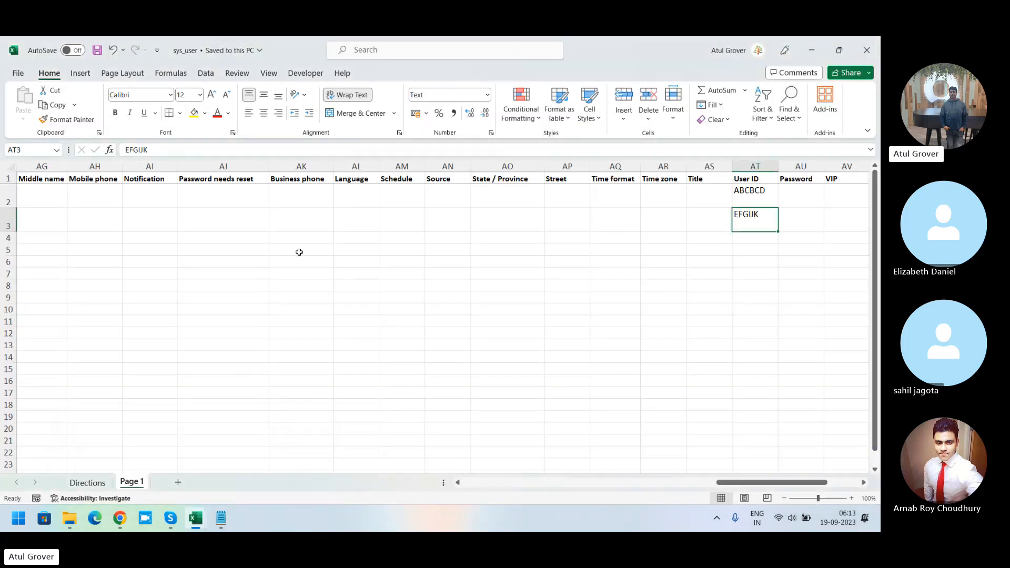
Step: Switch to the browser and open the Load Data module of System Import Sets via the navigator filter
key(alt+Tab)
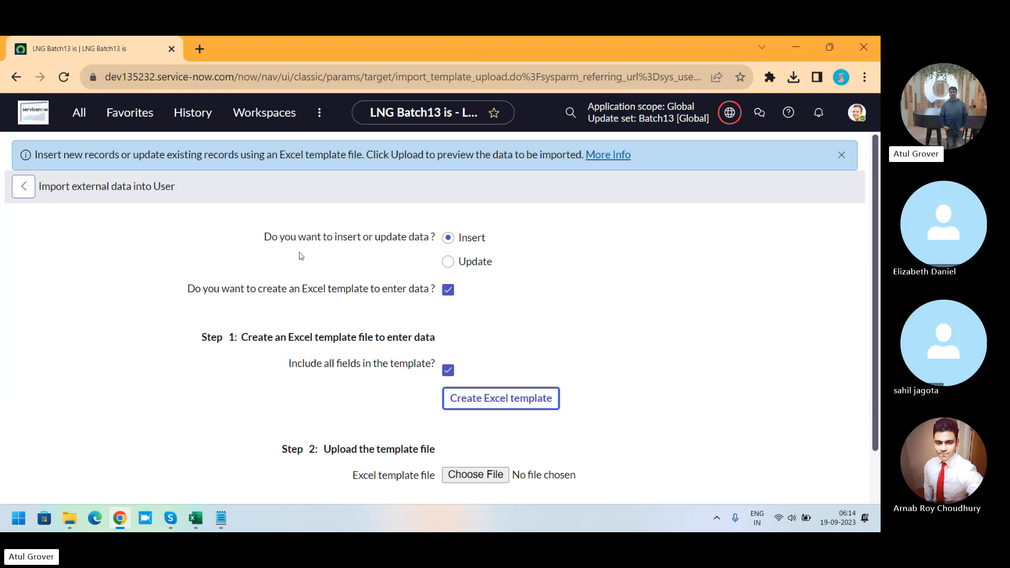
click(79, 113)
text(data loa)
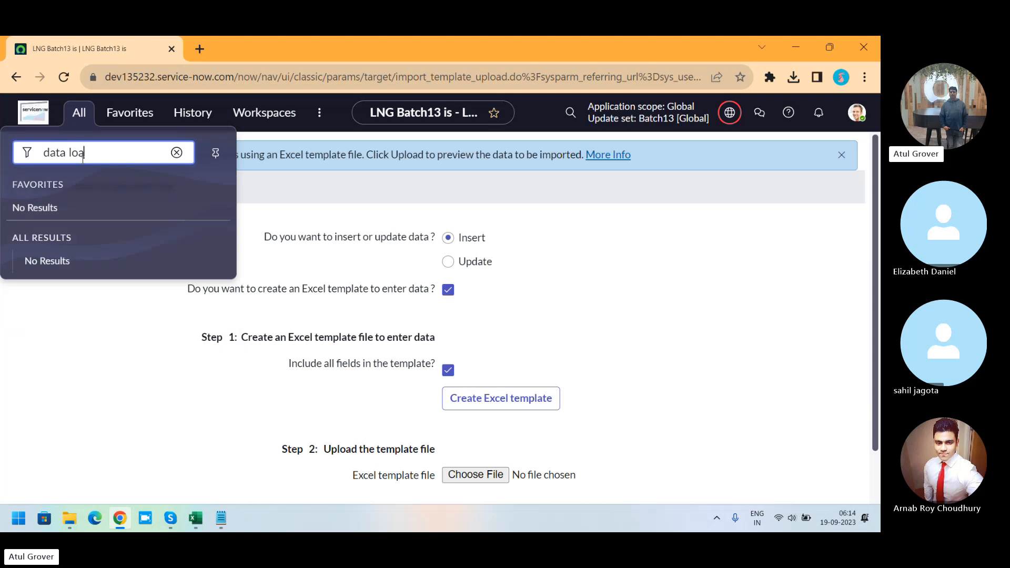
key(BackSpace)
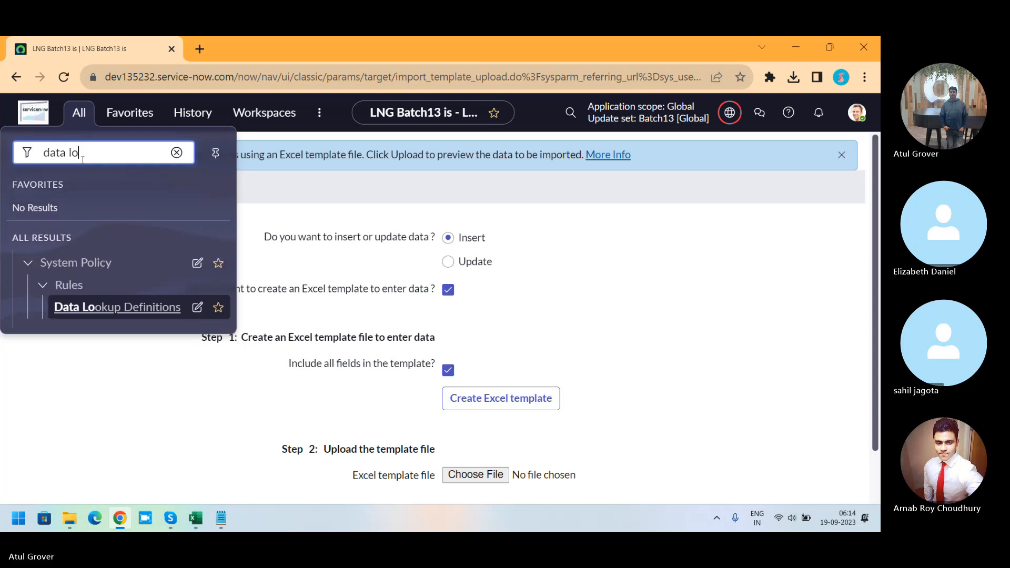
key(BackSpace)
key(BackSpace)
key(BackSpace)
key(BackSpace)
key(BackSpace)
key(BackSpace)
key(BackSpace)
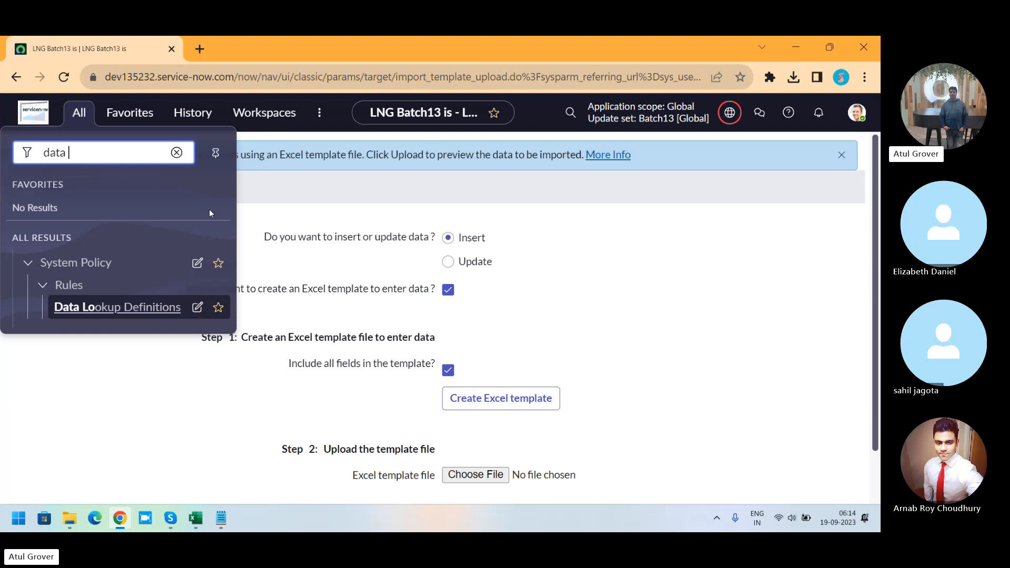
text(Load Da)
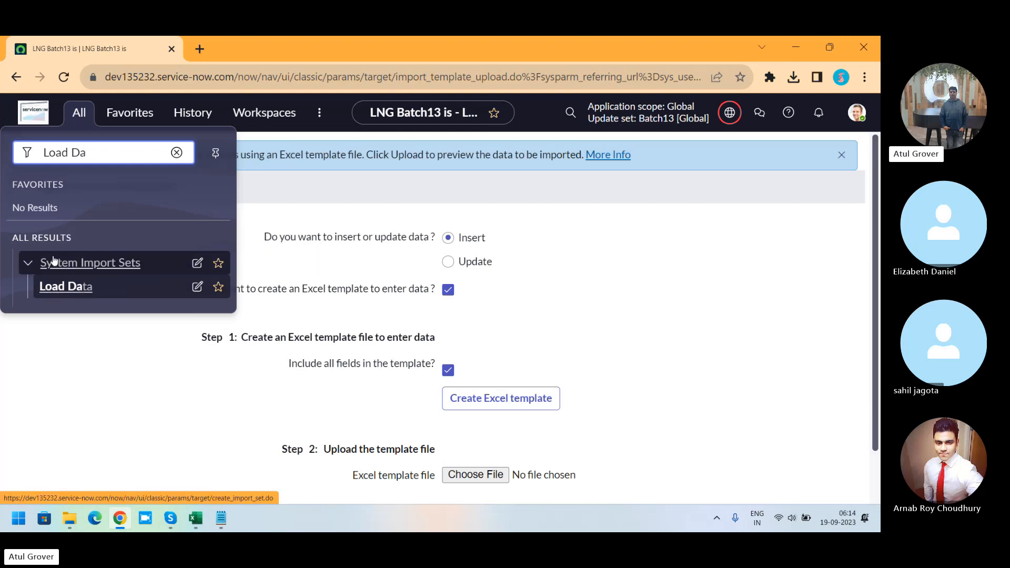
click(61, 288)
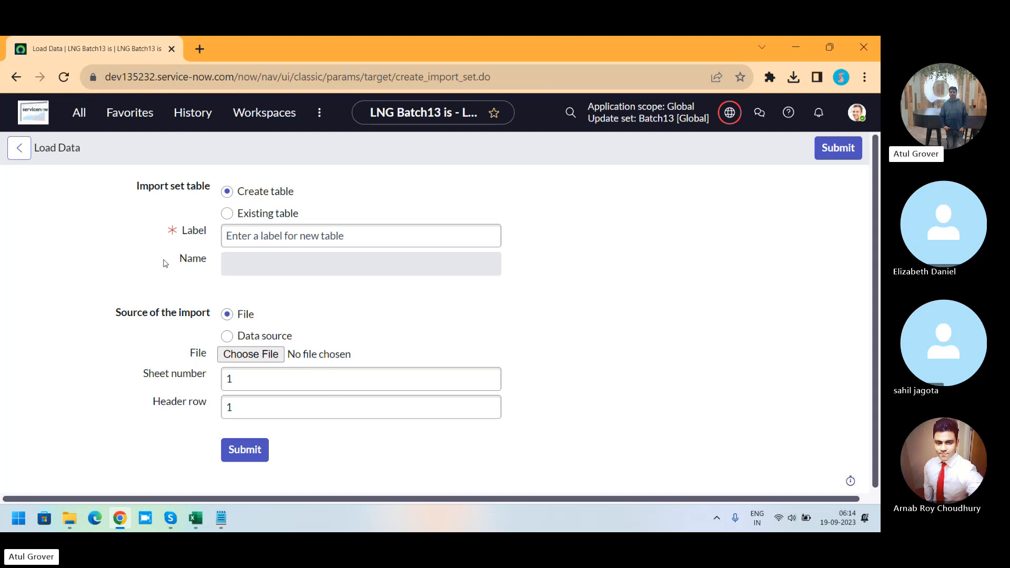
key(alt+Tab)
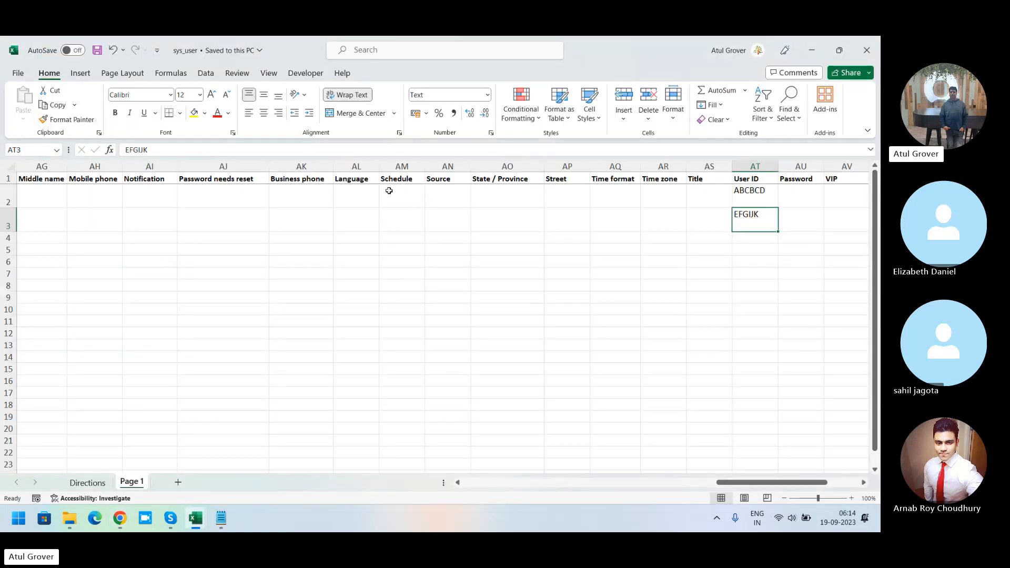
drag(388, 191, 758, 221)
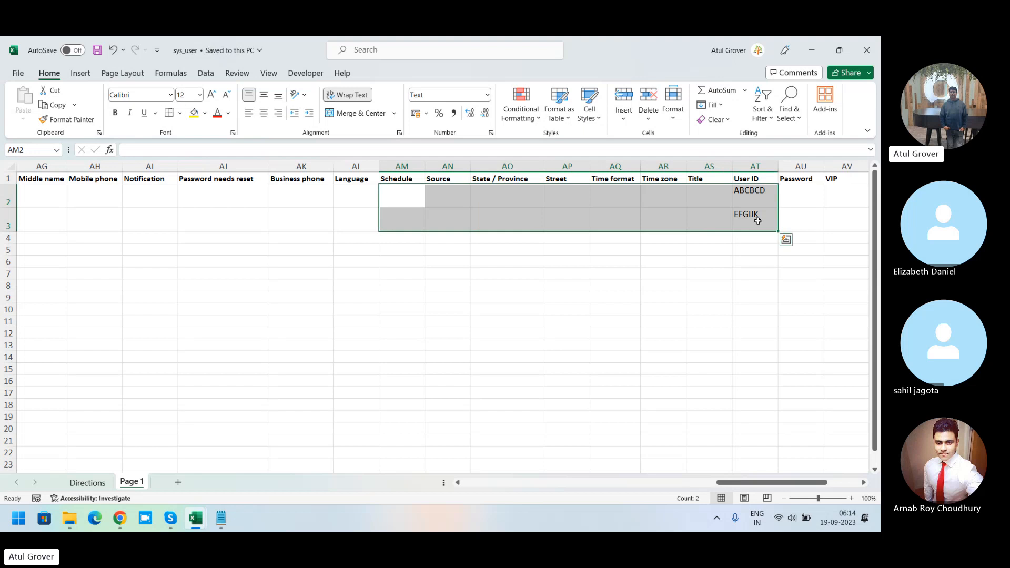
key(alt+Tab)
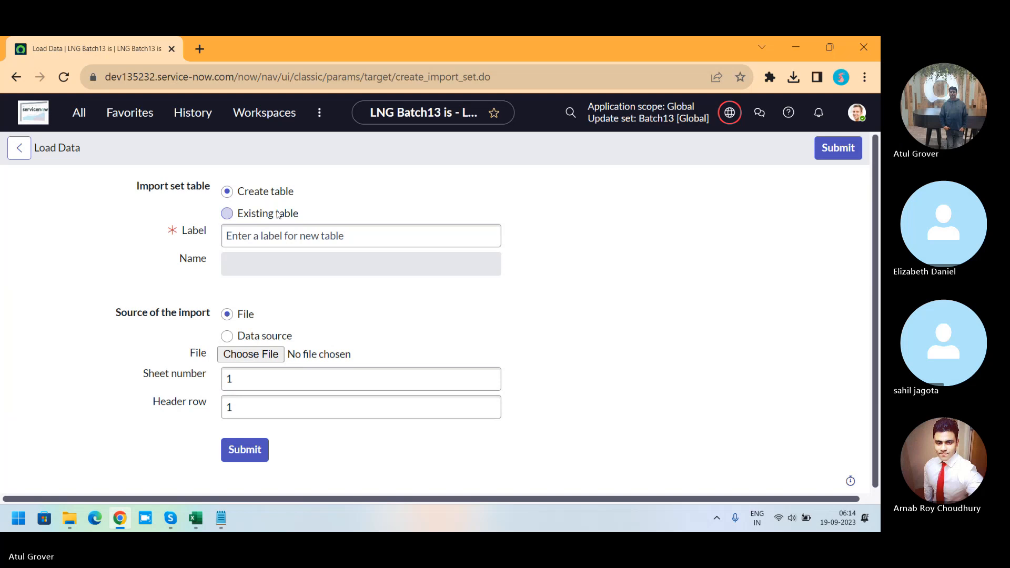
key(alt+Tab)
key(alt+Tab)
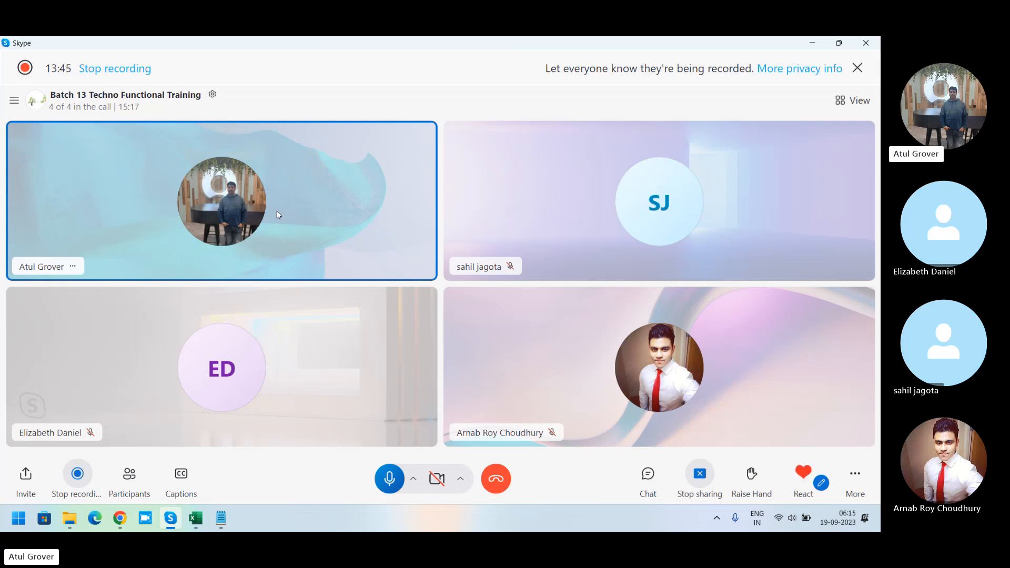
key(alt+Tab)
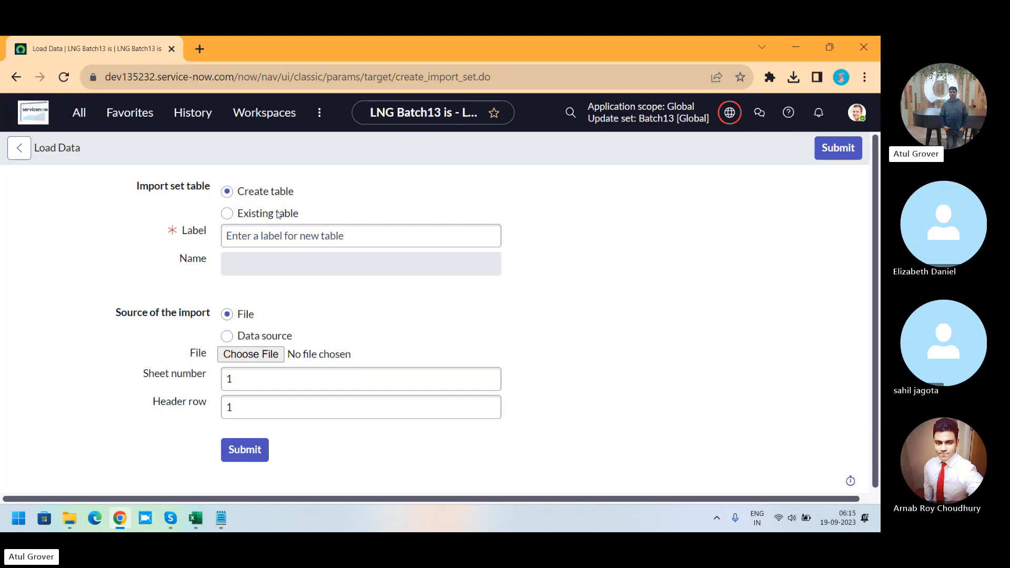
Step: Create a new import set table labelled Batch13_user_data
click(285, 235)
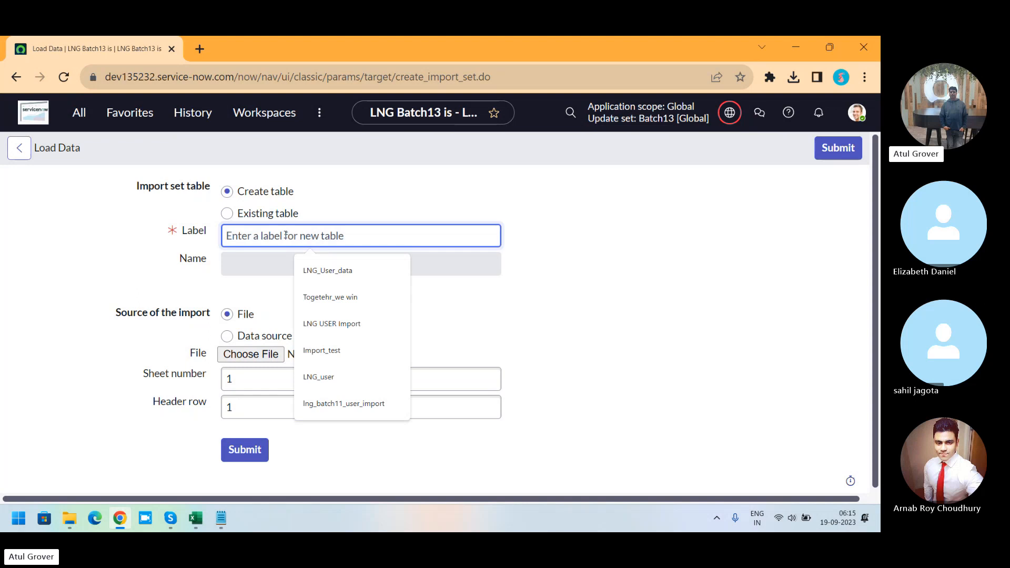
text(Batch)
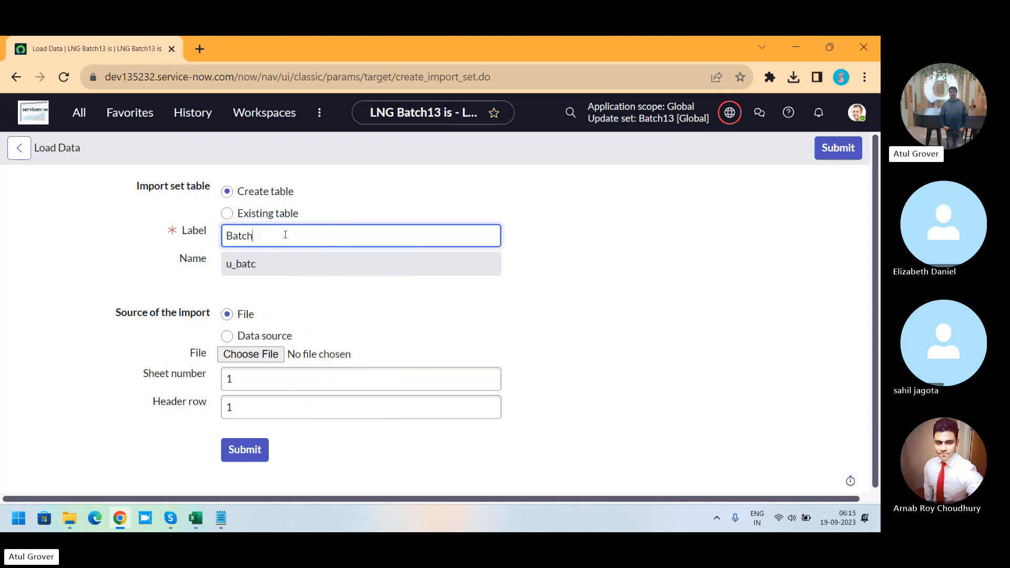
text(13_user_data)
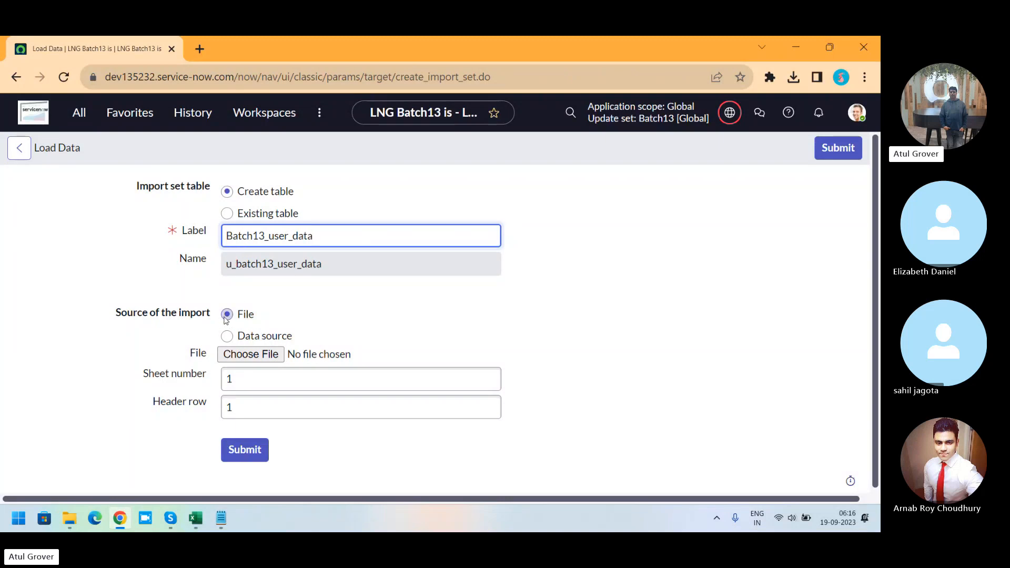
Step: Choose the sys_user workbook from Downloads as the file to import
click(252, 357)
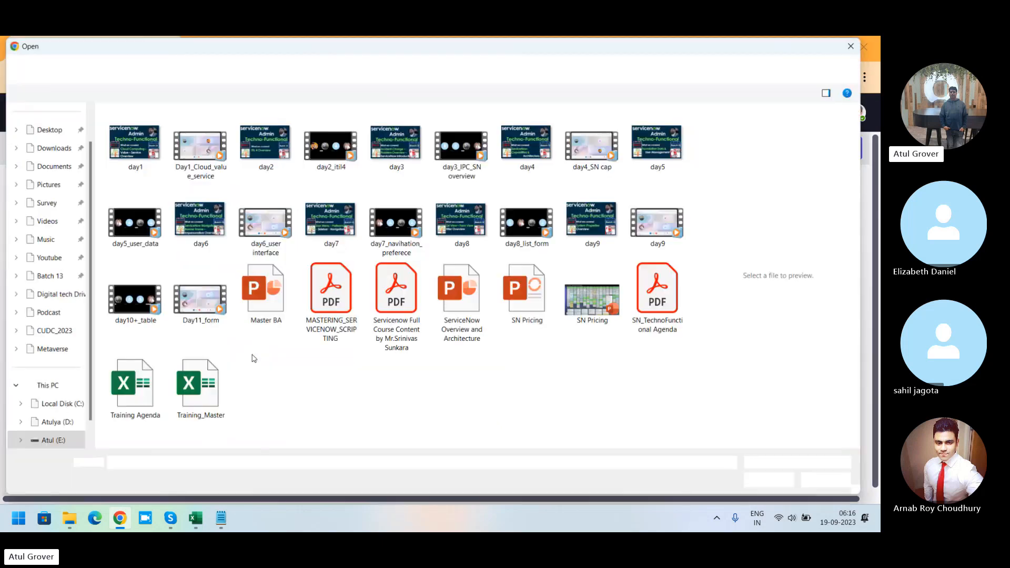
click(52, 147)
click(133, 146)
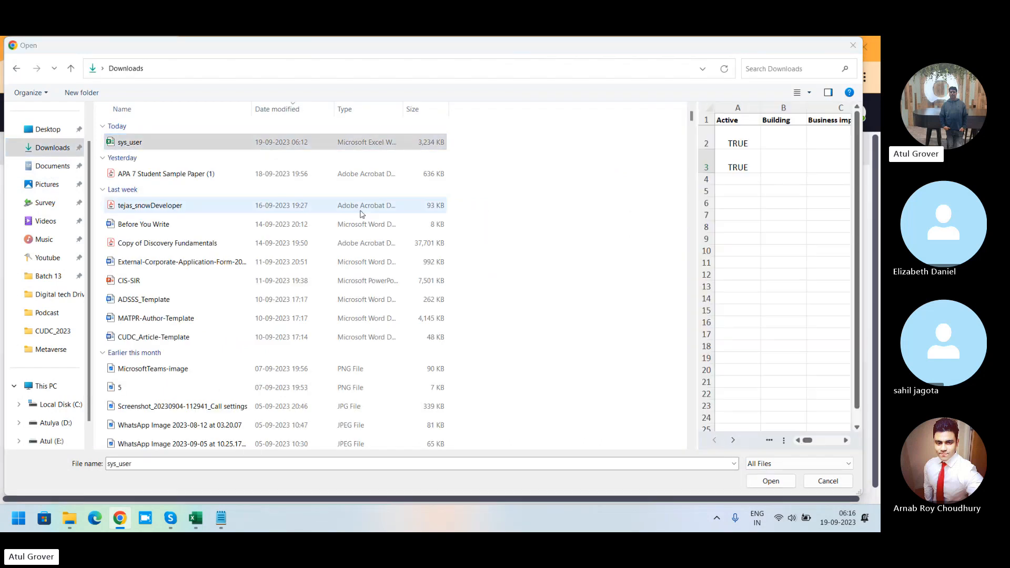
click(770, 484)
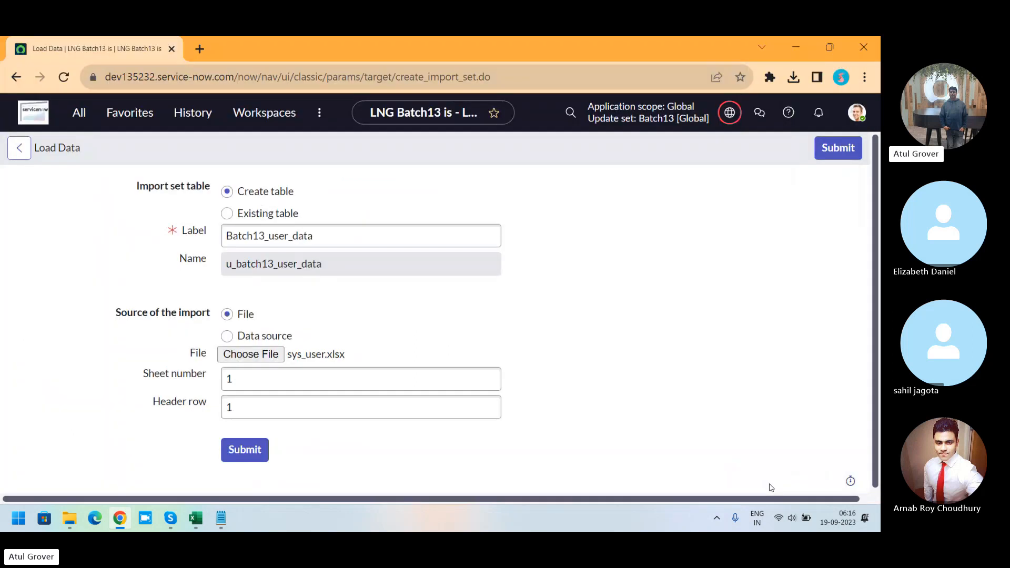
Step: Delete the Directions sheet from the sys_user workbook and save it
mouse_move(170, 518)
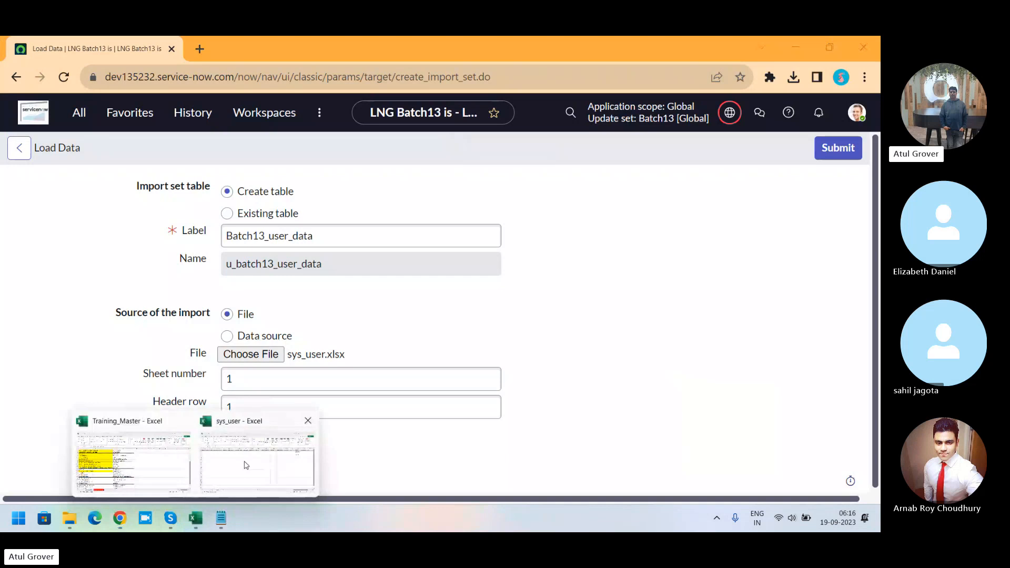
click(246, 465)
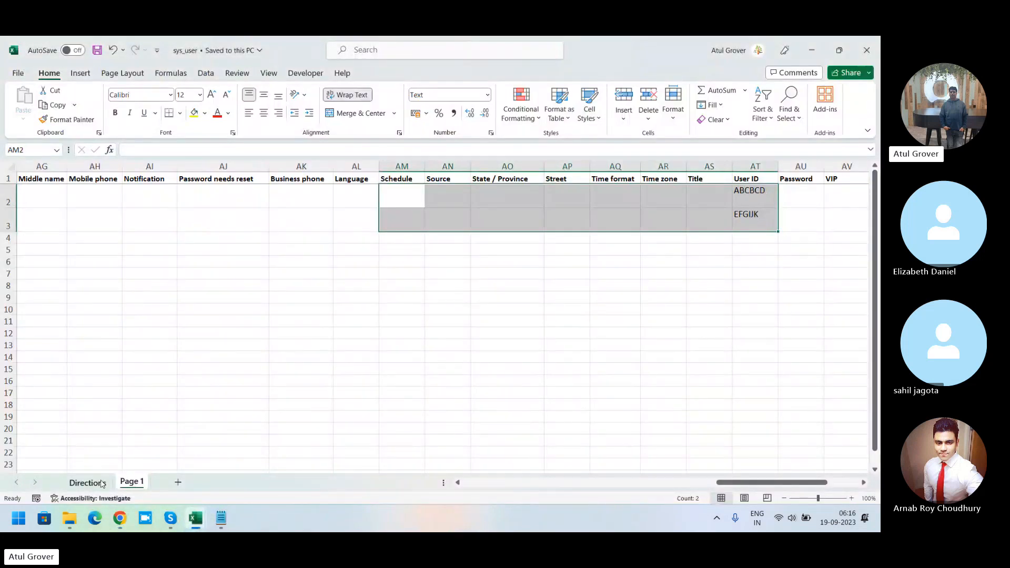
right_click(92, 483)
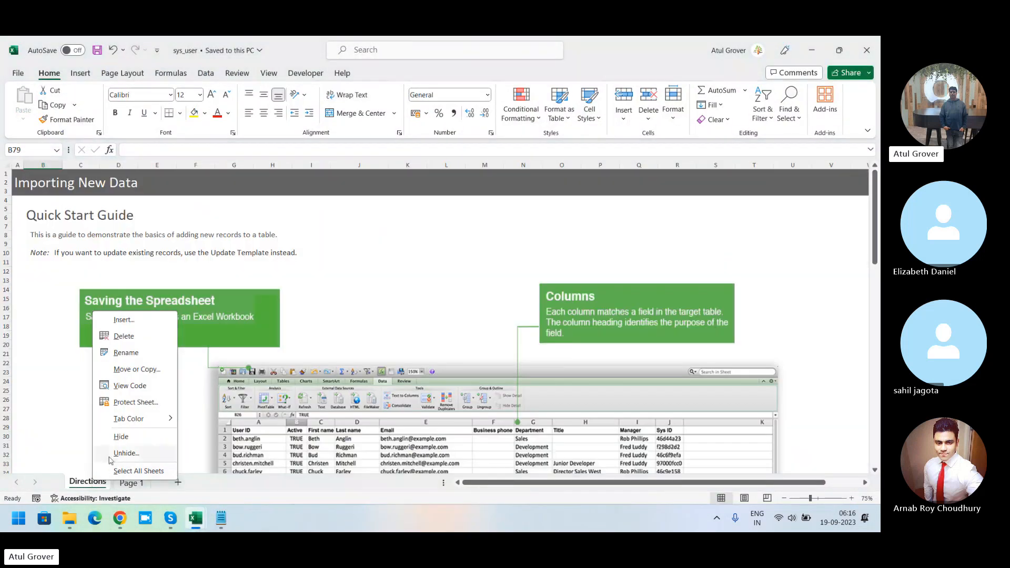
click(123, 337)
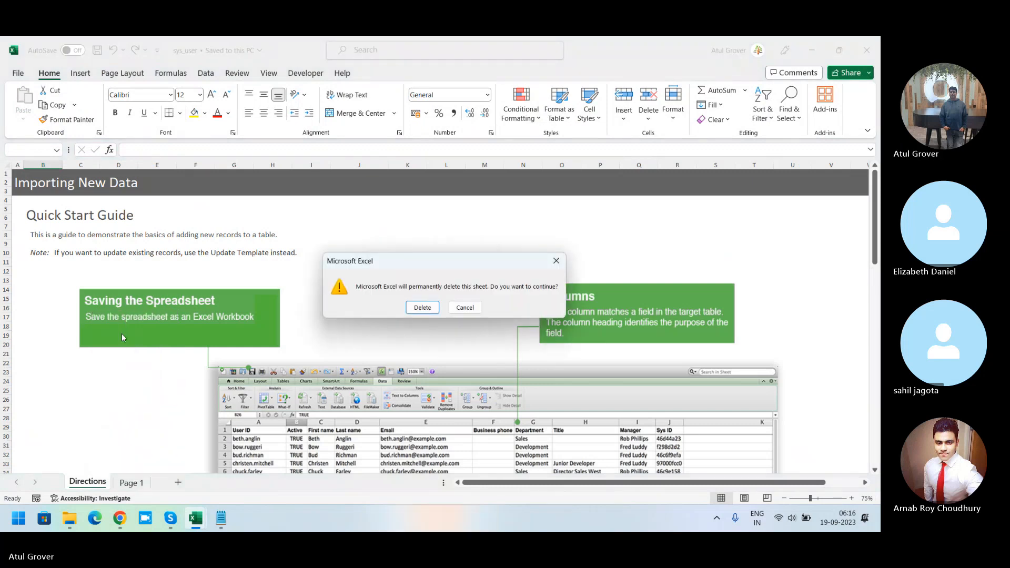
click(422, 307)
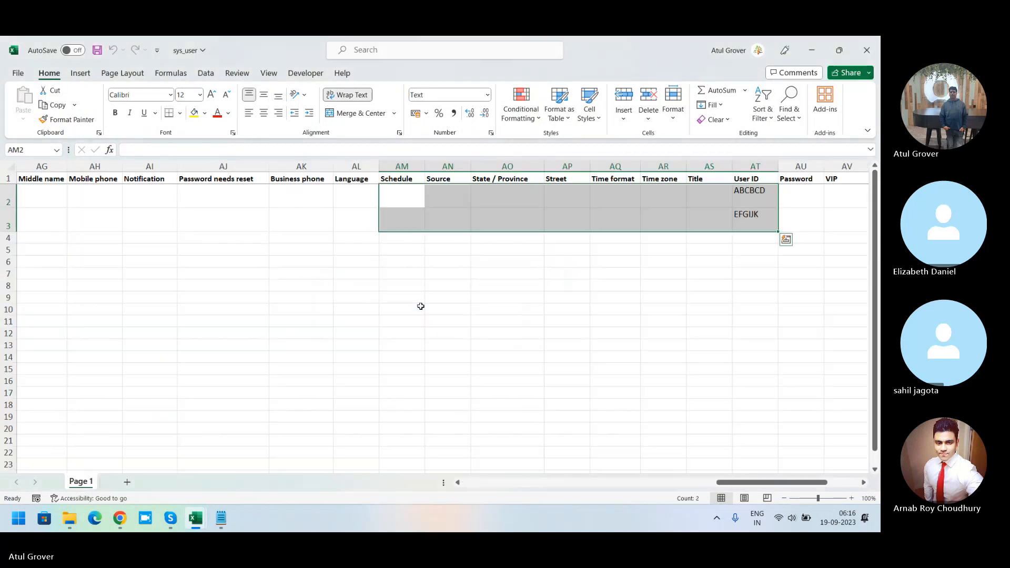
click(100, 53)
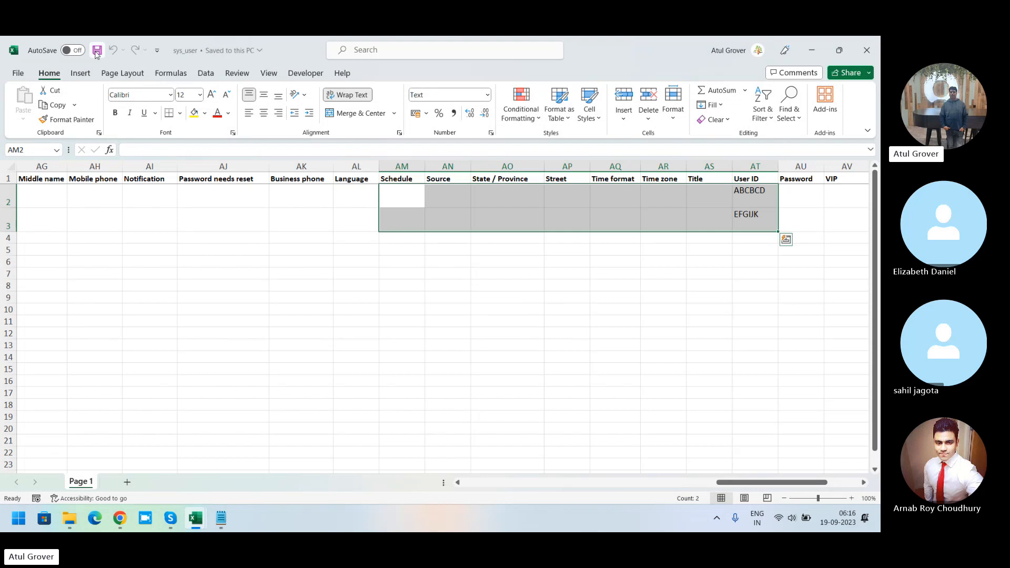
click(120, 518)
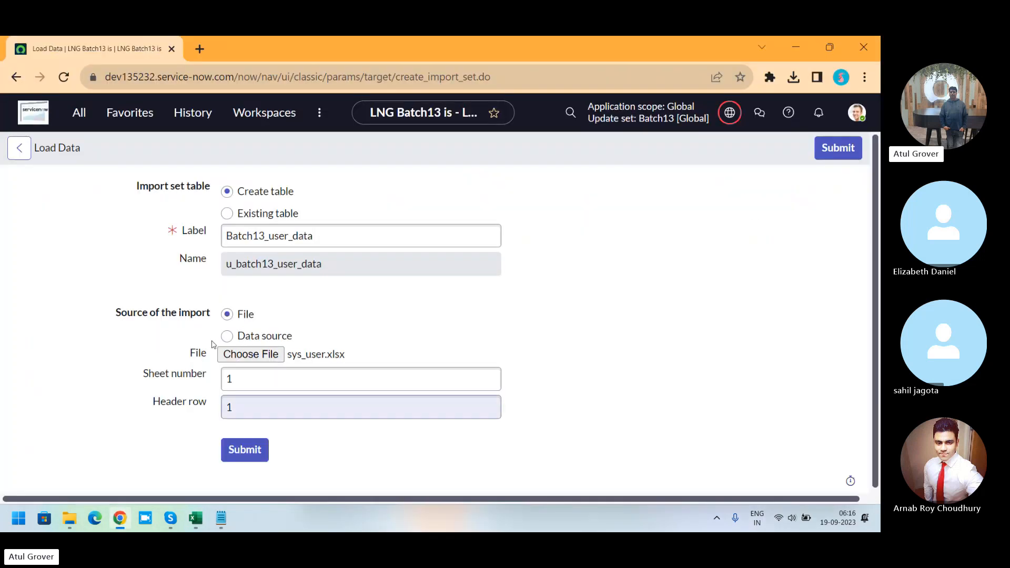
Step: Reselect the saved sys_user workbook from Downloads as the import file
click(242, 355)
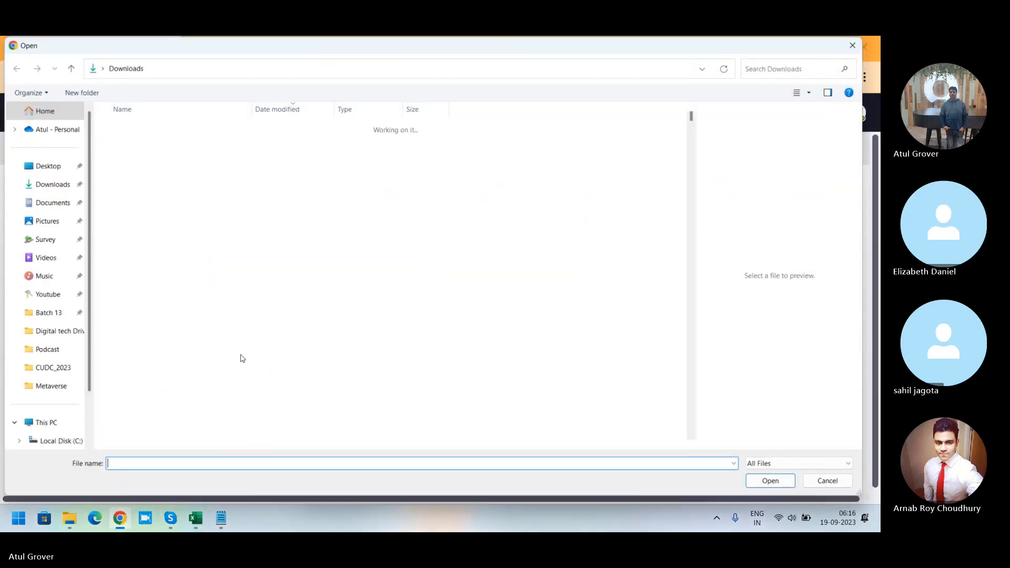
click(154, 146)
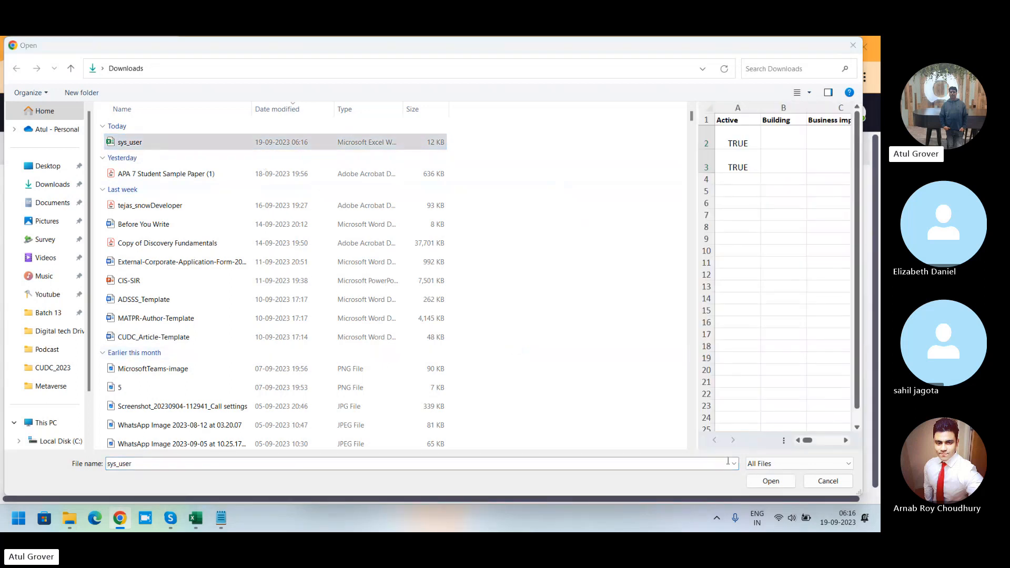
click(768, 480)
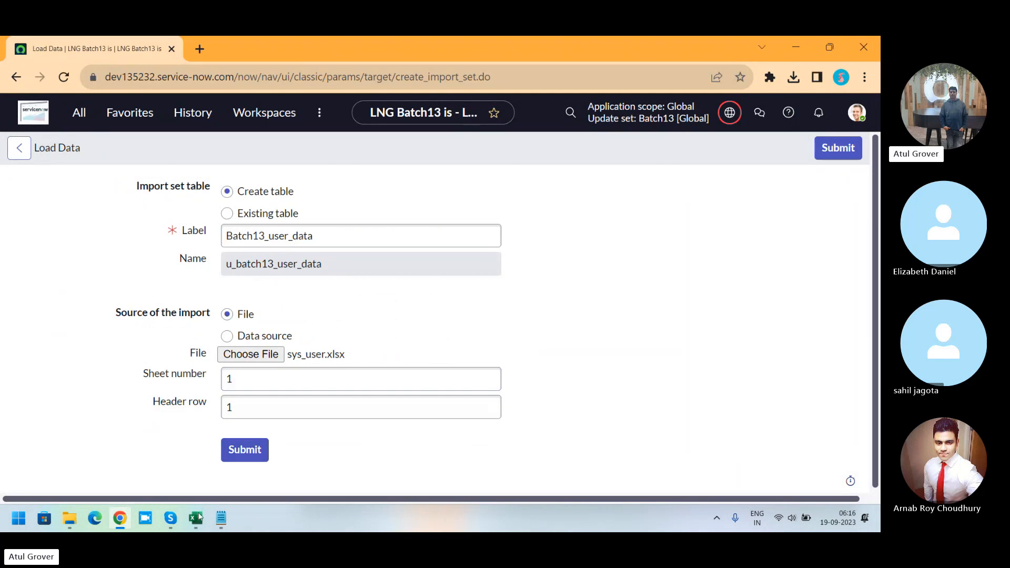
Step: Review the header row and the two data rows of the sys_user worksheet
mouse_move(196, 518)
click(251, 476)
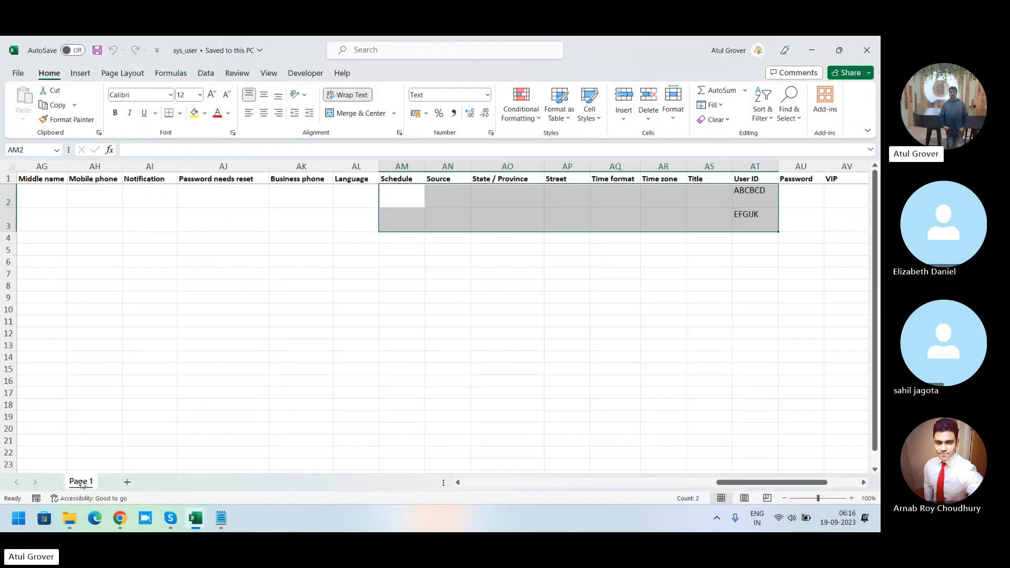
click(120, 518)
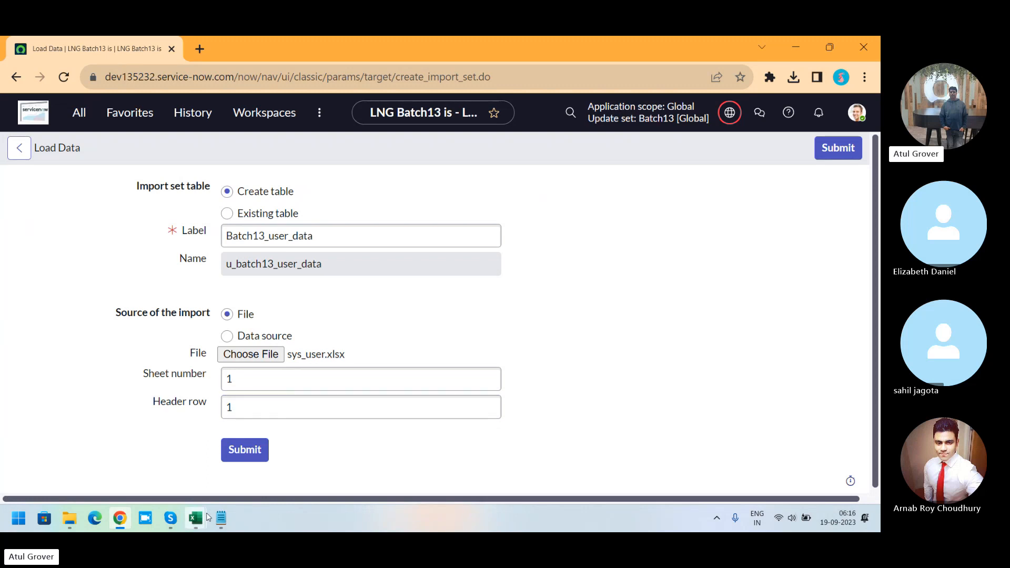
mouse_move(195, 518)
click(238, 478)
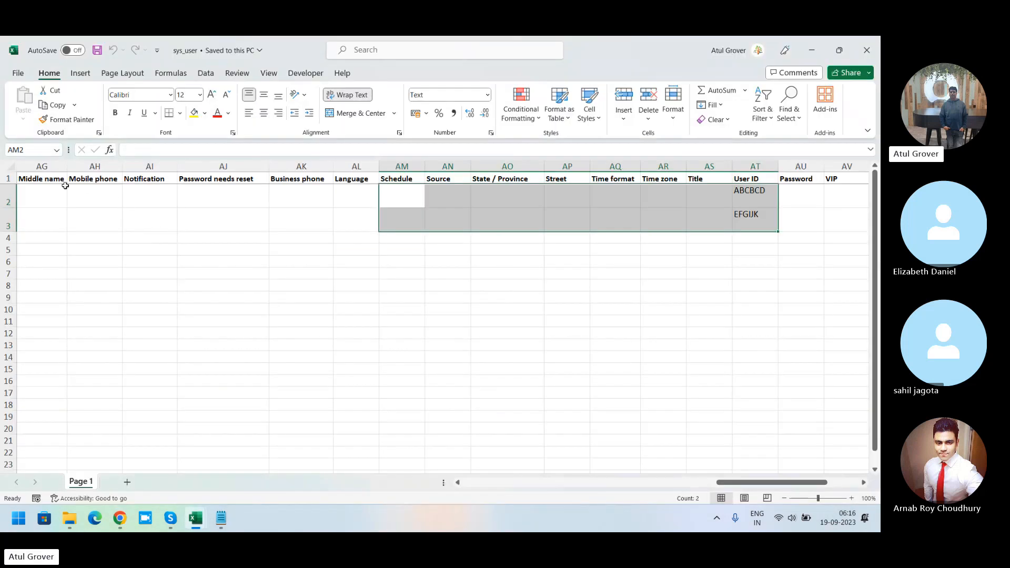
click(9, 179)
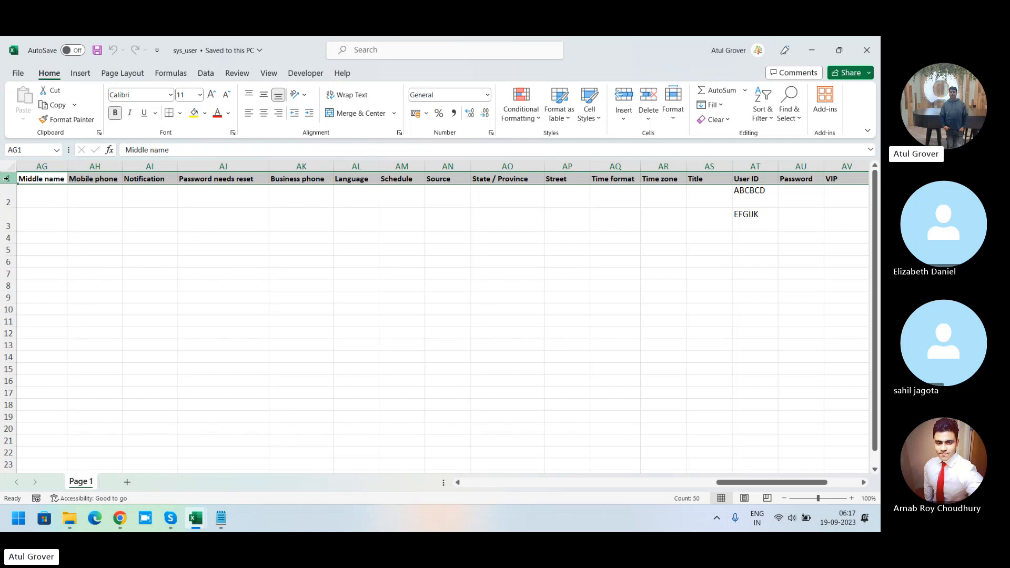
key(alt+Tab)
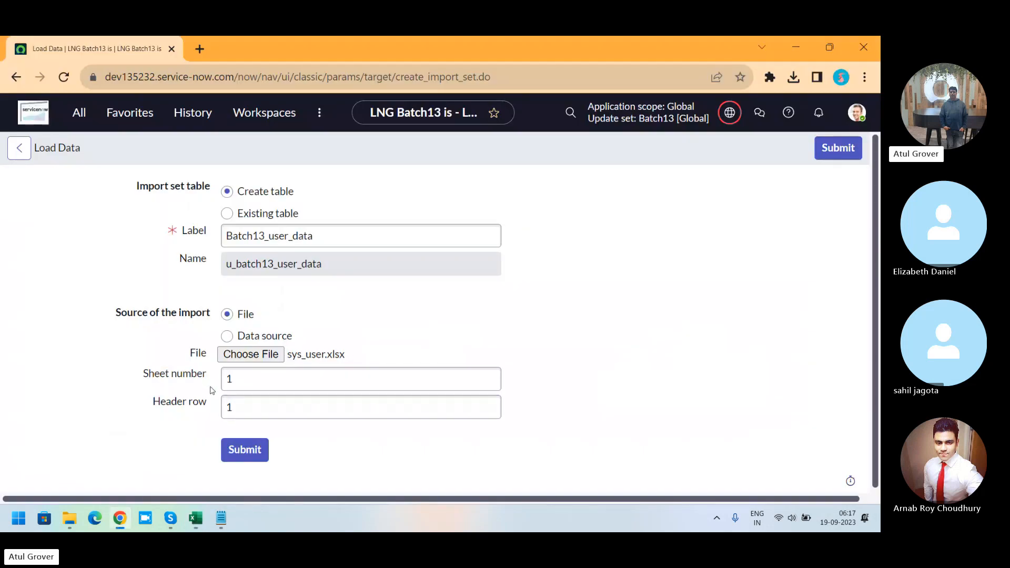
key(alt+Tab)
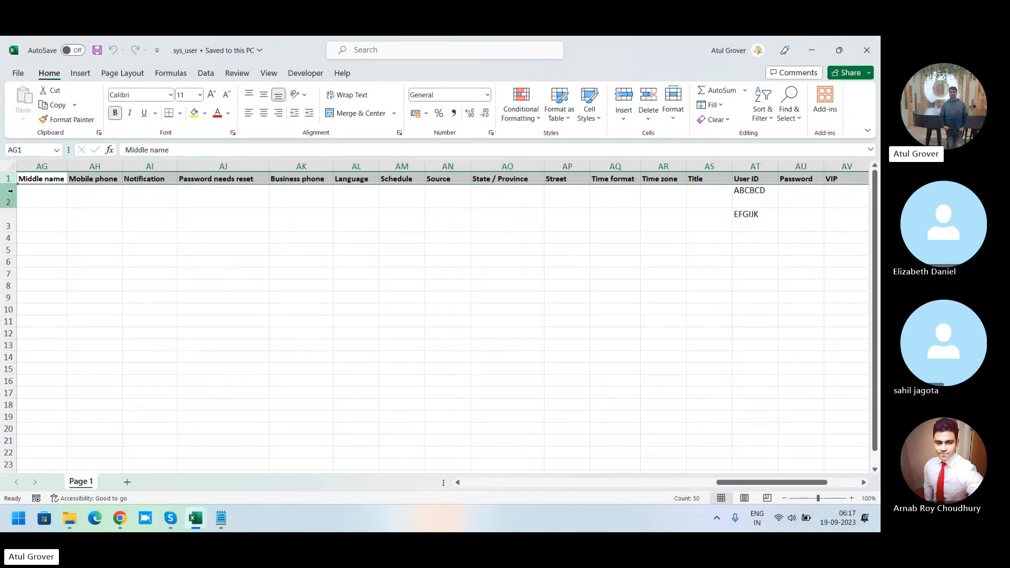
click(8, 192)
drag(8, 193, 8, 221)
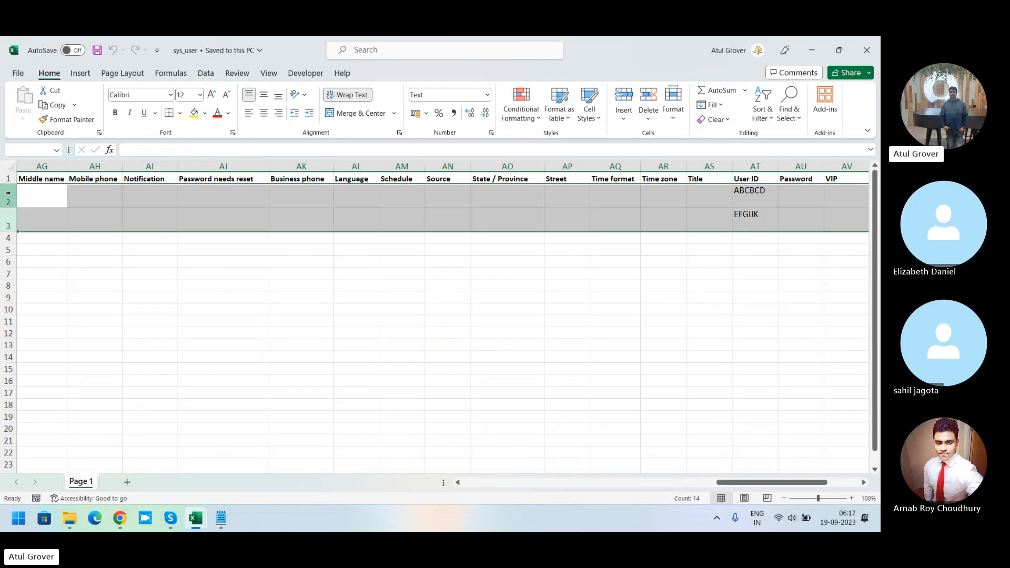
key(alt+Tab)
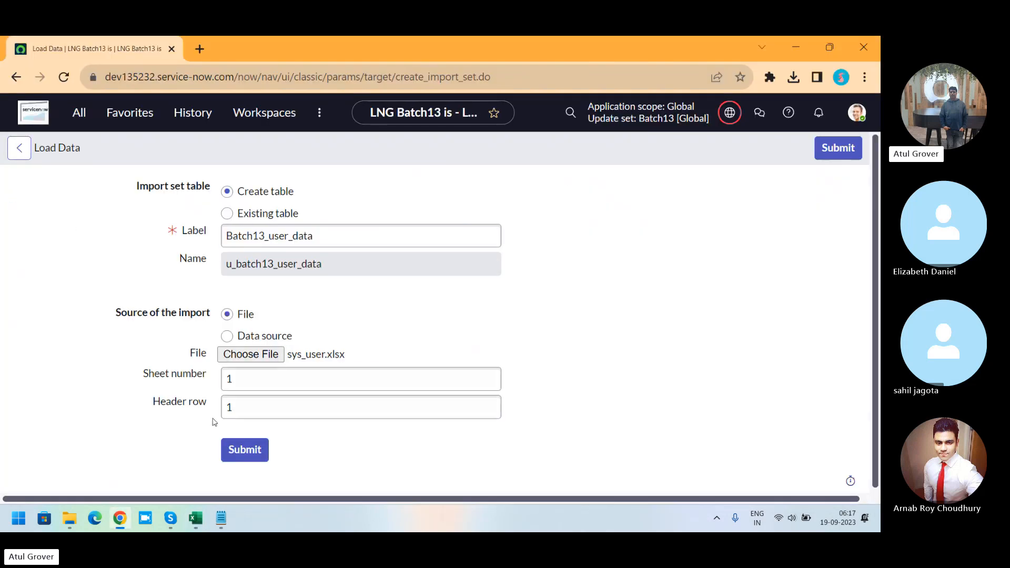
Step: Submit the data load and examine the inserts figure in the processing message
click(245, 450)
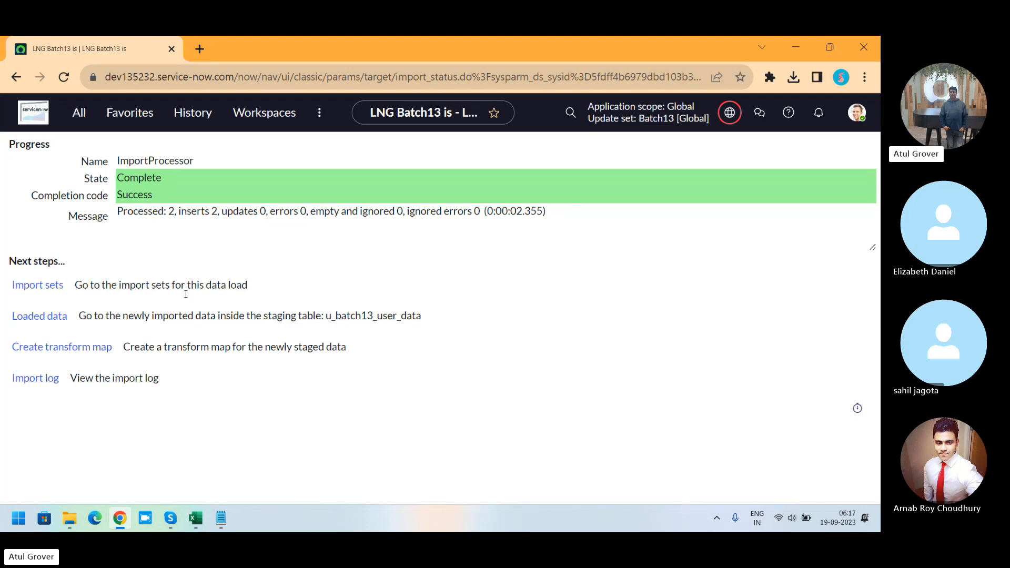
click(144, 210)
drag(144, 210, 225, 211)
click(202, 211)
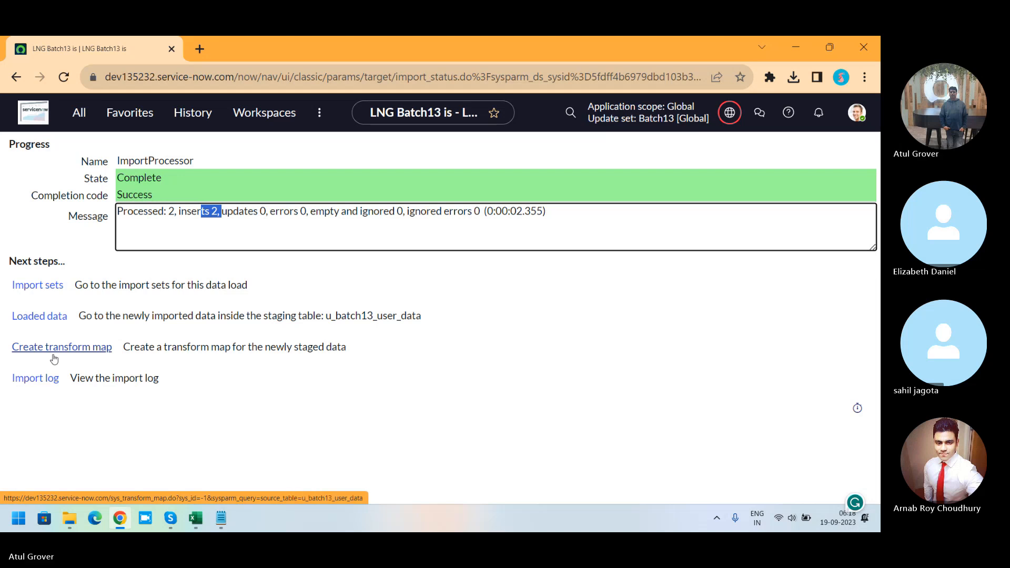
Step: Open a new transform map for the newly staged Batch13_user_data table
key(alt+Tab)
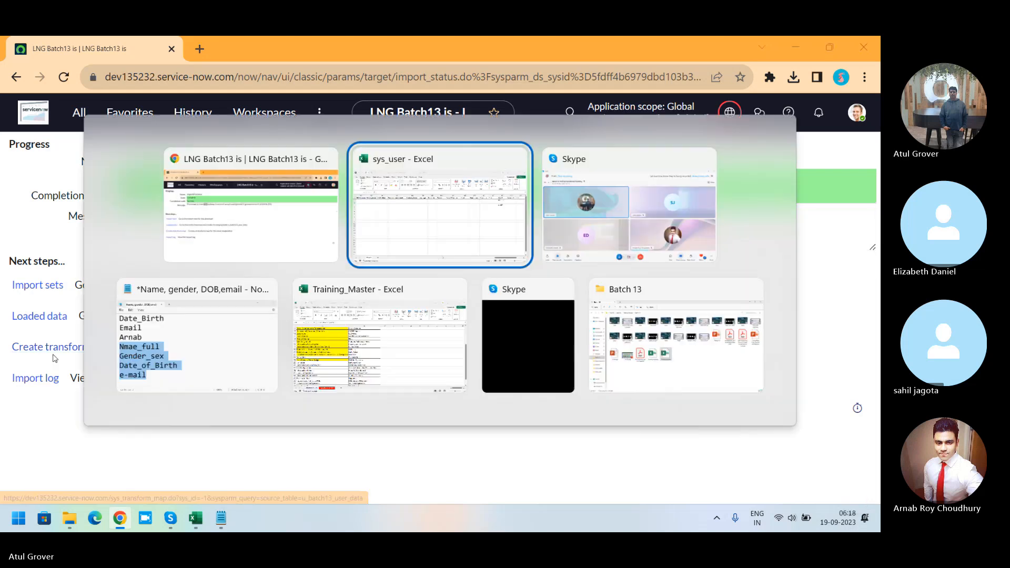
key(alt+Tab)
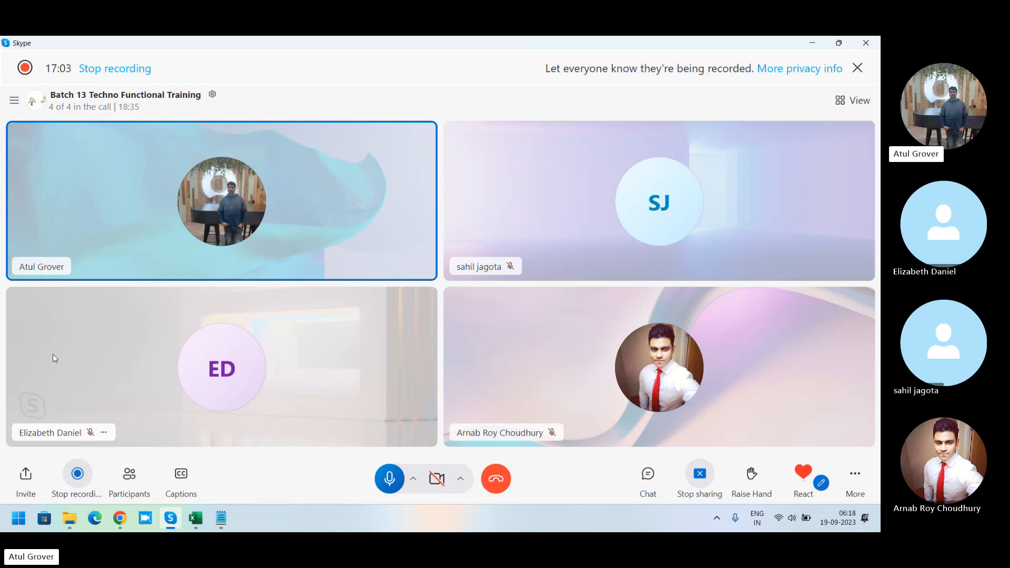
key(alt+Tab)
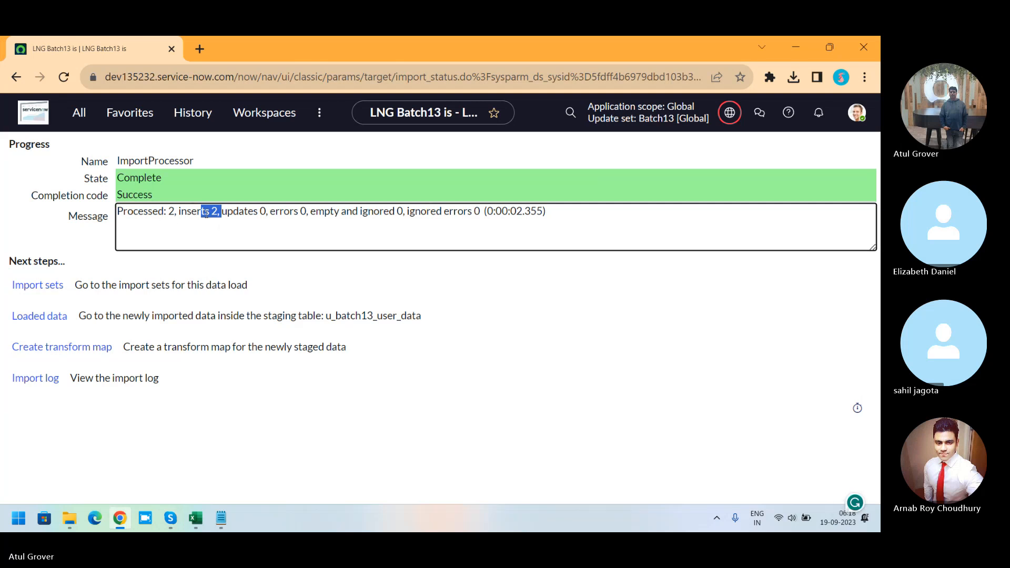
click(61, 349)
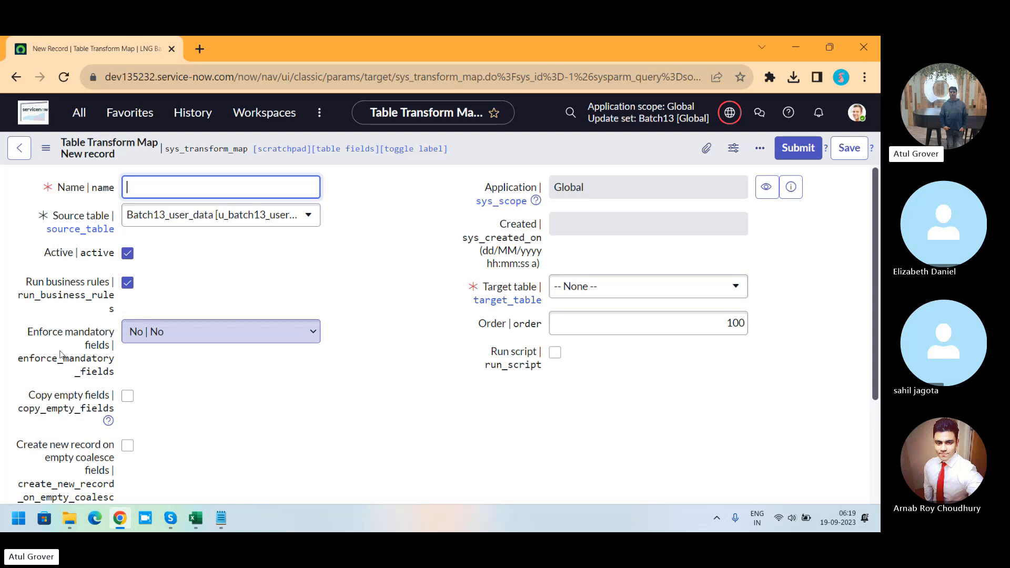
Step: Name the new transform map LNG_Batch13_User, glancing at the sys_user worksheet
text(B)
key(BackSpace)
text(LNG_Batch13_User)
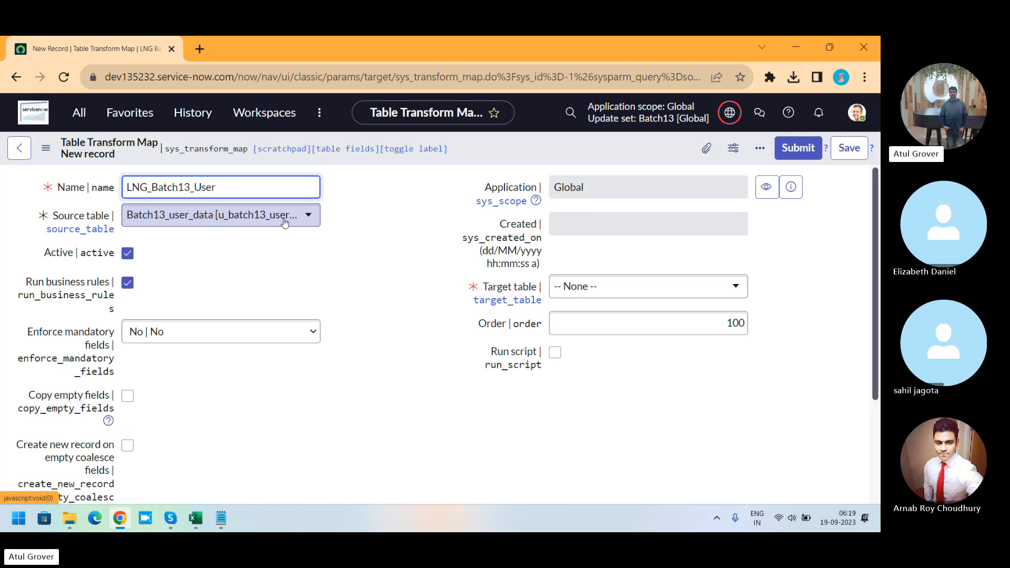
click(194, 519)
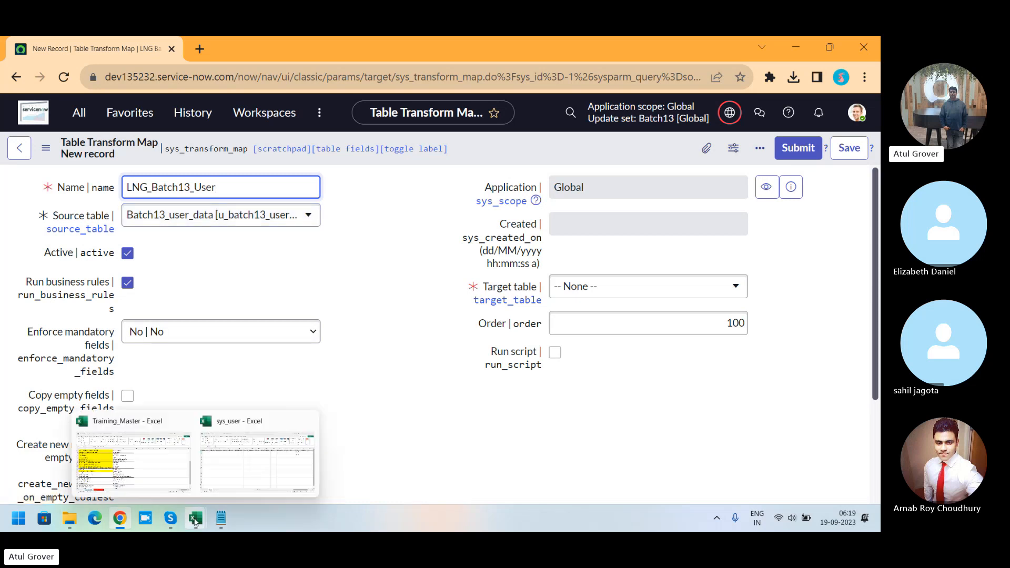
click(236, 468)
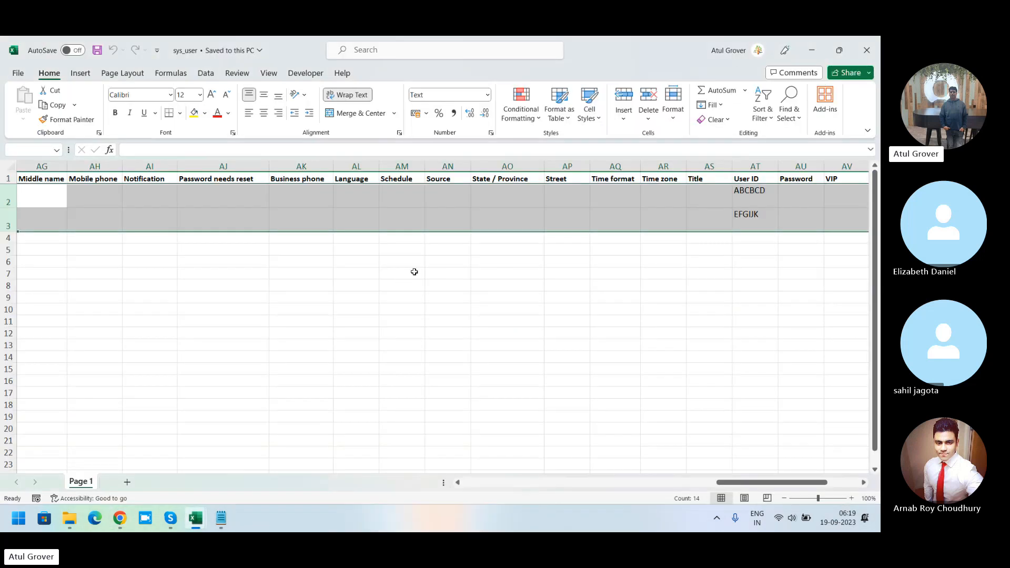
key(alt+Tab)
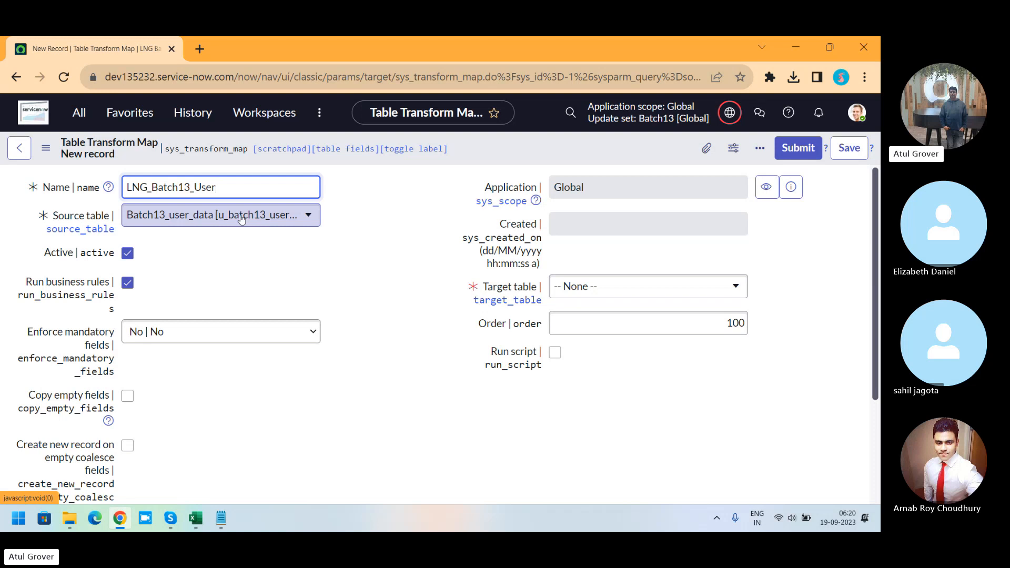
Step: Set the transform map's target table to User [sys_user] and submit the record
click(617, 291)
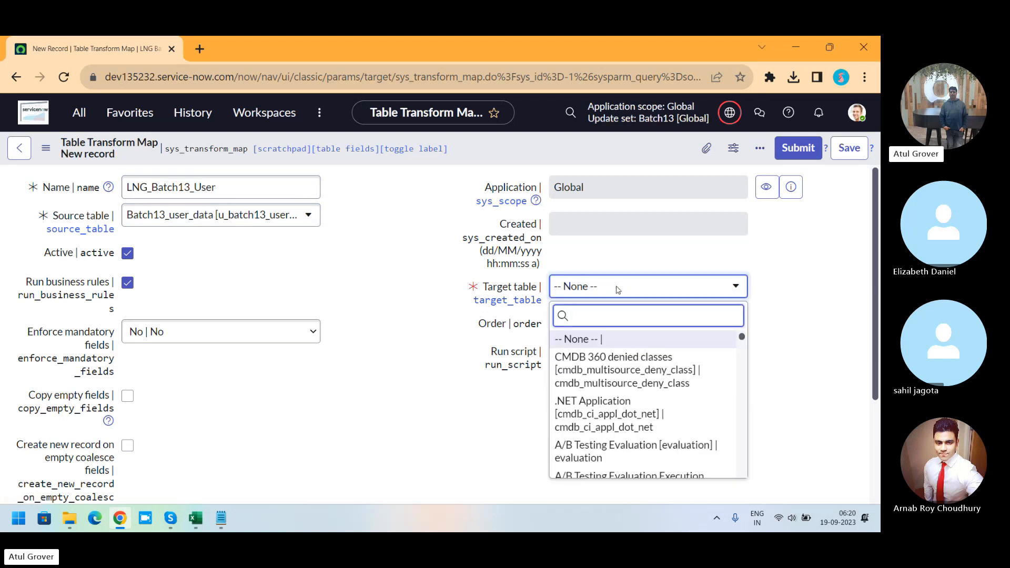
text(sys_user)
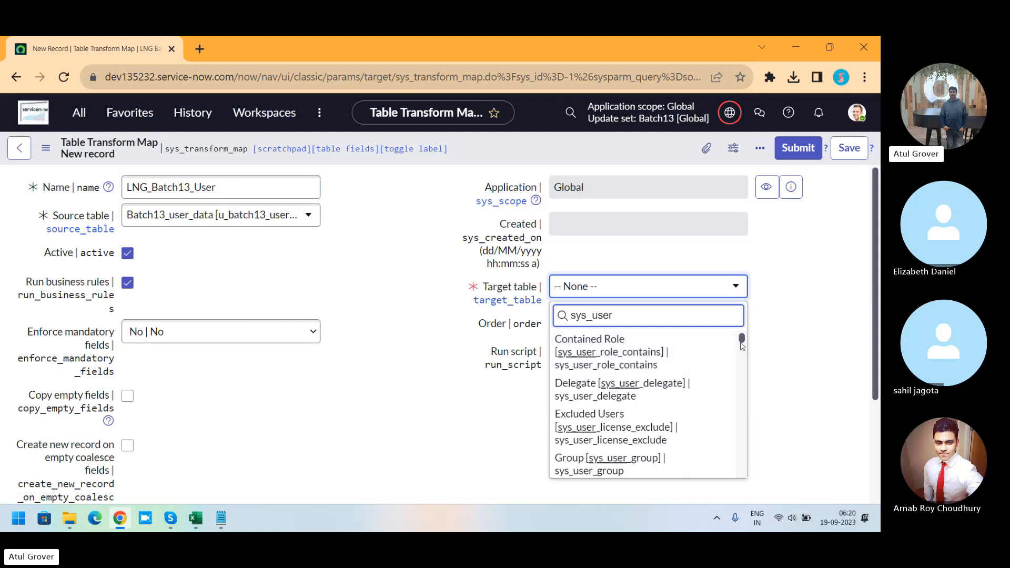
drag(742, 343, 753, 419)
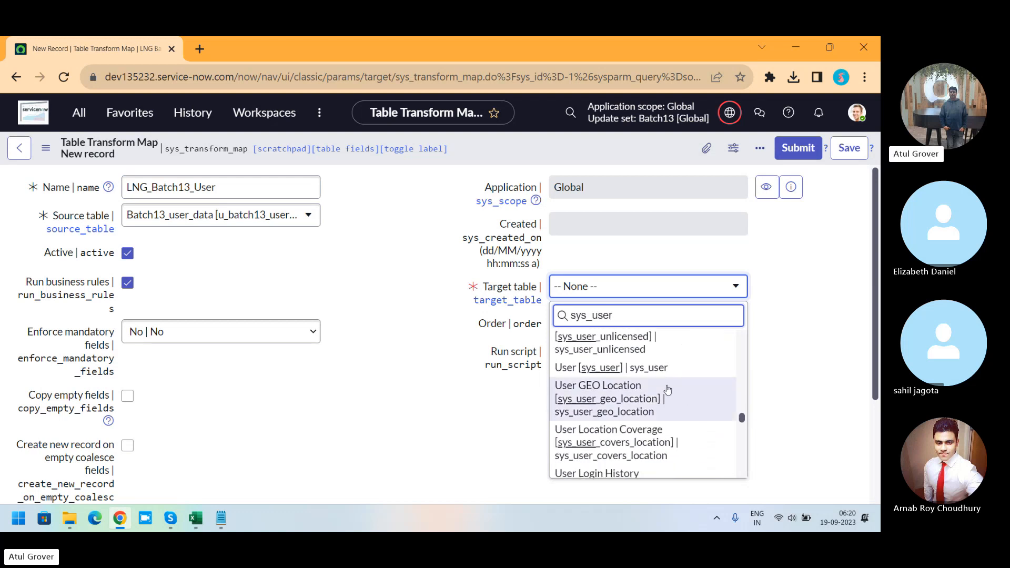
click(656, 370)
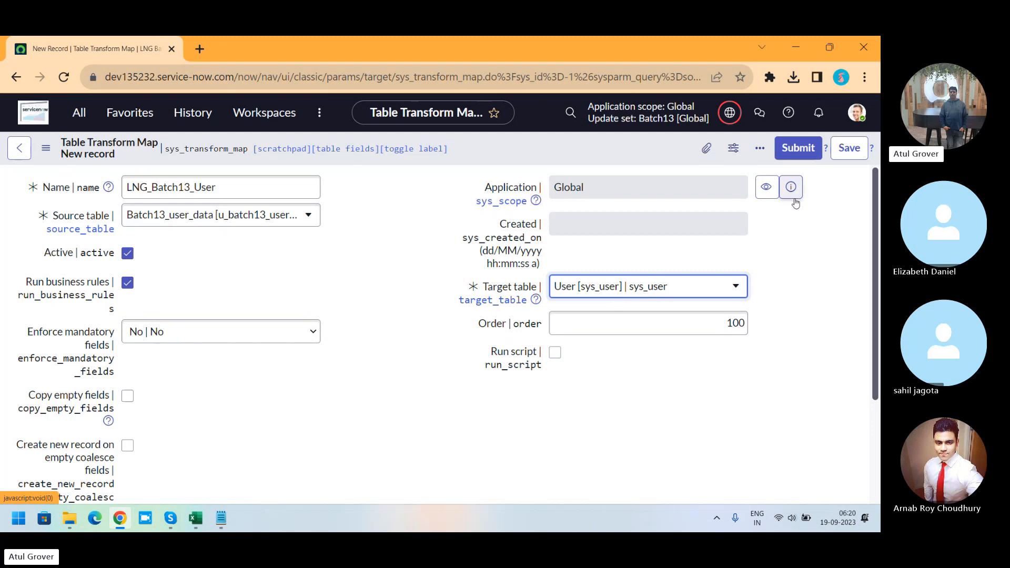
click(839, 149)
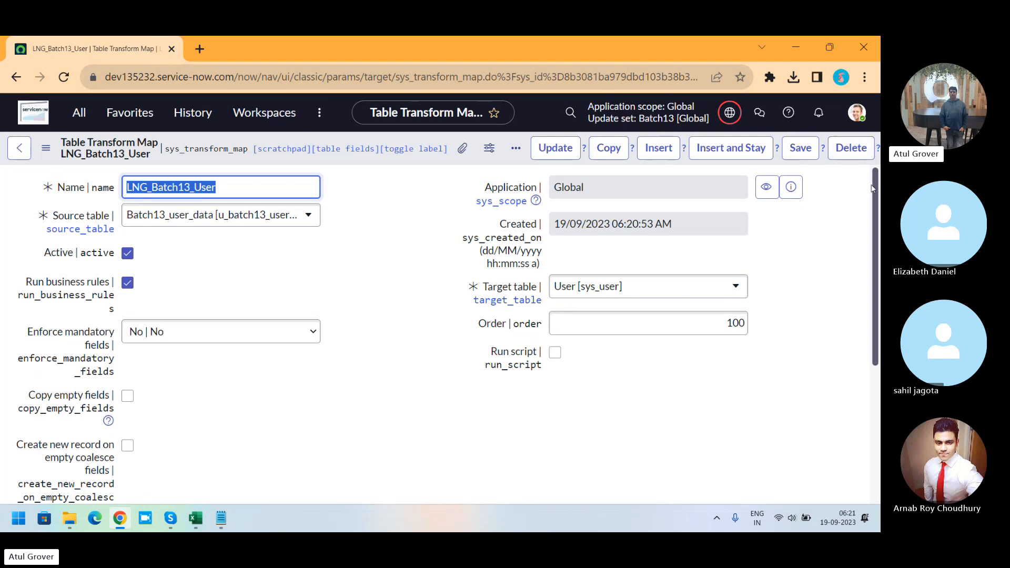
Step: Load the related lists of the LNG_Batch13_User transform map
drag(874, 191, 878, 327)
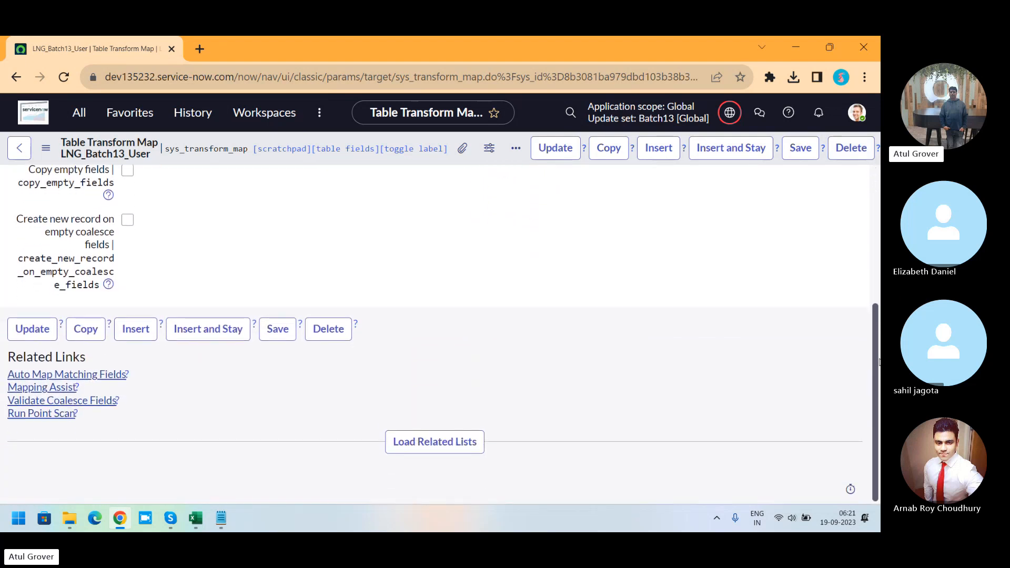
click(432, 448)
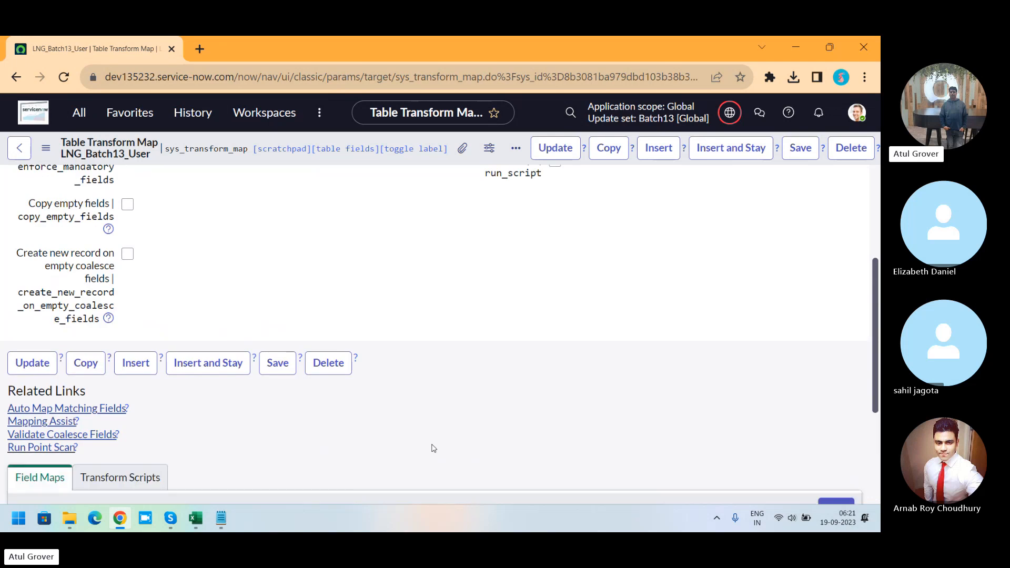
Step: Review the User ID column and header row of the sys_user worksheet
key(alt+Tab)
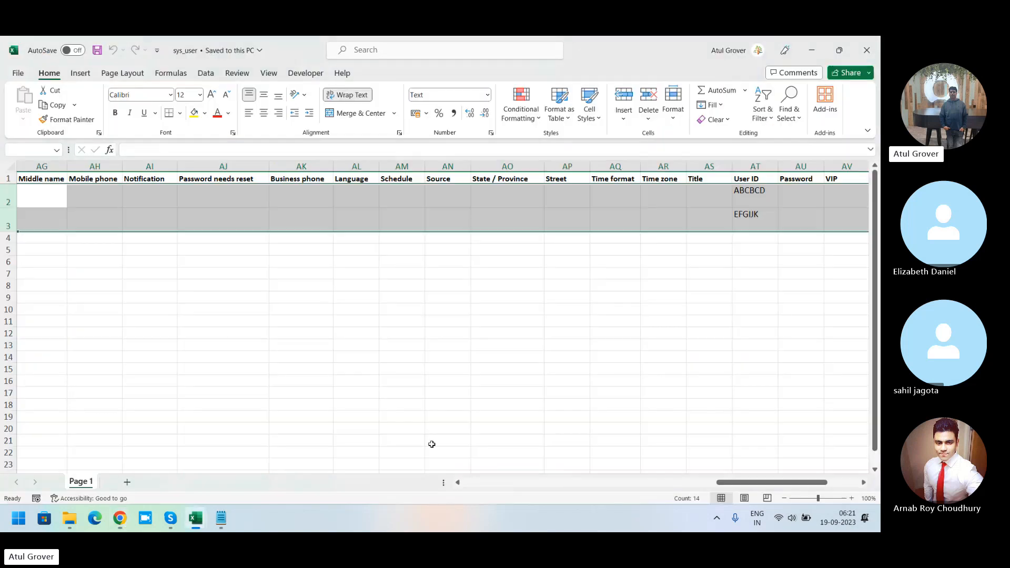
drag(11, 196, 6, 219)
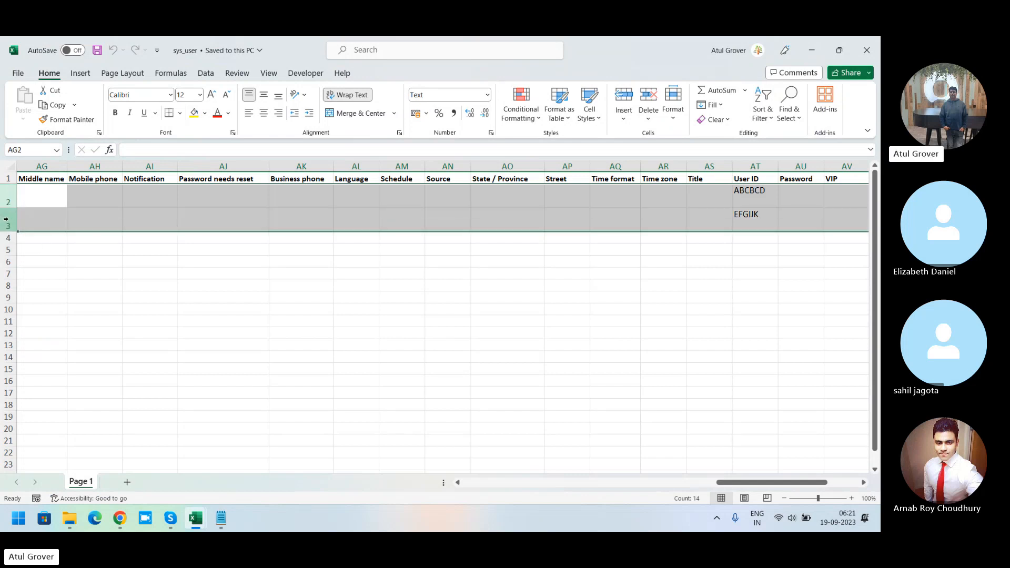
click(762, 189)
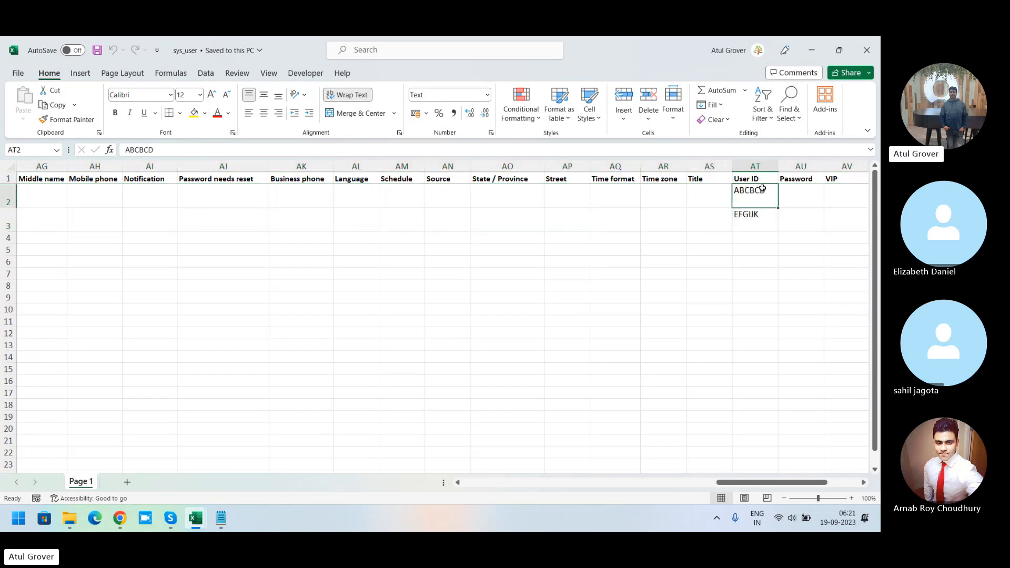
click(760, 177)
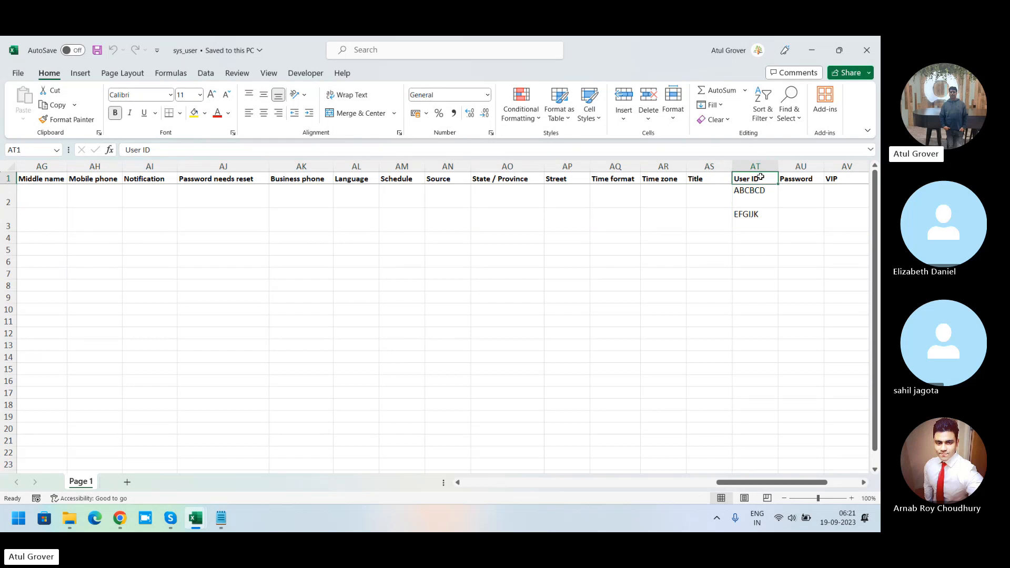
click(8, 178)
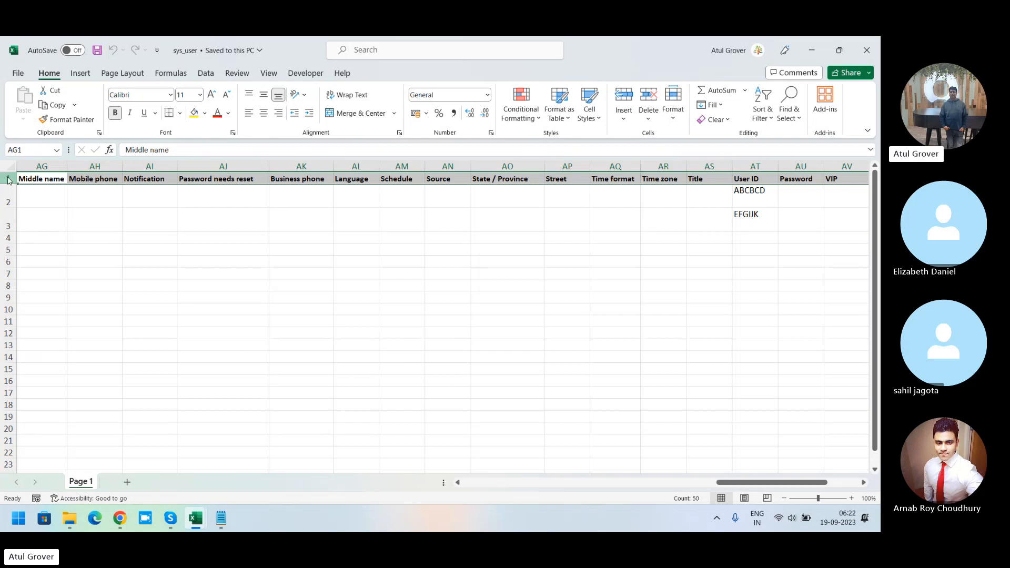
key(alt+Tab)
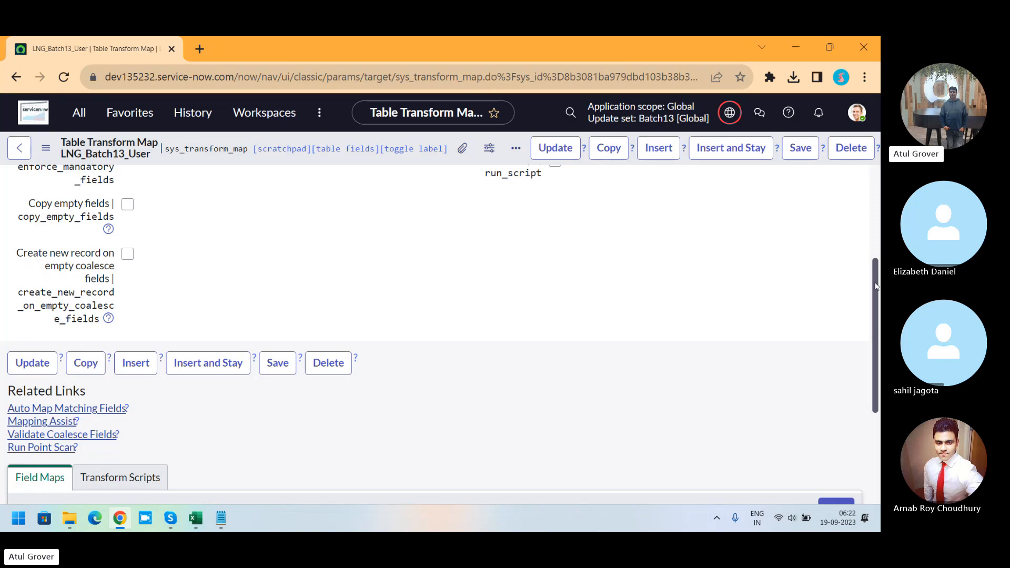
Step: Create a field map from source field User ID u_user_id to target field User ID user_name
drag(877, 287, 868, 377)
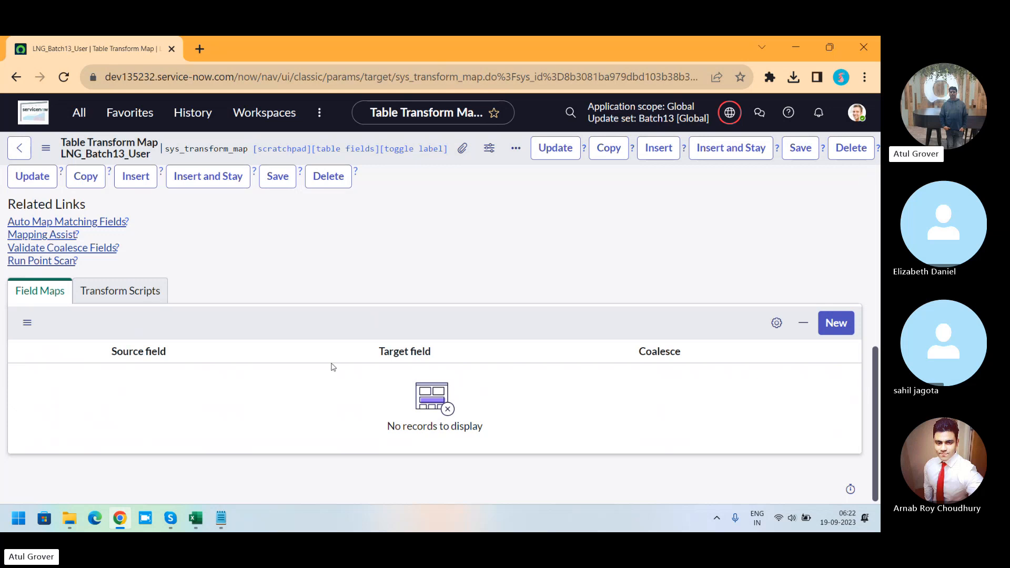
click(832, 328)
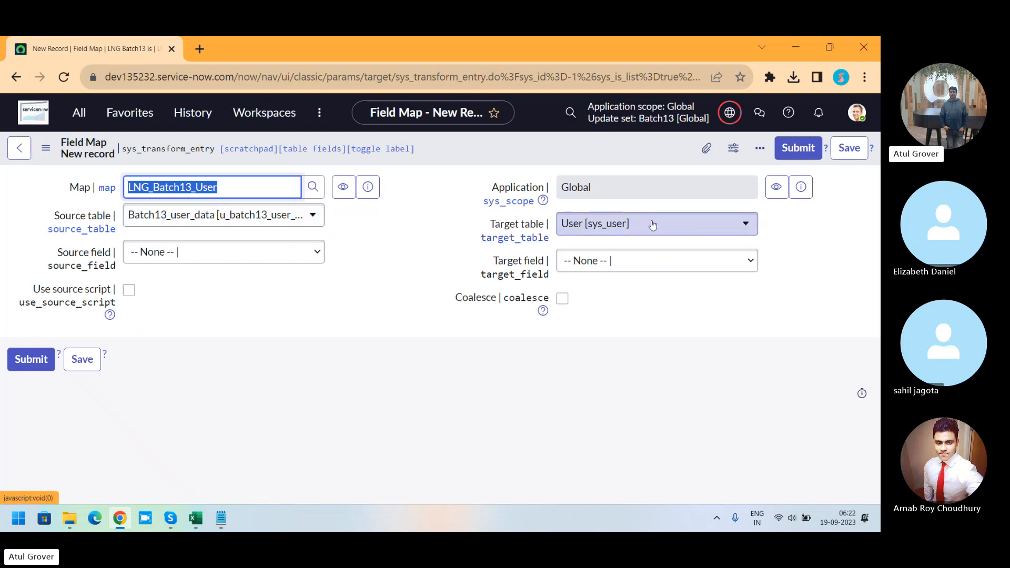
click(285, 252)
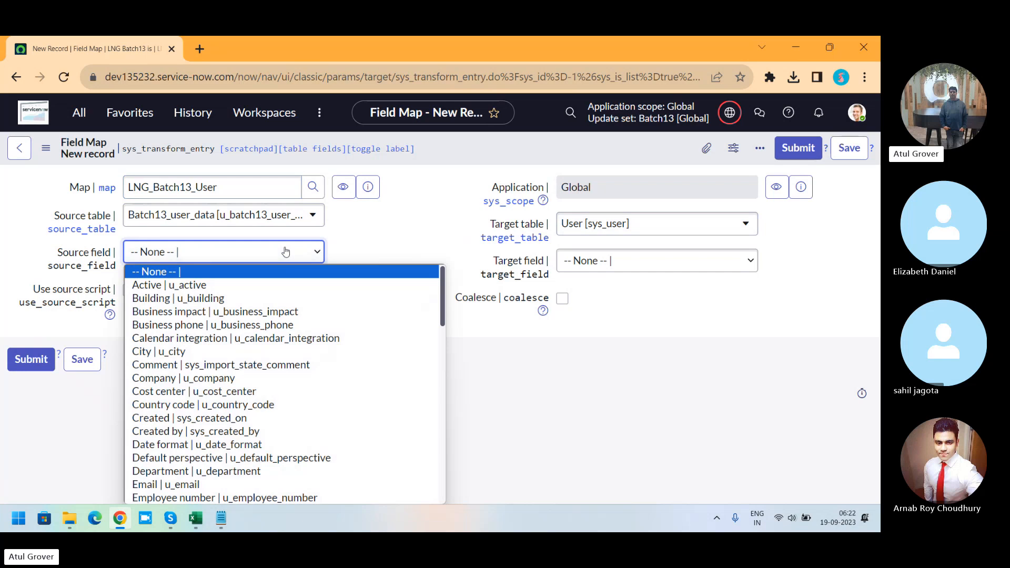
text(user_id)
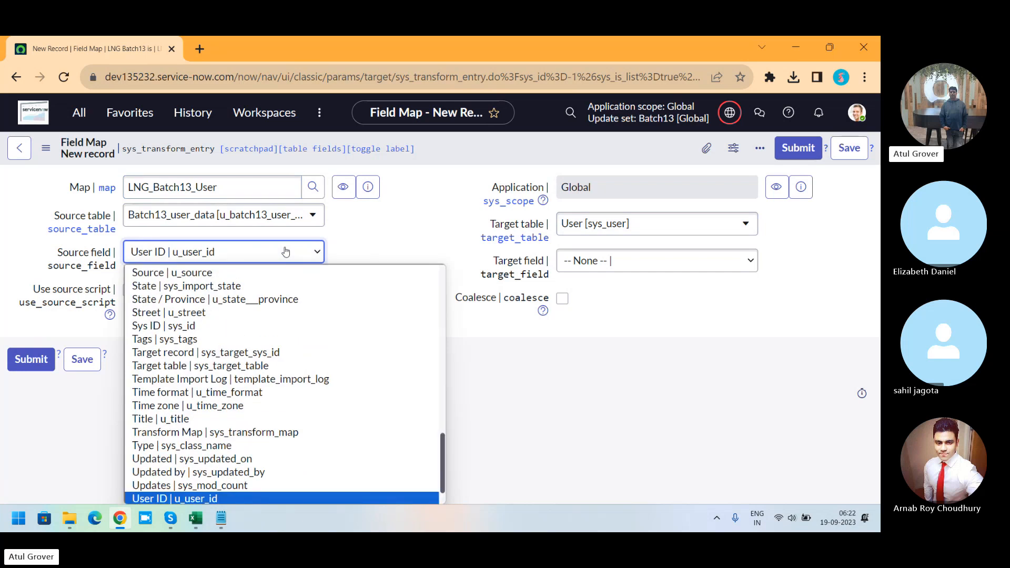
key(Return)
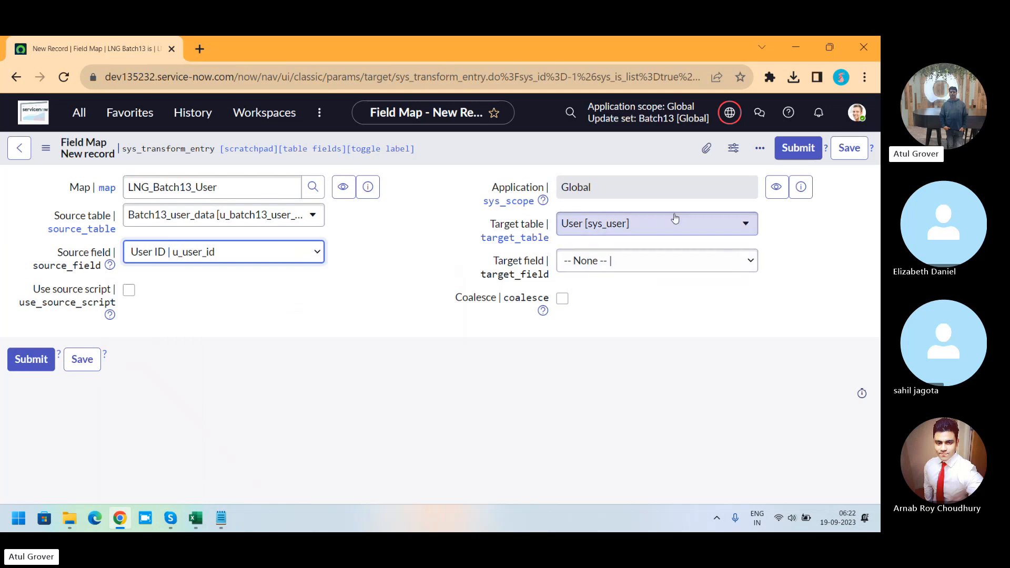
click(670, 264)
text(user_name)
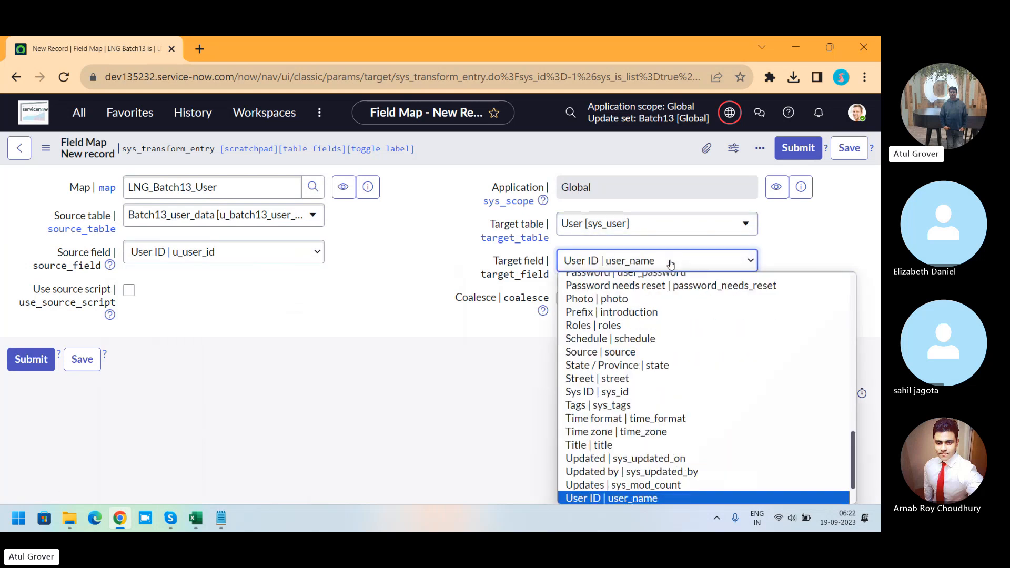
key(Return)
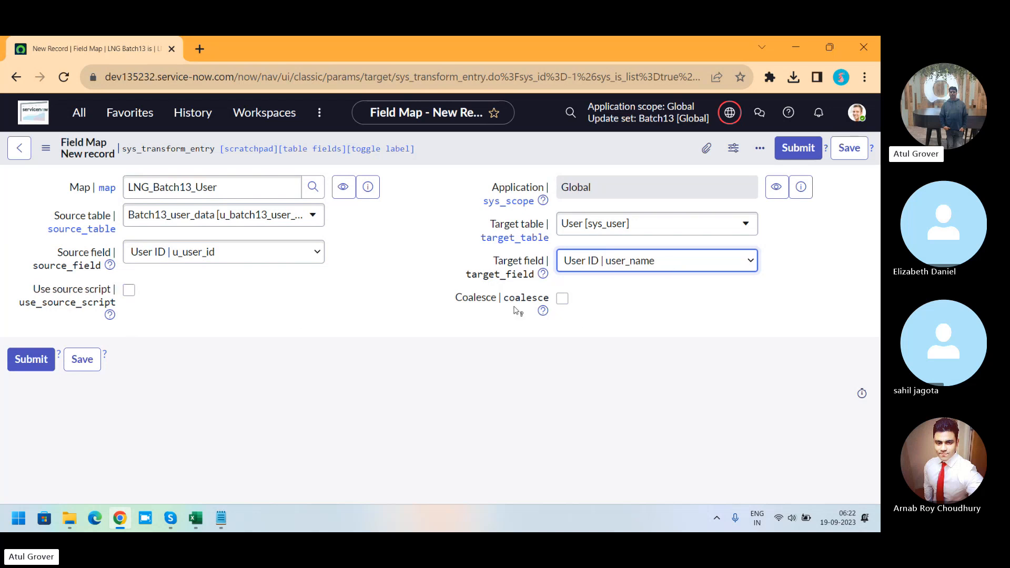
click(787, 152)
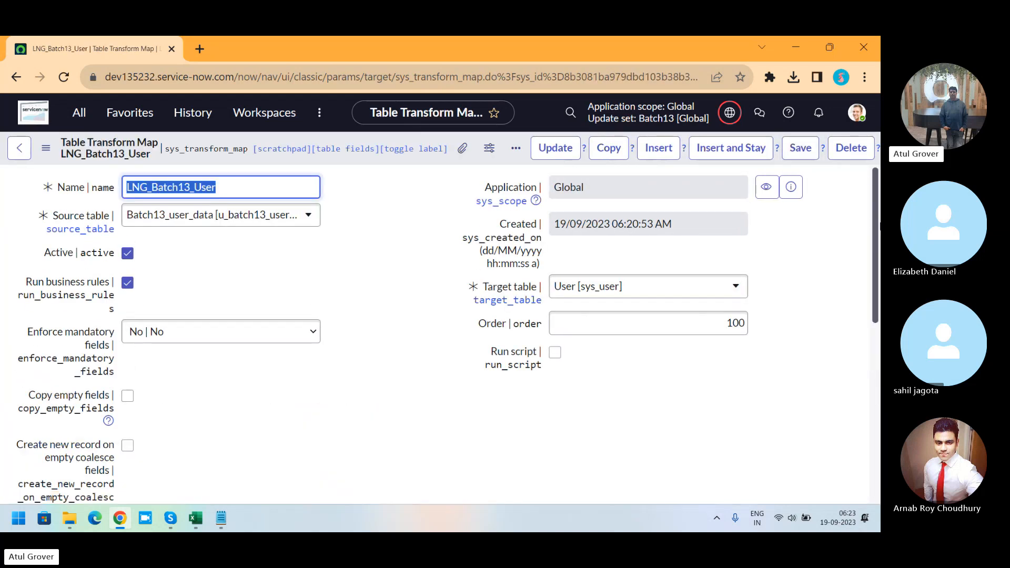
drag(874, 220, 876, 413)
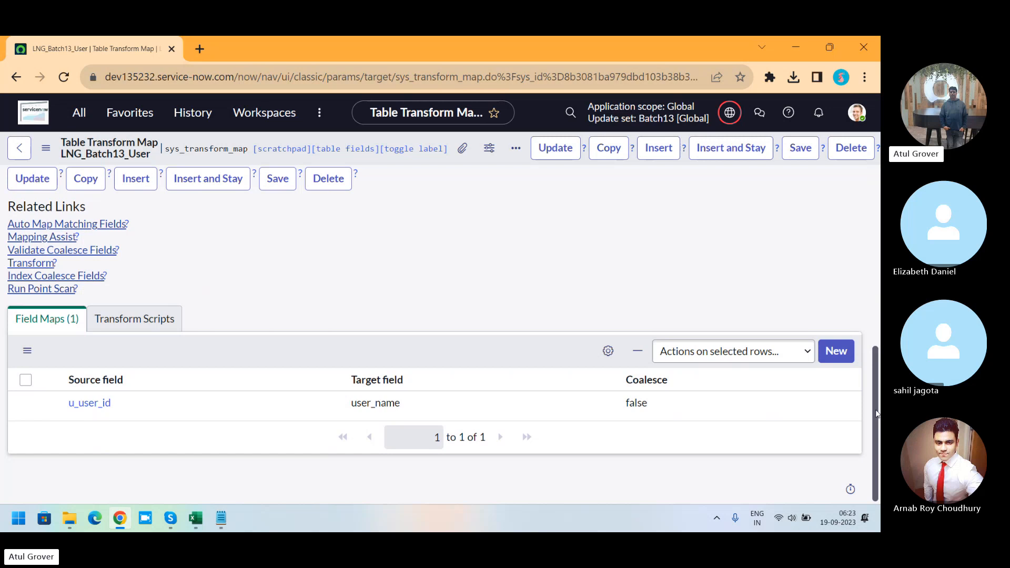
key(alt+Tab)
key(Tab)
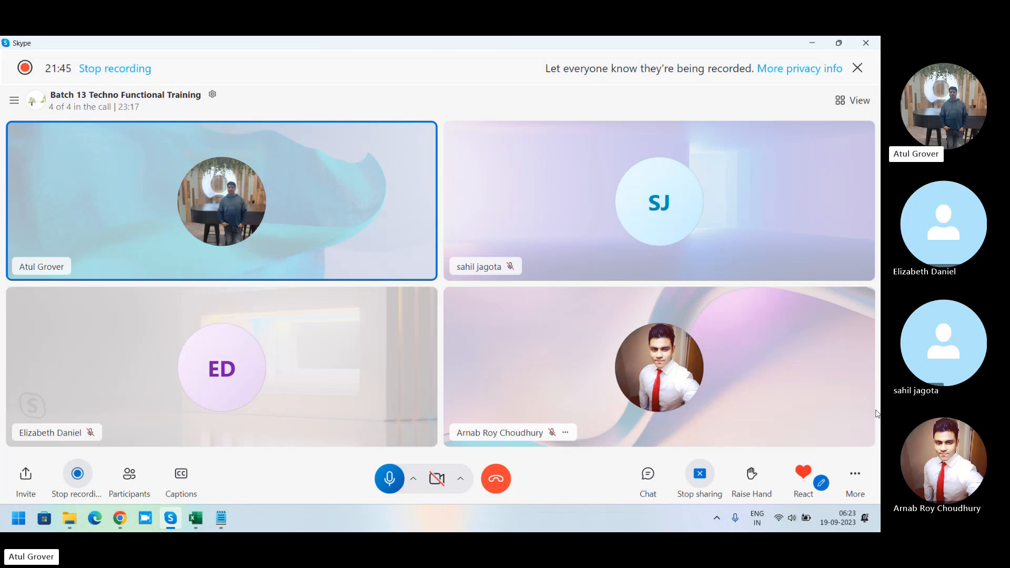
key(alt+Tab)
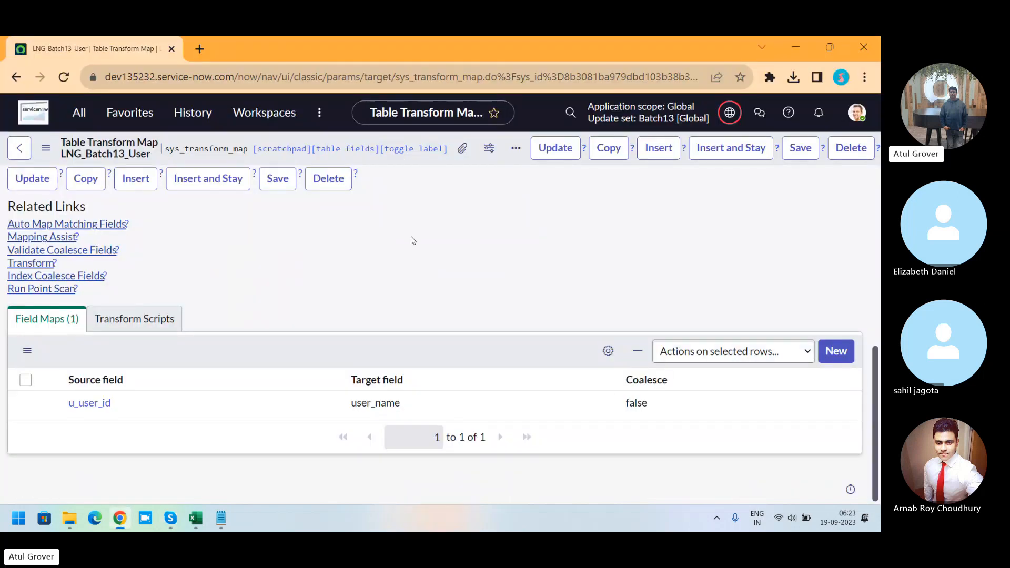
Step: Use Mapping Assist to map source field Email to target field Email, and save the mapping
click(33, 239)
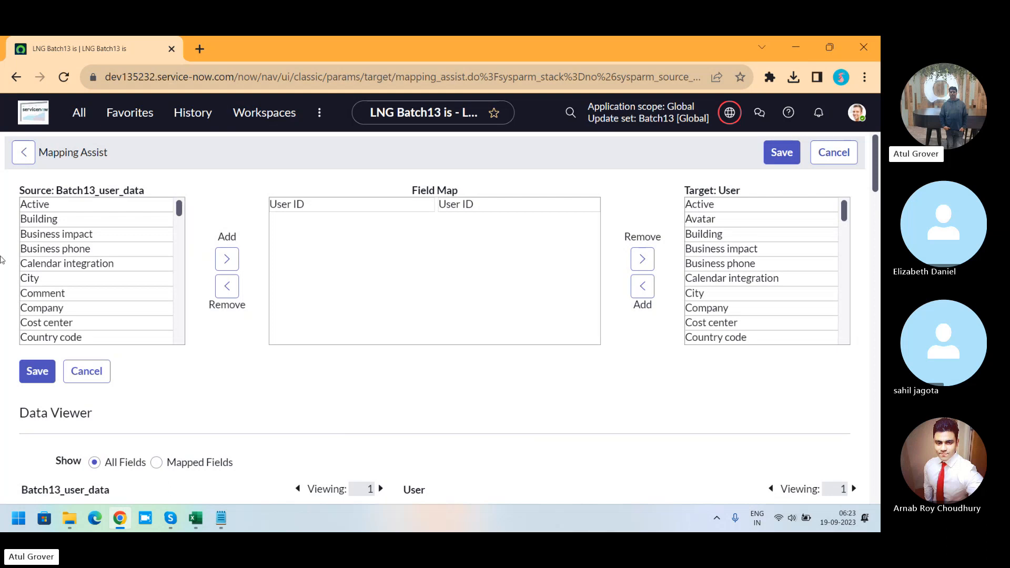
click(61, 240)
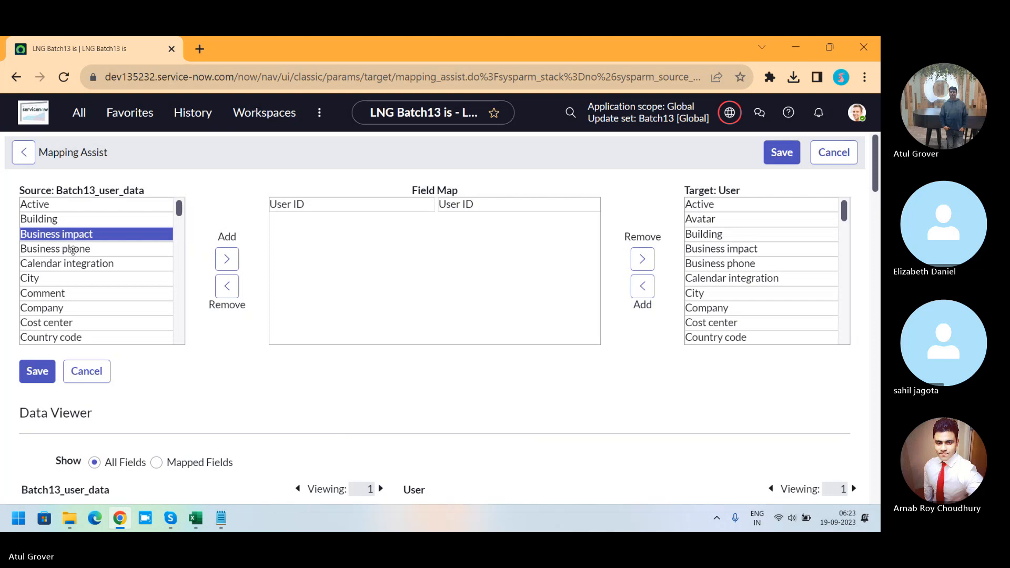
scroll(73, 250, down, 2)
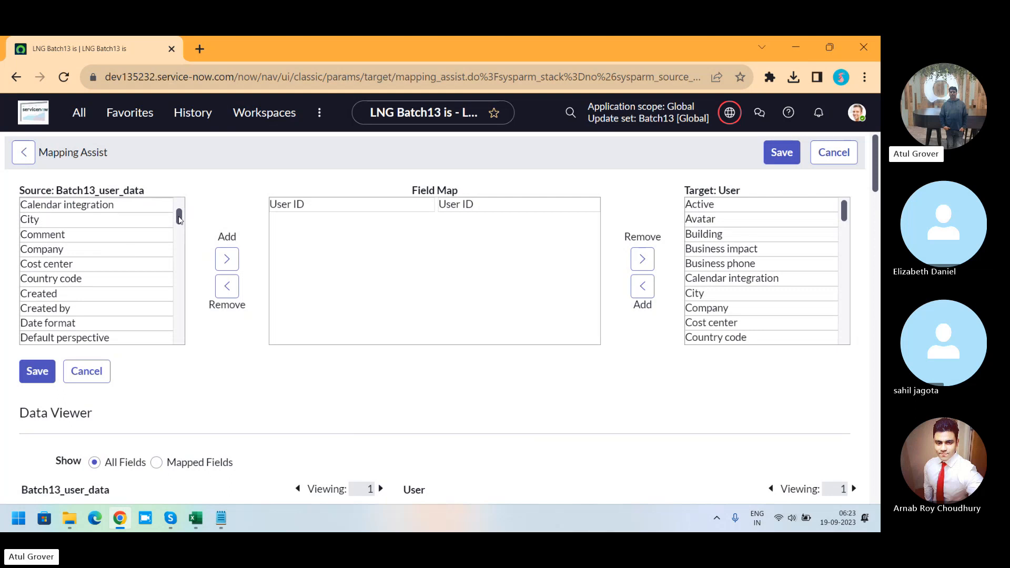
drag(179, 221, 179, 235)
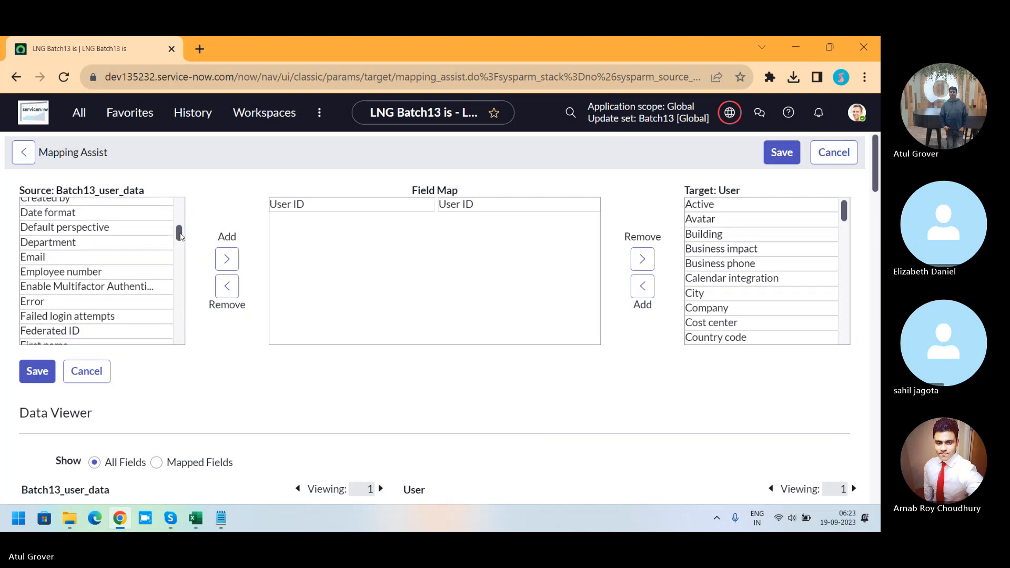
double_click(86, 257)
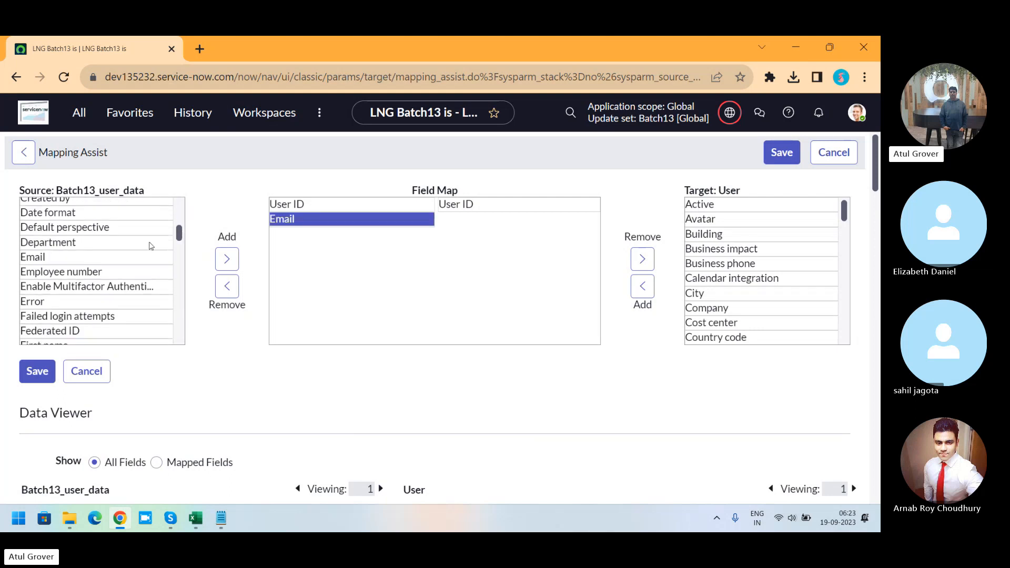
click(714, 252)
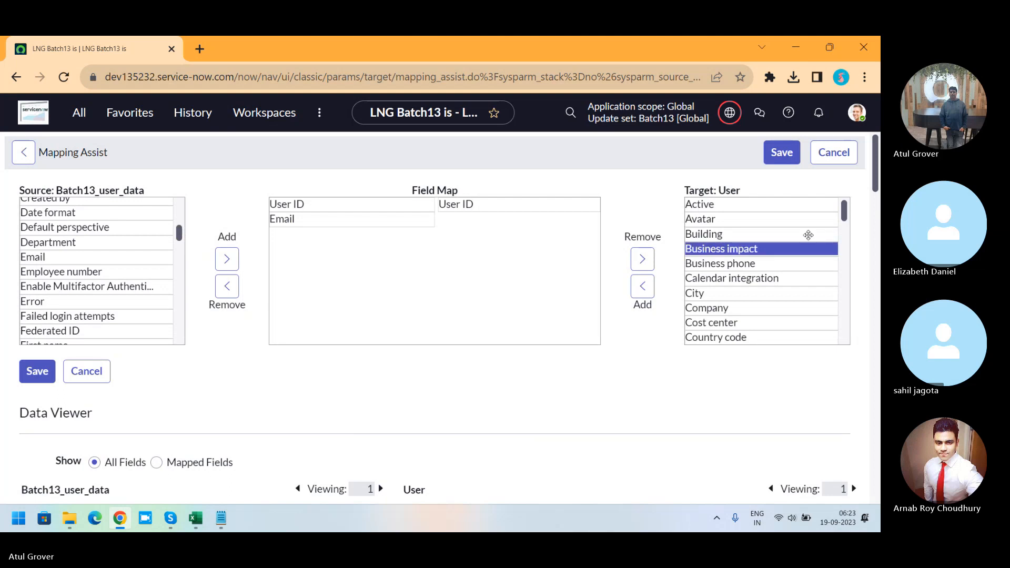
scroll(741, 246, down, 3)
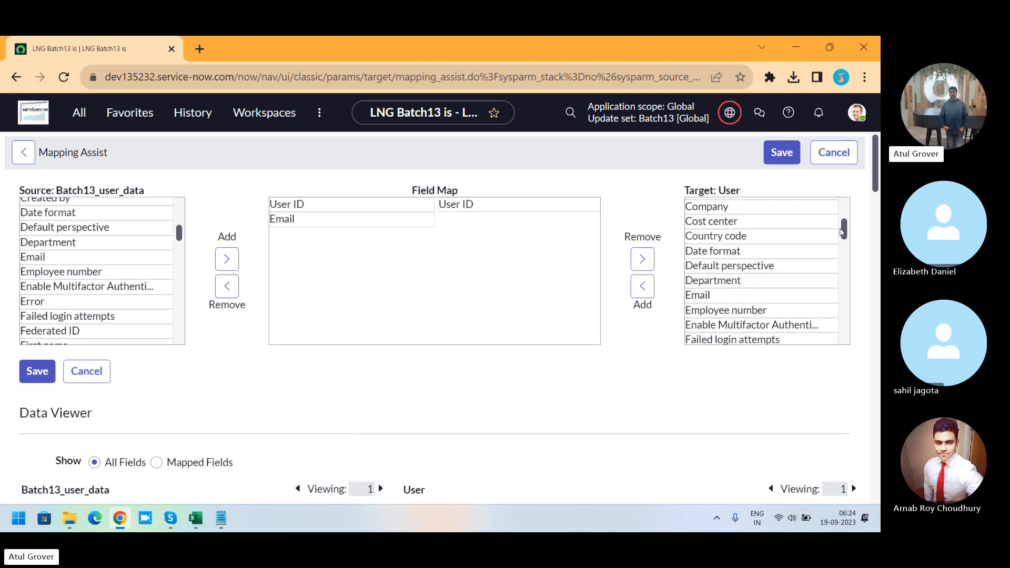
drag(741, 246, 536, 223)
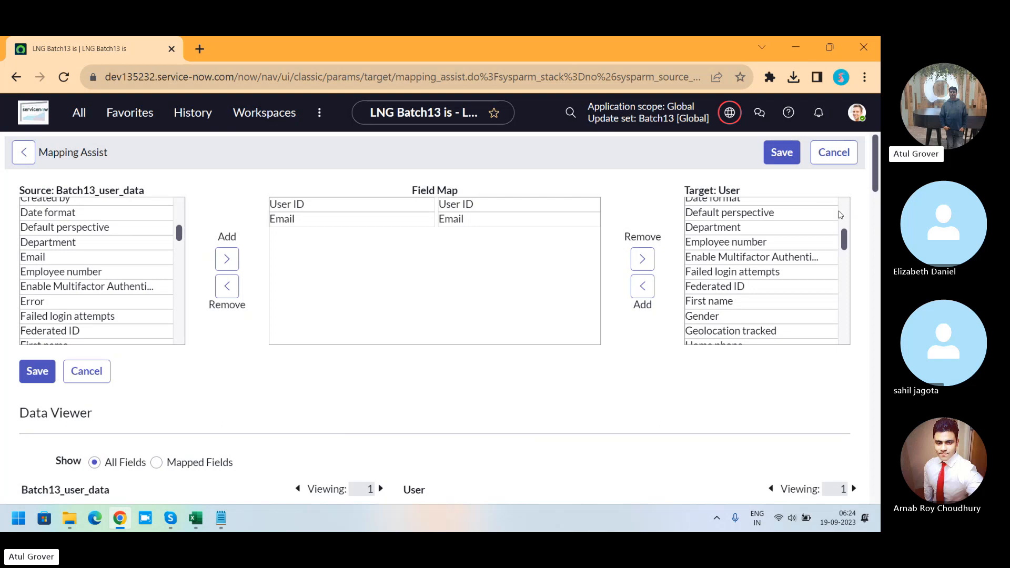
click(776, 159)
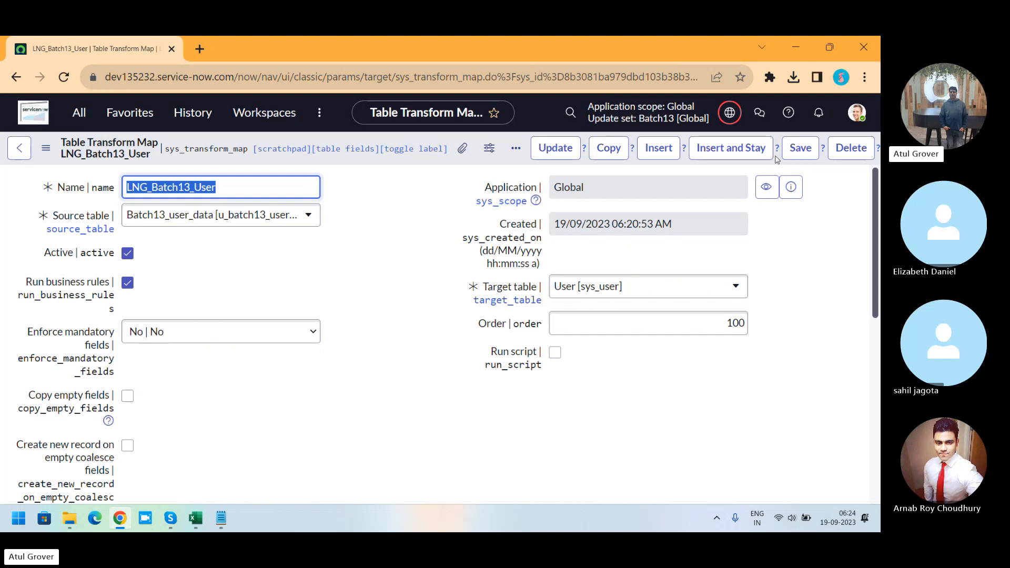
Step: Auto-map matching fields between the import set table and the User table
scroll(876, 215, down, 5)
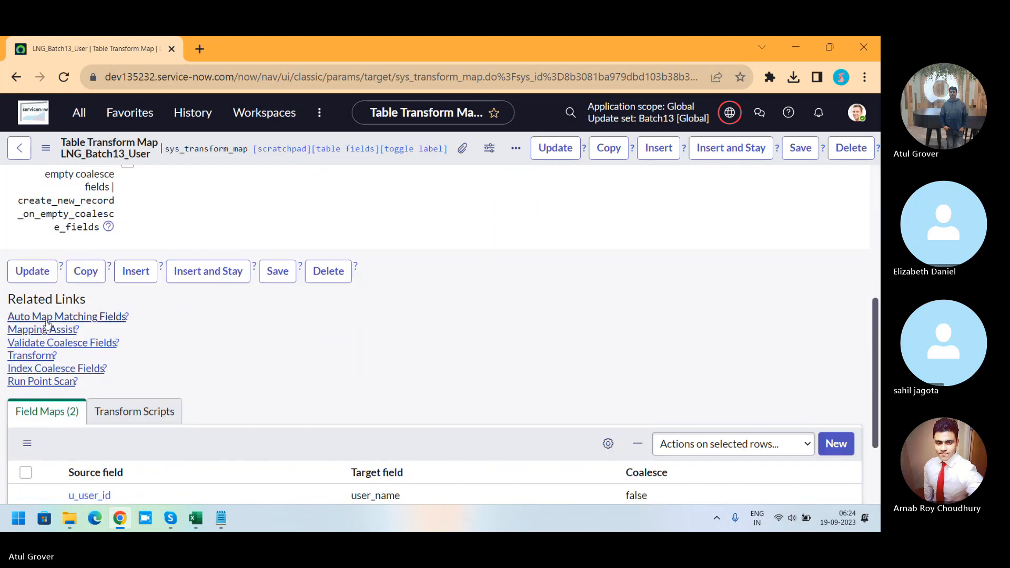
click(47, 317)
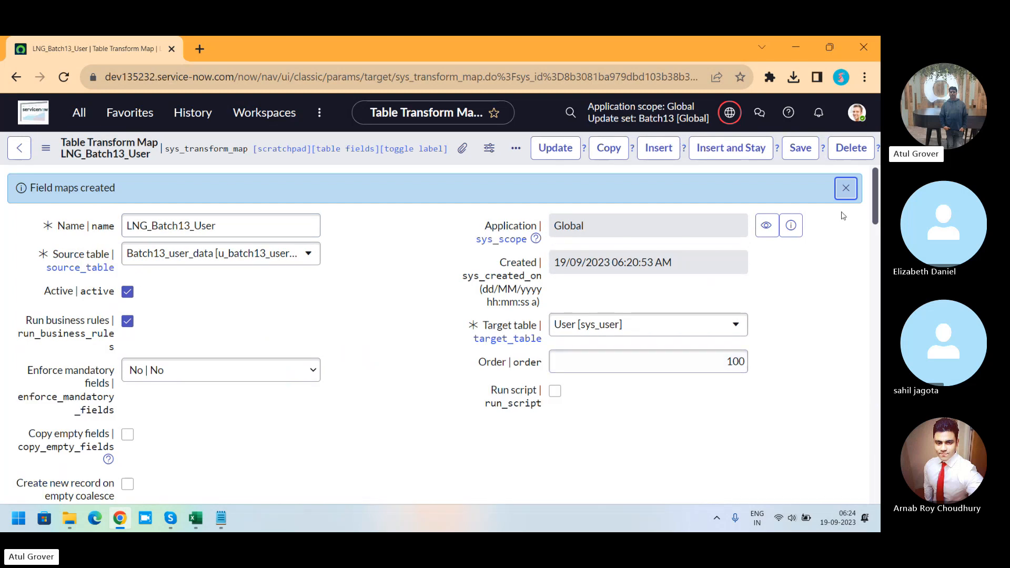
click(845, 188)
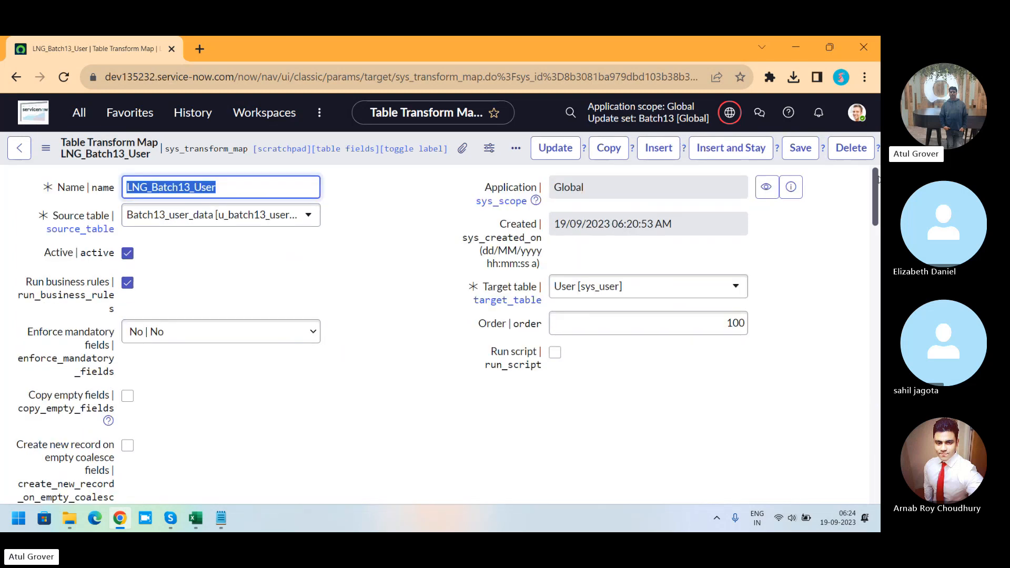
drag(879, 179, 879, 284)
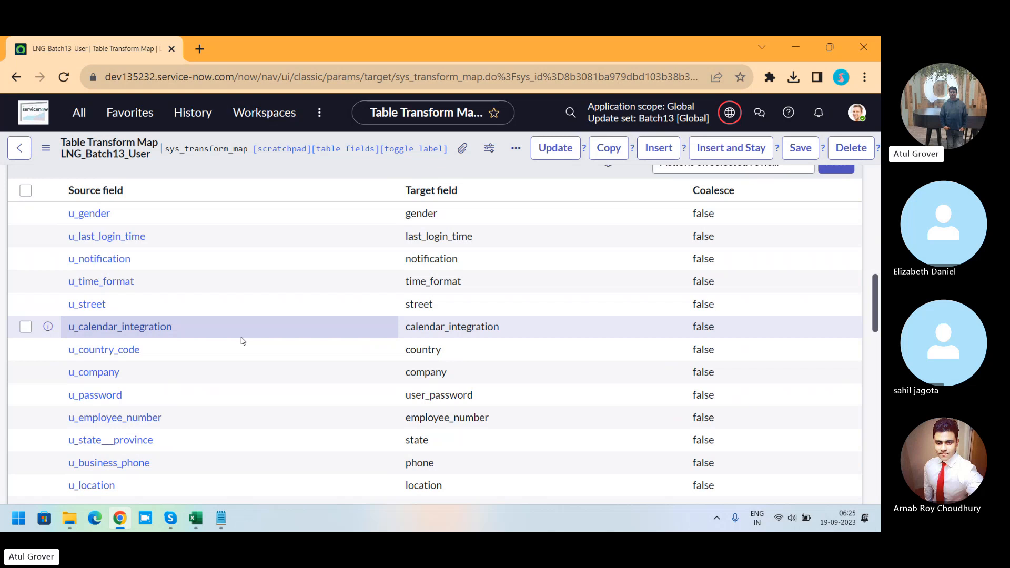
key(alt+Tab)
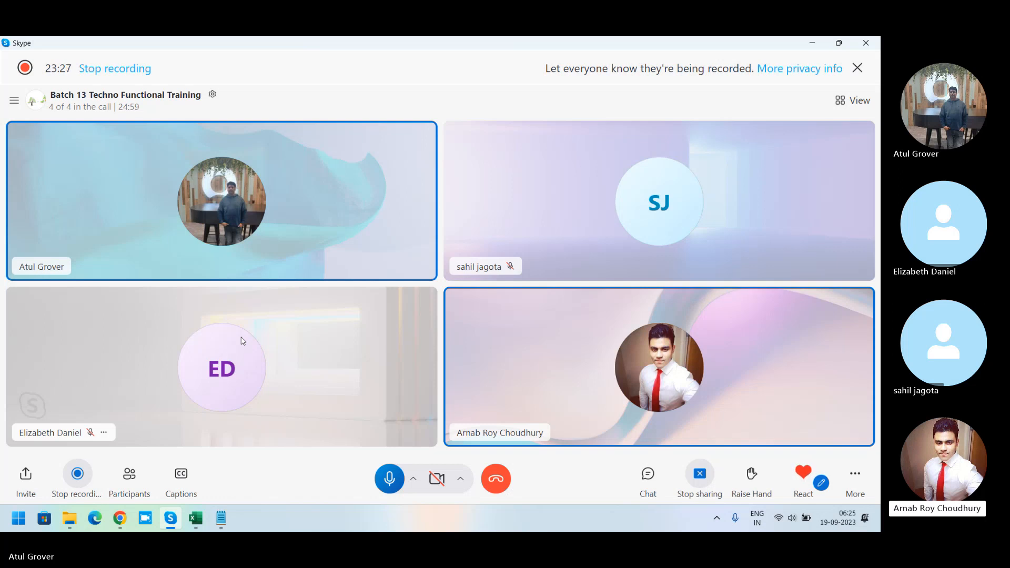
key(XF86AudioRaiseVolume)
key(XF86AudioRaiseVolume)
key(XF86AudioRaiseVolume)
key(XF86AudioRaiseVolume)
key(XF86AudioRaiseVolume)
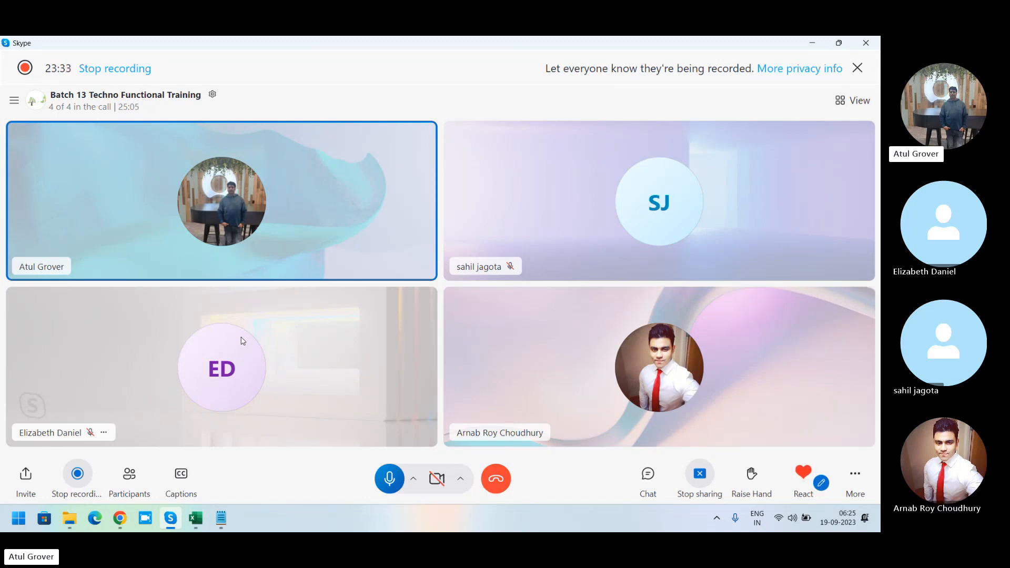
key(alt+Tab)
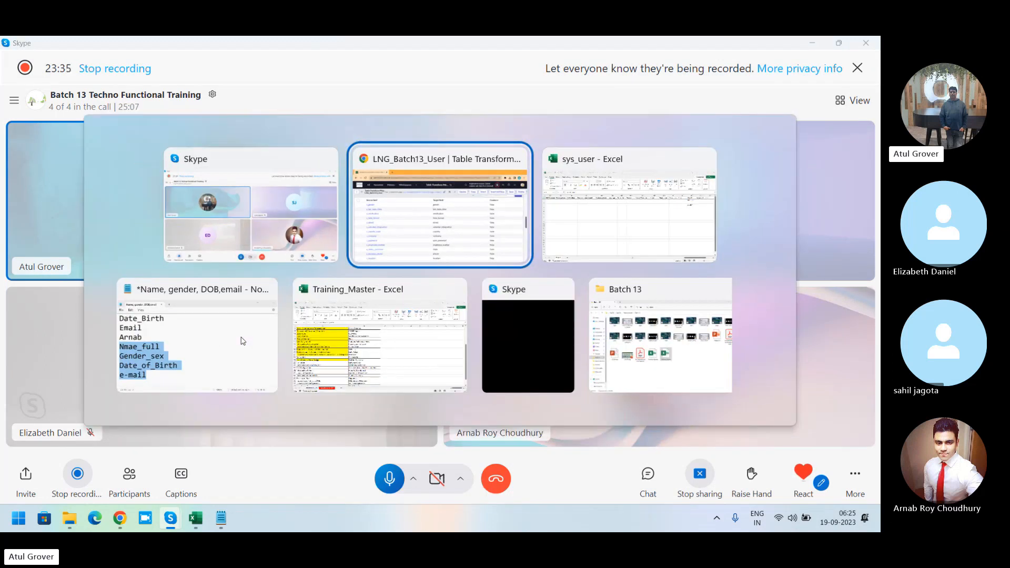
key(Tab)
key(shift+Tab)
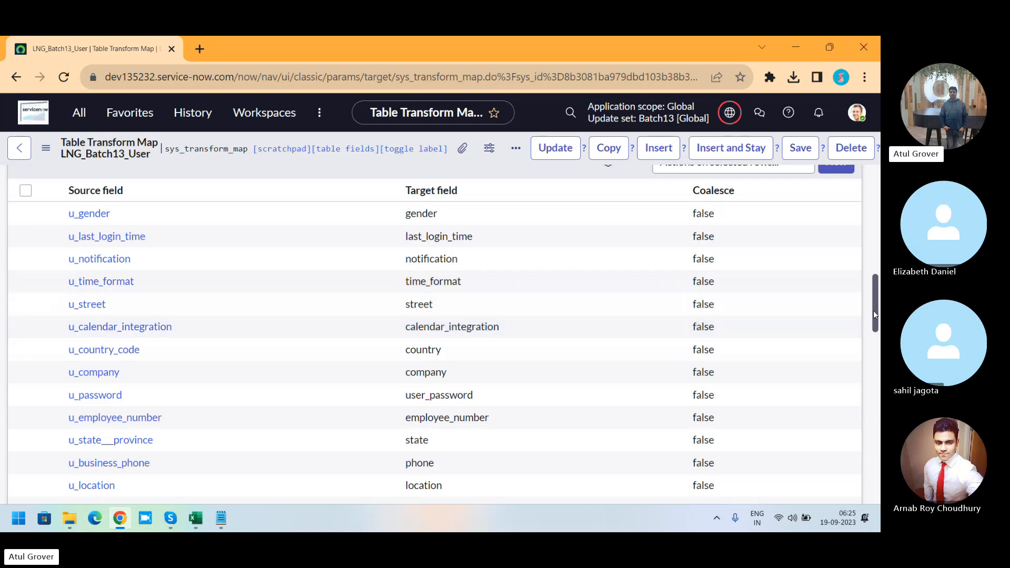
Step: Run the Transform for import set ISET0010001 using the LNG_Batch13_User - sys_user map
drag(876, 314, 869, 492)
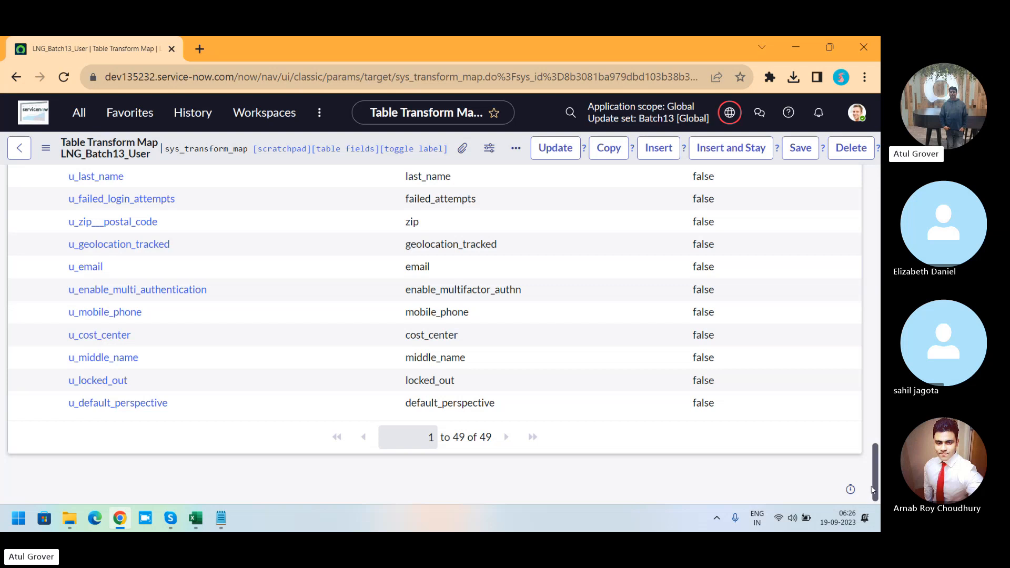
drag(873, 483, 872, 257)
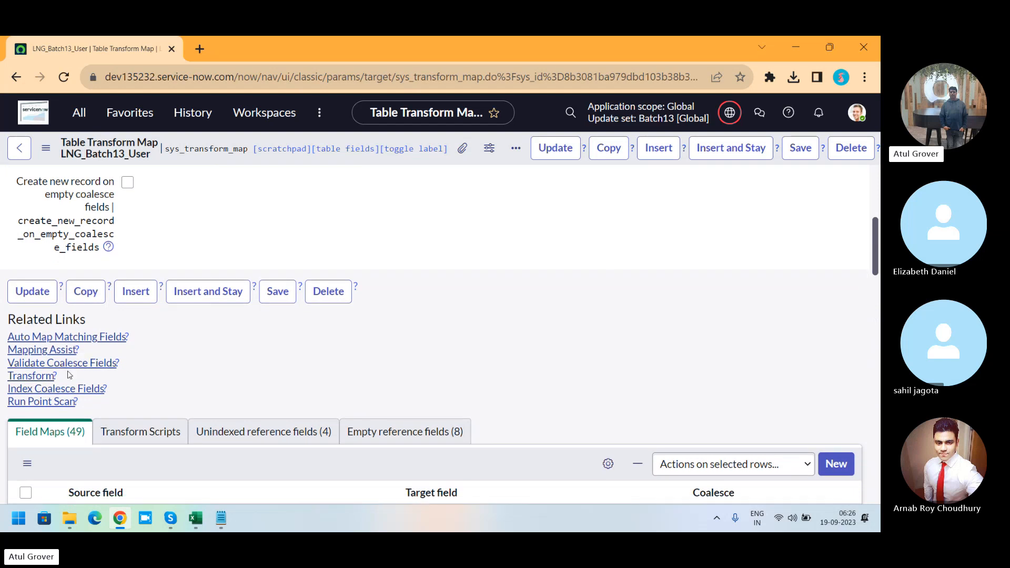
click(44, 379)
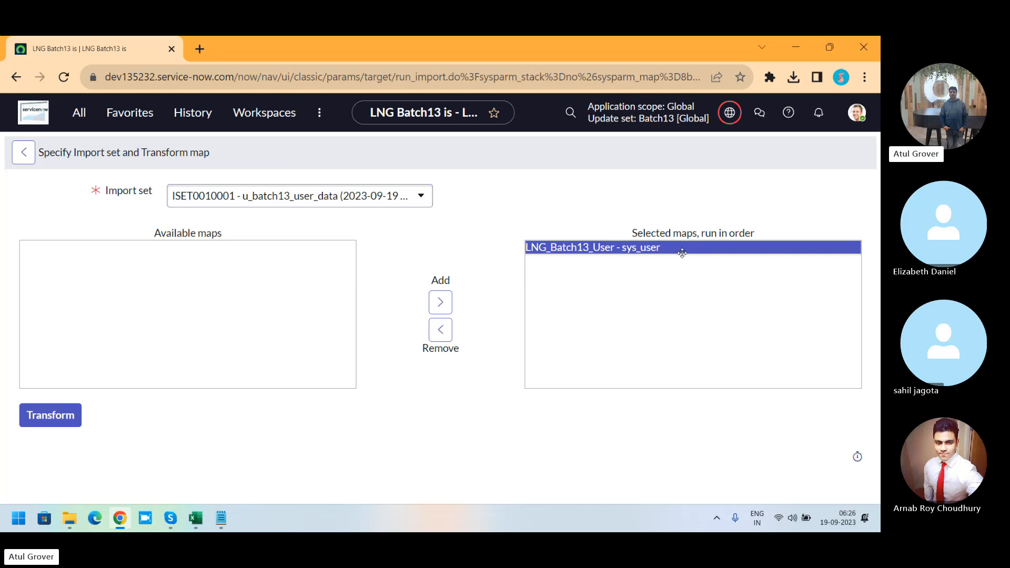
click(65, 421)
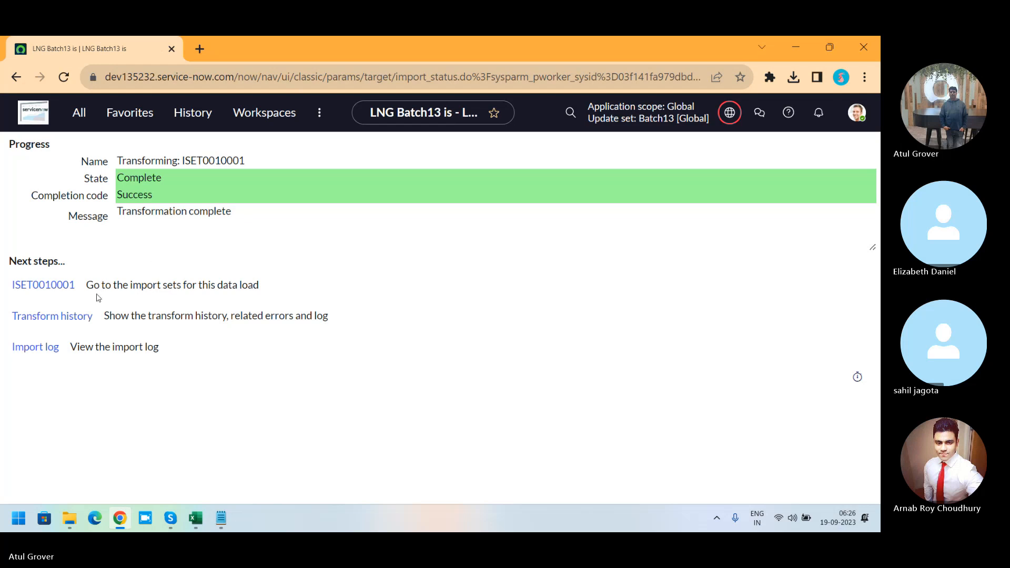
Step: Open the transform history, import log, import set ISET0010001 and the Users list in new tabs
middle_click(52, 318)
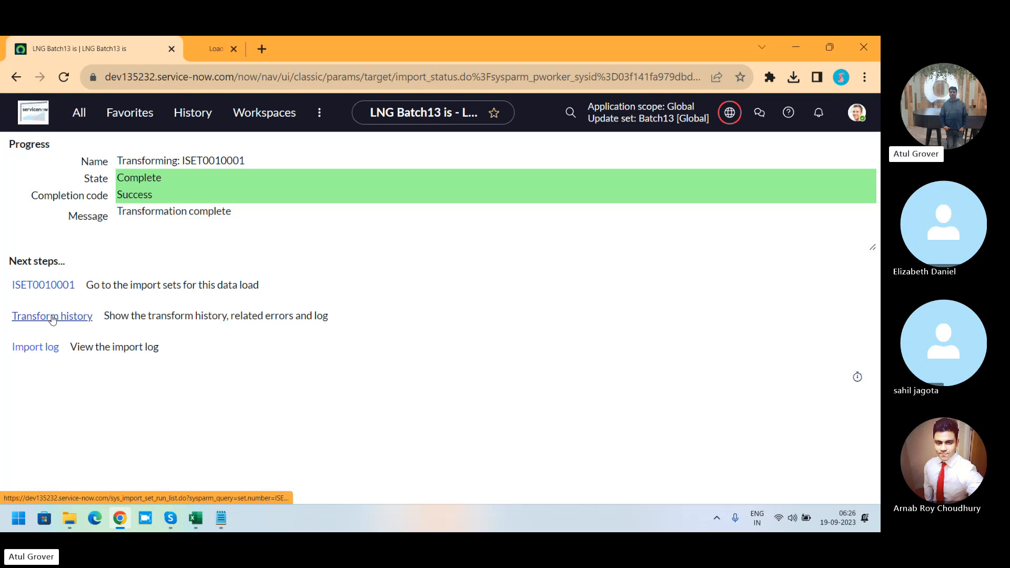
middle_click(42, 357)
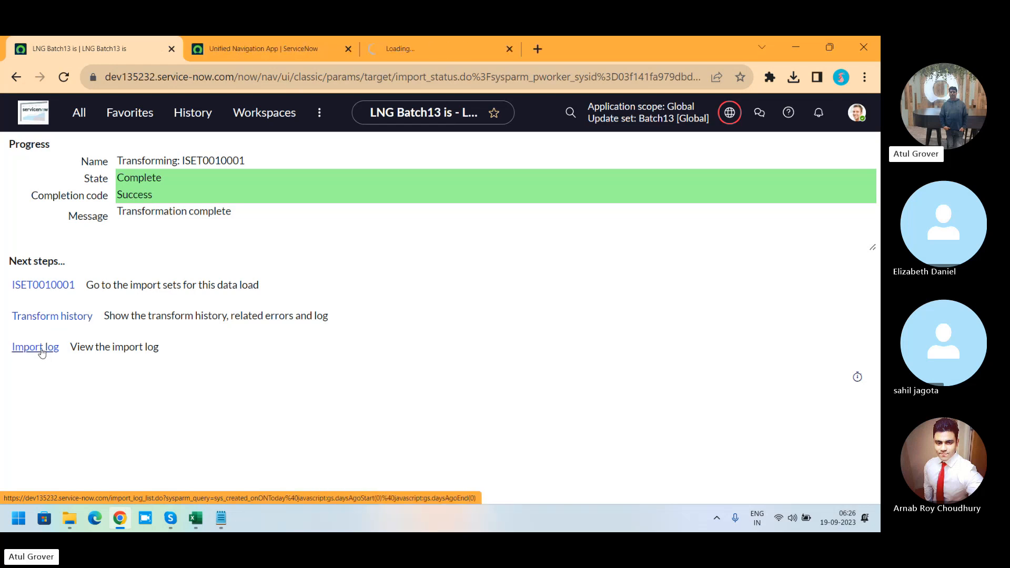
middle_click(41, 287)
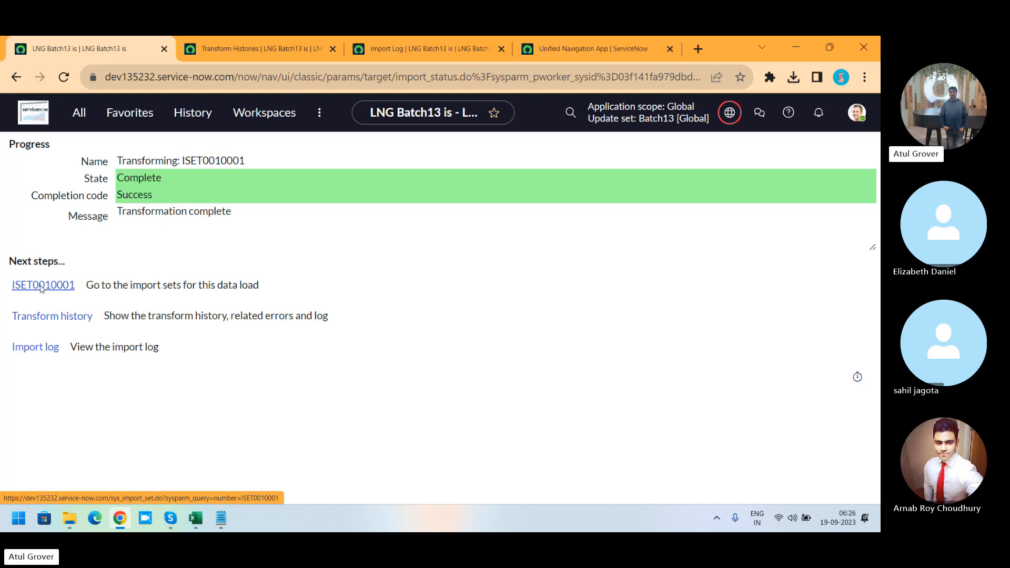
click(82, 115)
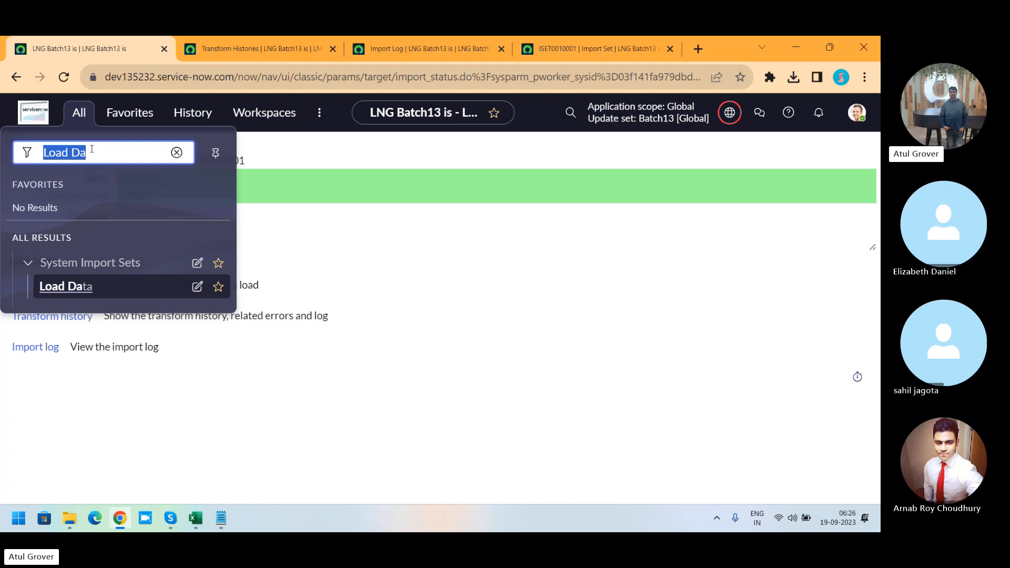
text(user a)
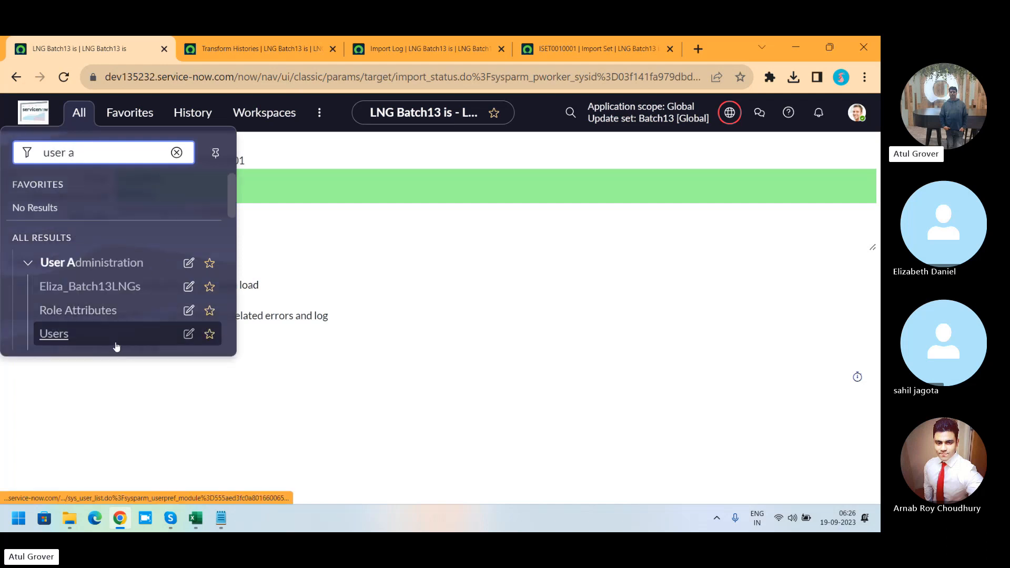
middle_click(63, 335)
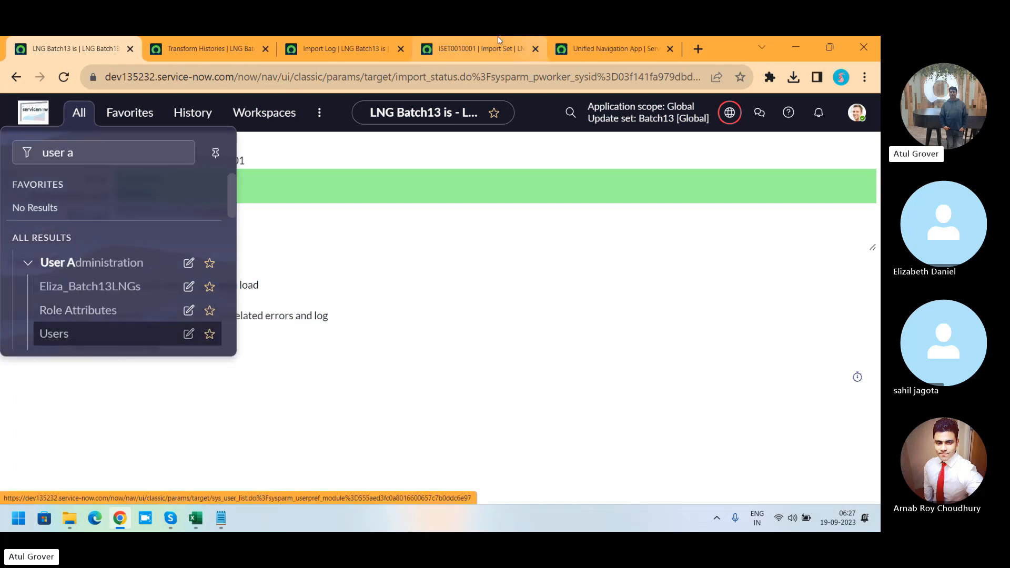
Step: Examine the transform history run's total, inserts, updates, ignored and error counts and open its record
click(221, 49)
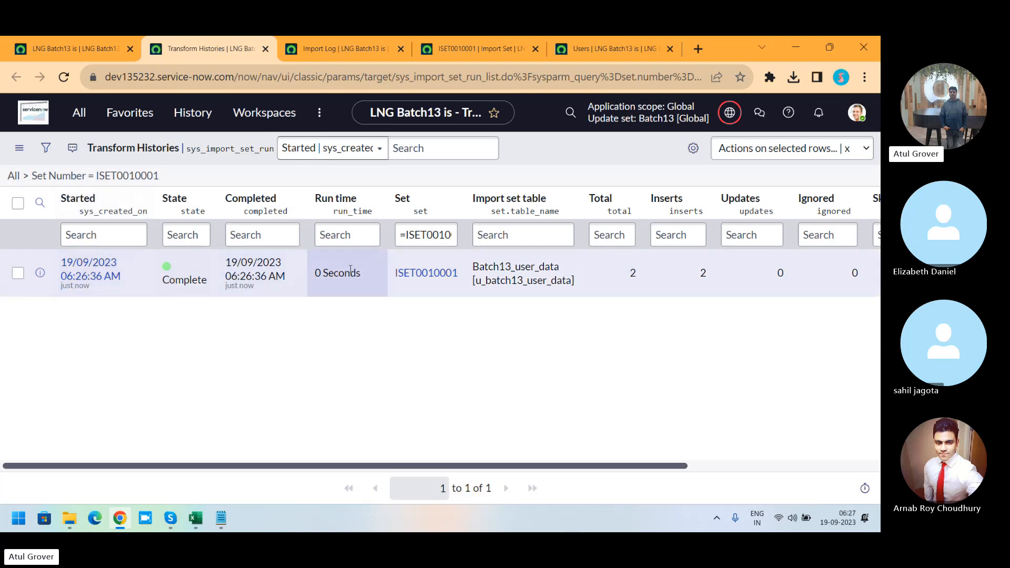
click(636, 274)
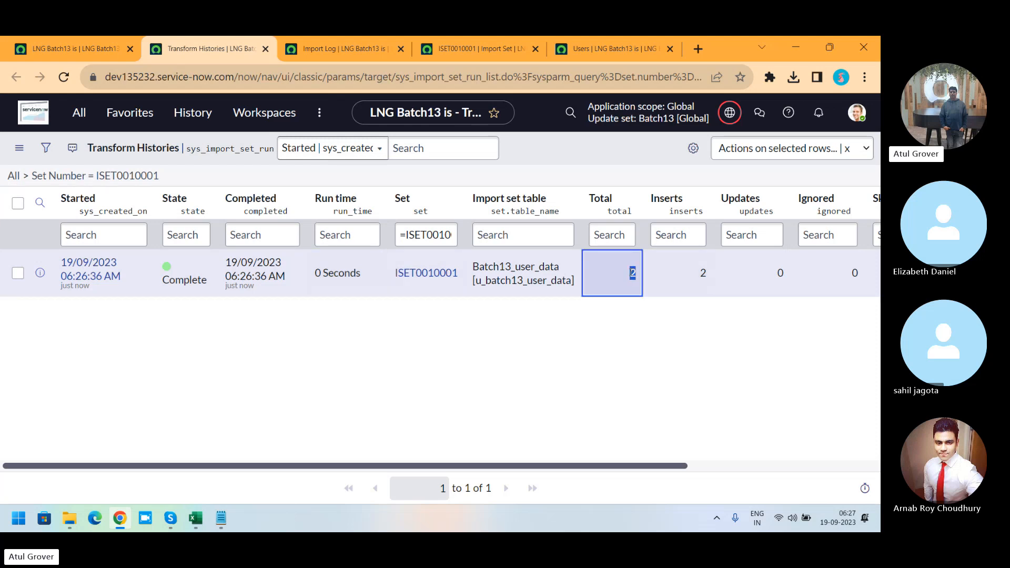
click(700, 273)
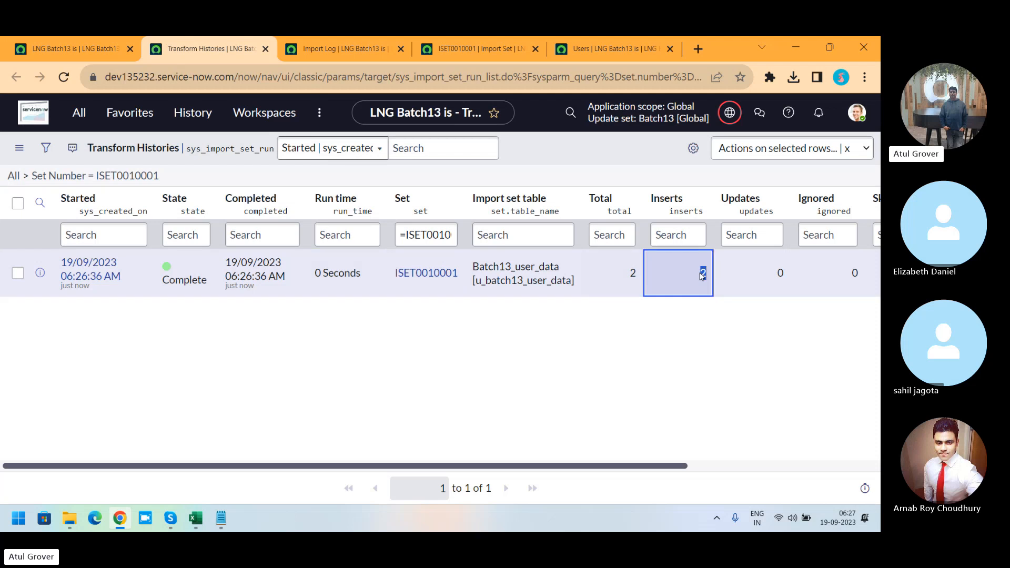
key(Right)
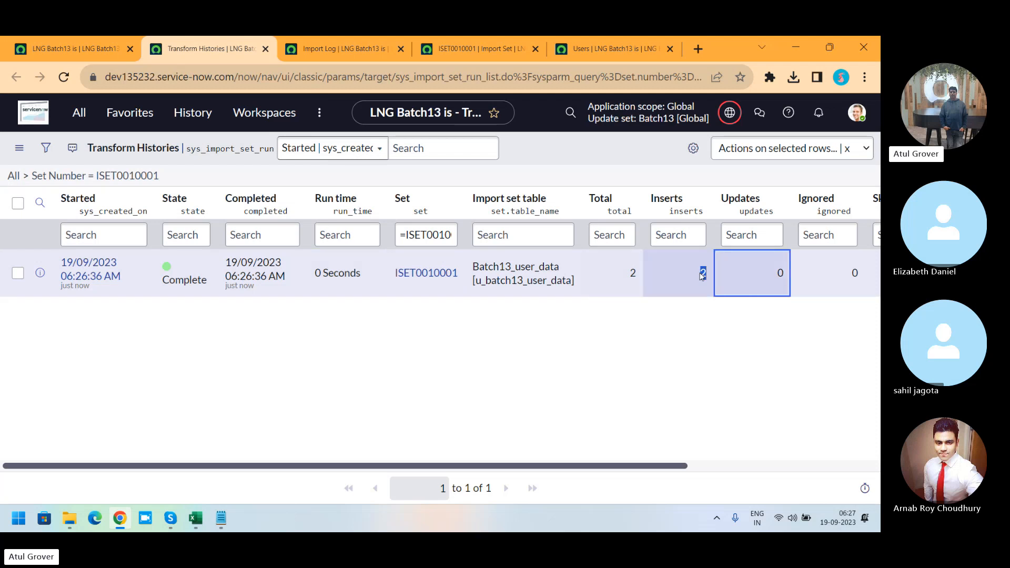
key(Right)
key(Right)
key(Right)
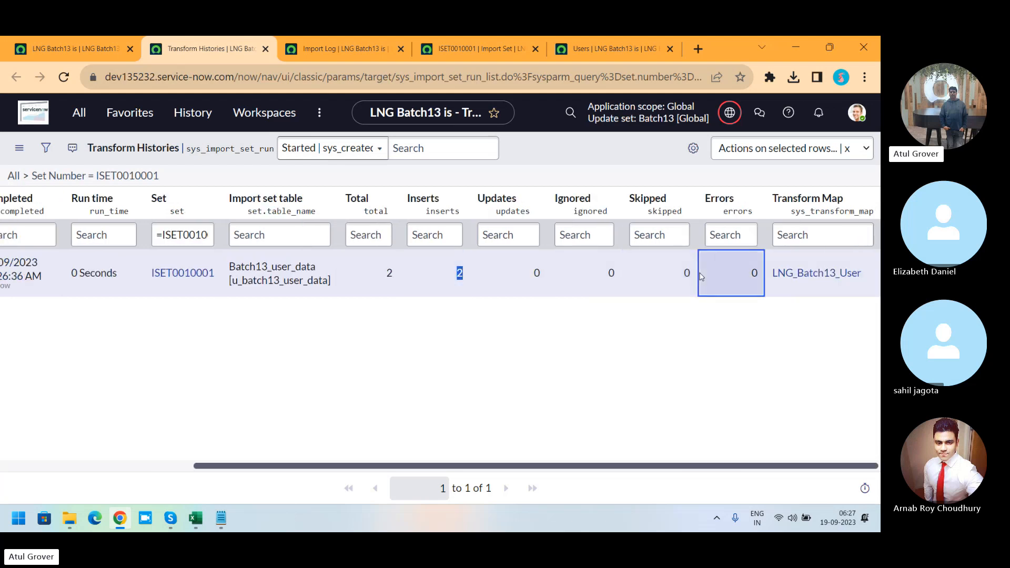
key(Left)
key(Left)
key(Left)
key(Left)
key(Left)
key(Left)
key(Left)
key(Left)
key(Left)
key(Left)
key(Left)
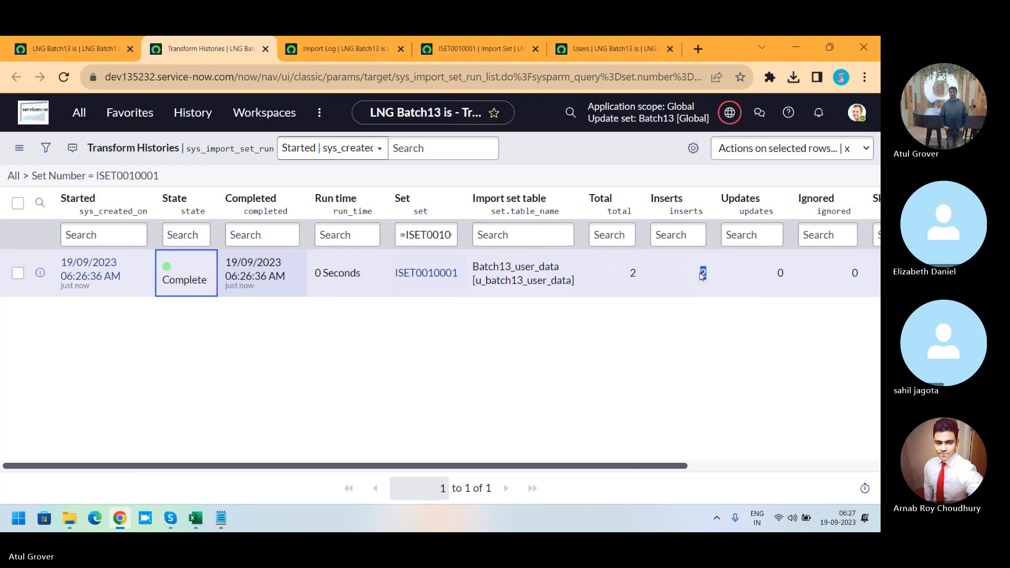
click(95, 269)
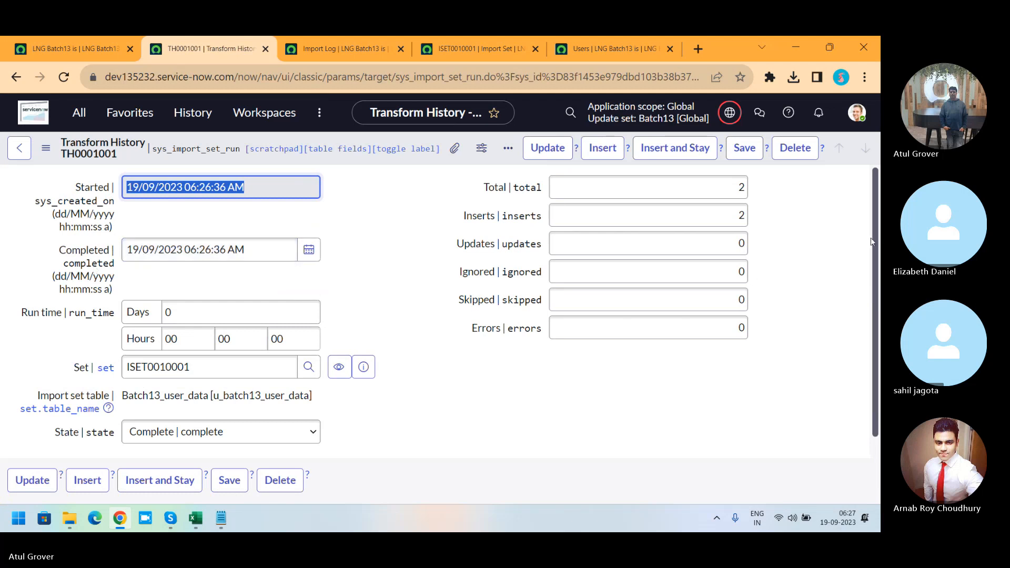
scroll(874, 241, down, 3)
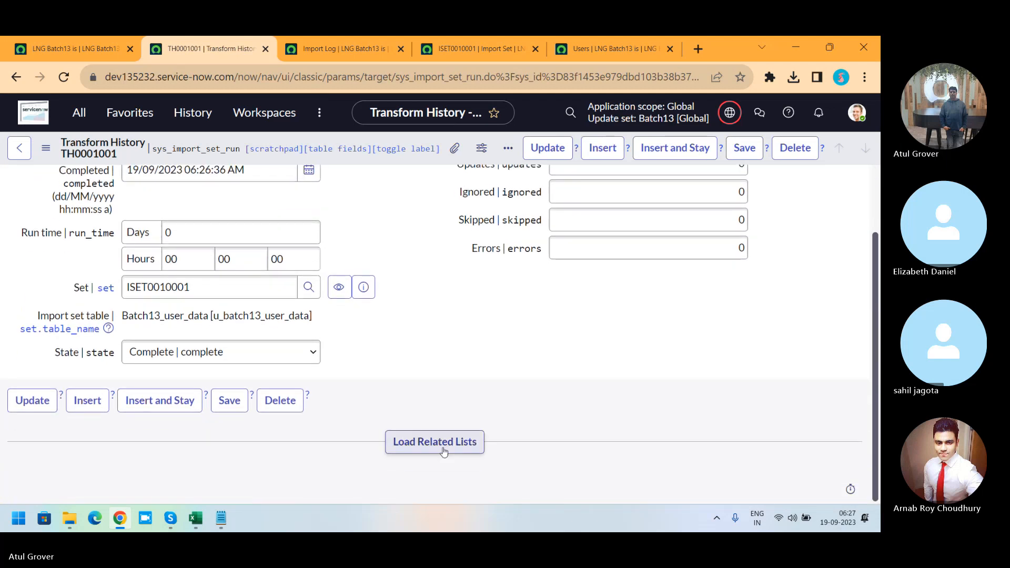
Step: Load the transform history record's related lists and review its import set row errors and the import log
click(434, 446)
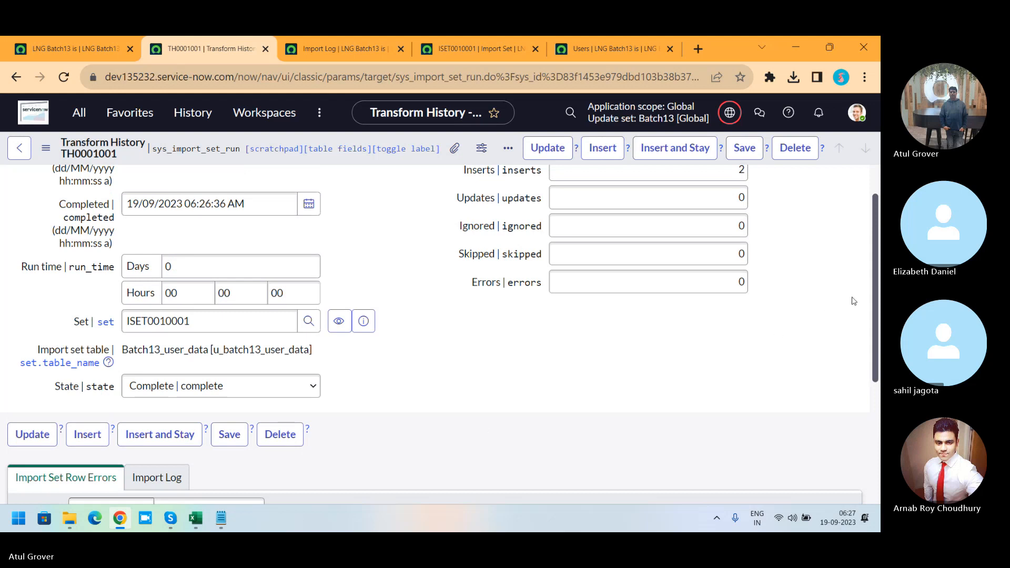
scroll(872, 299, down, 1)
scroll(872, 299, down, 4)
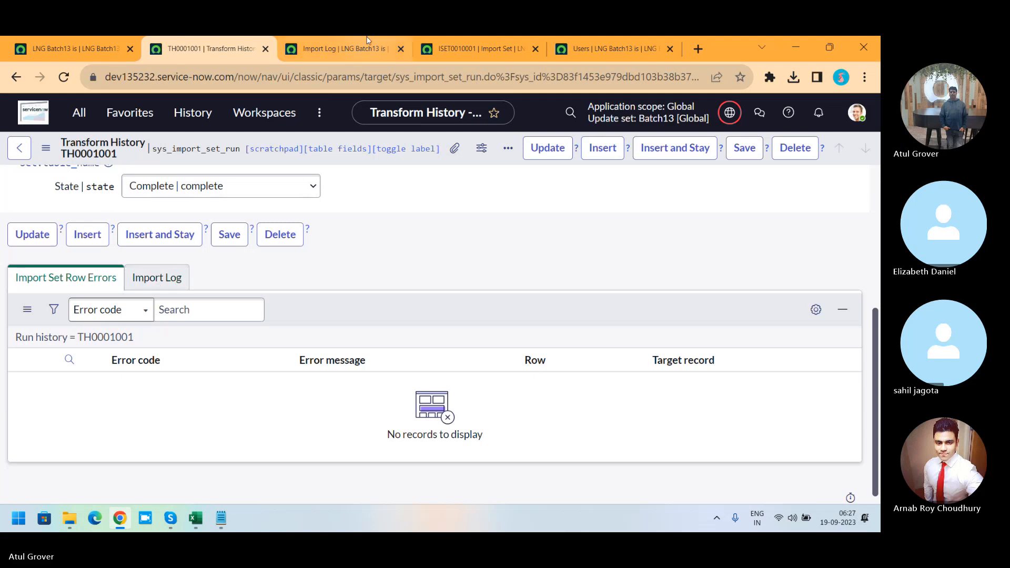
click(322, 51)
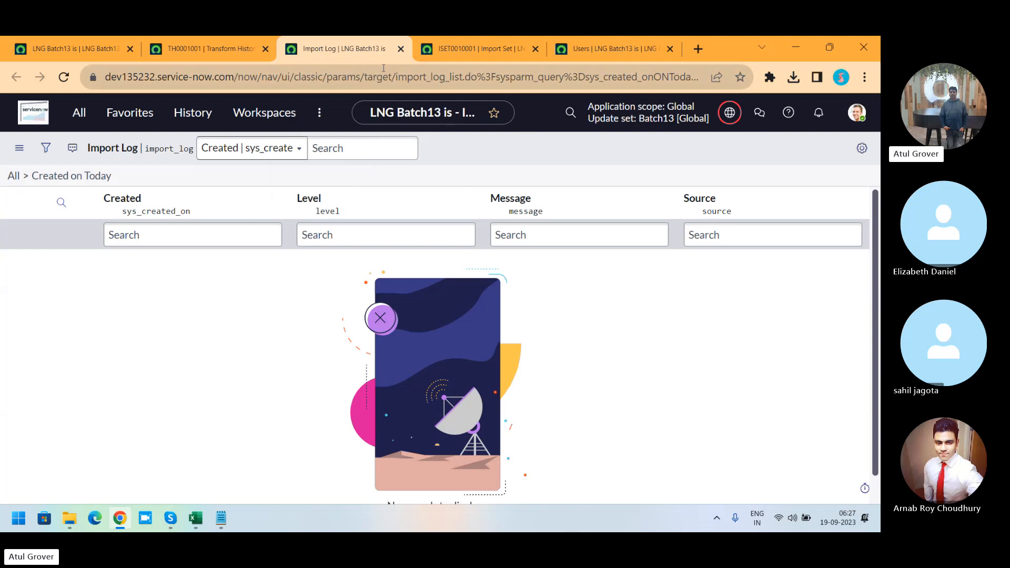
Step: Load the import set ISET0010001 related lists and review its import set runs and imported rows
click(481, 49)
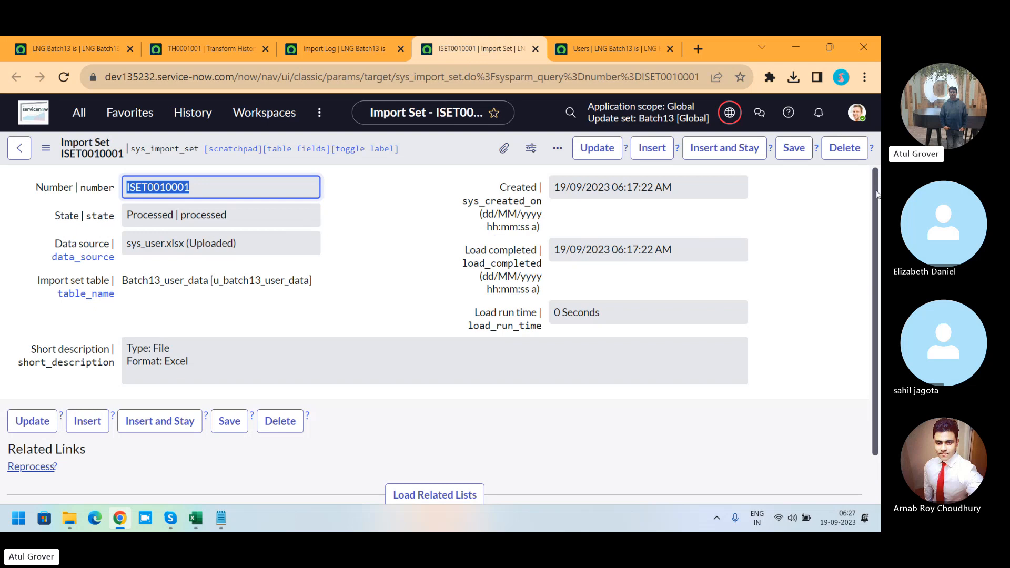
scroll(876, 207, down, 1)
scroll(876, 206, down, 2)
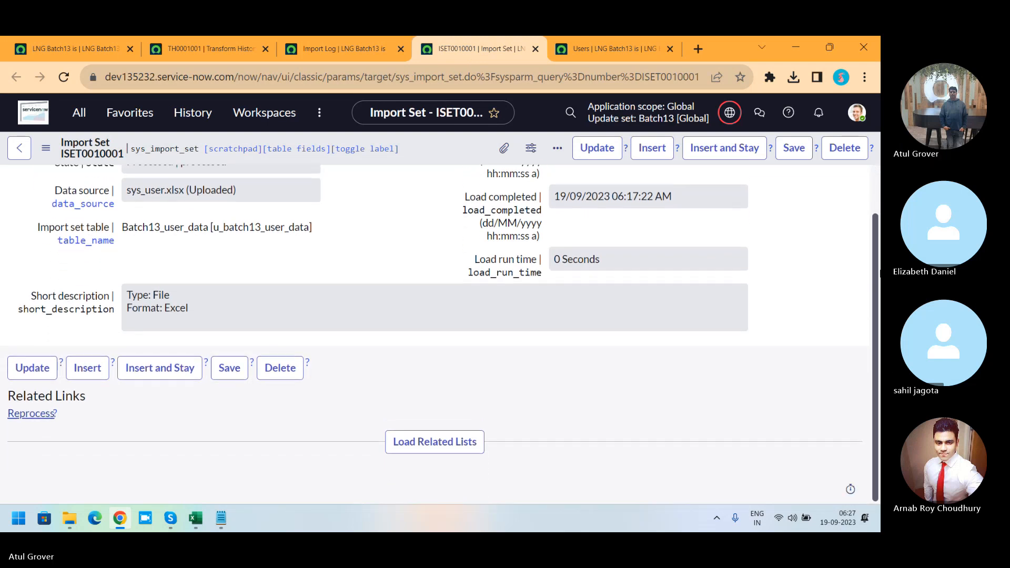
click(457, 452)
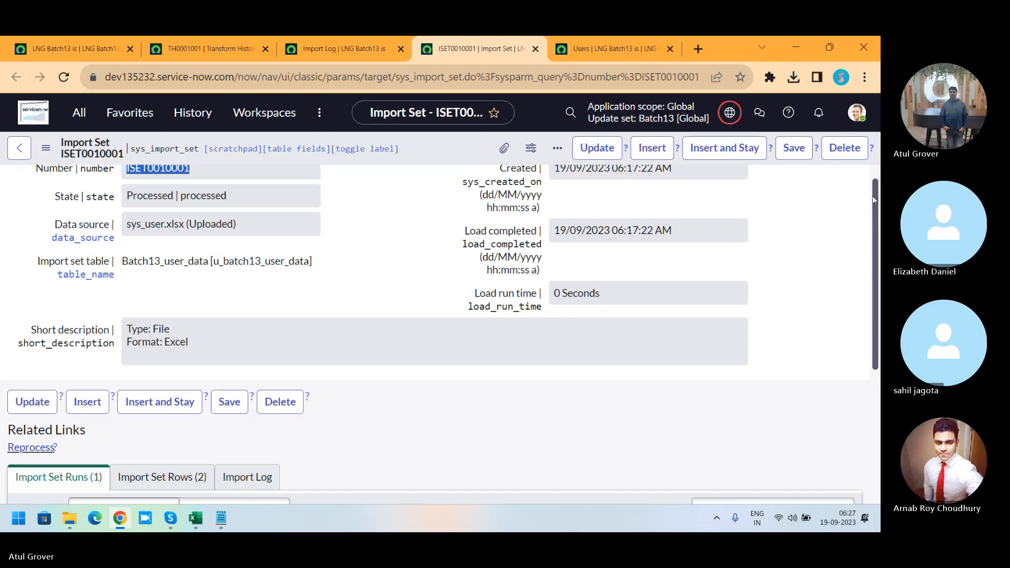
drag(875, 199, 873, 346)
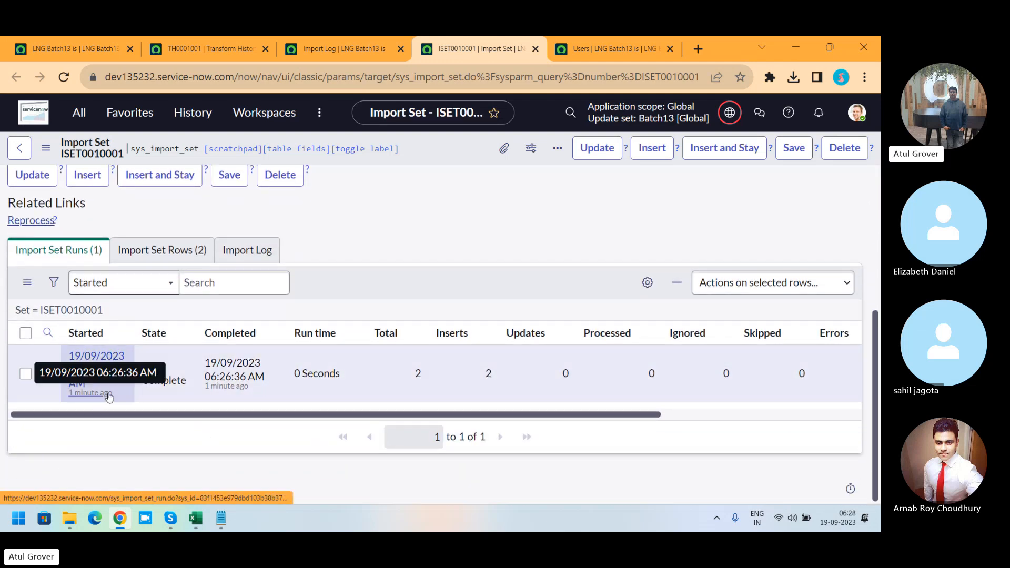
click(171, 251)
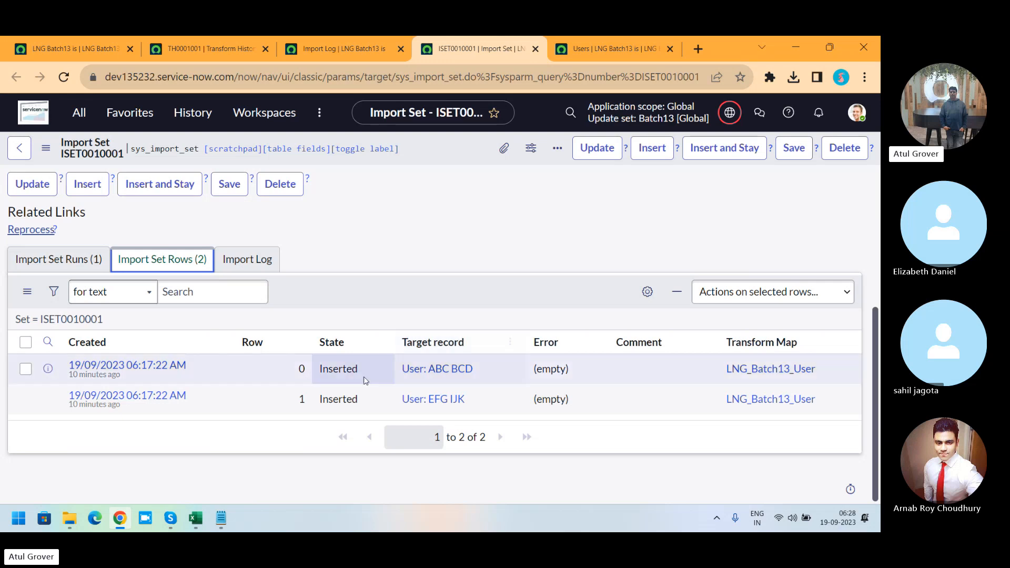
click(300, 368)
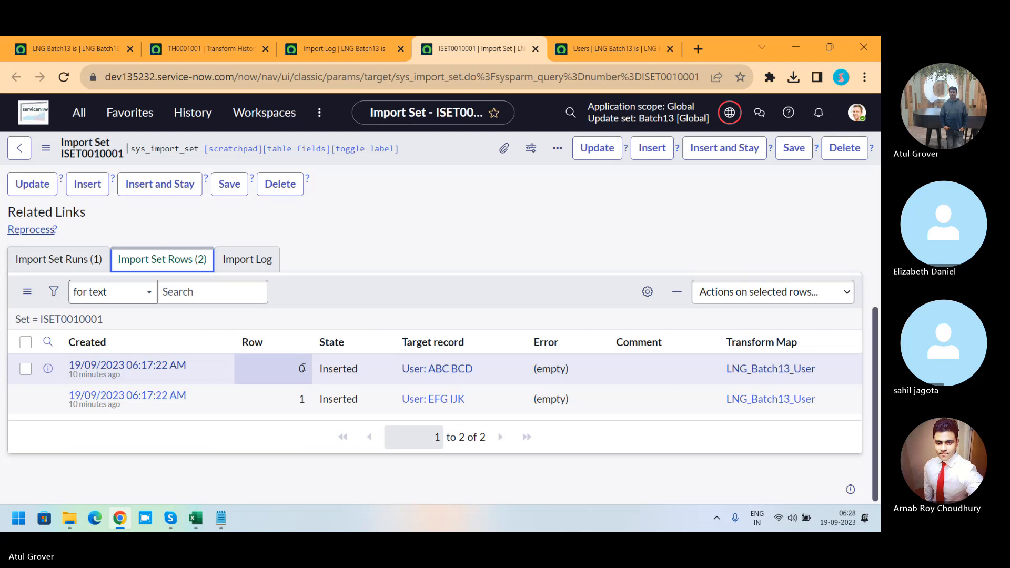
Step: Switch from the Users list to the Skype meeting window
click(601, 47)
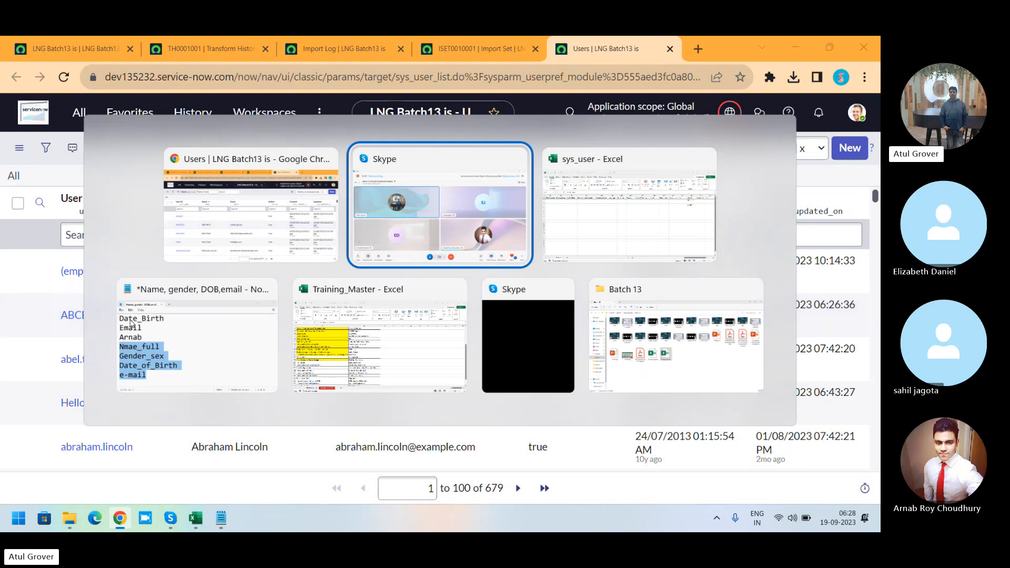
key(alt+Tab)
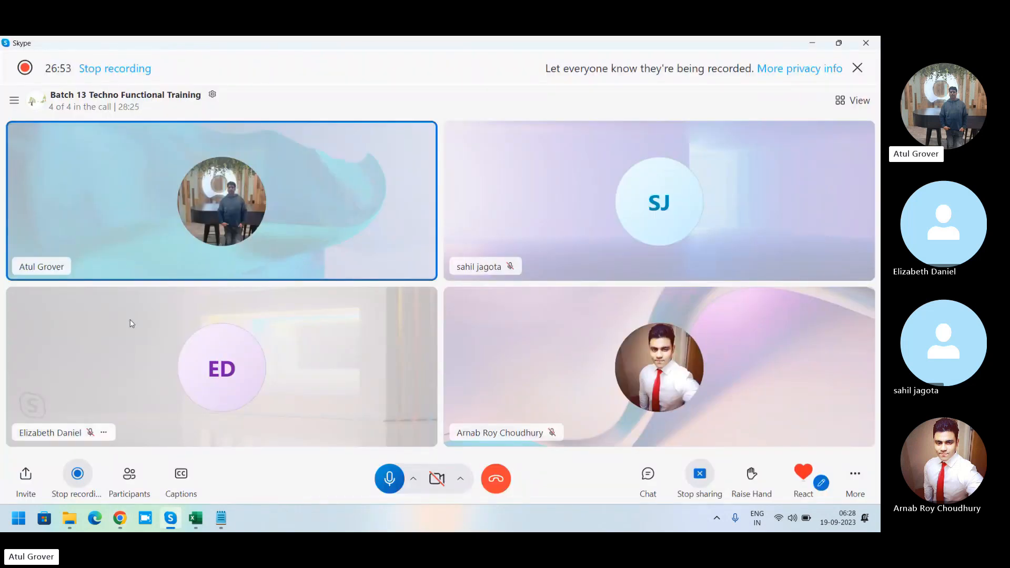
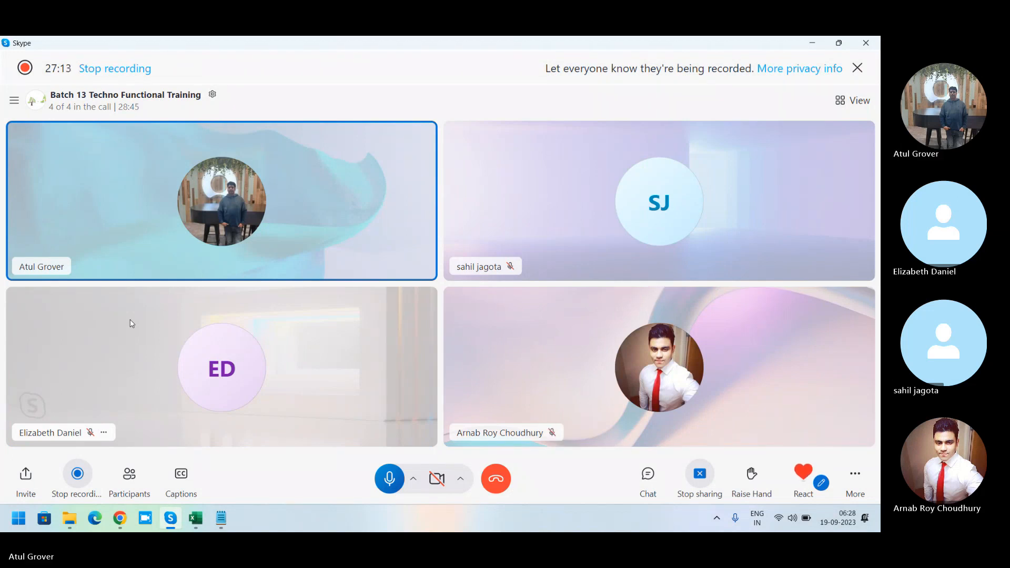
Step: Return to the browser and open the Load Data module by filtering the navigator for load data
click(121, 518)
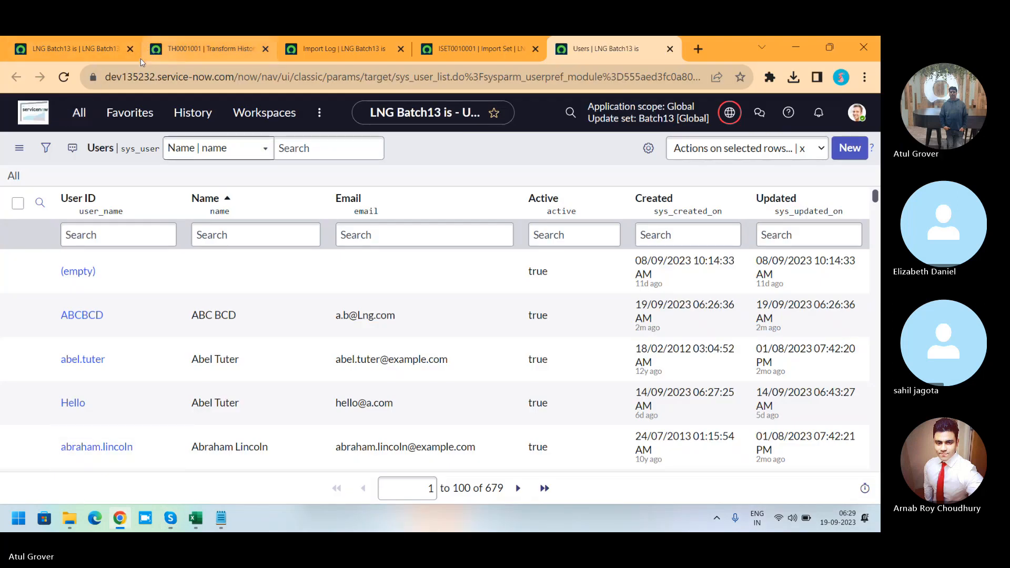
click(79, 49)
click(79, 113)
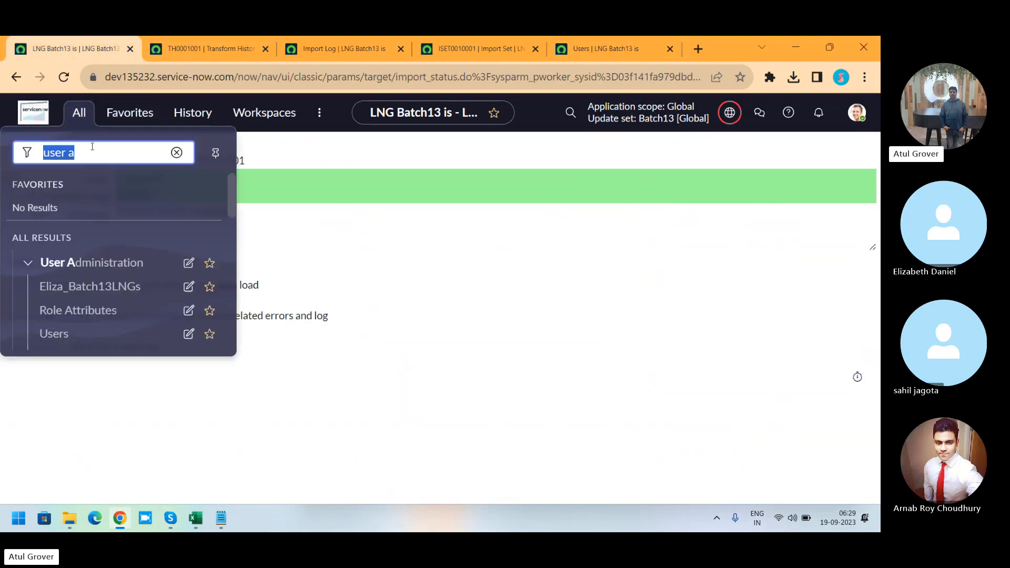
text(d)
key(BackSpace)
text(laod da)
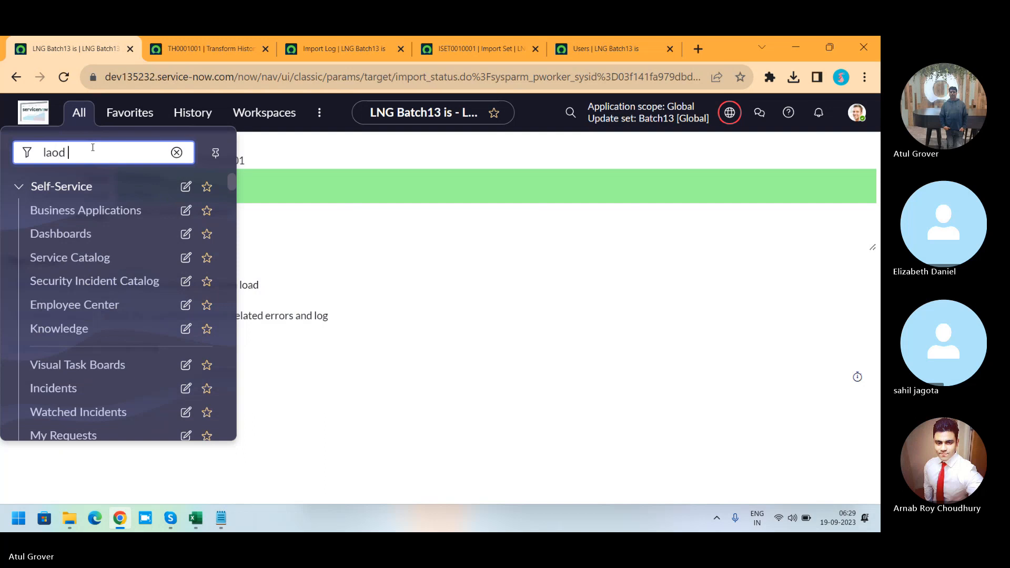
key(BackSpace)
key(BackSpace)
key(BackSpace)
key(BackSpace)
key(BackSpace)
key(BackSpace)
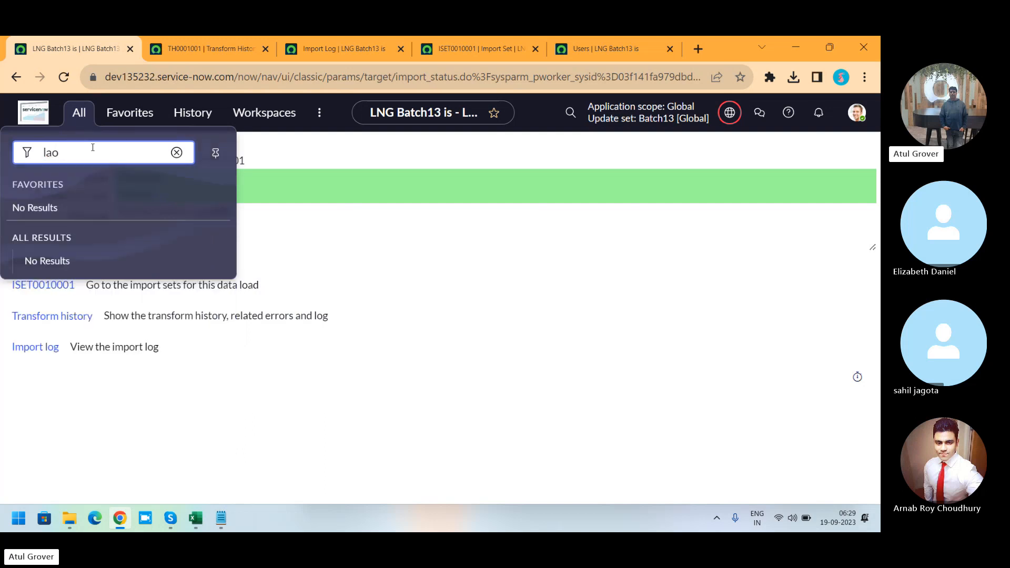
text(oad da)
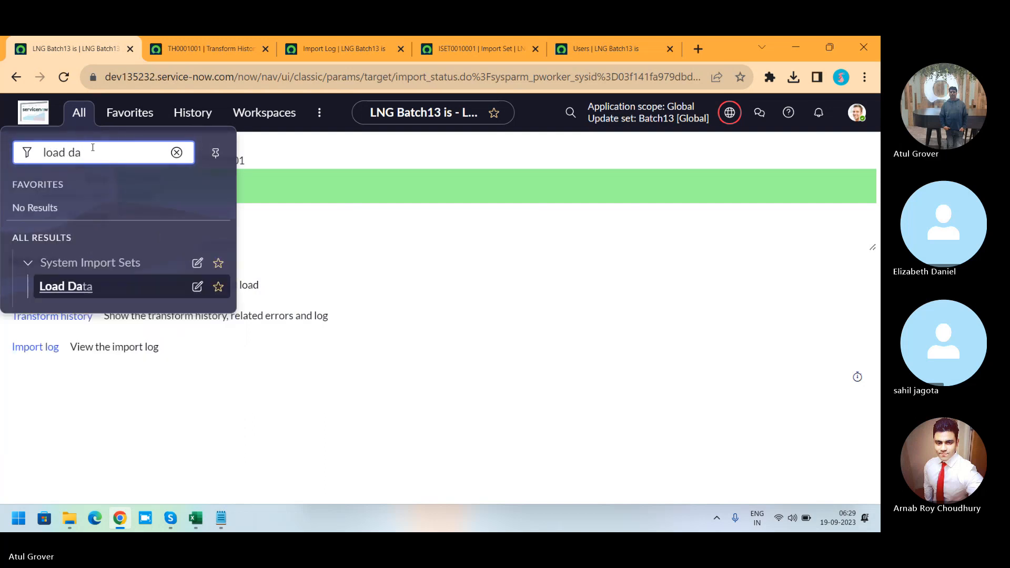
click(81, 288)
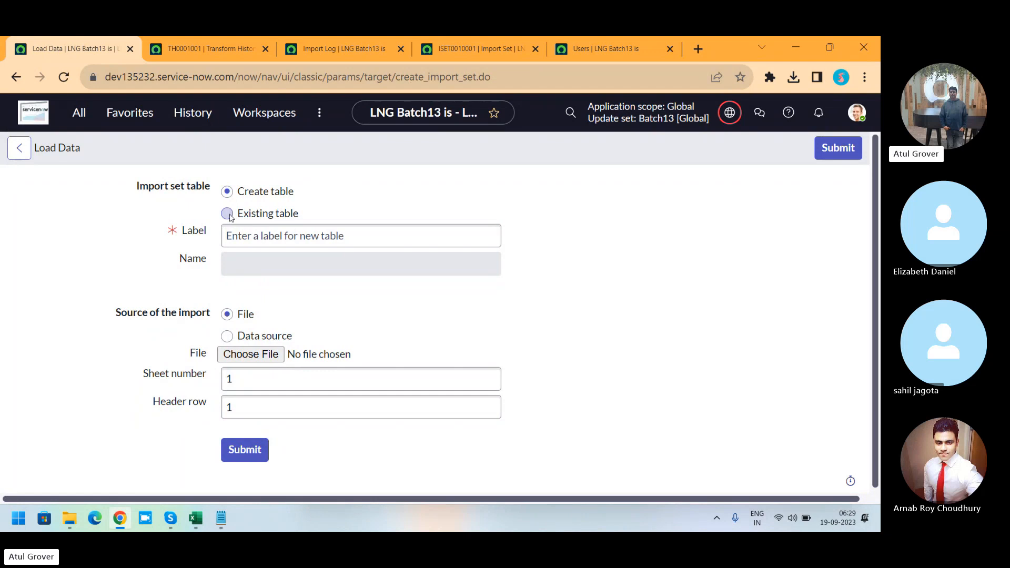
Step: Load sys_user.xlsx into the existing Batch13_user_data import set table and submit
click(228, 214)
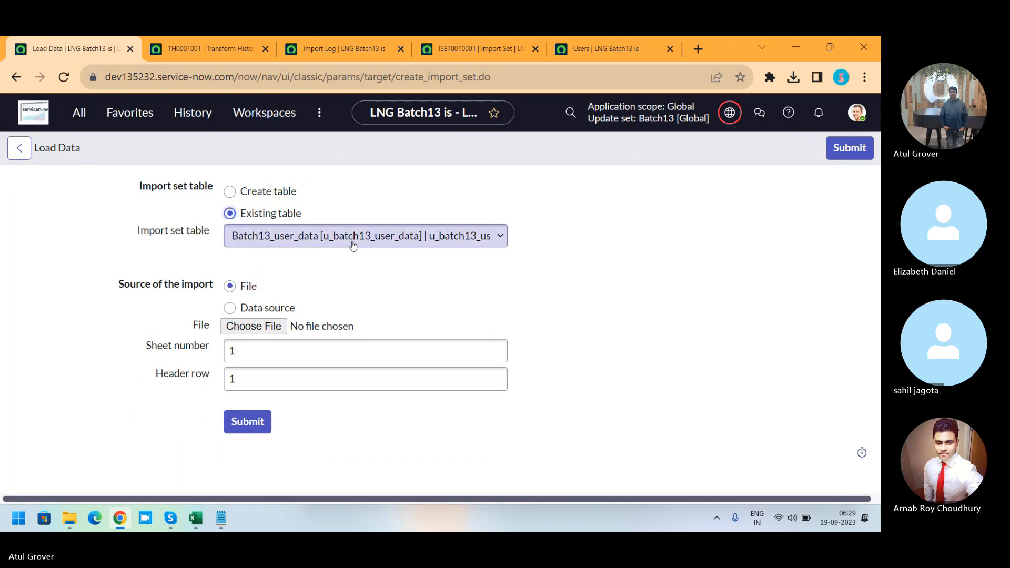
click(261, 329)
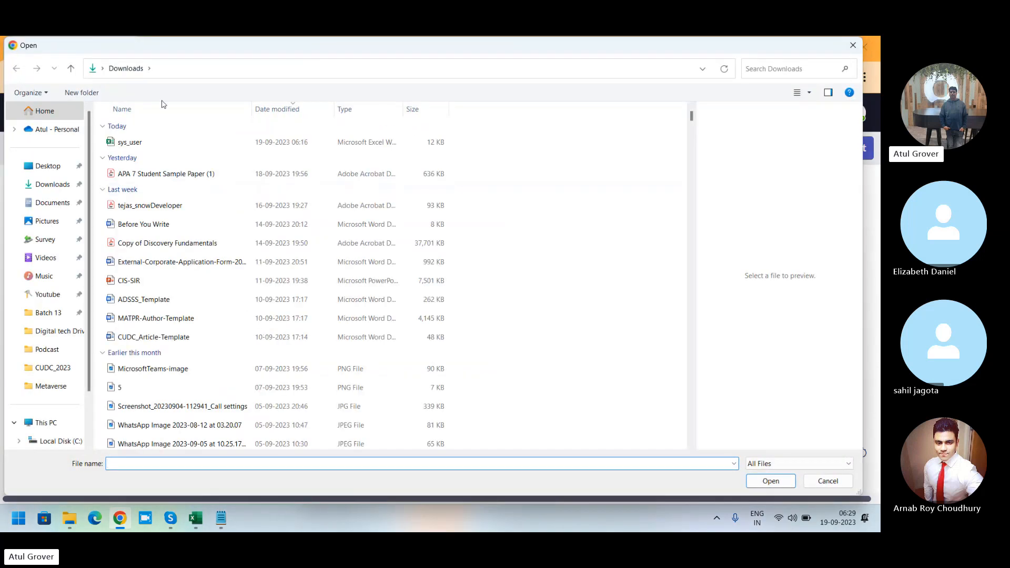
click(138, 143)
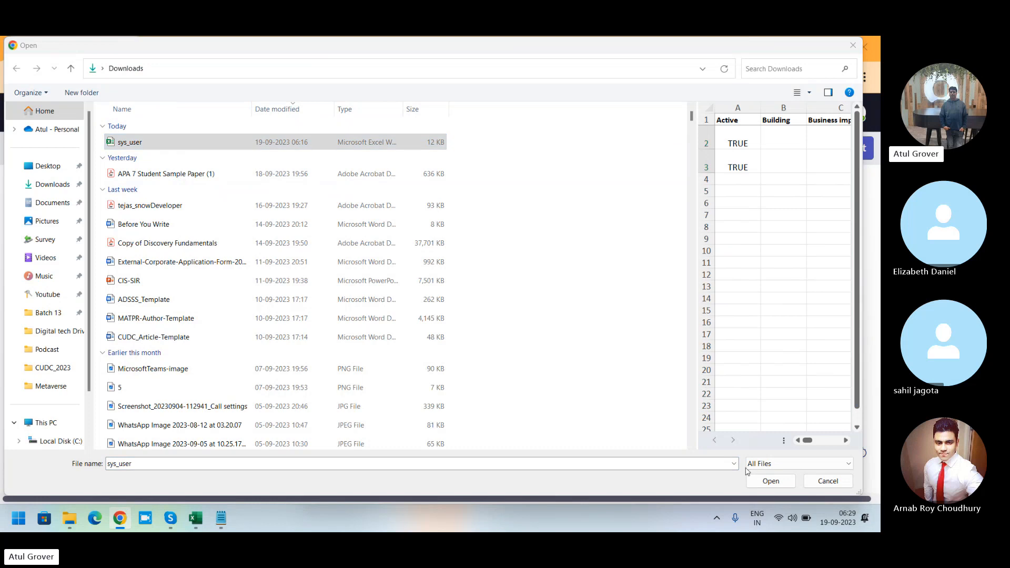
click(759, 481)
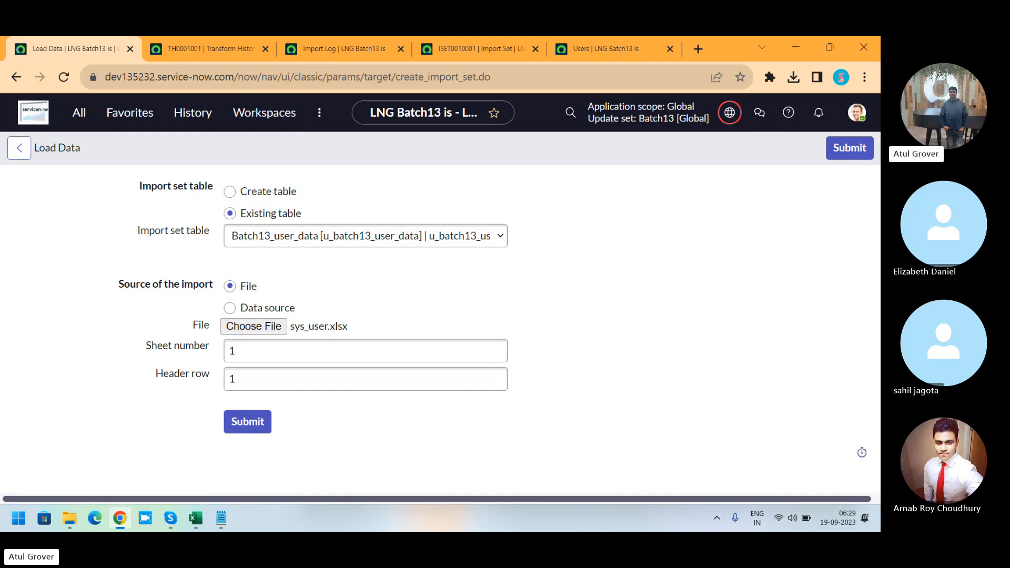
click(243, 424)
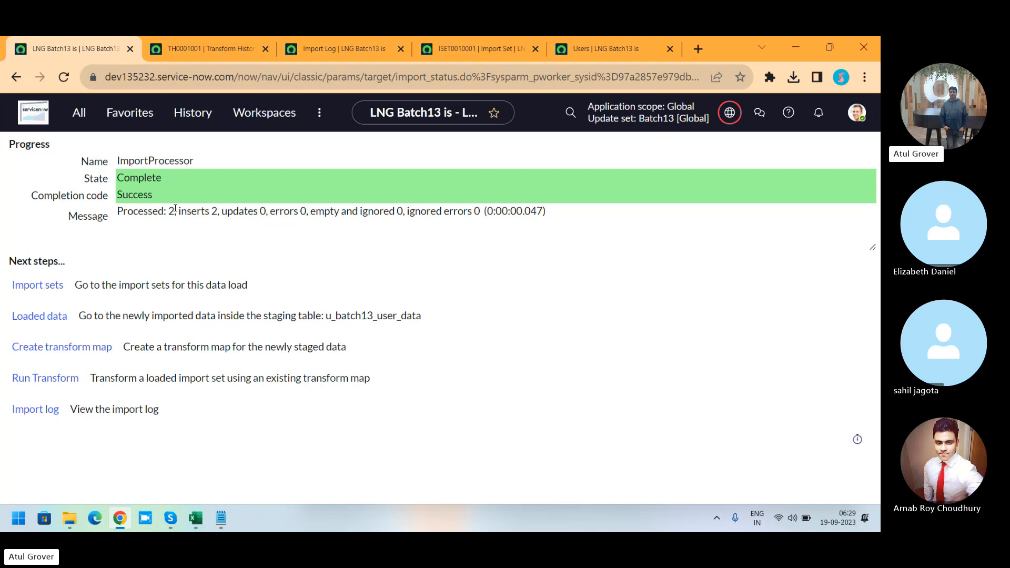
Step: Run the transform on import set ISET0010002 with the LNG_Batch13_User map
click(25, 386)
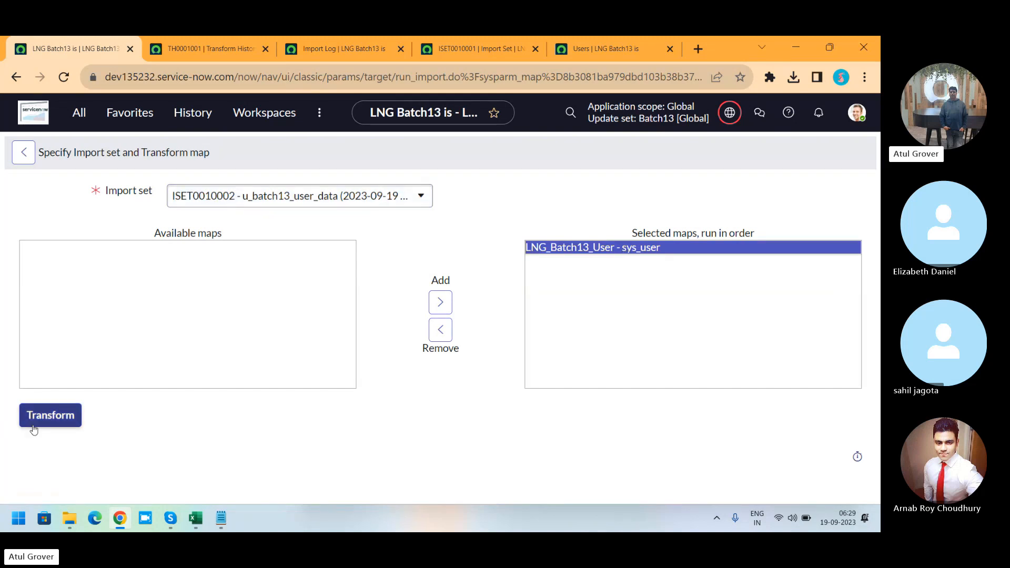
click(56, 423)
click(57, 423)
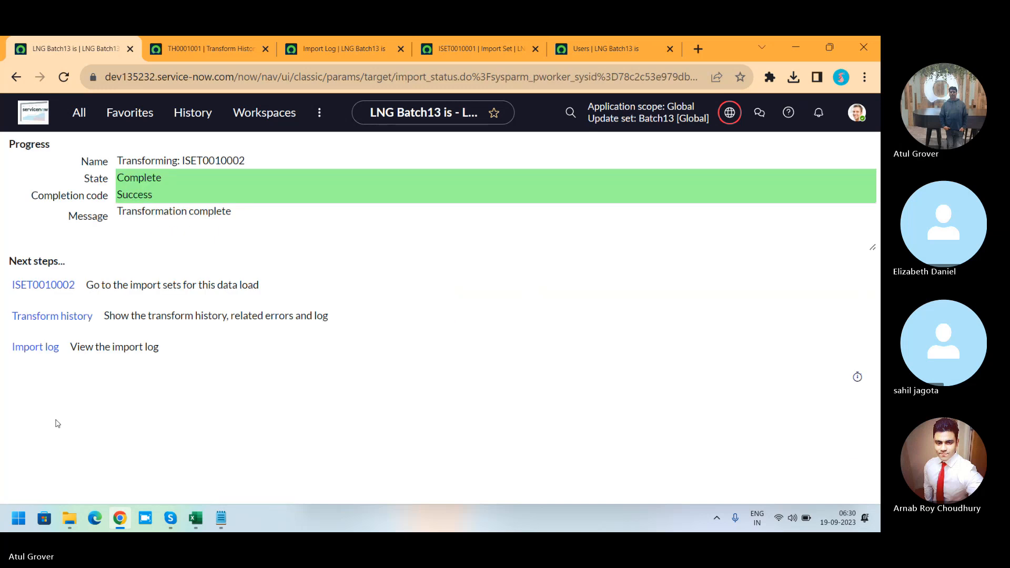
Step: Close the older transform history, import log and ISET0010001 tabs
click(265, 49)
click(265, 49)
click(265, 49)
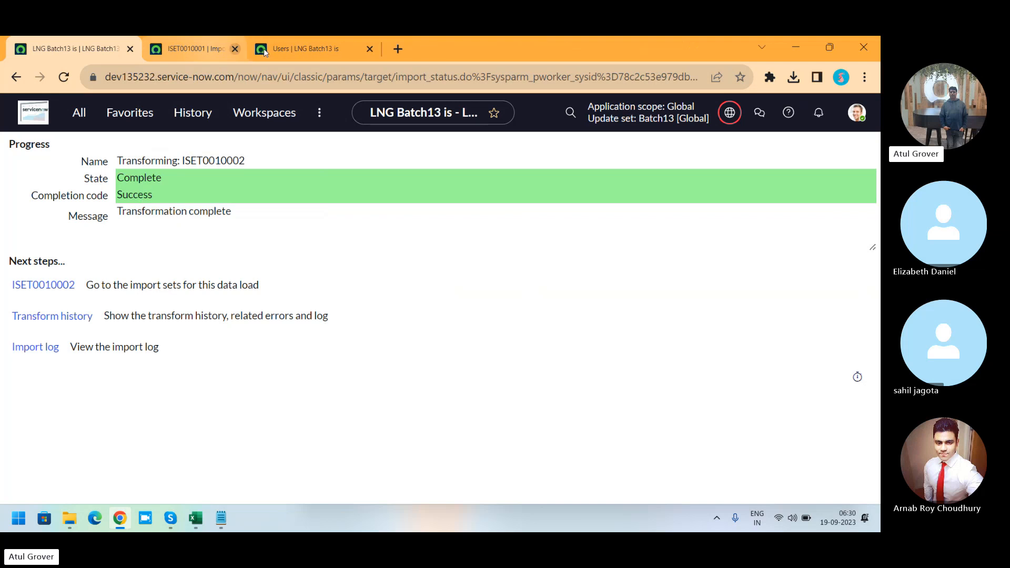
Step: Open the transform history and ISET0010002 in new tabs and review the run's total, inserts, errors and transform map columns
ctrl+click(54, 317)
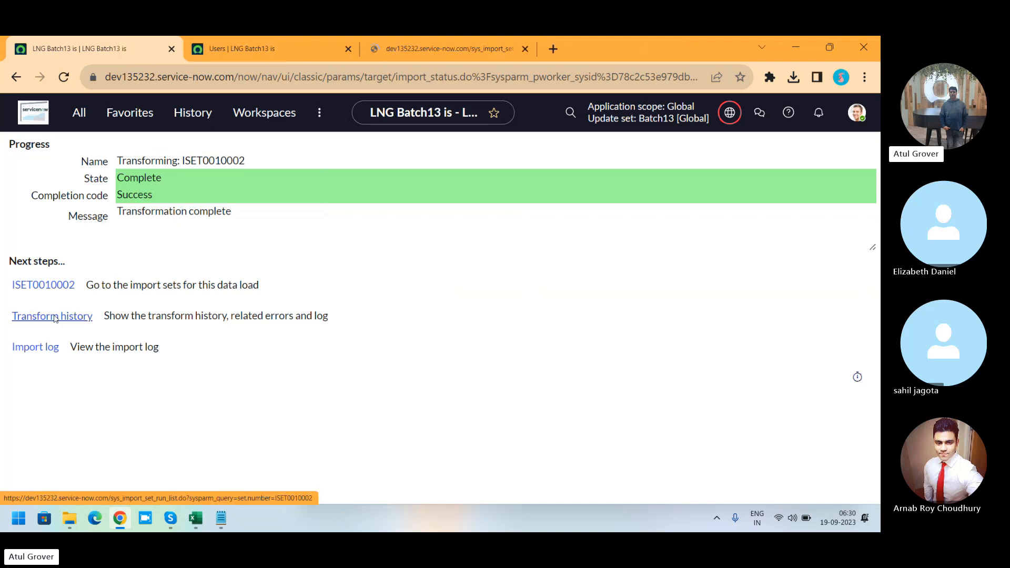
ctrl+click(45, 285)
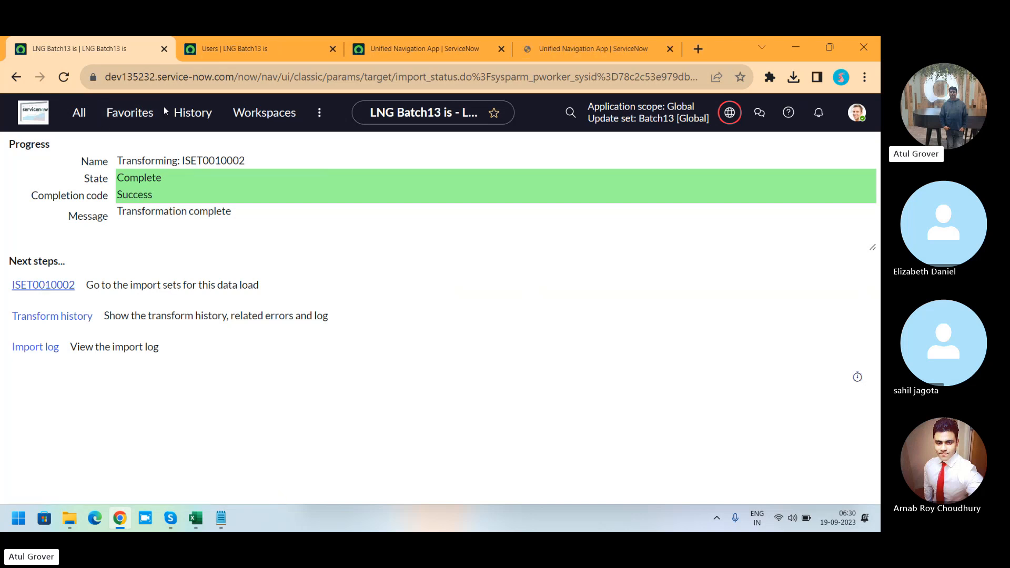
click(253, 47)
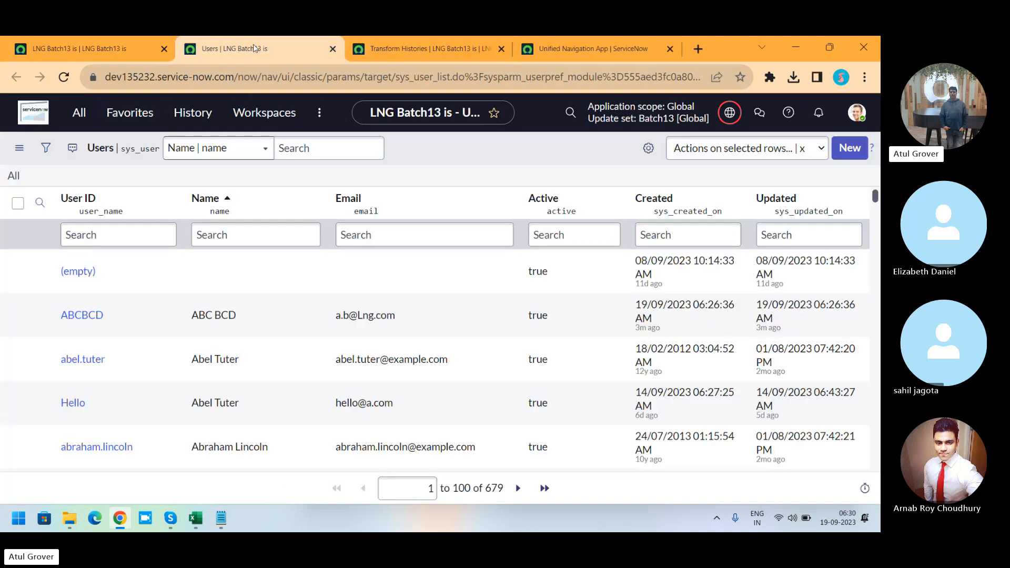
click(403, 58)
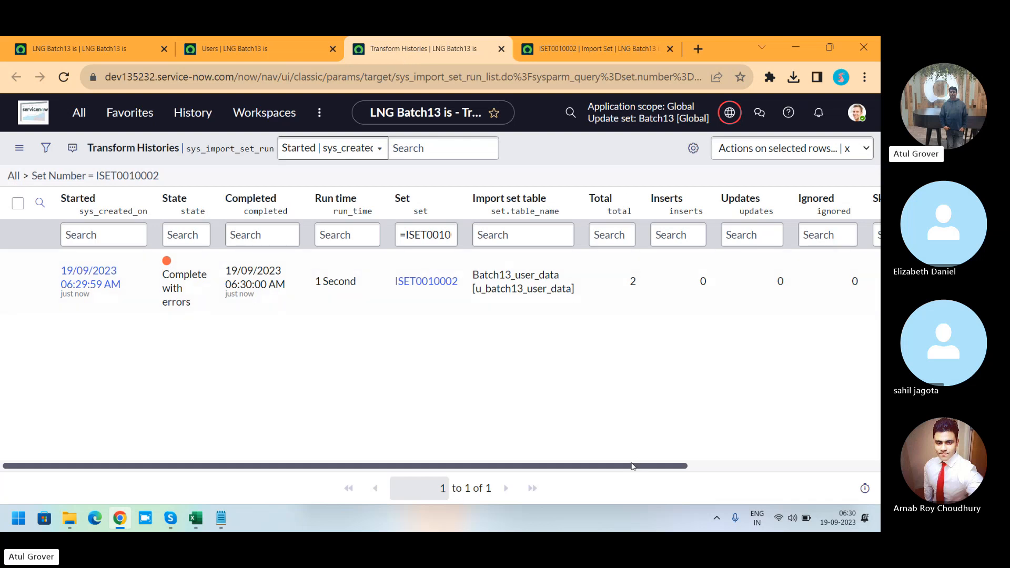
drag(633, 469, 836, 462)
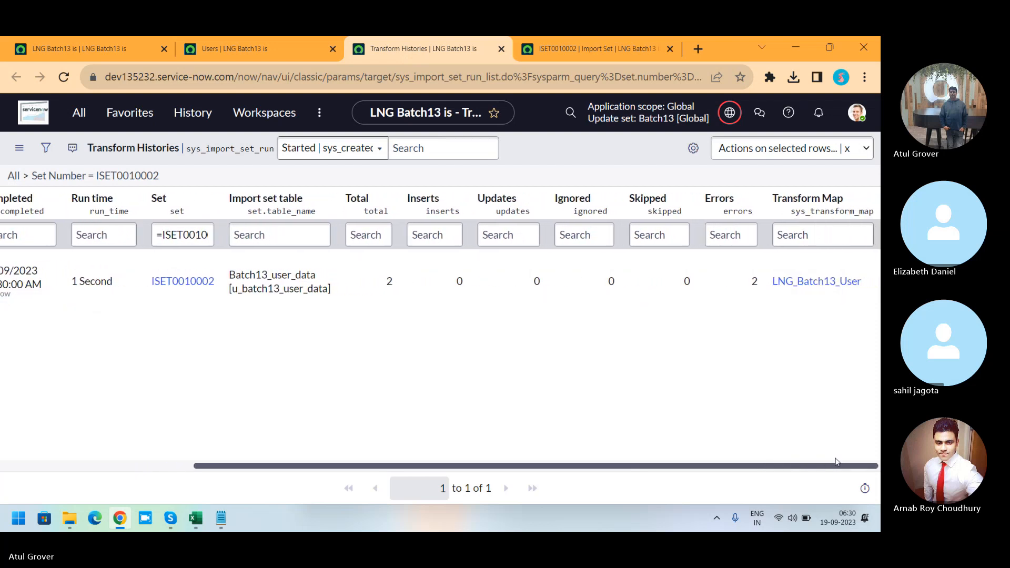
Step: Load the ISET0010002 import set's related lists and review the errors of its import set rows
click(573, 49)
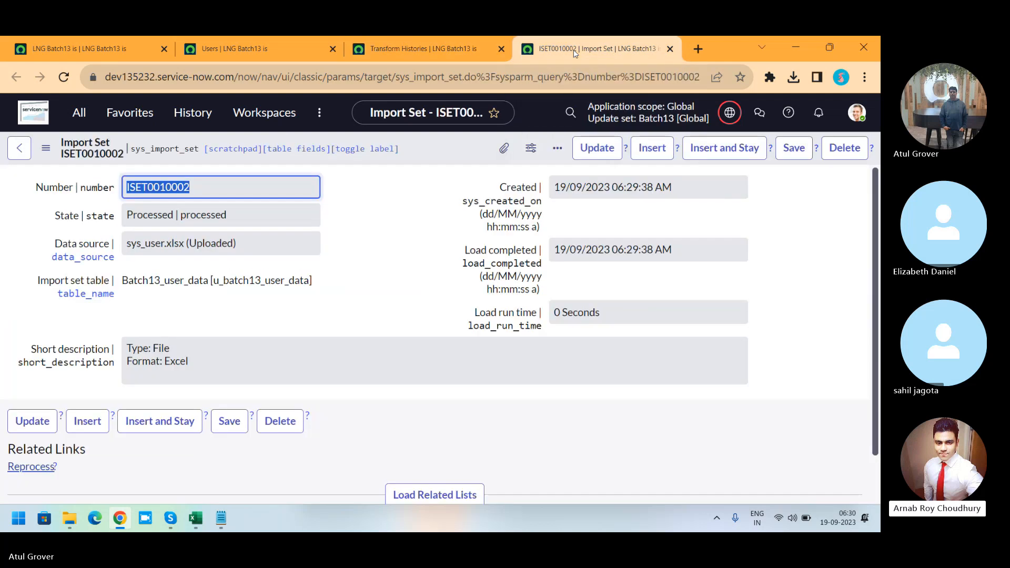
scroll(874, 185, down, 1)
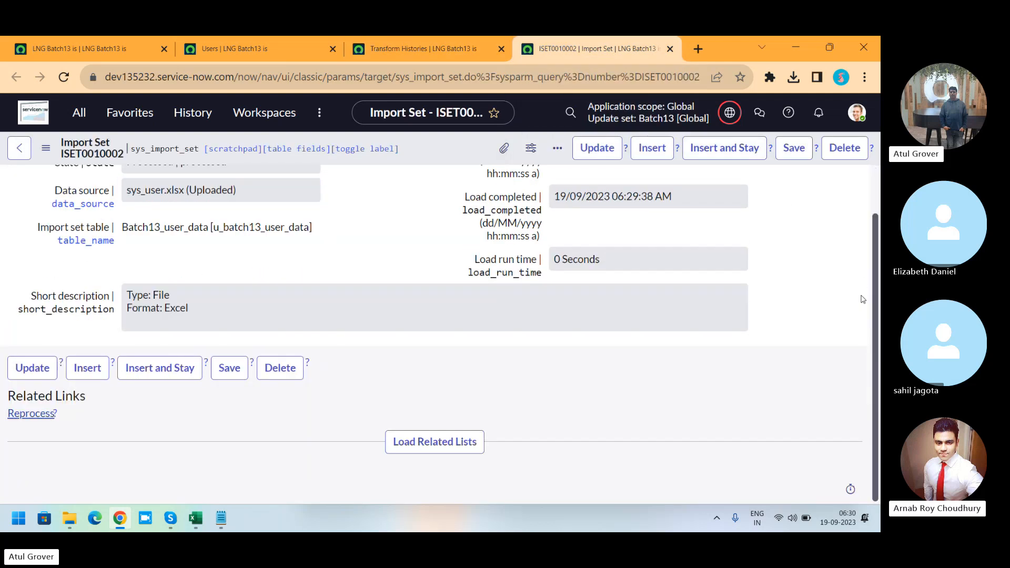
click(447, 443)
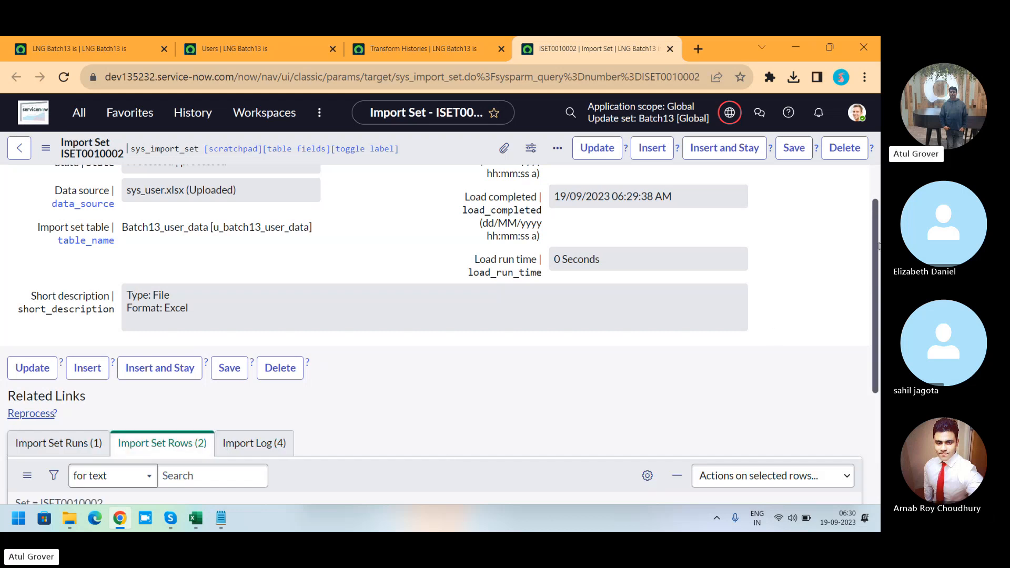
scroll(877, 244, down, 4)
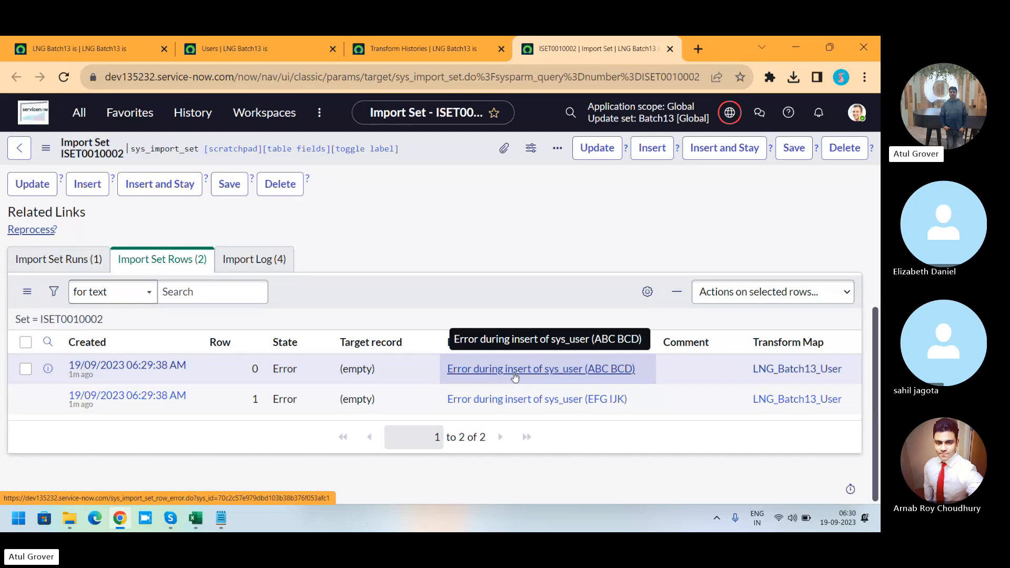
Step: Switch to the sys_user workbook in Excel, enter Mr. as the Title for user ABCBCD, and save
key(alt+Tab)
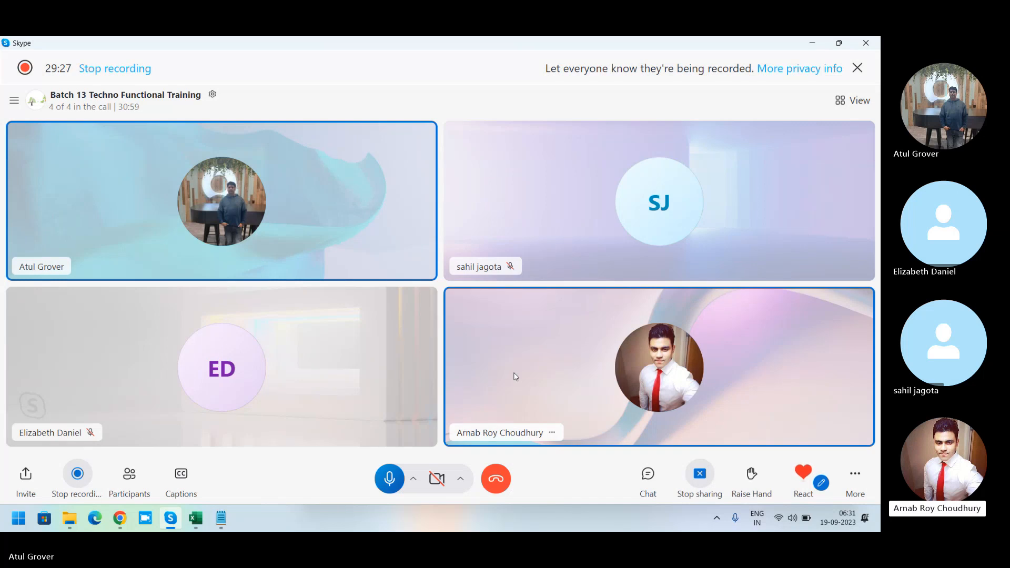
click(199, 519)
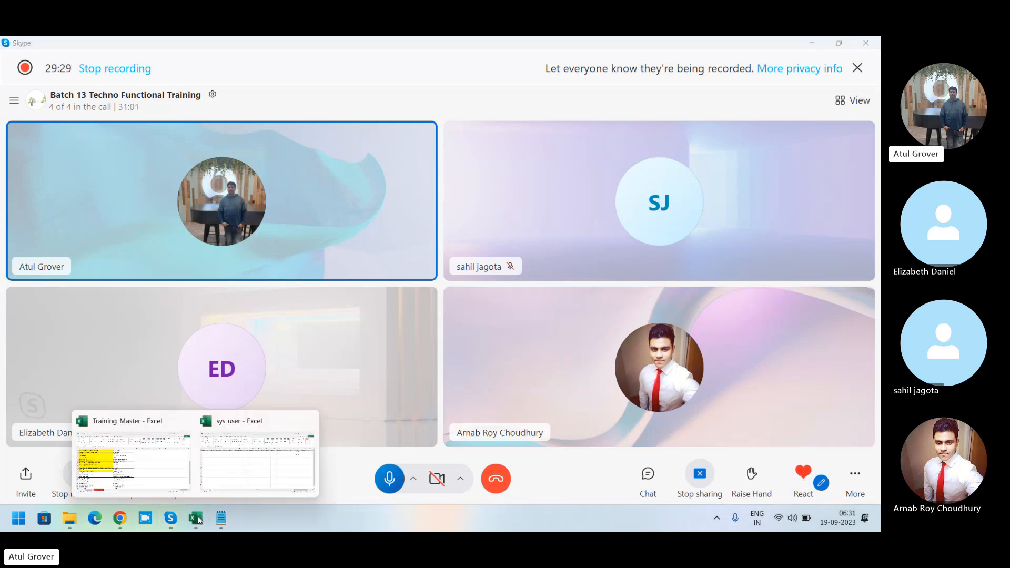
click(260, 463)
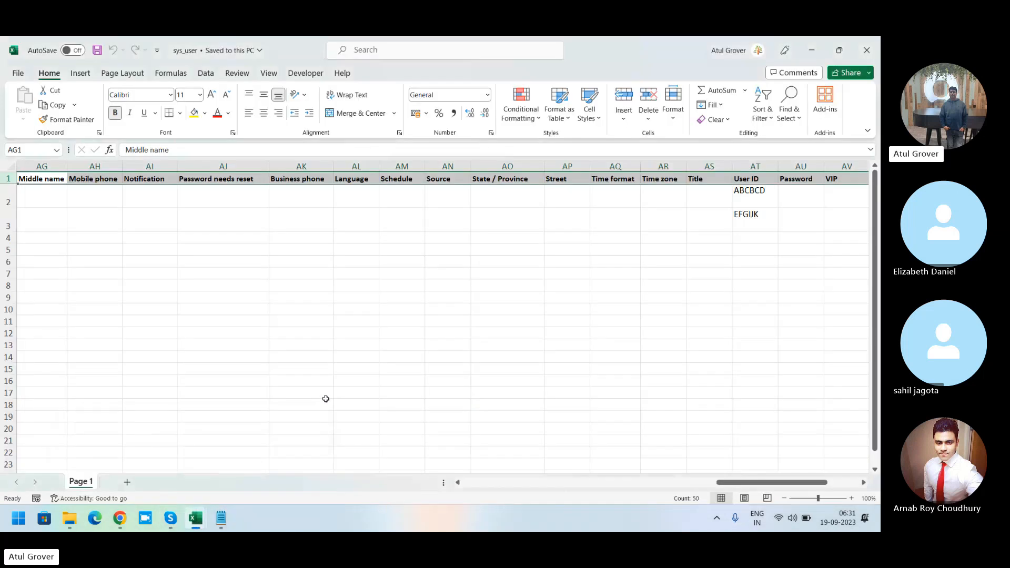
click(719, 190)
text(Mr.)
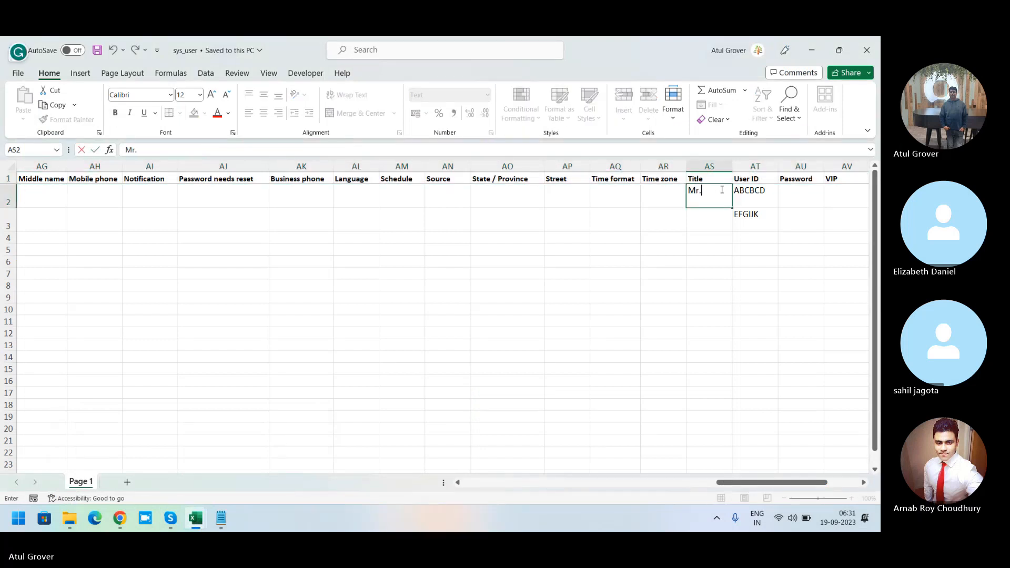
click(98, 51)
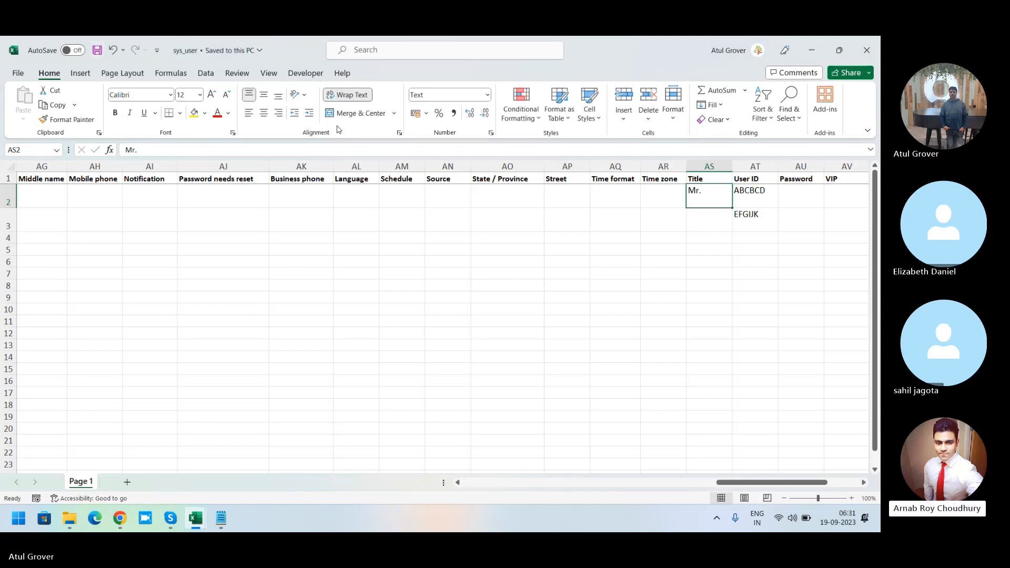
Step: Enter Miss as the Title for user EFGIJK
click(698, 223)
text(Mr.)
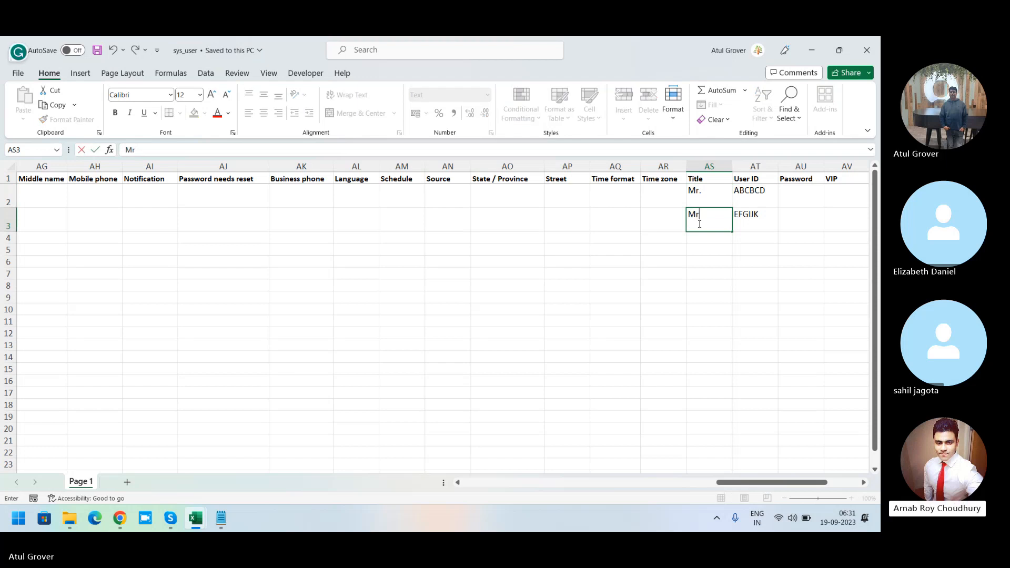
key(BackSpace)
key(BackSpace)
text(iss)
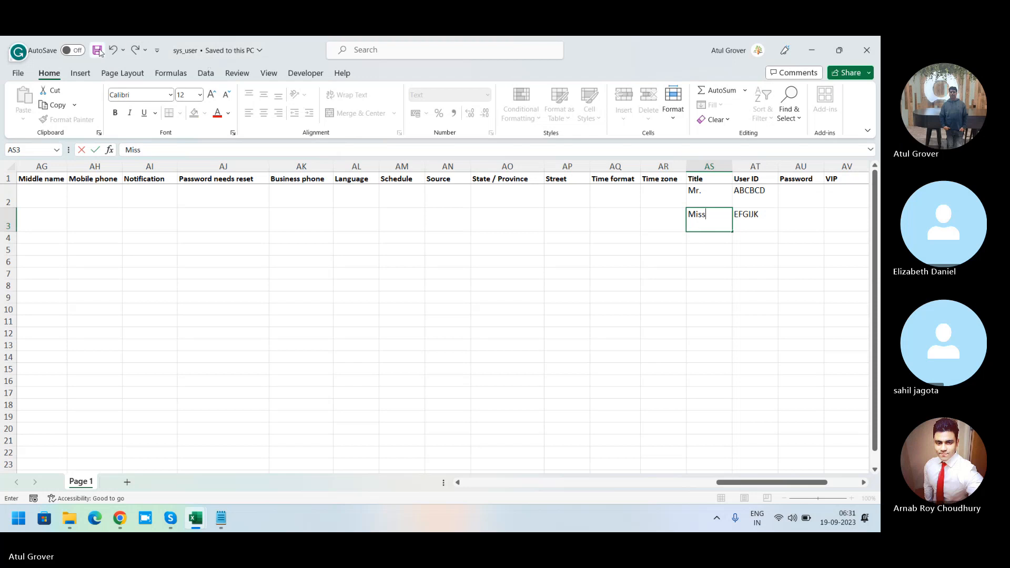
key(ctrl+Return)
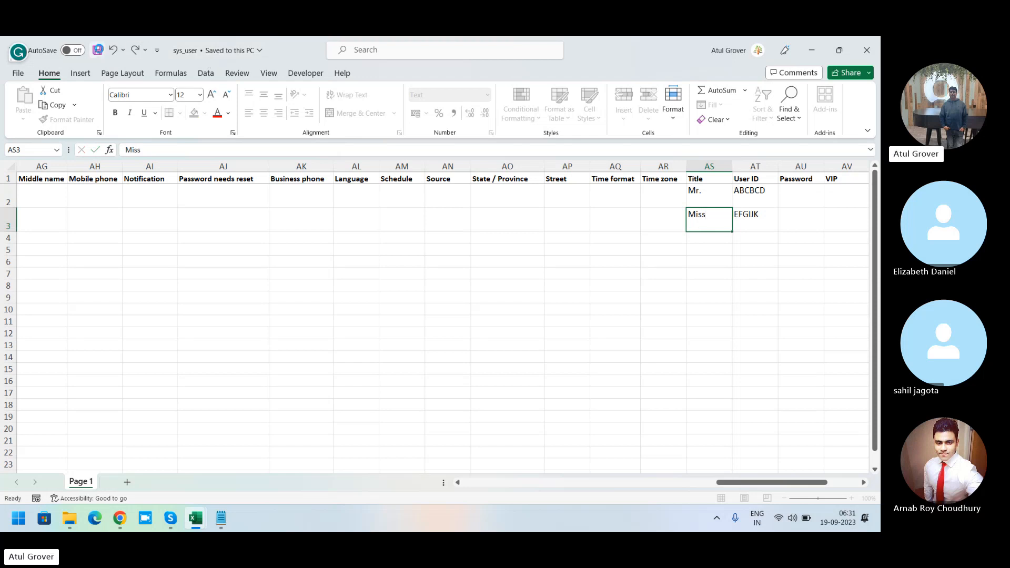
Step: Return to the browser and close the Users, Transform Histories and ISET0010002 tabs
click(120, 518)
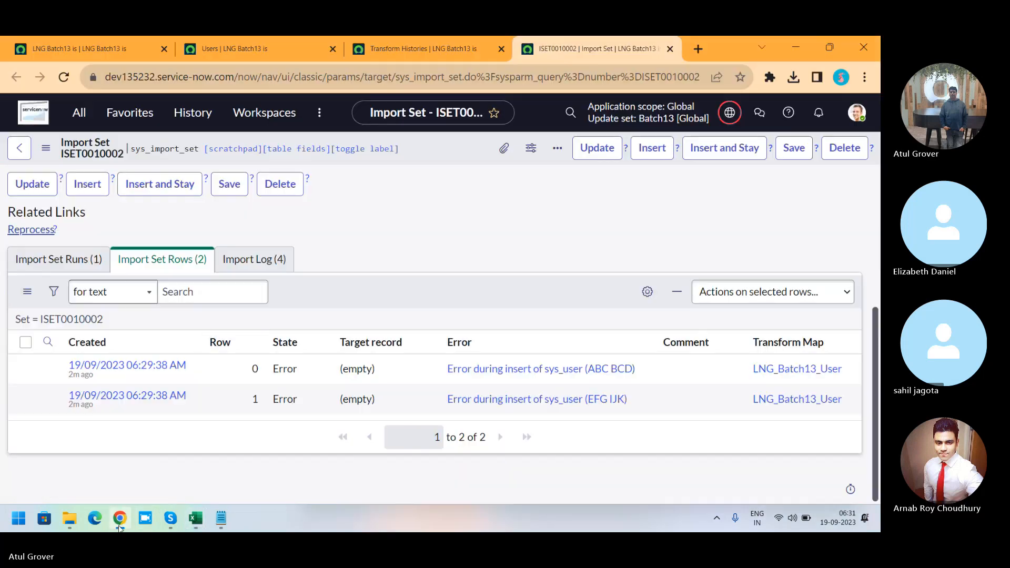
click(332, 49)
click(332, 49)
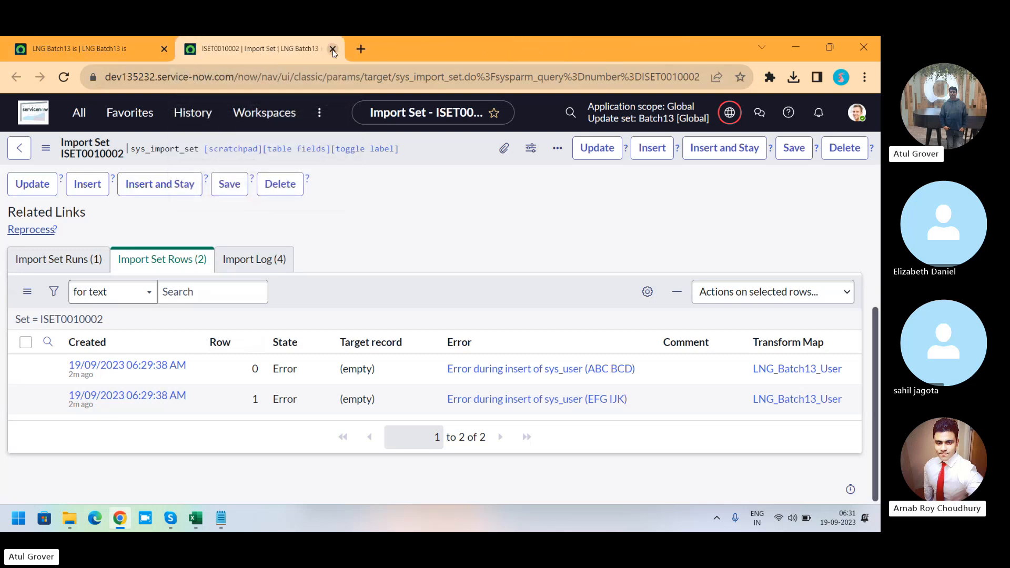
click(332, 50)
Step: Reopen the Load Data module from the navigator
click(79, 113)
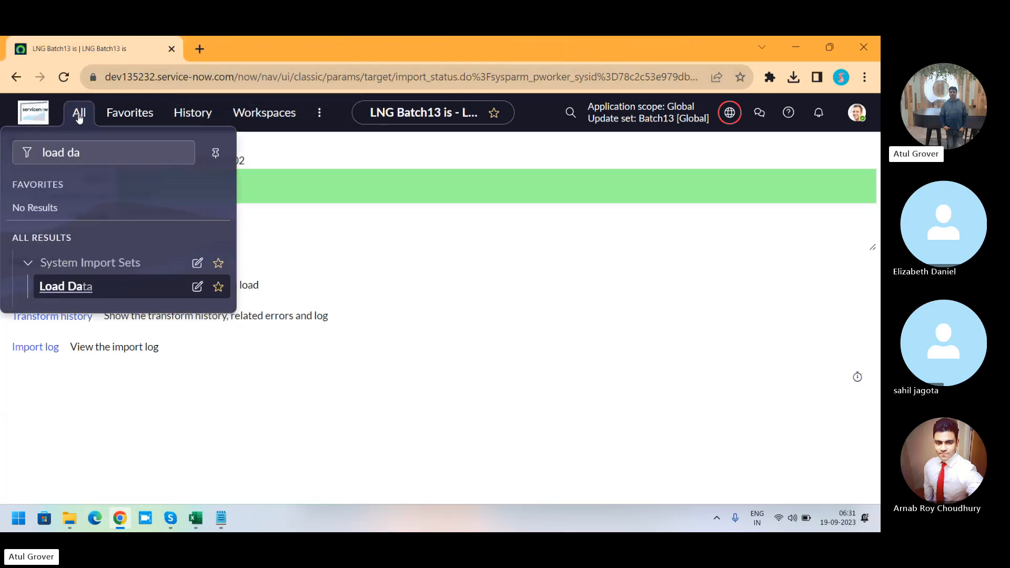
click(153, 286)
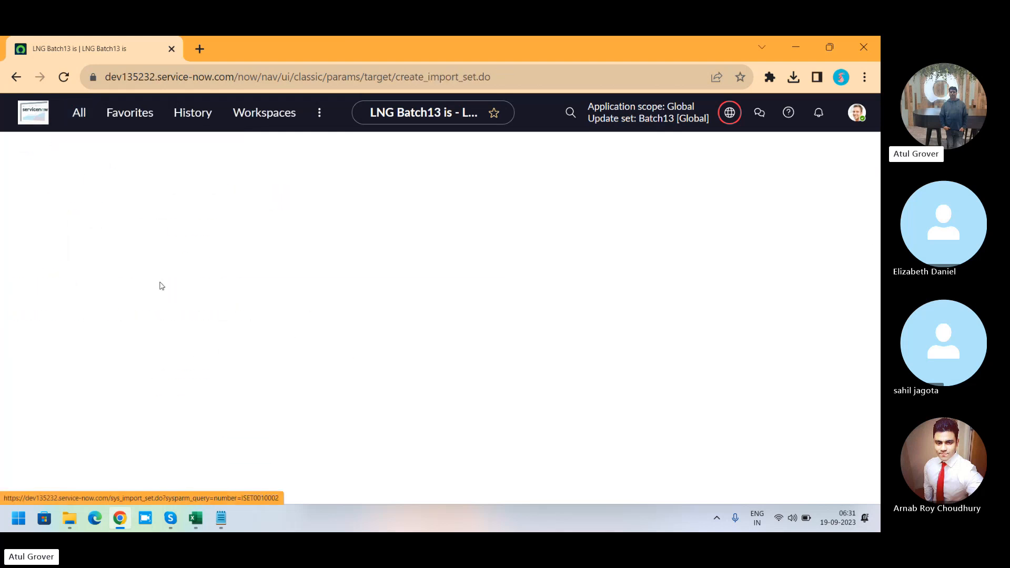
Step: Load the sys_user.xlsx file from Downloads into the existing Batch13_user_data import set table
click(230, 214)
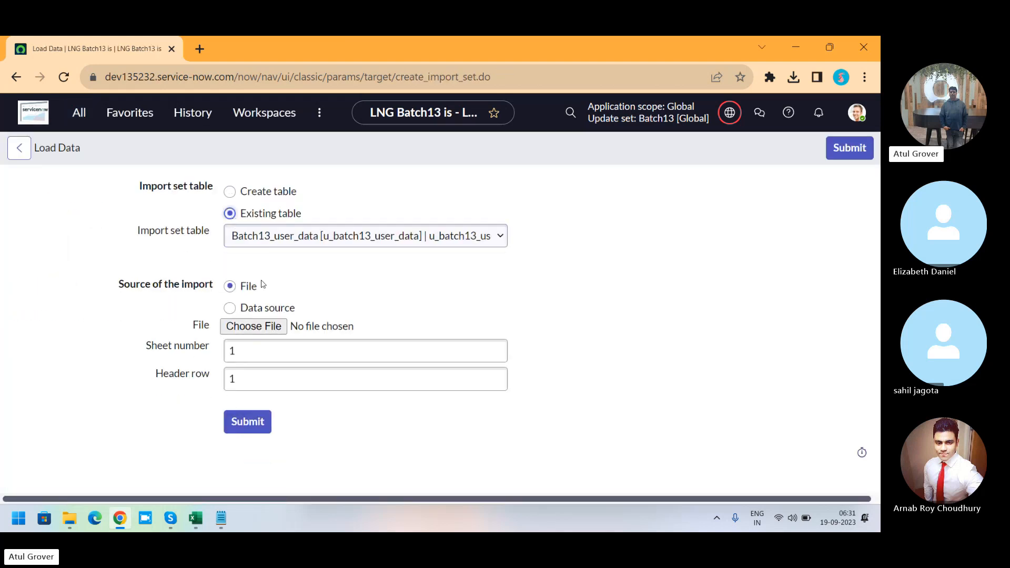
click(266, 325)
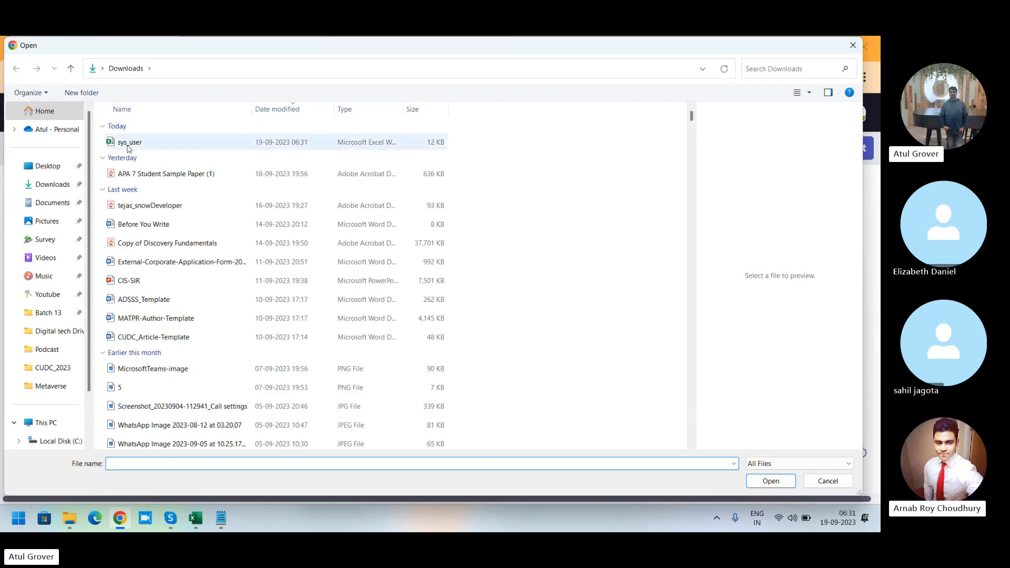
click(129, 145)
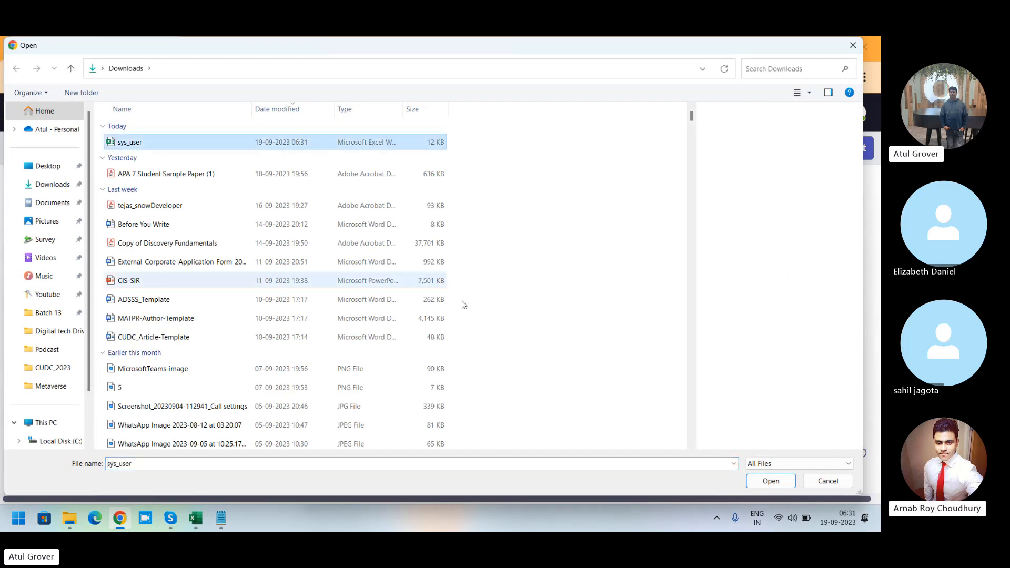
click(780, 481)
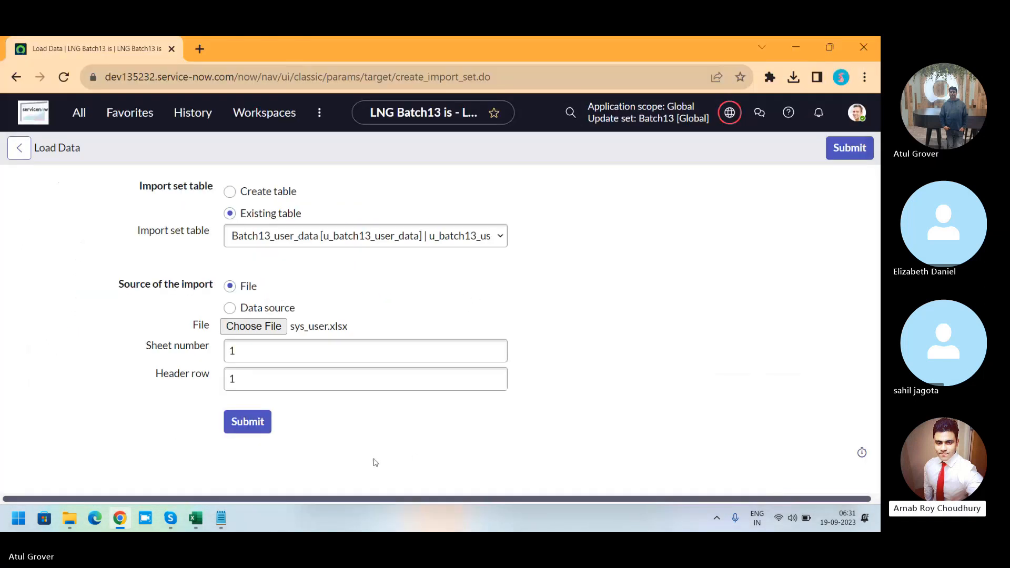
click(263, 421)
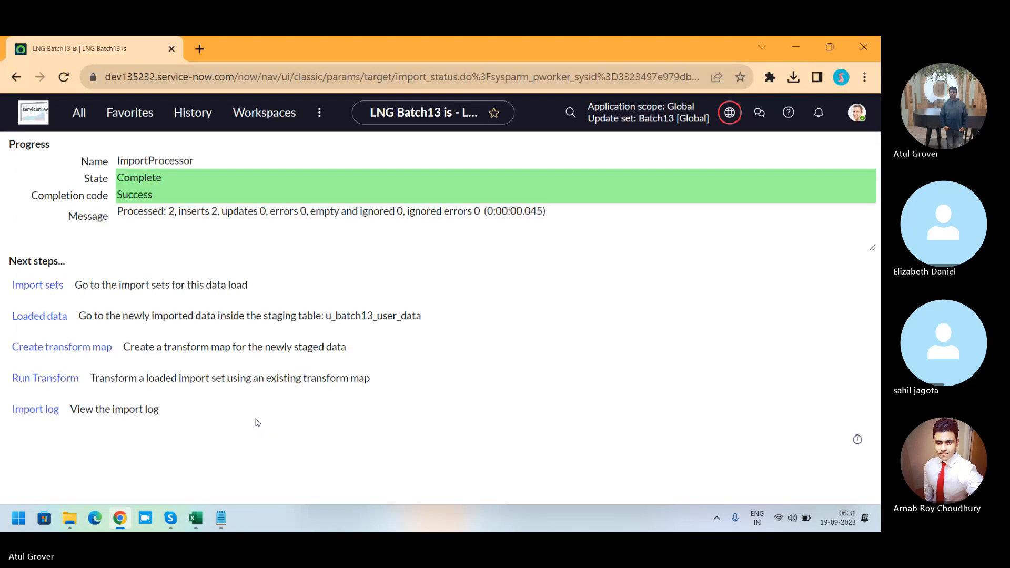
Step: Transform the new import set with the LNG_Batch13_User map and open its transform history in a new tab
click(60, 383)
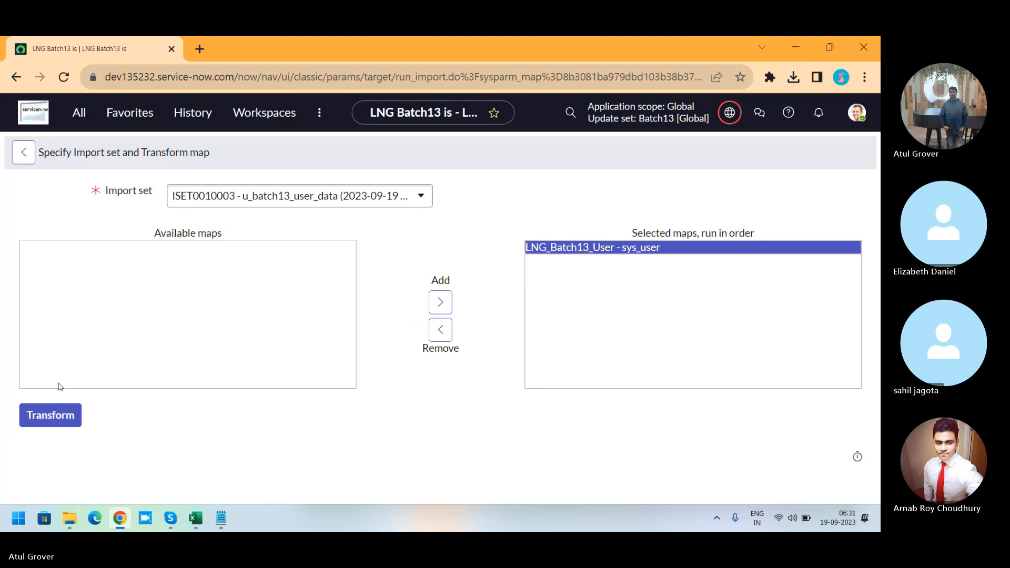
click(54, 419)
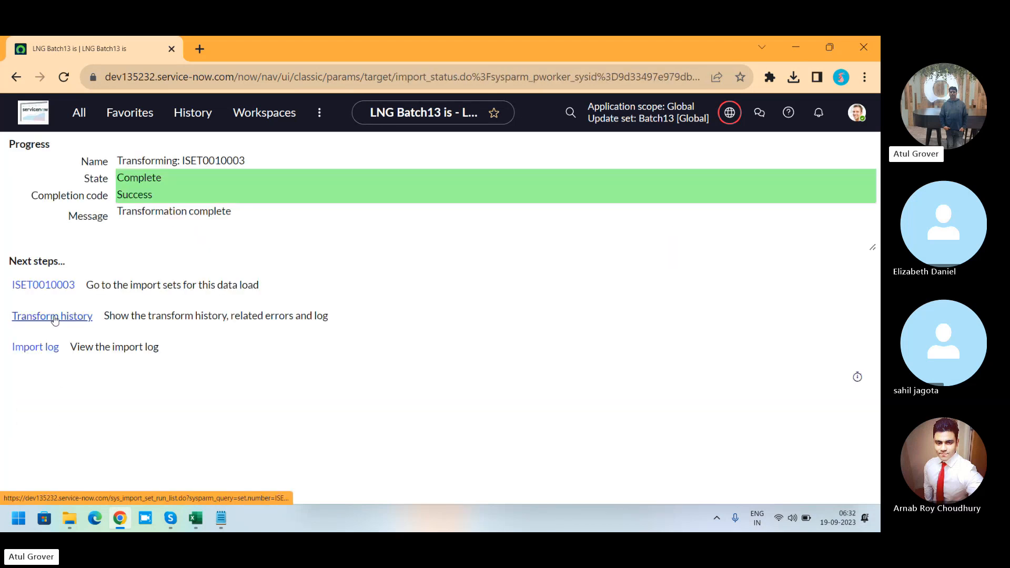
middle_click(55, 317)
click(260, 59)
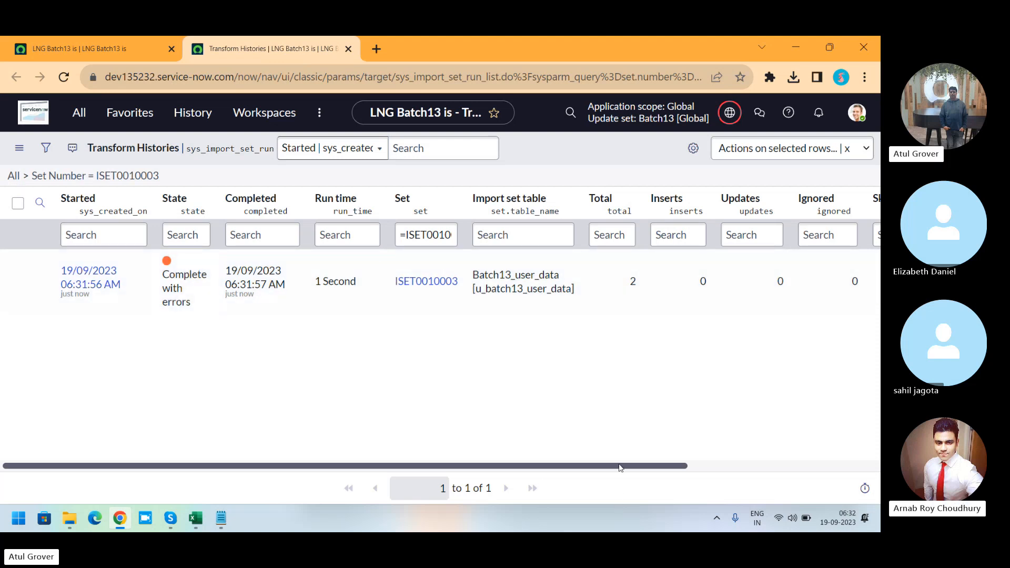
drag(620, 467, 500, 478)
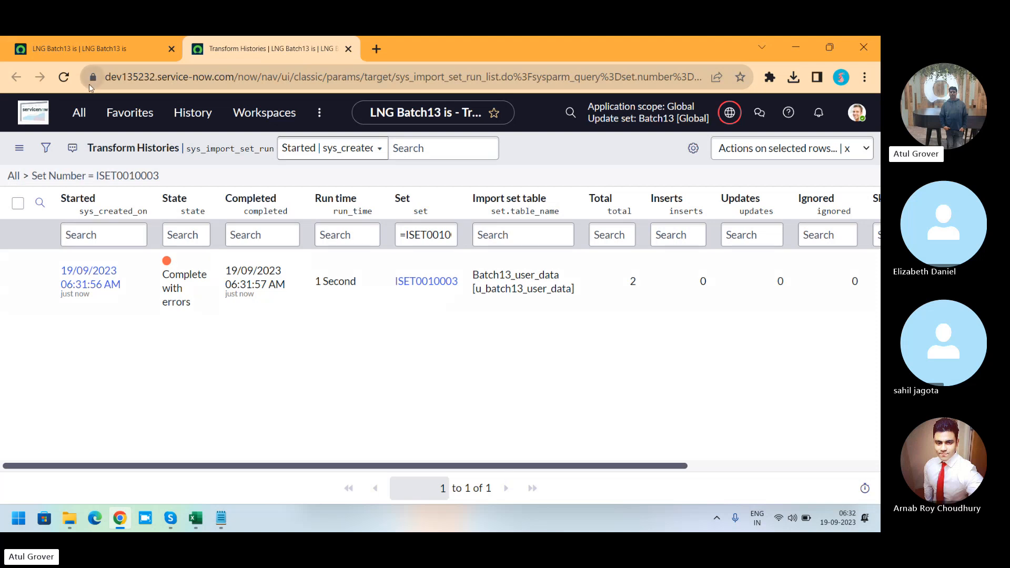
click(107, 42)
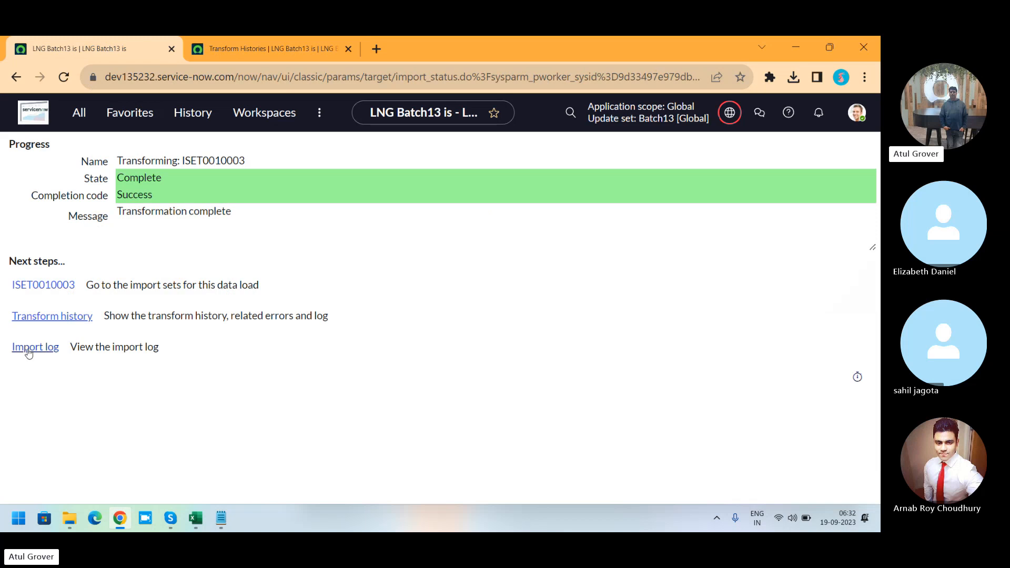
Step: Open import set ISET0010003 in a new tab and review its import set rows and import log errors
middle_click(53, 289)
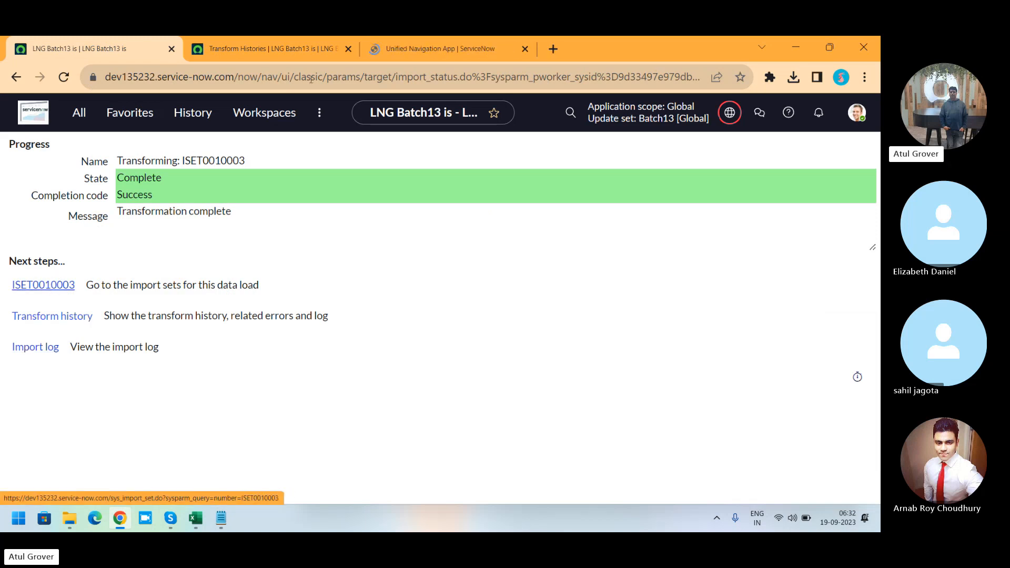
click(436, 47)
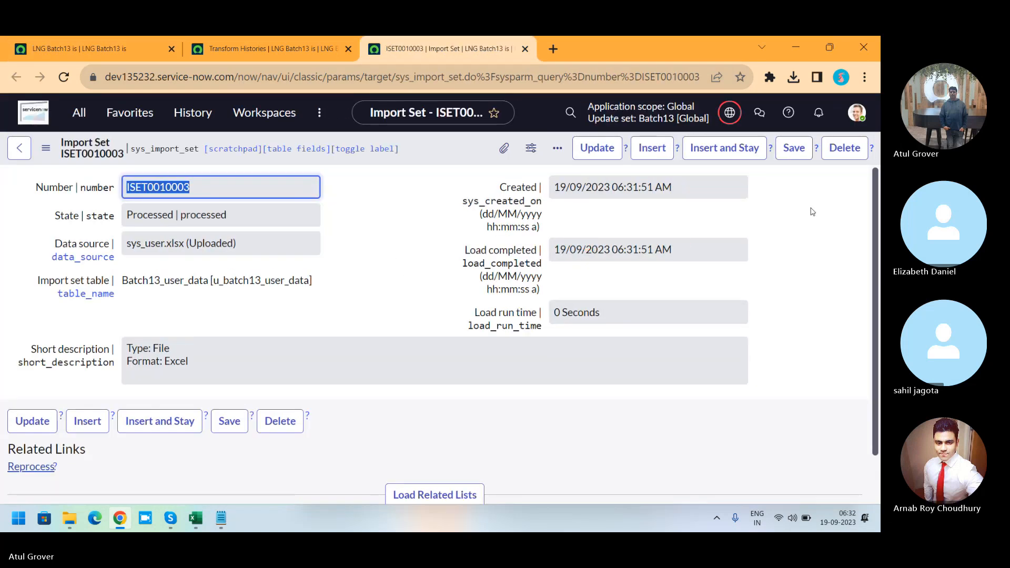
scroll(876, 196, down, 1)
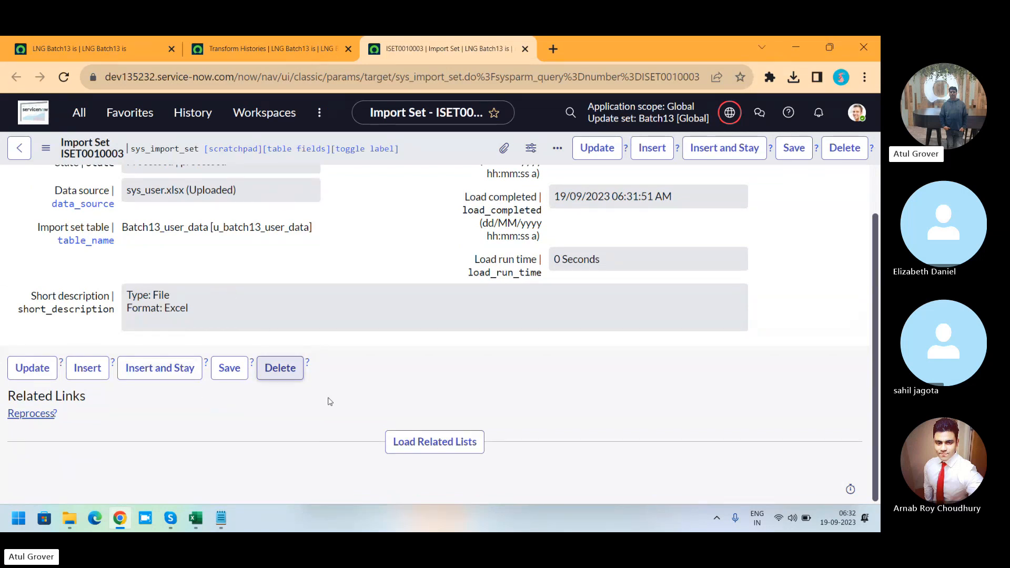
click(425, 451)
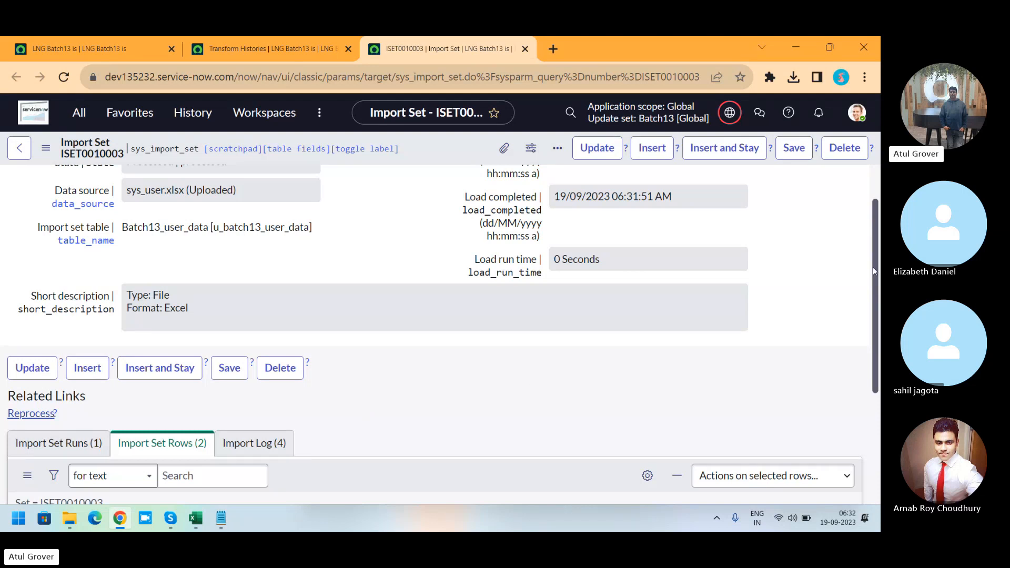
scroll(873, 266, down, 4)
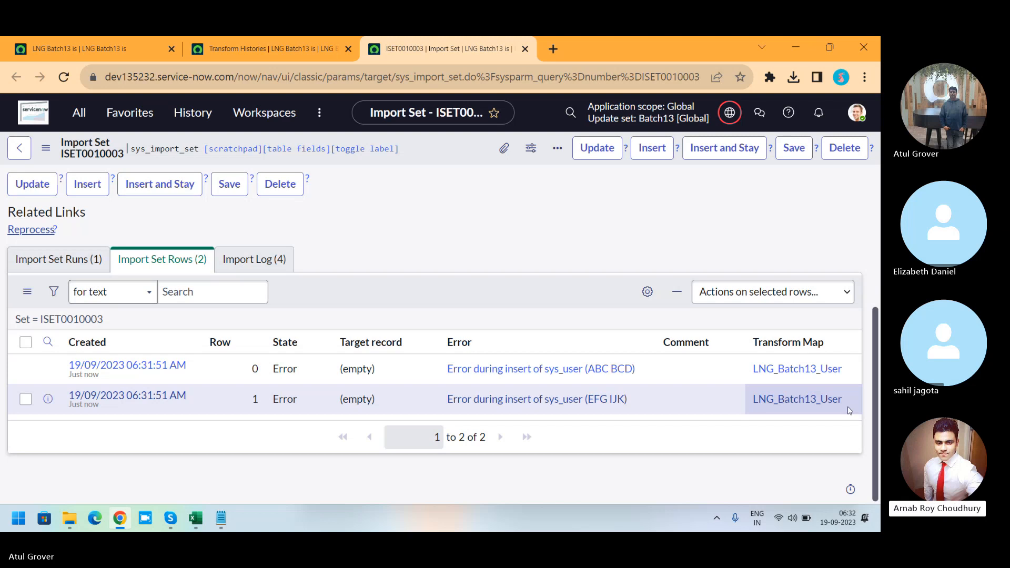
key(alt+Tab)
key(alt+Tab)
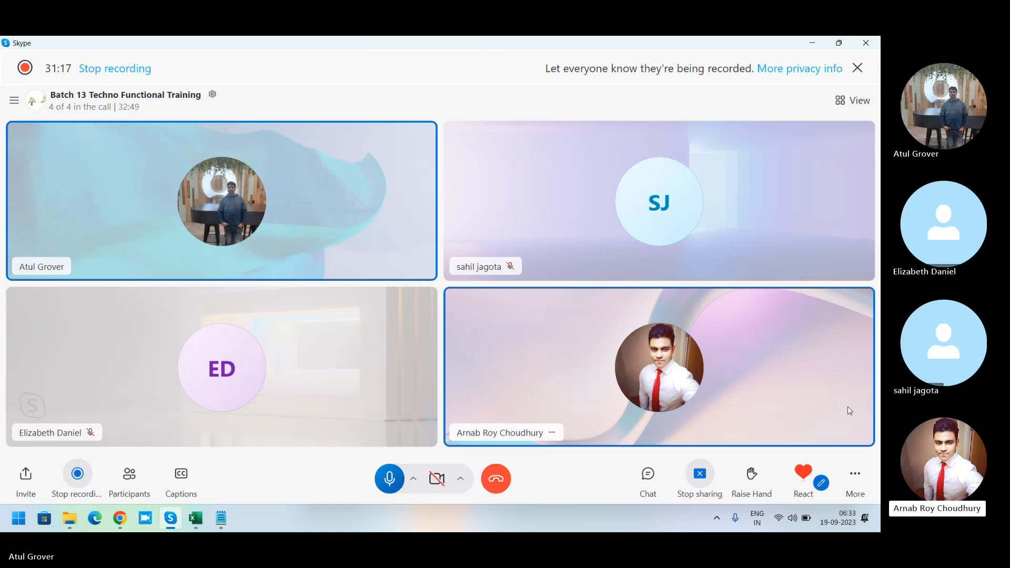
key(alt+Tab)
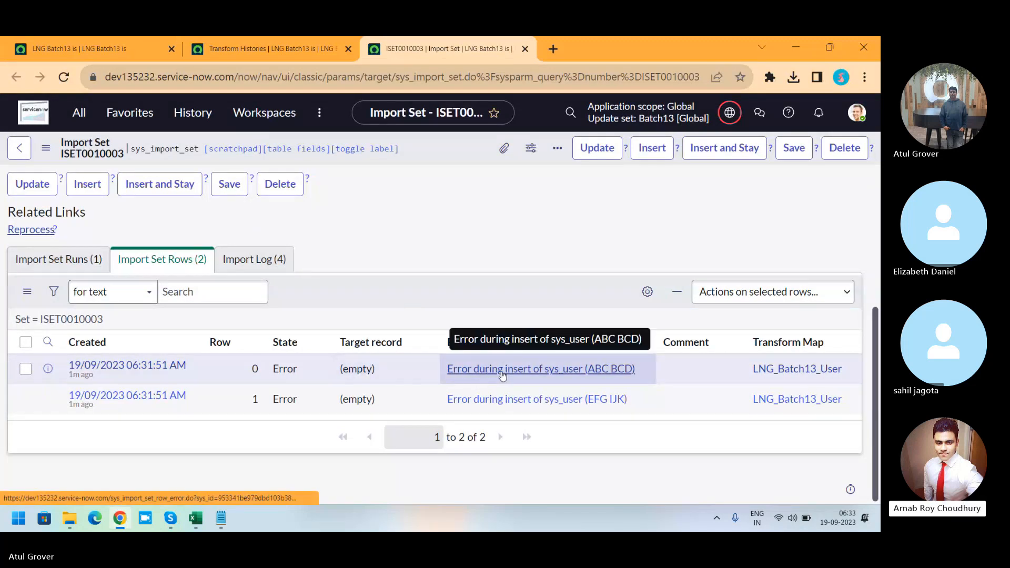
click(252, 263)
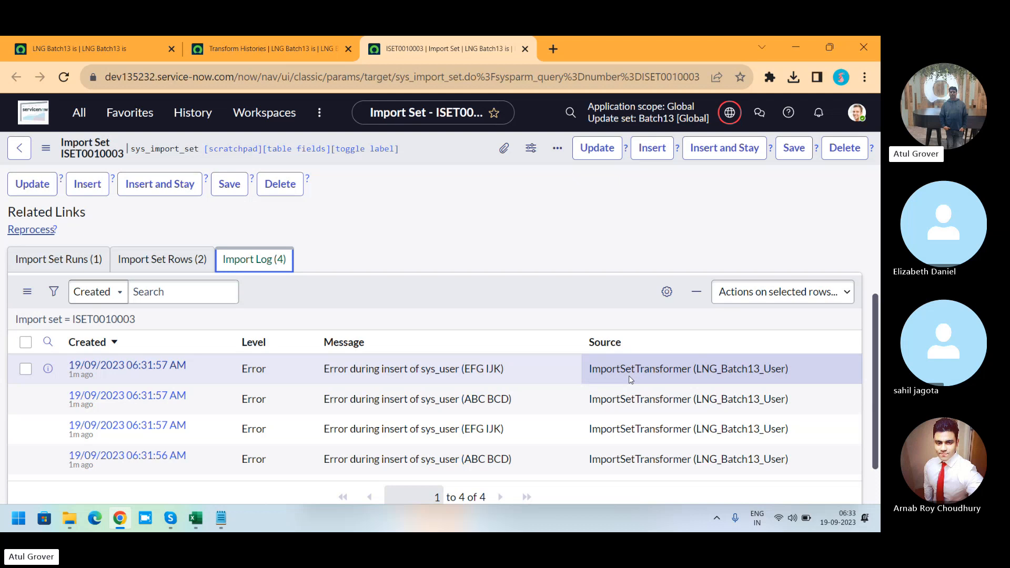
key(alt+Tab)
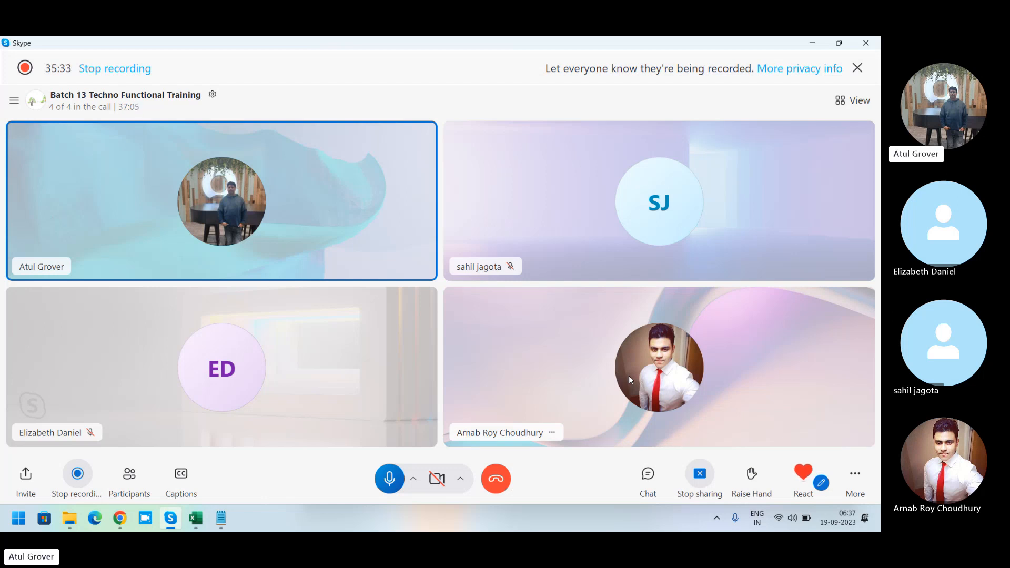
key(alt+Tab)
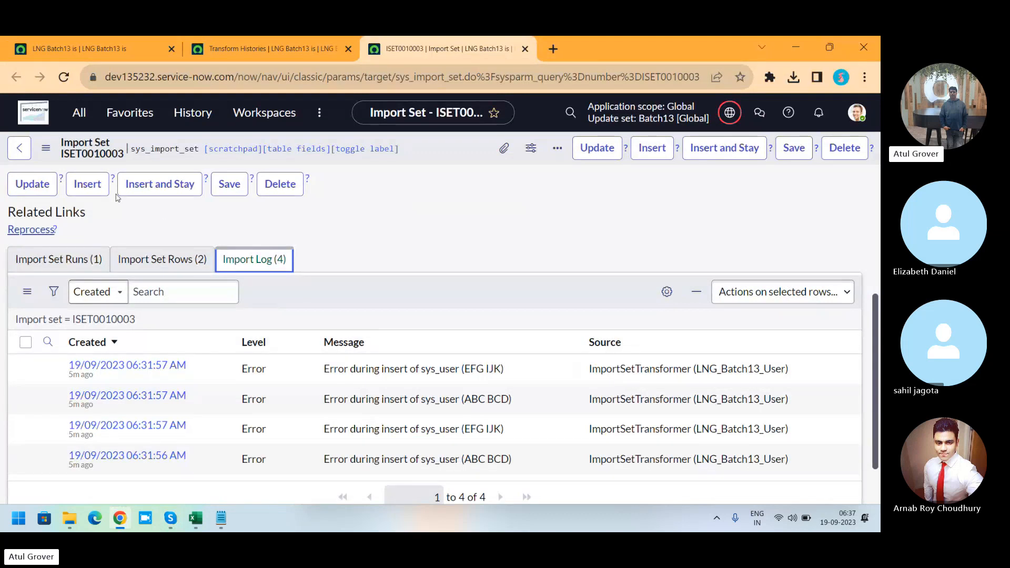
Step: Open the LNG_Batch13_User transform map from the Transform Maps list, filtering names by *lng
click(84, 113)
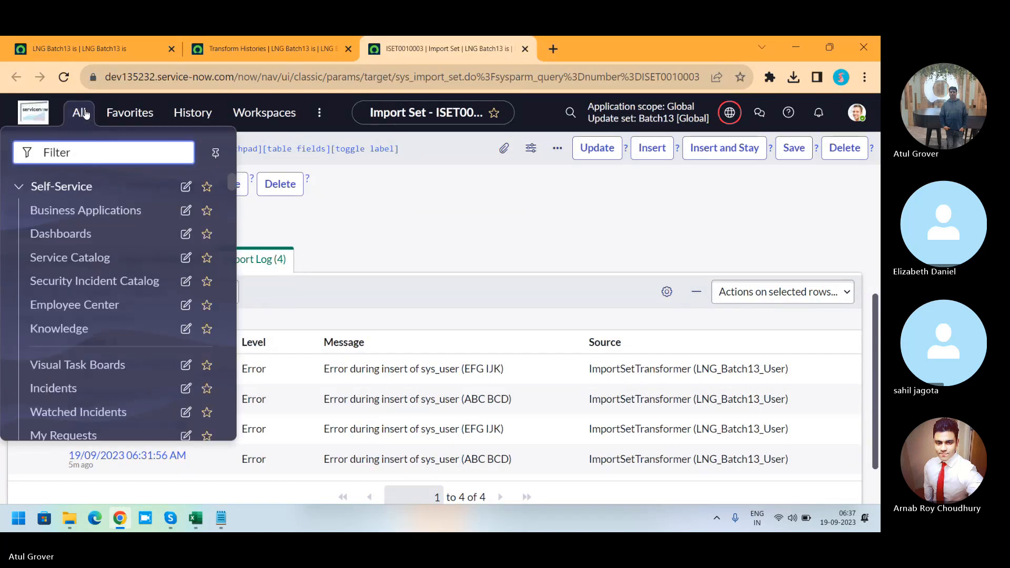
text(tran)
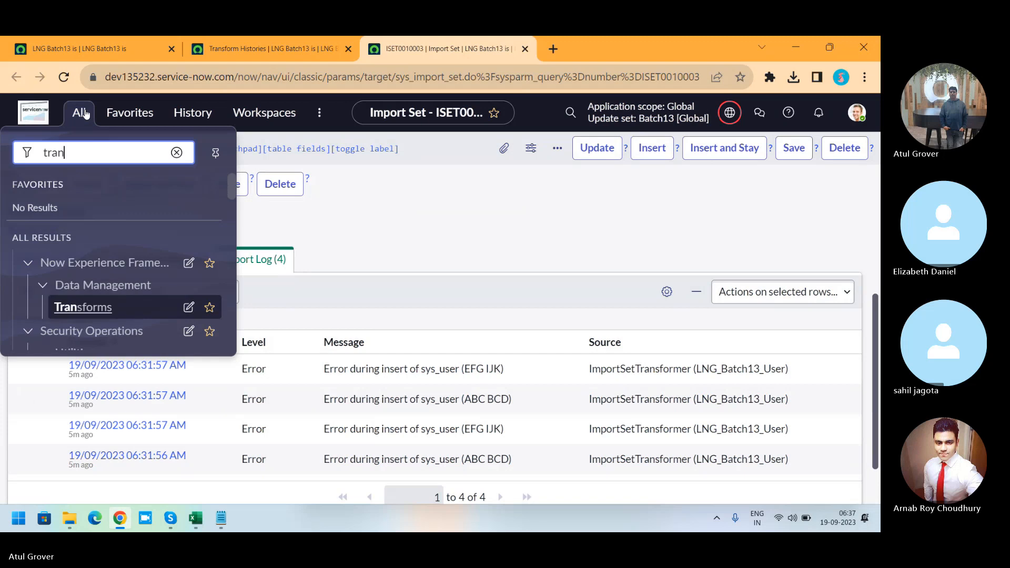
text(sform ma)
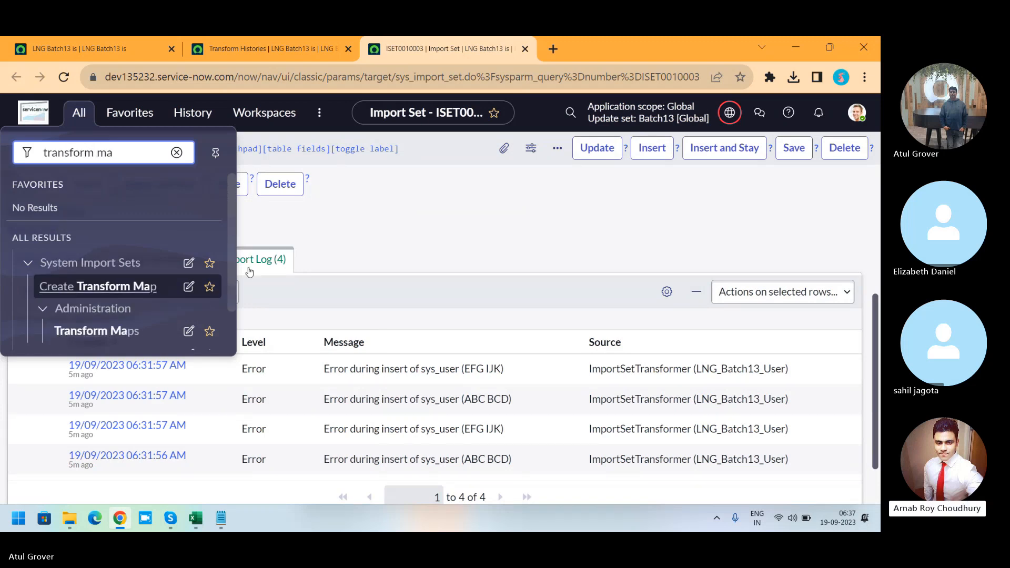
drag(231, 259, 225, 295)
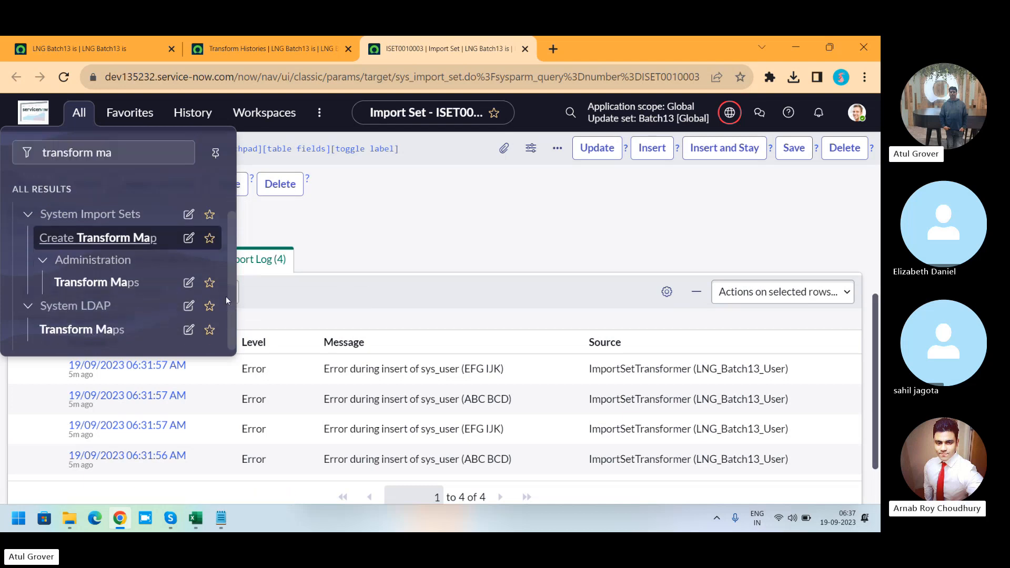
click(98, 283)
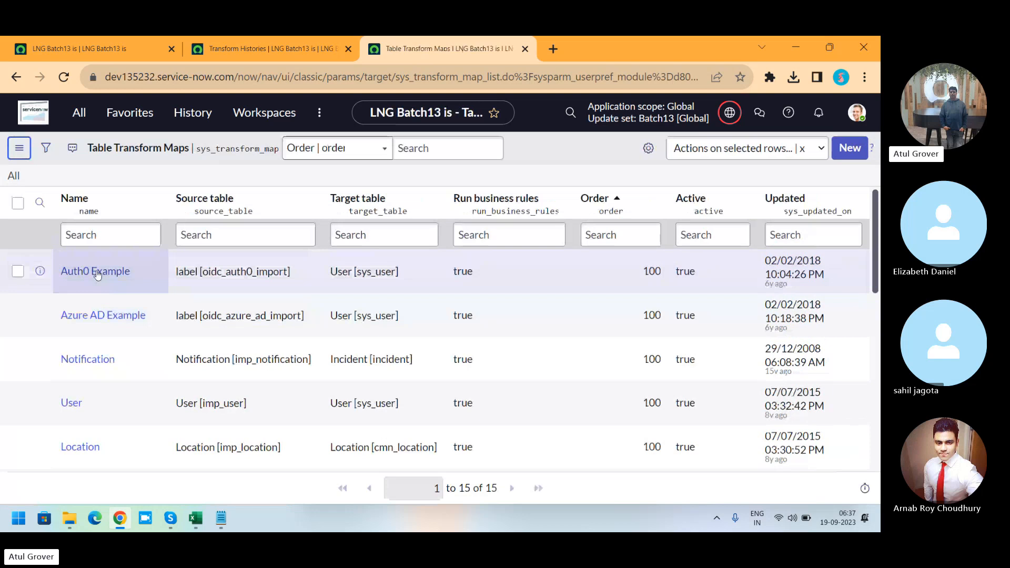
click(98, 234)
text(*lng)
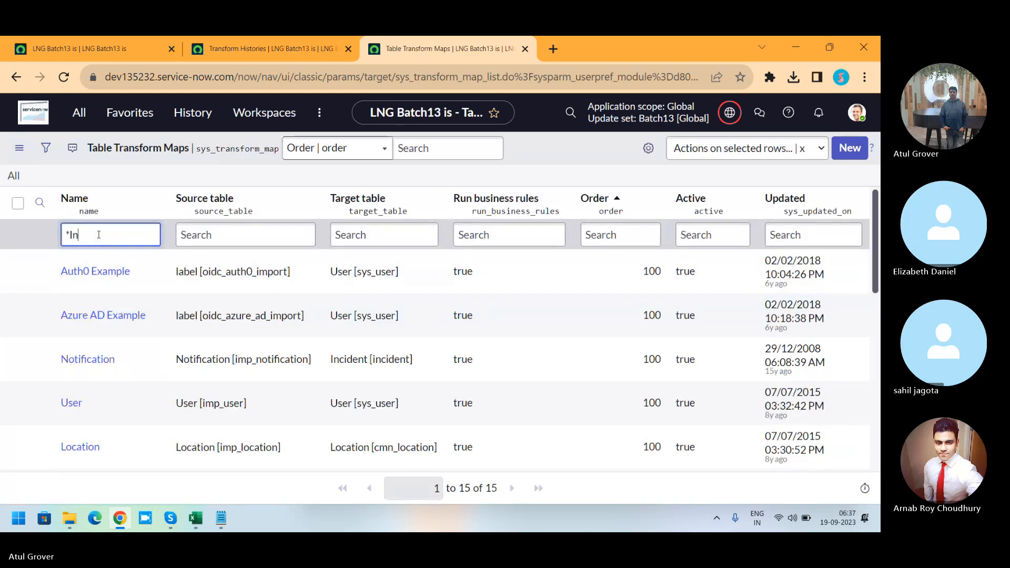
key(Return)
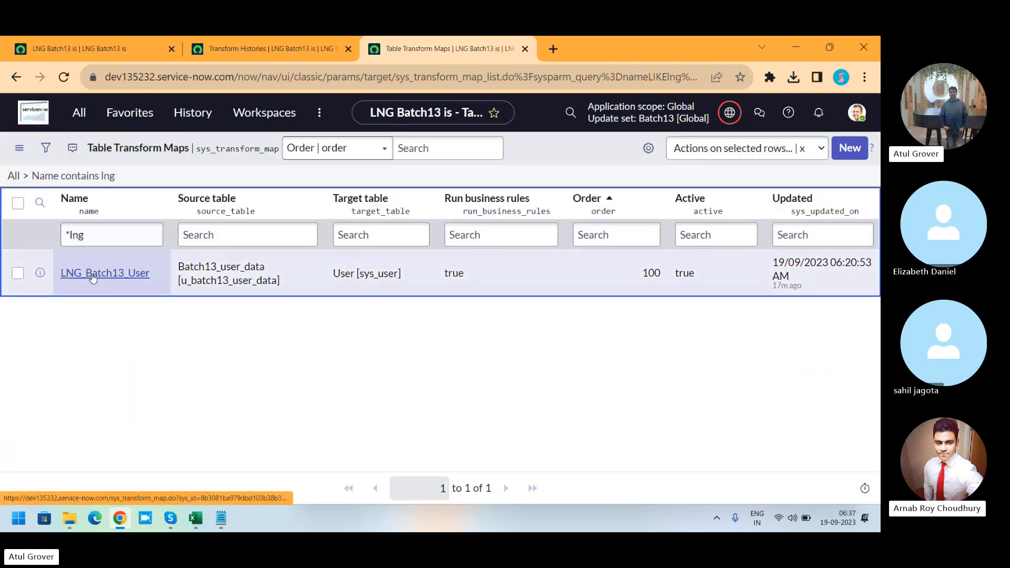
click(91, 276)
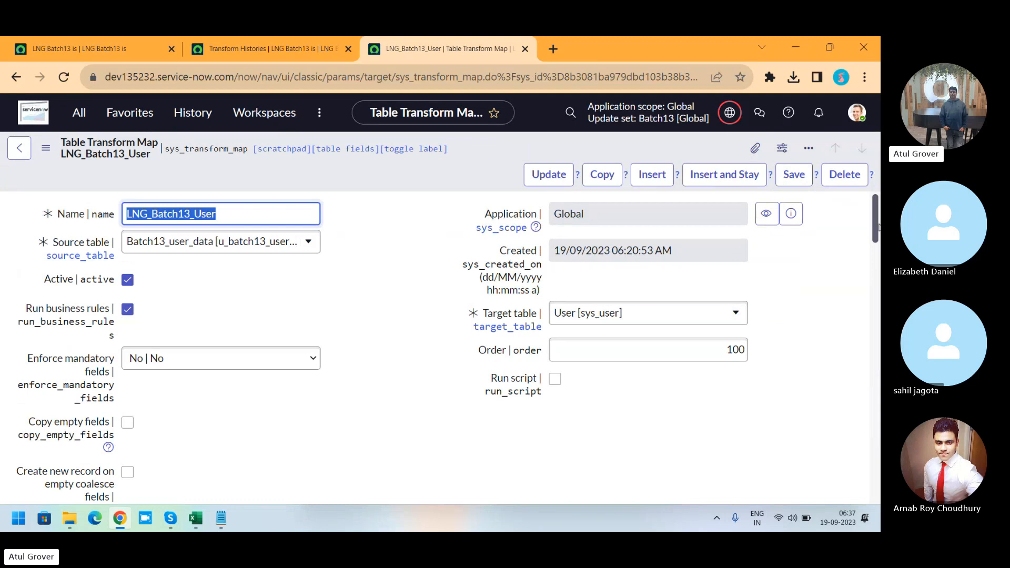
Step: Set Coalesce to true on the u_user_id to user_name field map
drag(877, 215, 878, 301)
drag(750, 275, 696, 274)
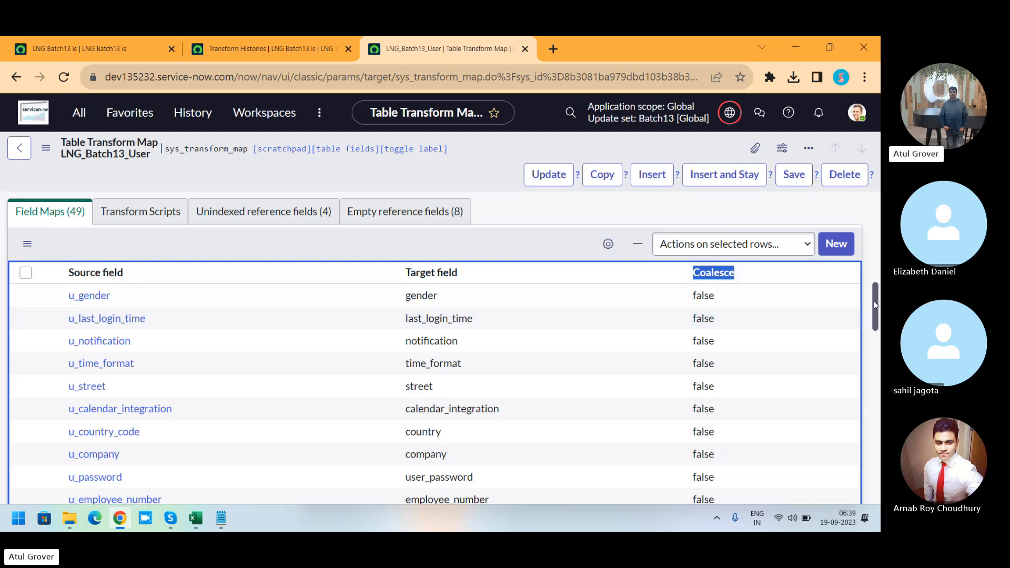
drag(872, 301, 878, 399)
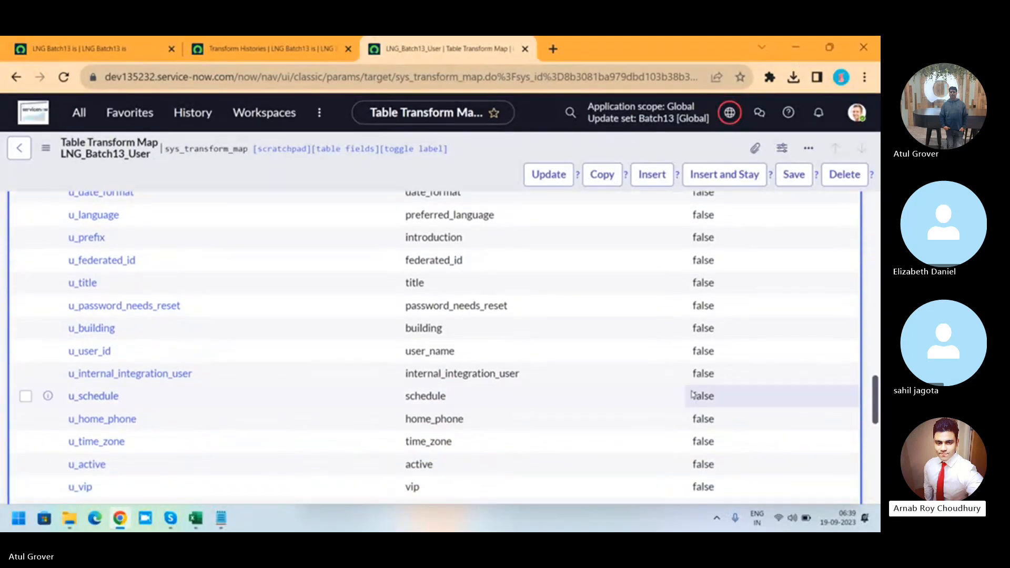
click(730, 360)
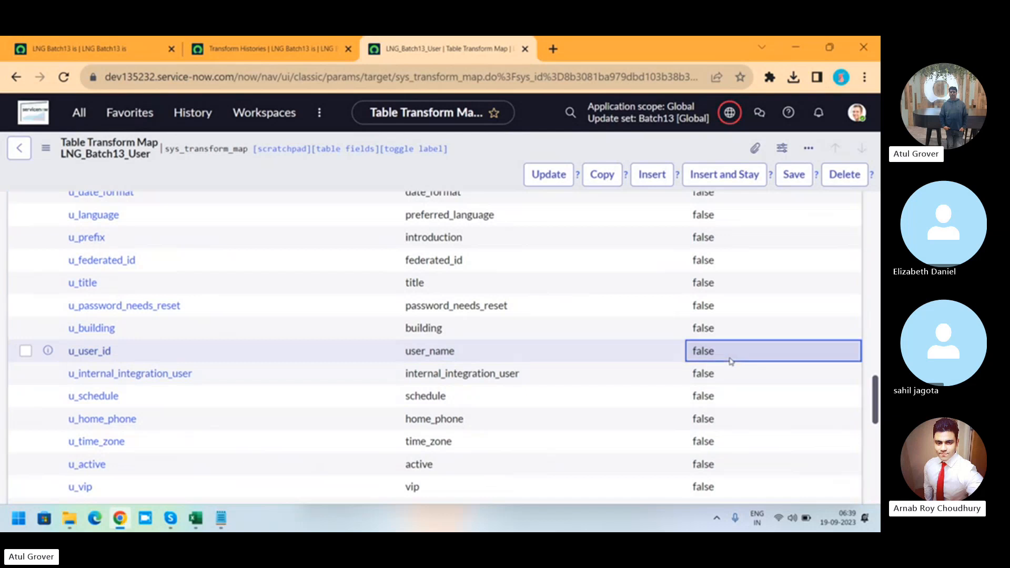
double_click(730, 361)
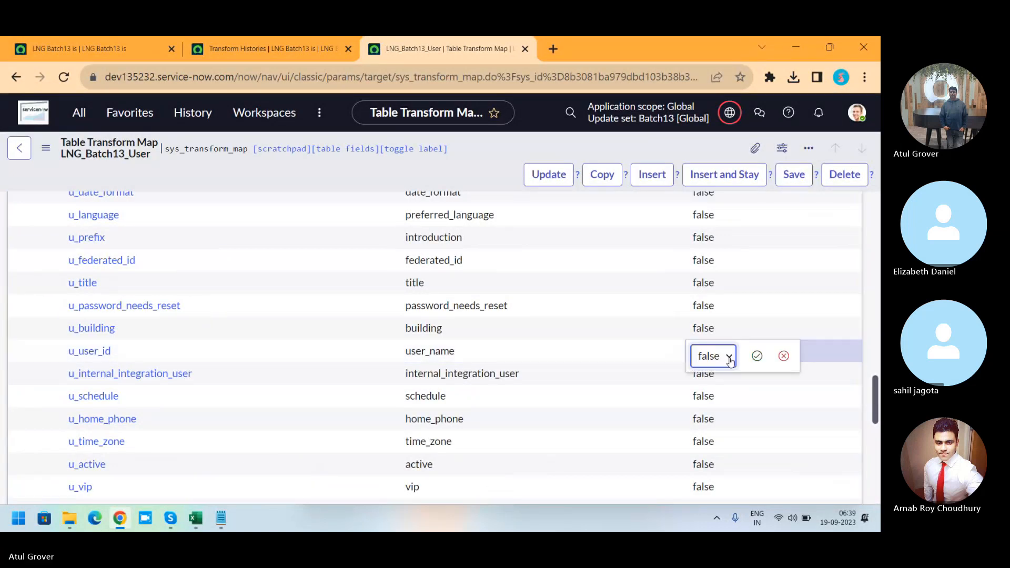
click(729, 358)
click(707, 375)
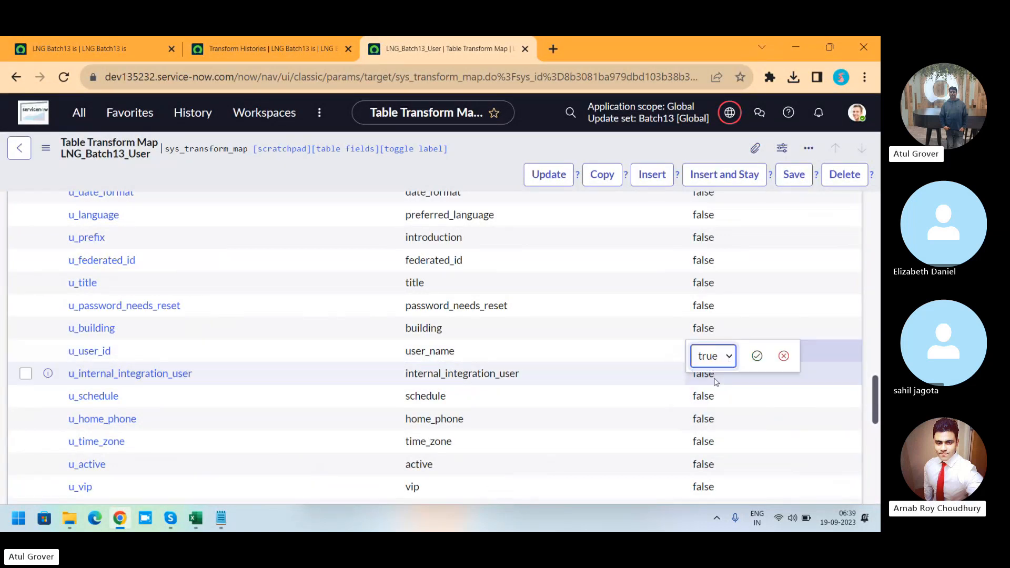
click(756, 362)
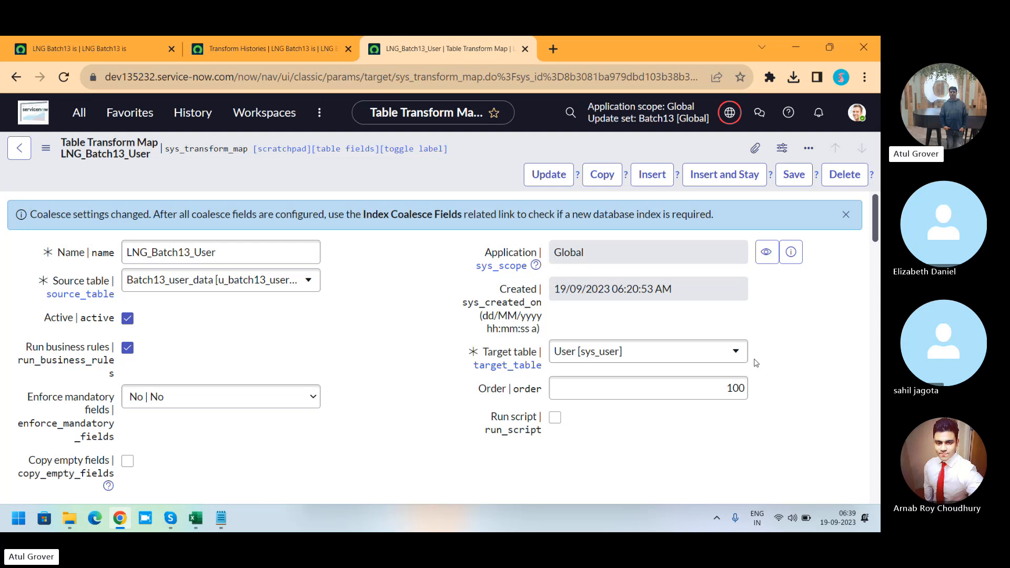
key(alt+Tab)
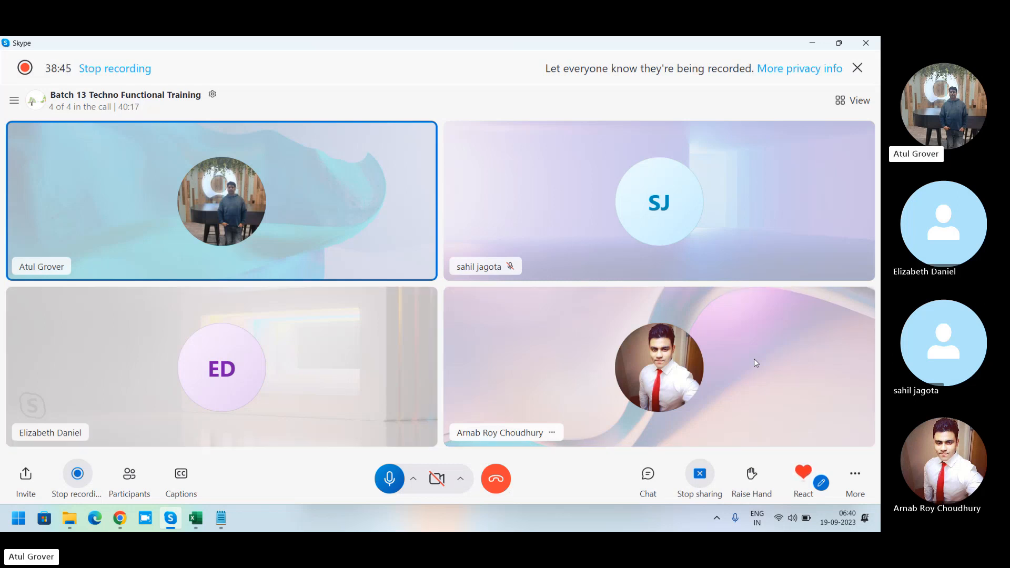
key(alt+Tab)
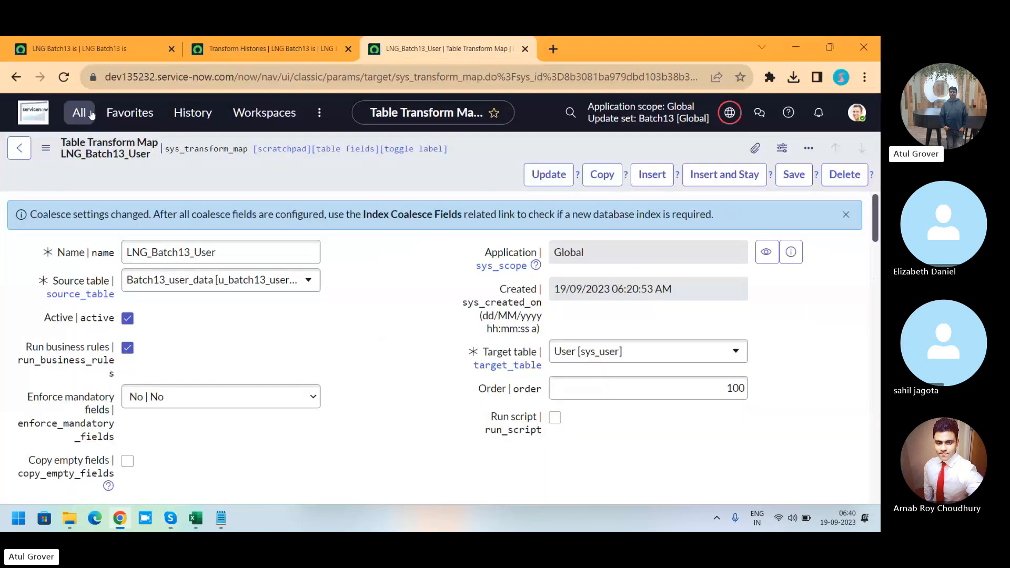
Step: Close the transform history and transform map tabs, leaving only the import progress tab
click(78, 113)
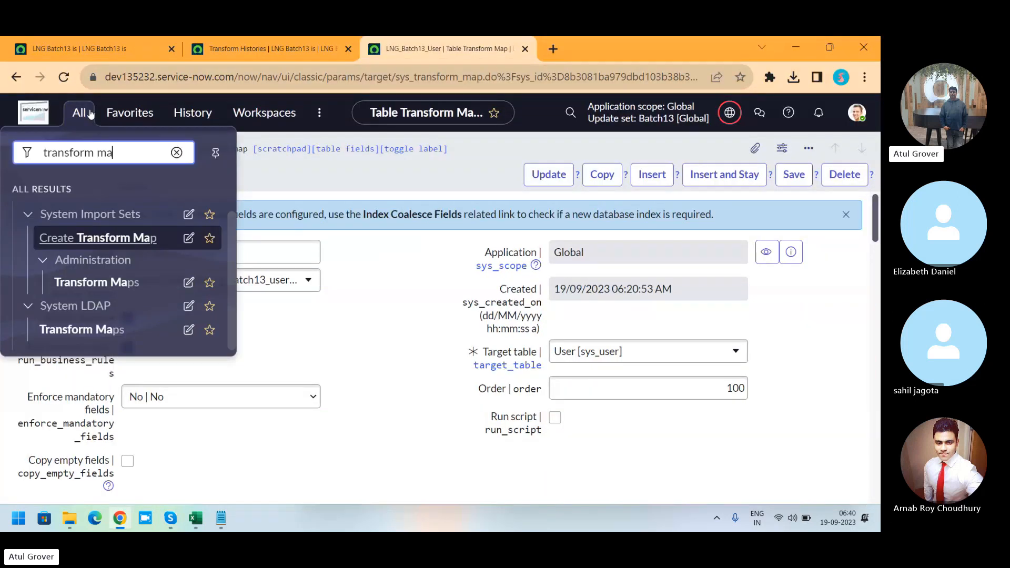
click(347, 51)
click(346, 50)
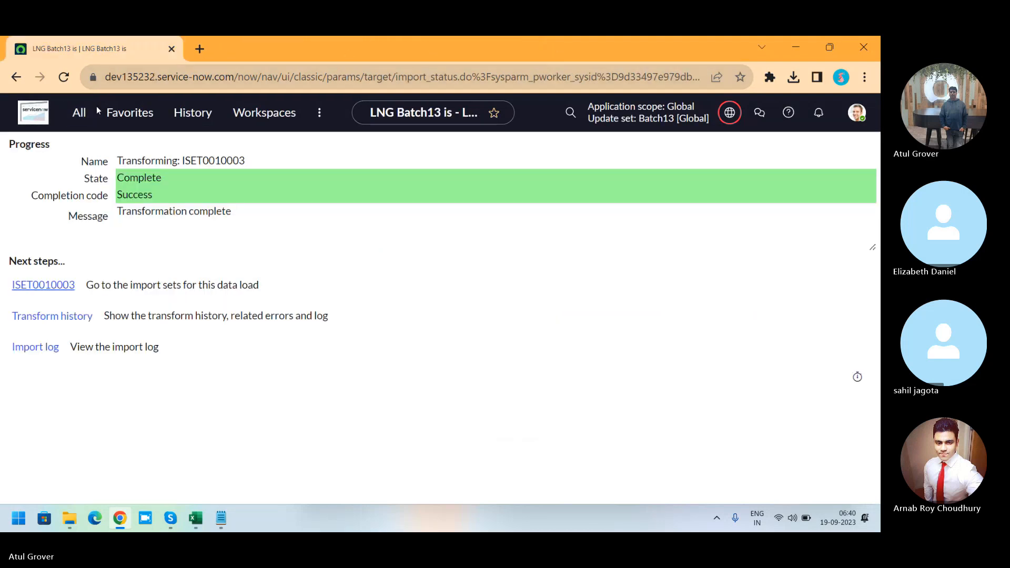
Step: Load the sys_user Excel file from Downloads into the existing Batch13_user_data import set table
click(79, 112)
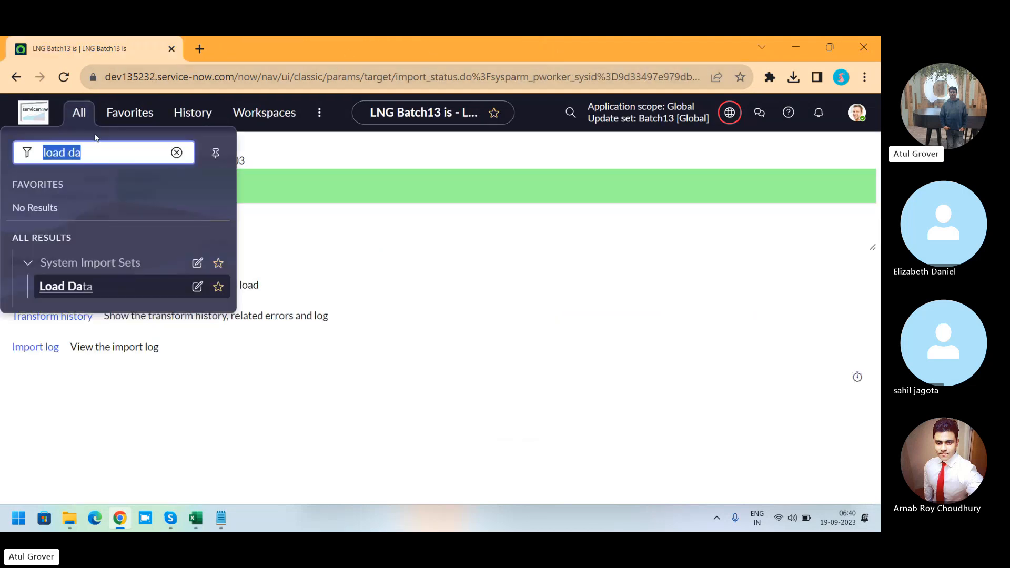
click(69, 286)
click(230, 215)
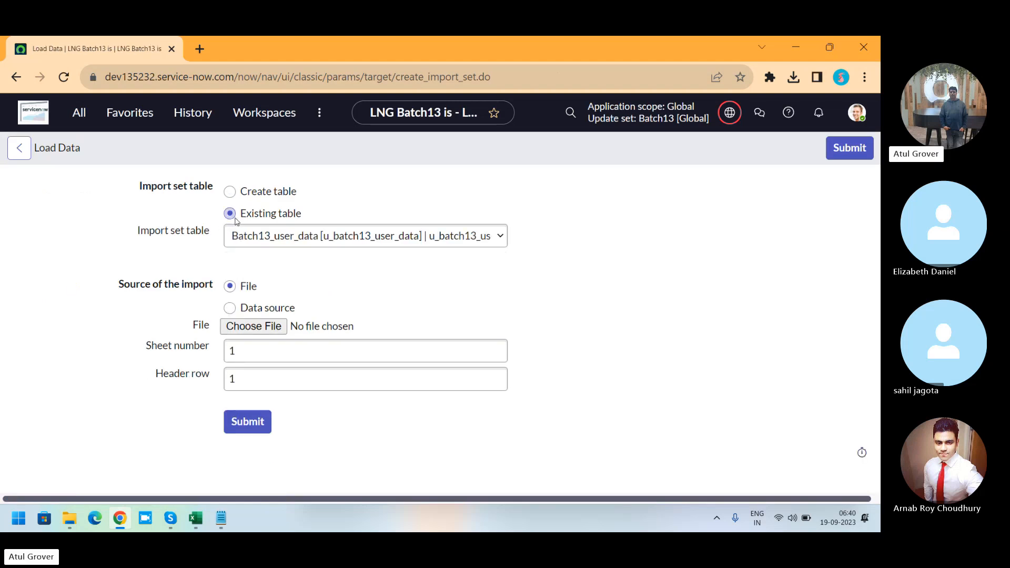
click(259, 329)
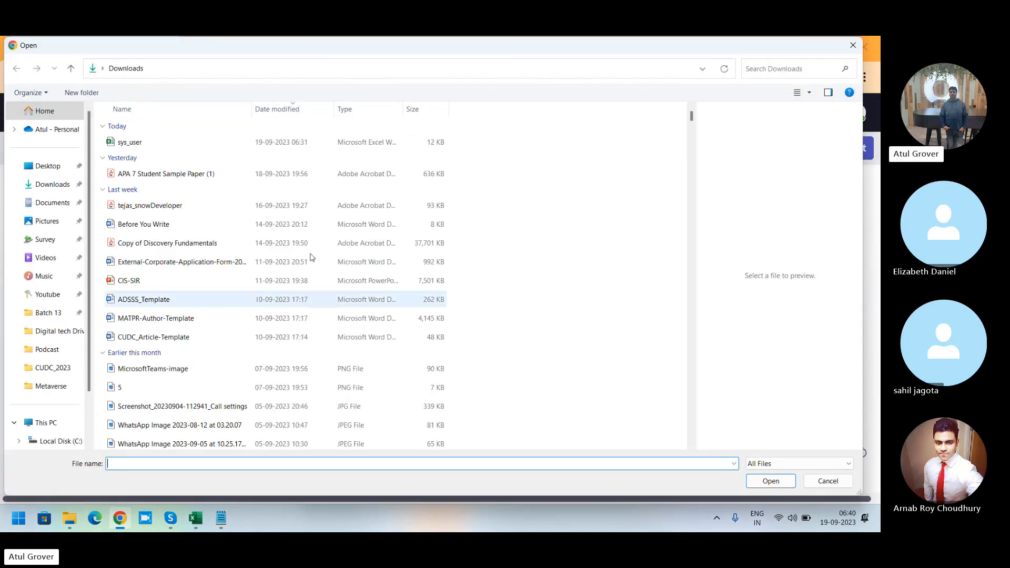
click(142, 143)
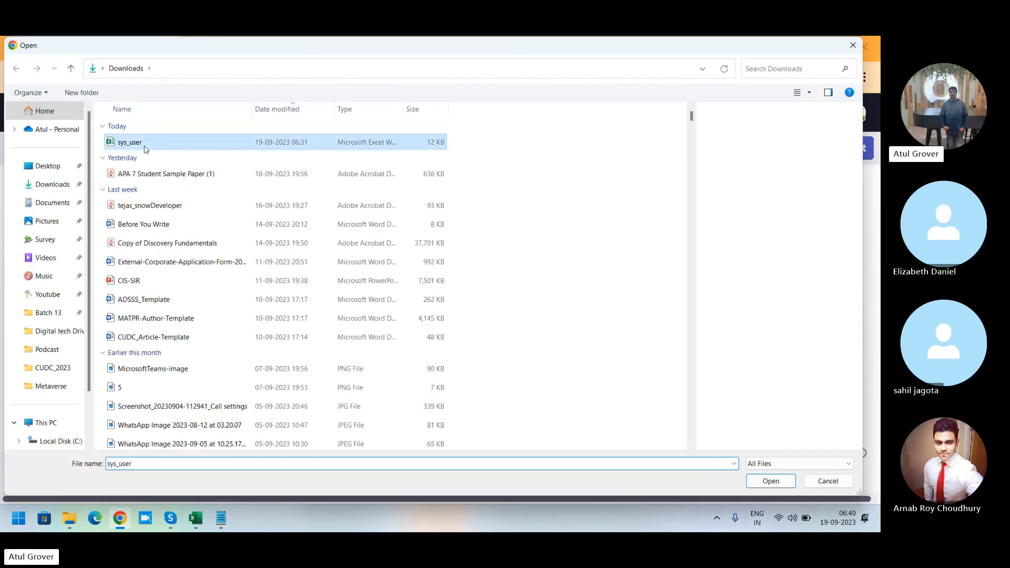
click(756, 481)
click(257, 428)
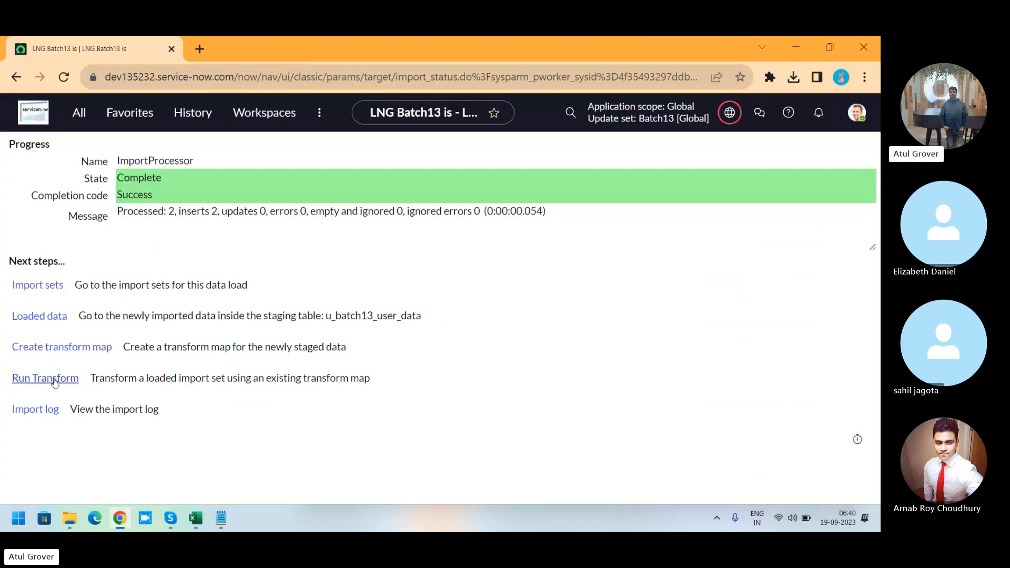
Step: Run the transform on import set ISET0010004 with the LNG_Batch13_User map and open its transform history in a new tab
click(54, 381)
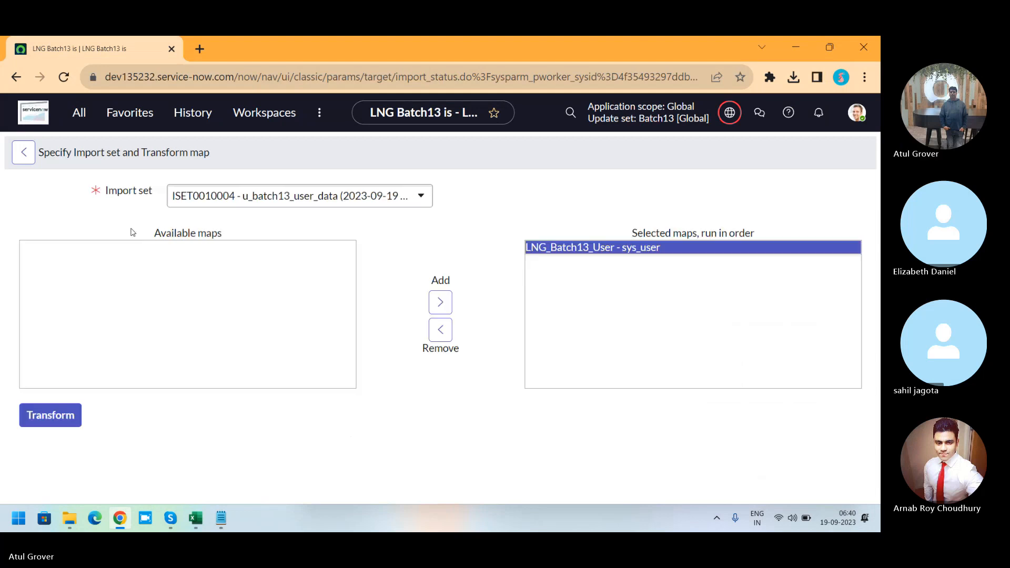
click(79, 416)
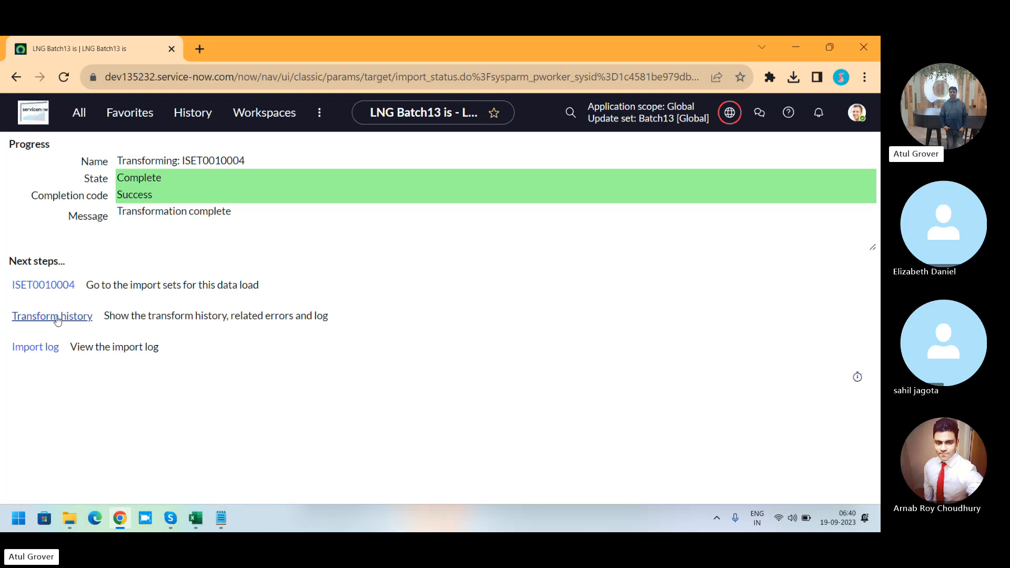
ctrl+click(57, 317)
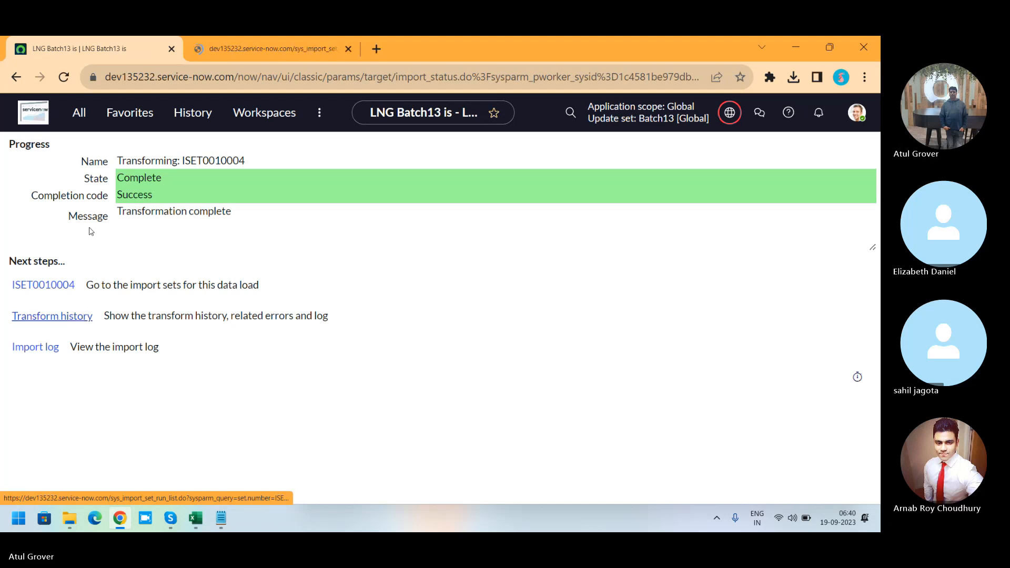
click(267, 45)
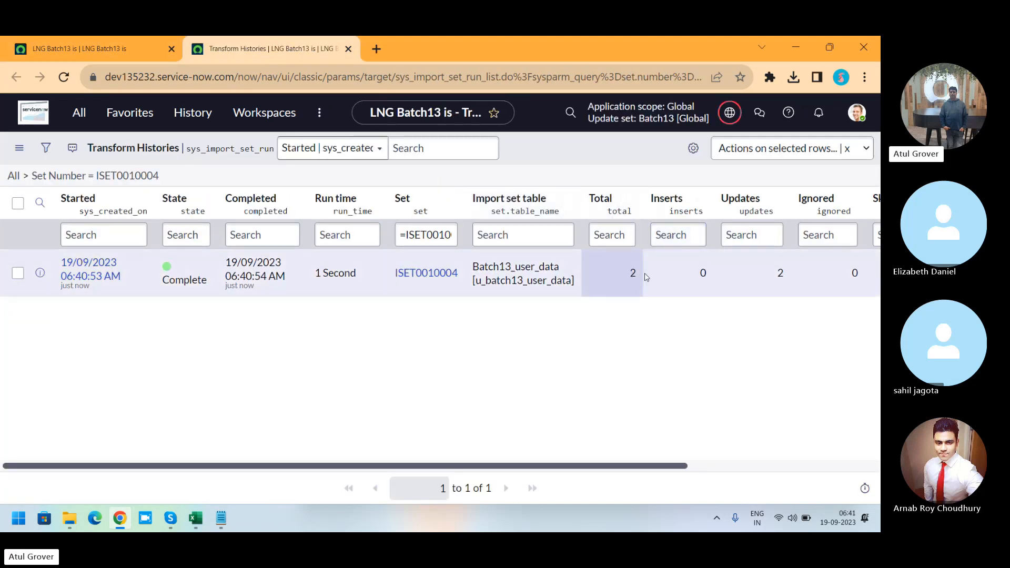
Step: Examine the transform history's total, inserts, updates, ignored and errors counts for ISET0010004
double_click(631, 274)
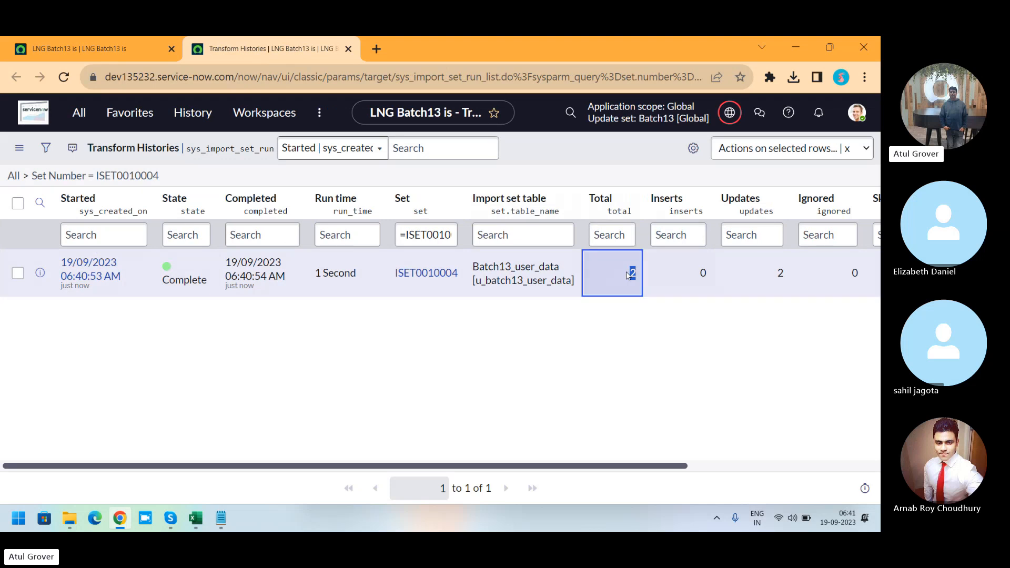
click(786, 277)
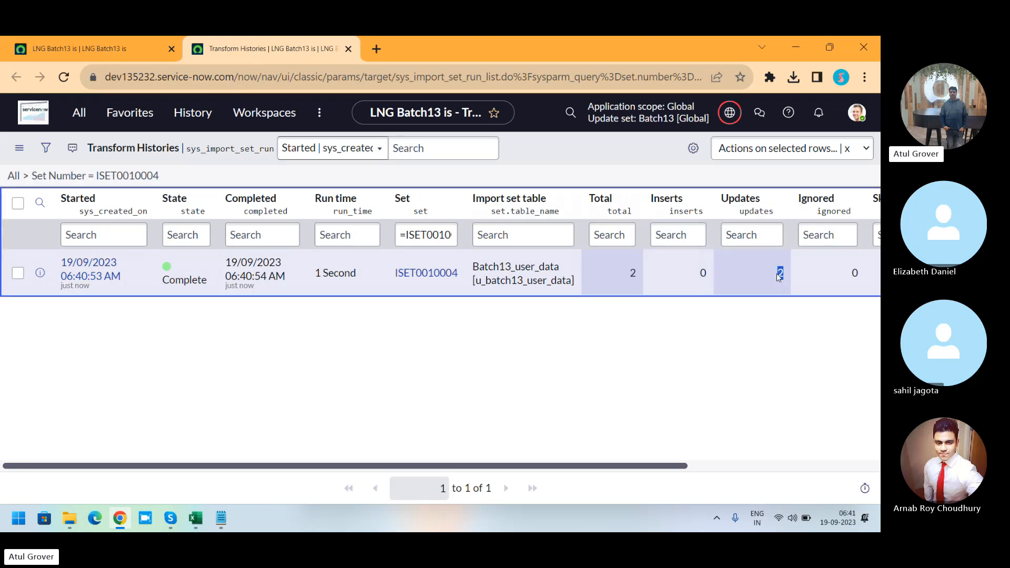
click(778, 277)
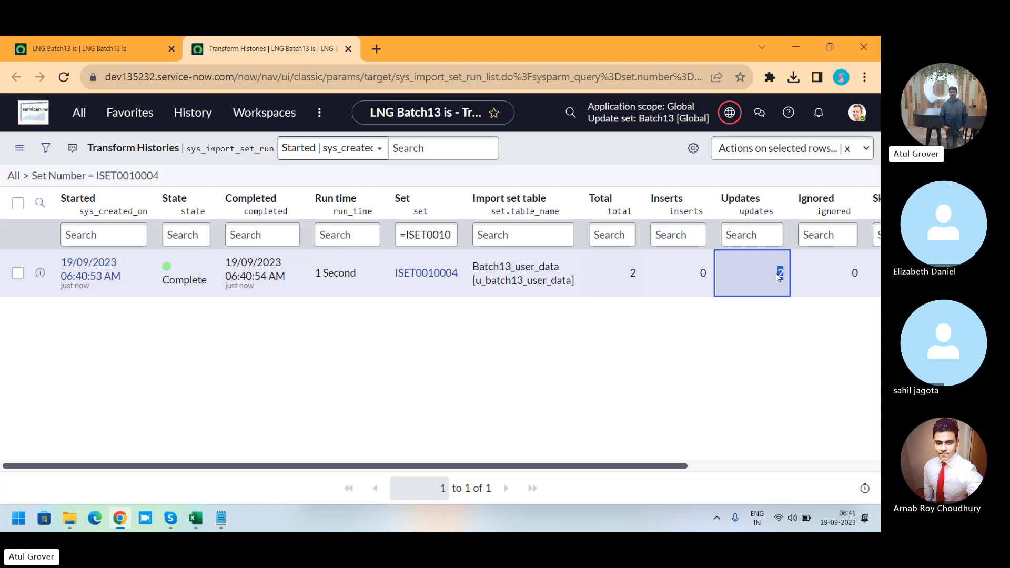
drag(652, 470, 804, 466)
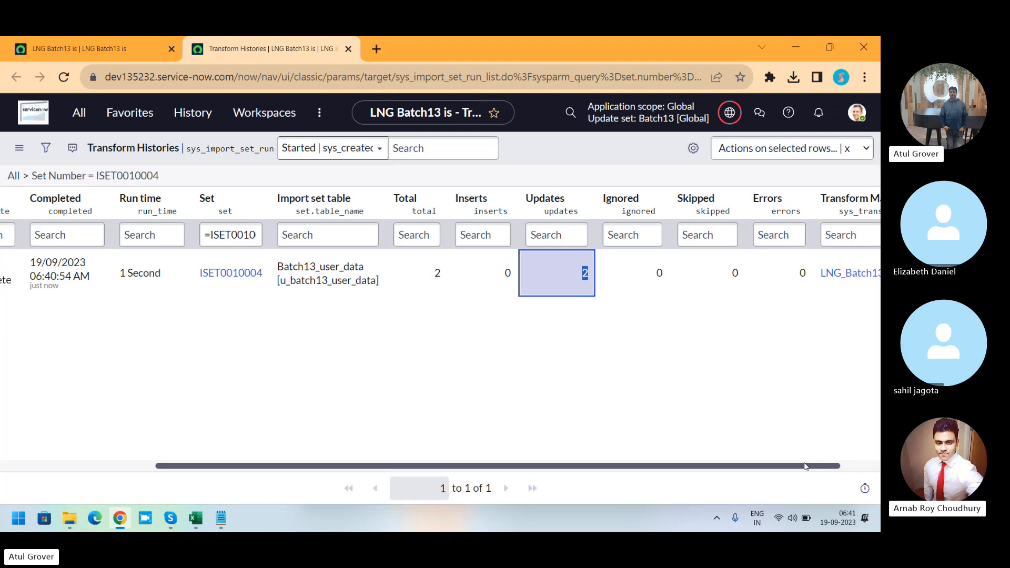
Step: Switch to the sys_user workbook and set Active to TRUE for a new user in row 4
click(195, 518)
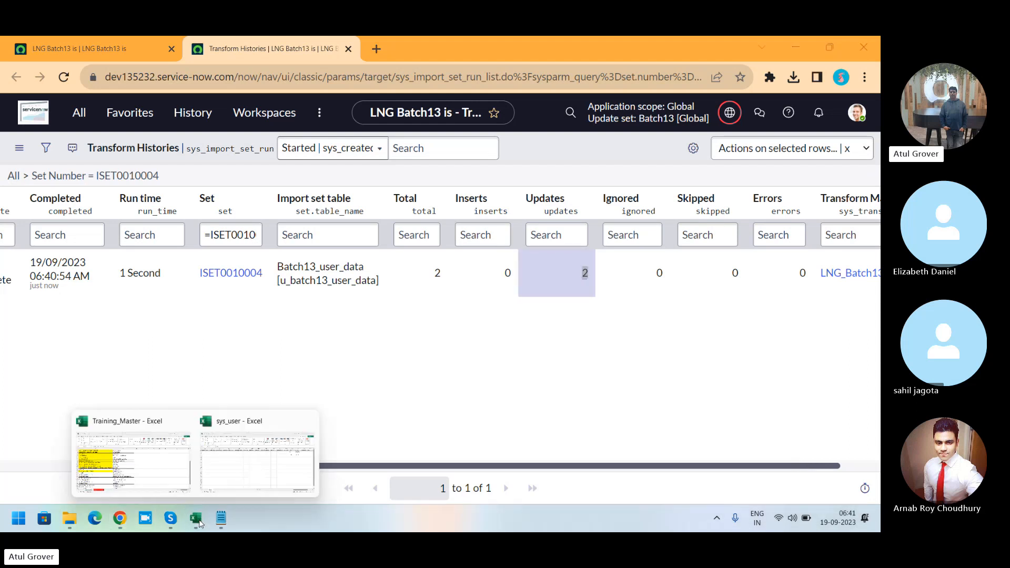
click(236, 487)
click(724, 236)
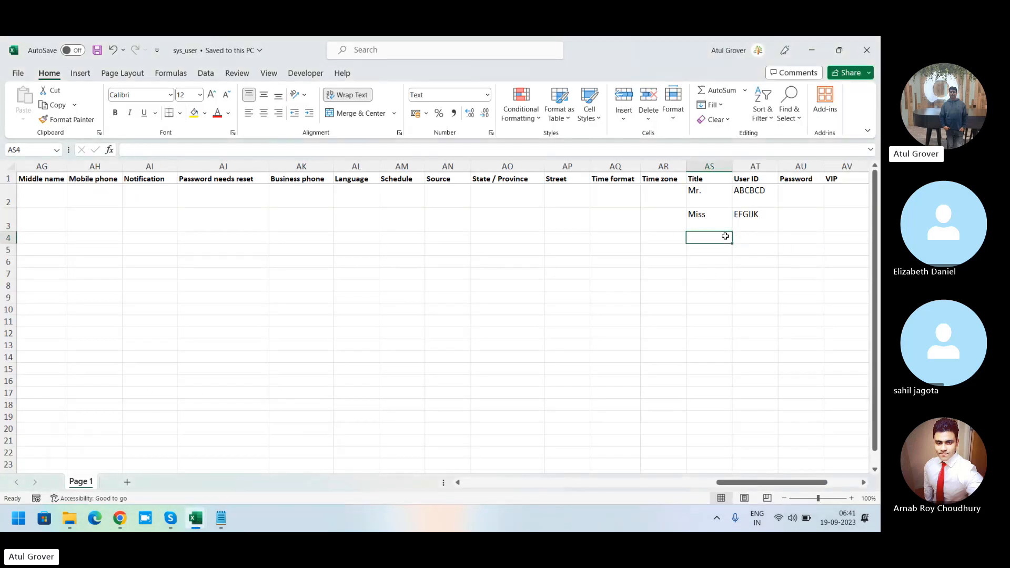
key(Left)
key(Left)
key(Left)
key(Left)
key(Left)
key(Left)
key(Left)
key(Left)
key(Left)
key(Left)
key(Left)
key(Left)
key(Left)
key(Left)
key(Left)
key(Left)
key(Left)
key(Left)
key(Left)
key(Left)
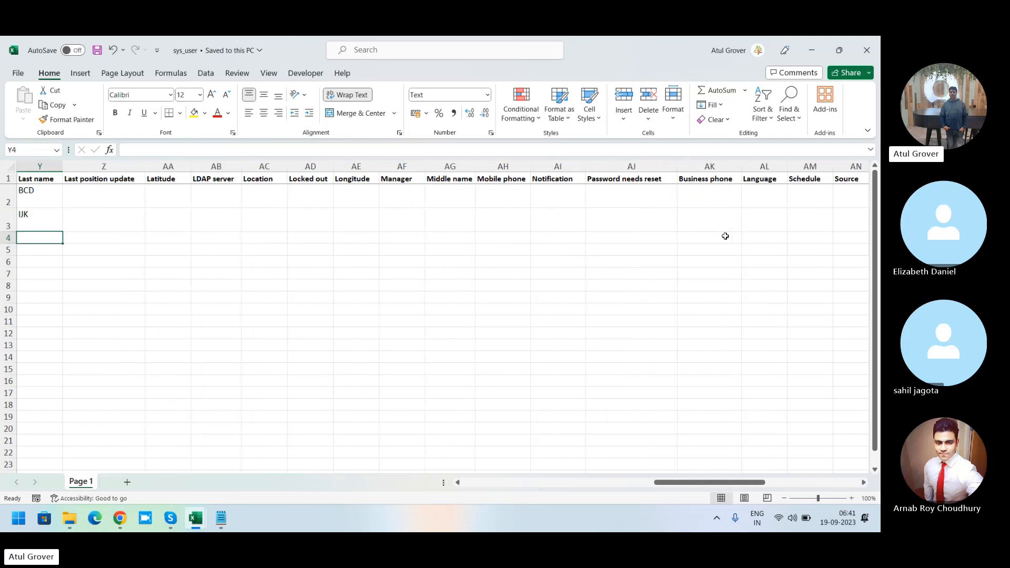
key(Left)
key(Left)
key(Left)
key(Left)
key(Left)
key(Left)
key(Left)
key(Left)
key(Left)
key(Left)
key(Left)
key(Left)
key(Left)
key(Left)
key(Left)
key(Left)
key(Left)
key(Left)
key(Left)
key(Left)
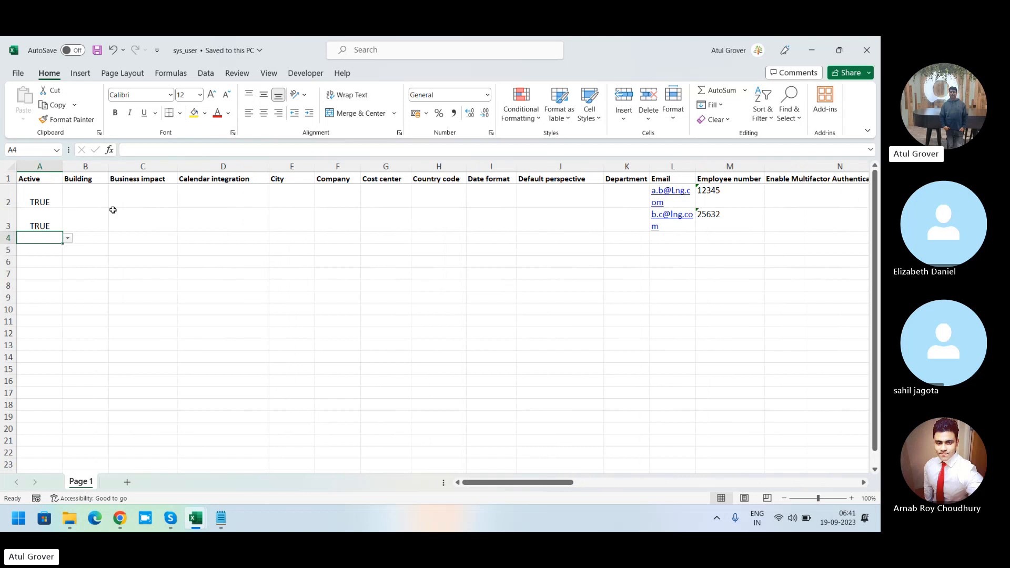
click(68, 237)
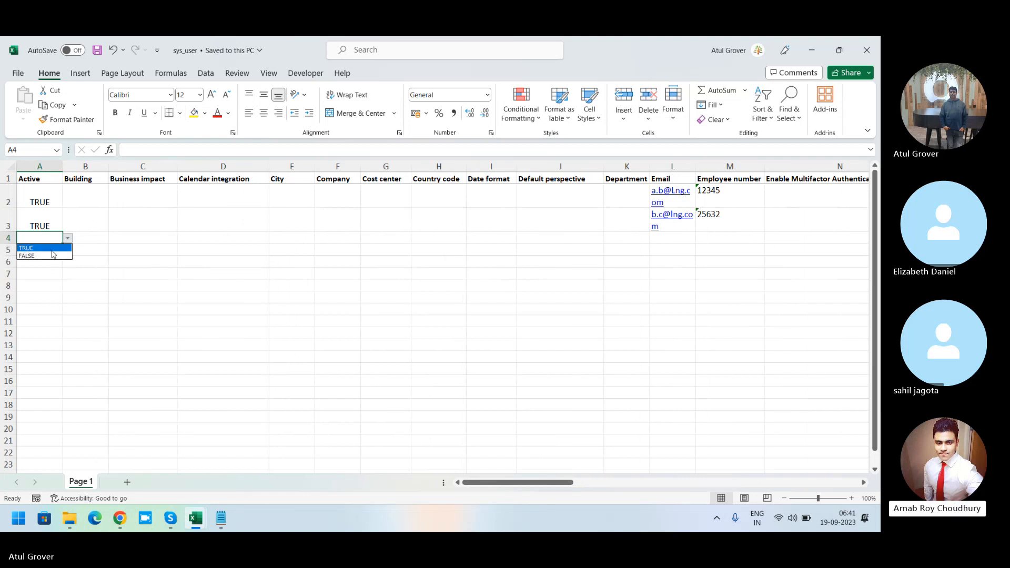
click(51, 249)
Step: Enter the new user's email address and employee number in row 4
key(Right)
key(Right)
key(Right)
key(Right)
key(Right)
key(Right)
key(Right)
key(Right)
key(Right)
key(Right)
key(Right)
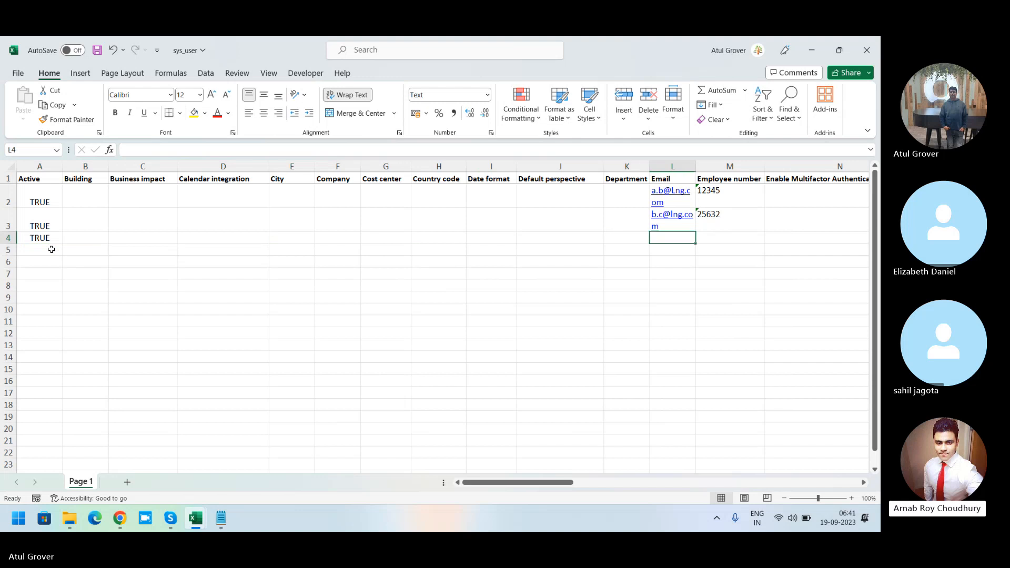
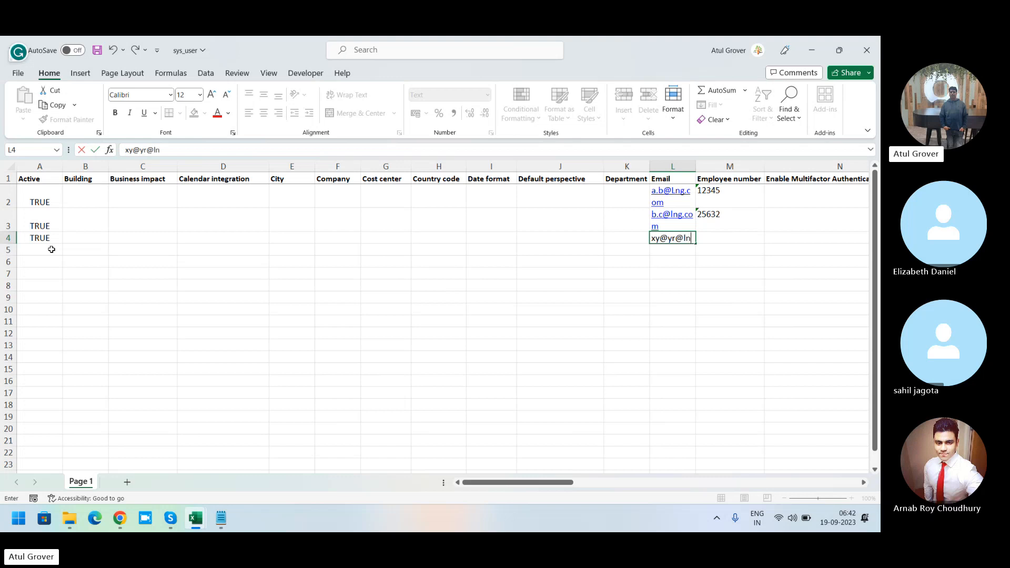
key(Tab)
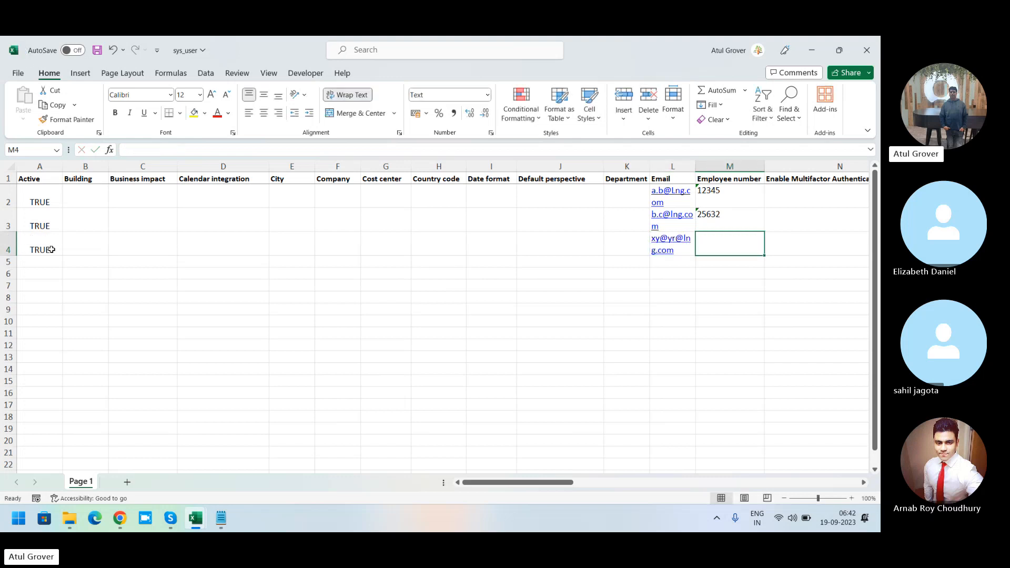
text(45567)
key(Tab)
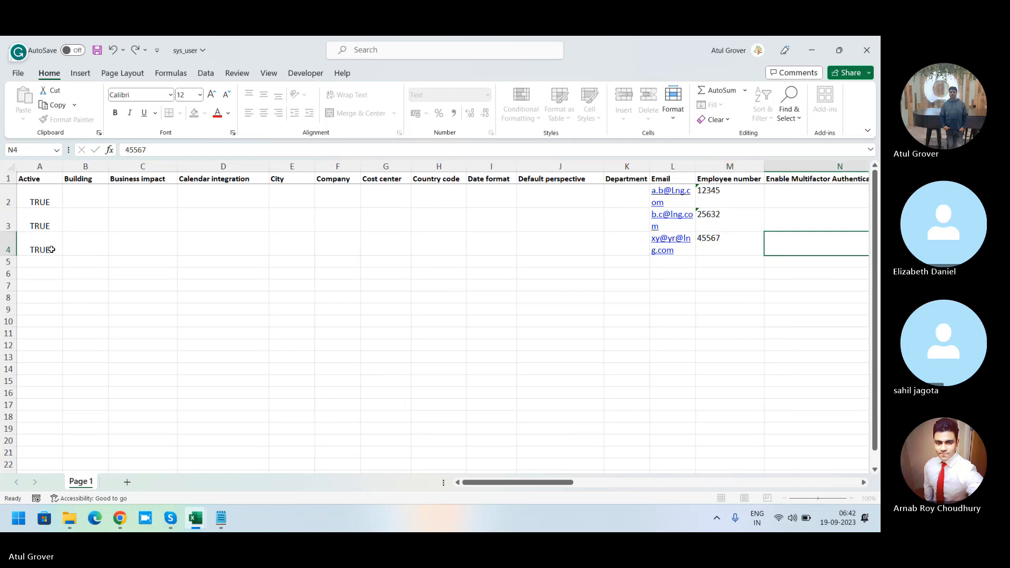
Step: Fill in the new user's first name and set the gender to Male
key(Tab)
key(Tab)
key(Tab)
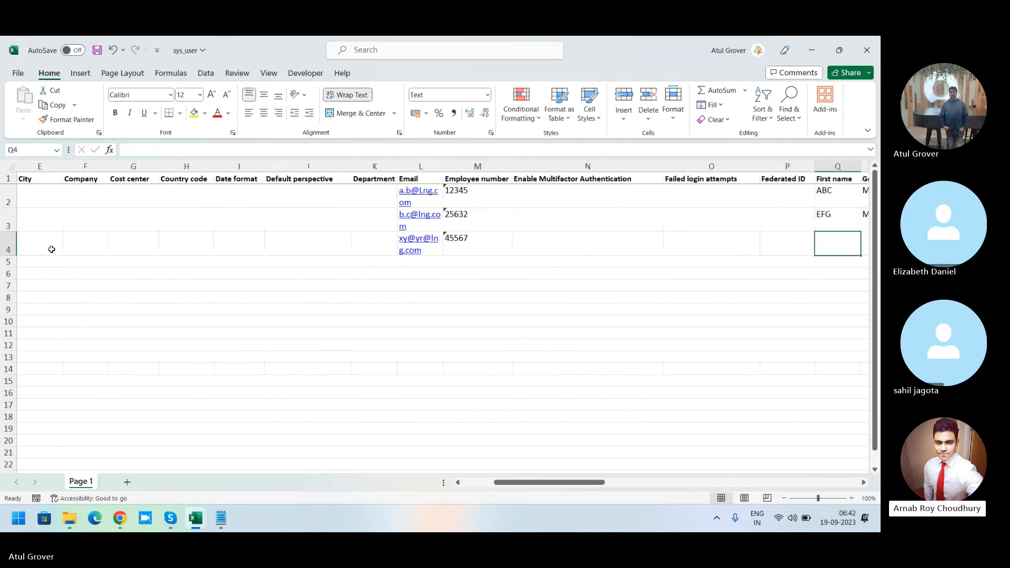
text(XYZ)
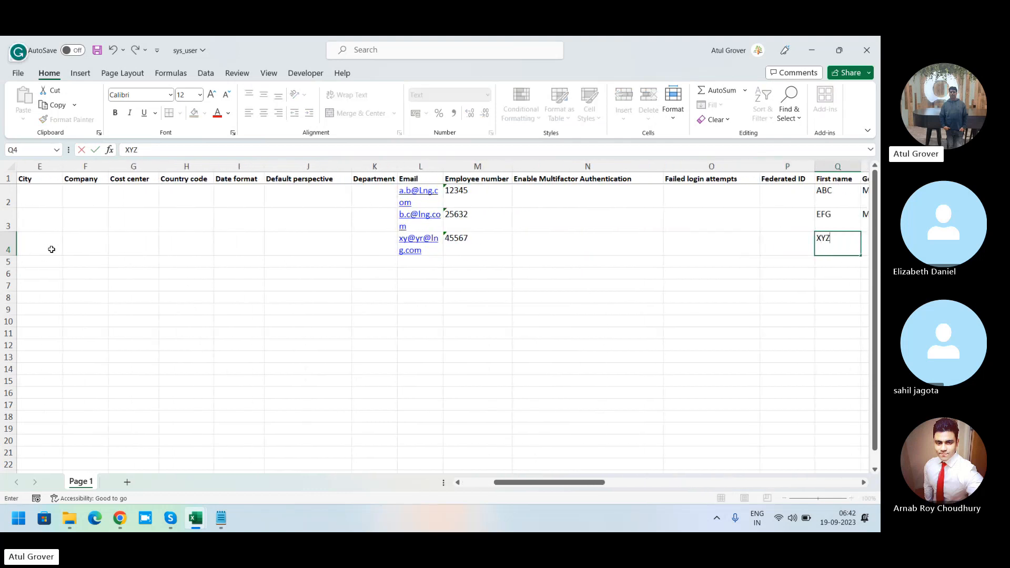
key(Tab)
text(A)
key(BackSpace)
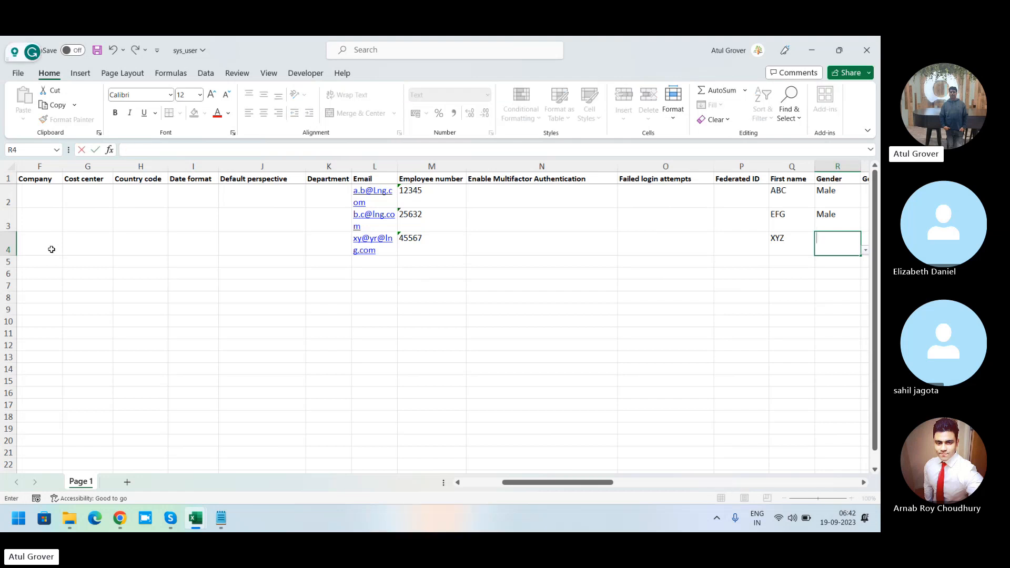
text(Ma)
key(Tab)
key(Tab)
key(Tab)
key(Tab)
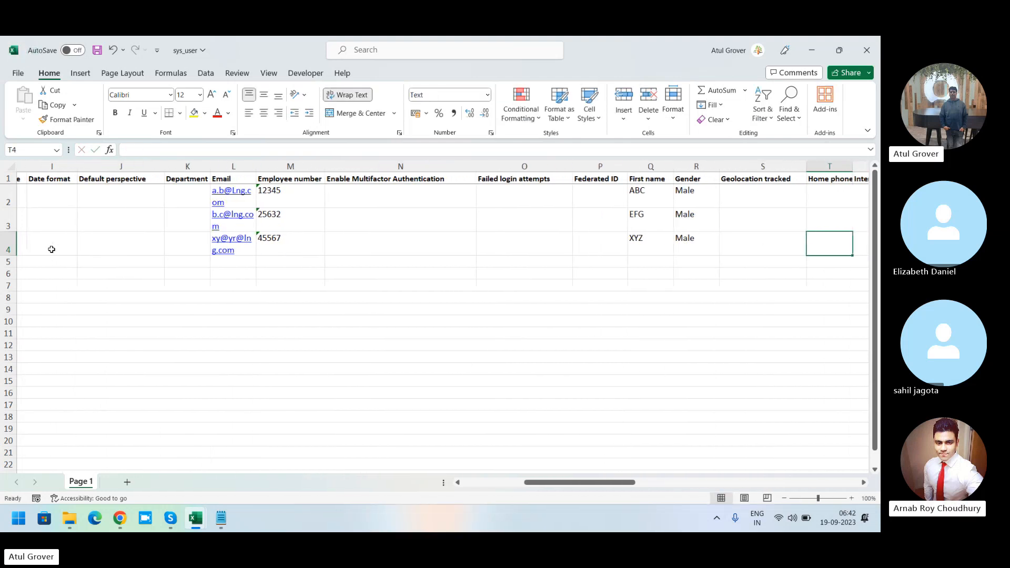
Step: Fill in the new user's last name in row 4
key(Tab)
key(Tab)
key(Tab)
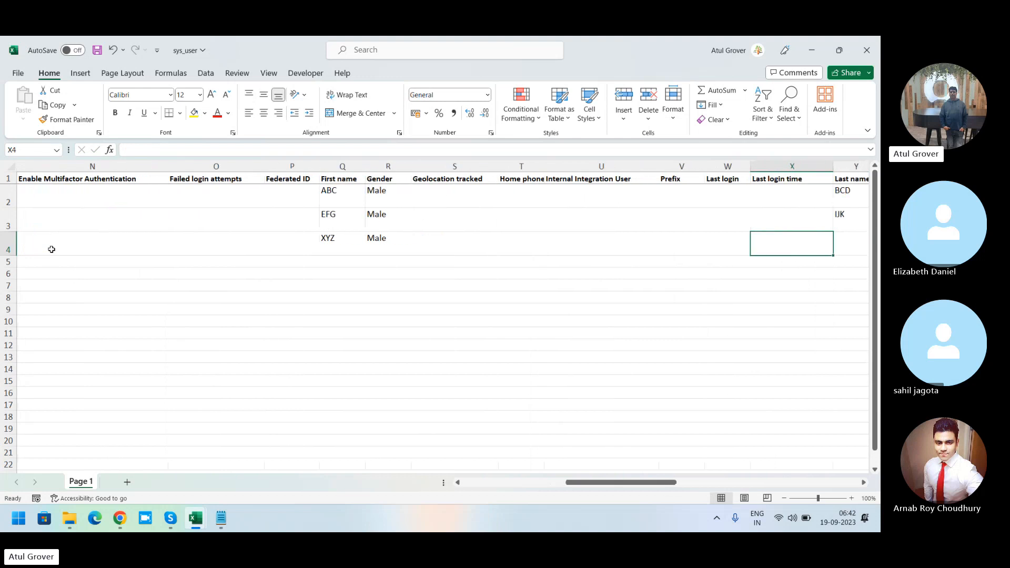
text(BAC)
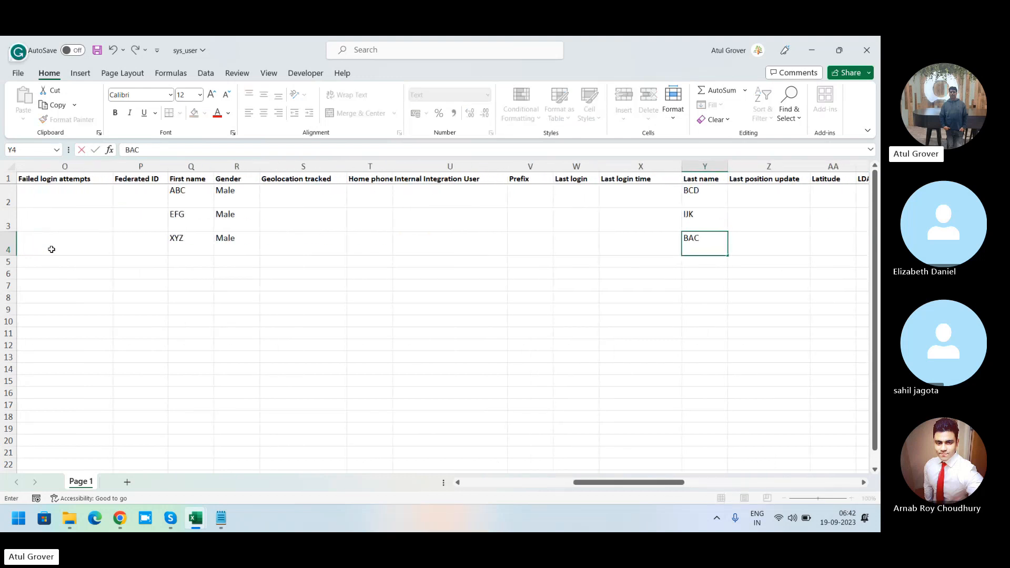
key(BackSpace)
key(BackSpace)
text(ABC)
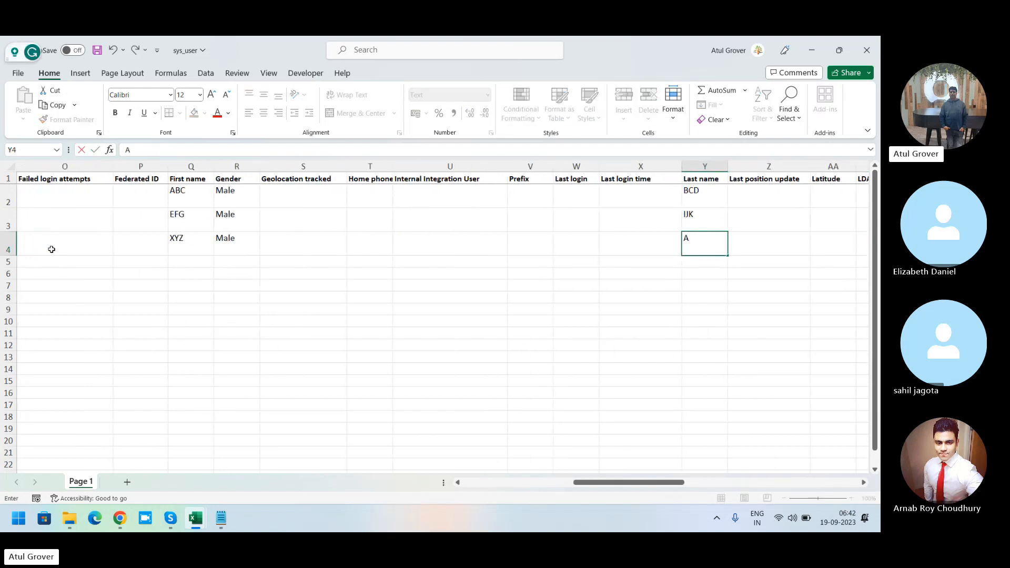
key(Tab)
key(Tab)
key(Tab)
key(Tab)
key(Tab)
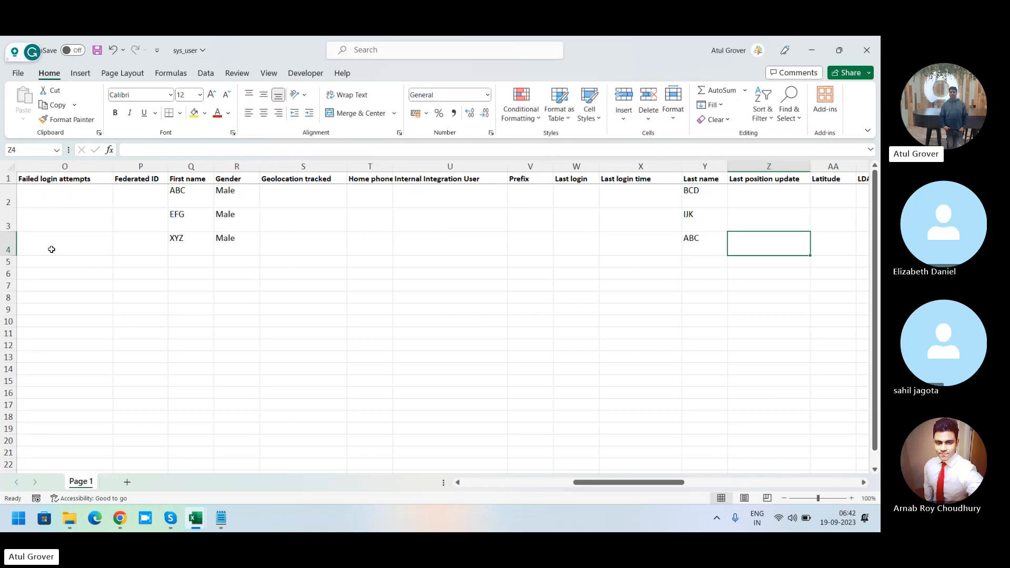
Step: Enter XYZABC as the new user's User ID in row 4
key(Tab)
key(Tab)
key(Tab)
key(Tab)
key(Tab)
key(Tab)
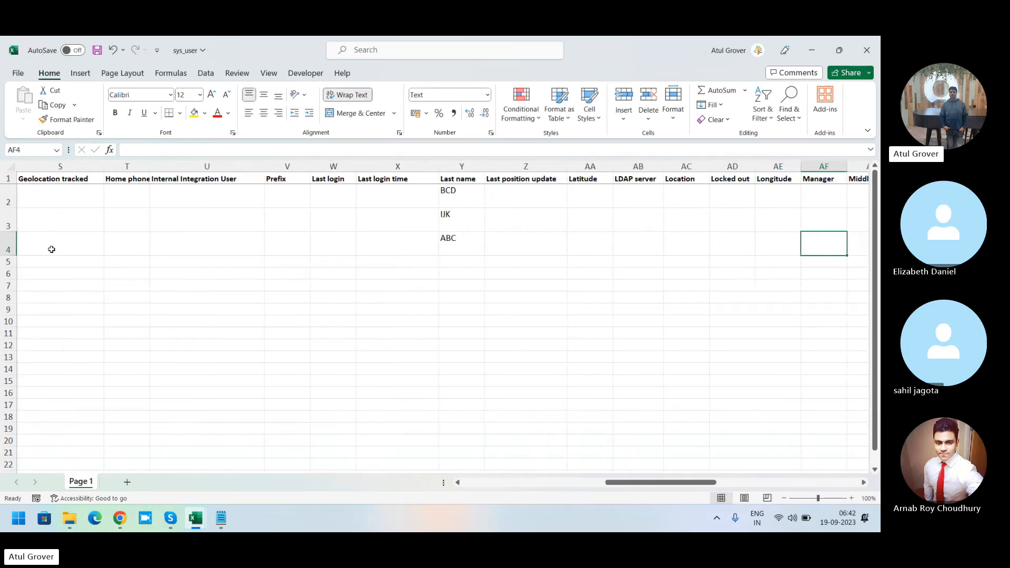
key(Tab)
key(Tab)
key(Tab)
key(Tab)
key(Tab)
key(Tab)
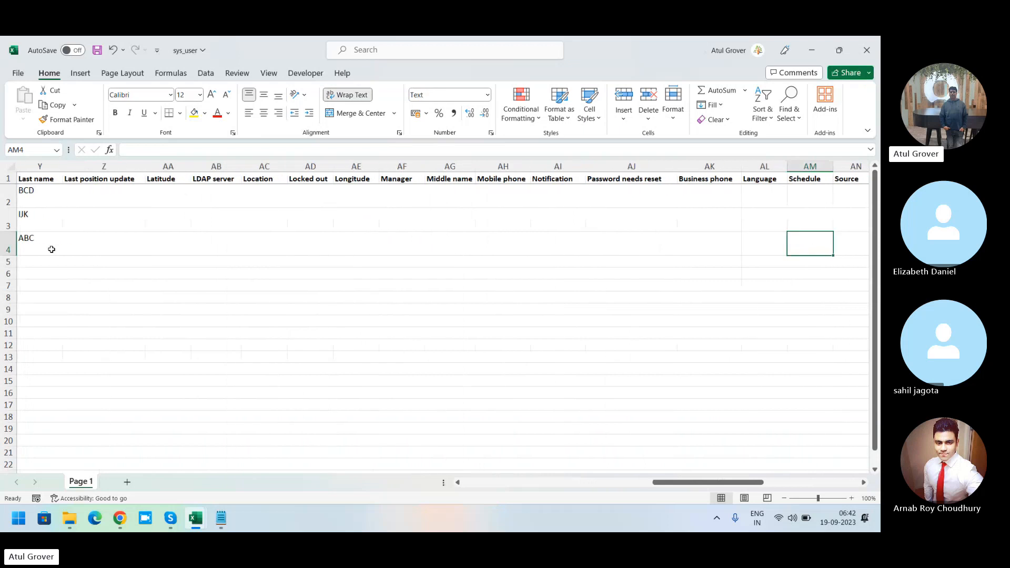
key(Tab)
key(Tab)
key(Tab)
key(Tab)
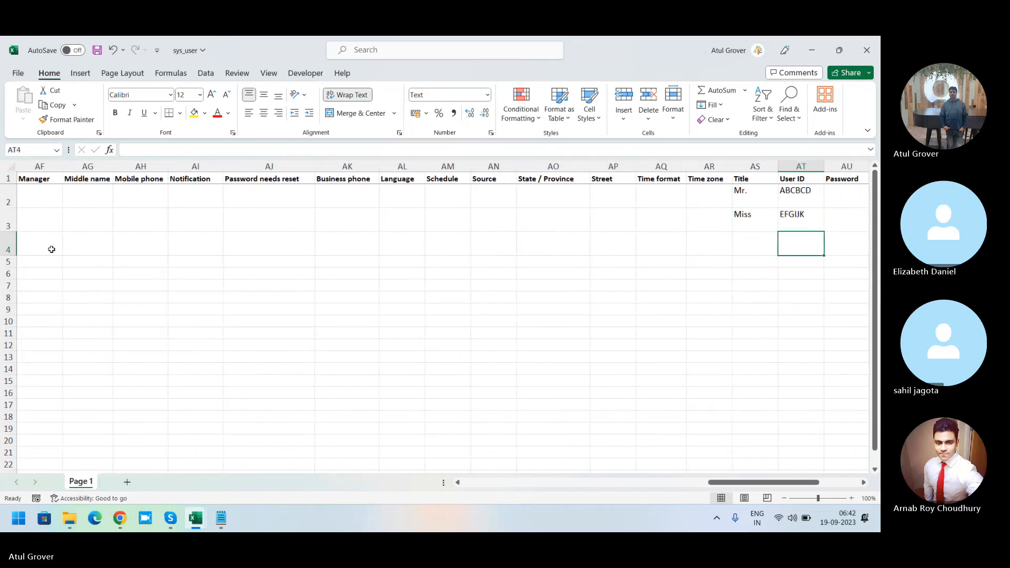
text(XYZ)
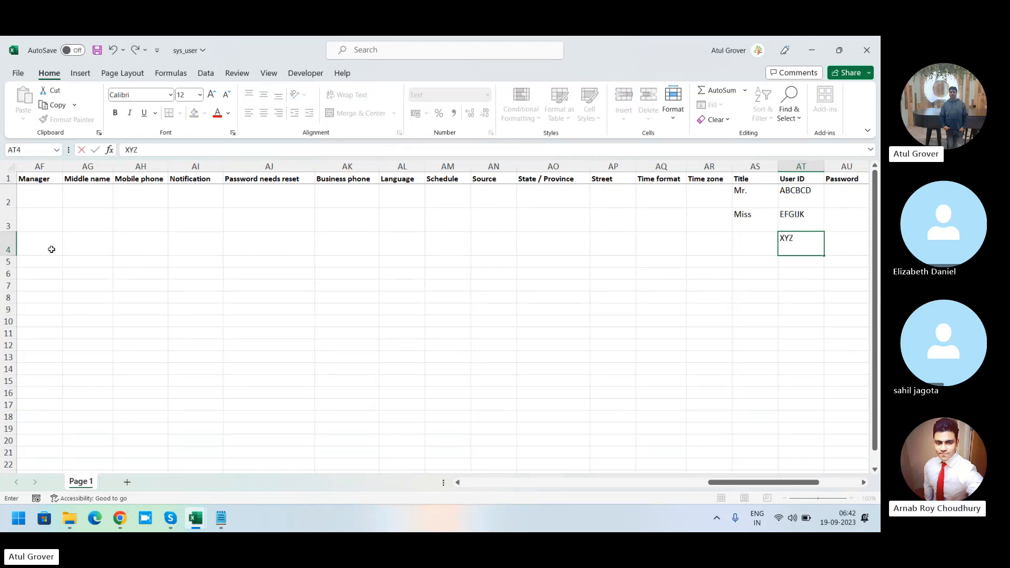
text(ABC)
Step: Save the sys_user workbook
key(Tab)
key(Tab)
key(Tab)
key(Tab)
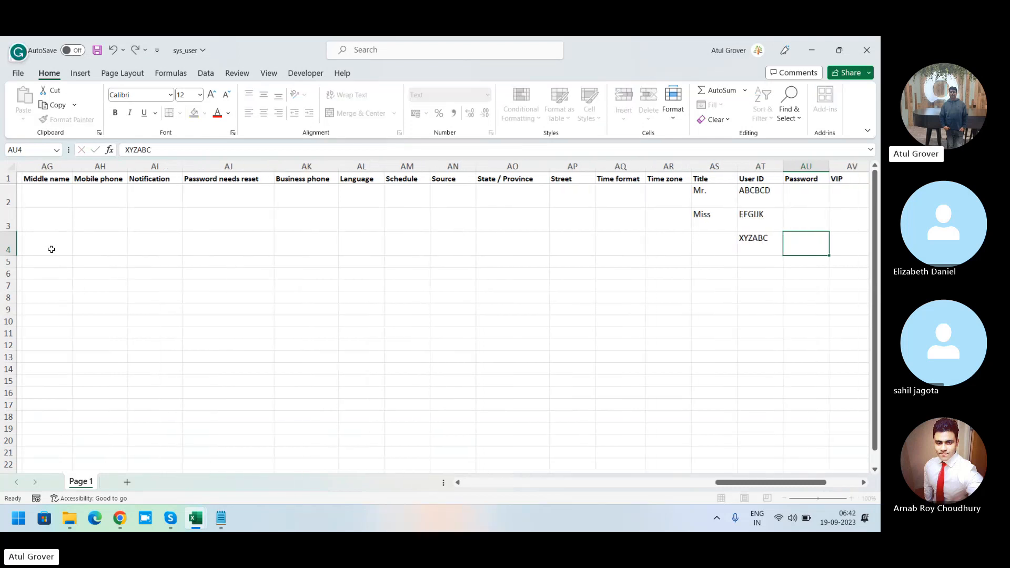
key(Tab)
key(Tab)
key(Tab)
key(Tab)
key(Tab)
key(Tab)
key(Tab)
key(Tab)
key(Tab)
key(Tab)
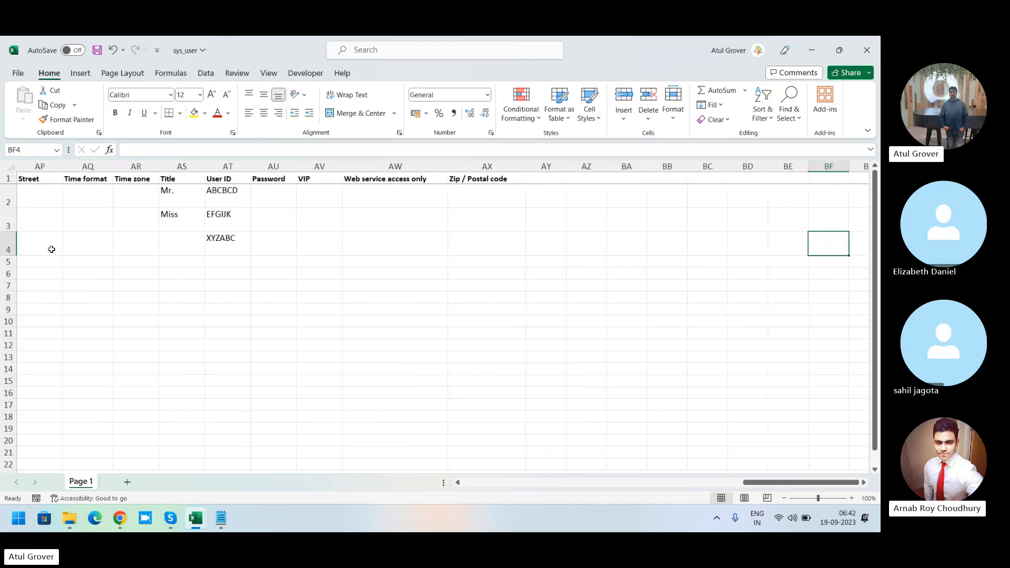
click(97, 52)
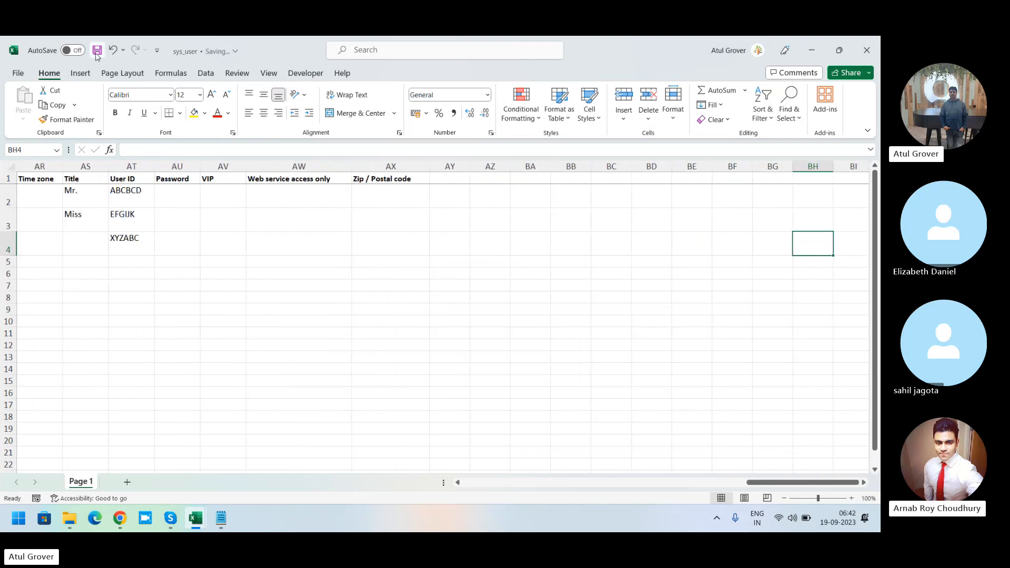
Step: Load the sys_user.xlsx file into the existing Batch13_user_data import set table via Load Data
click(120, 520)
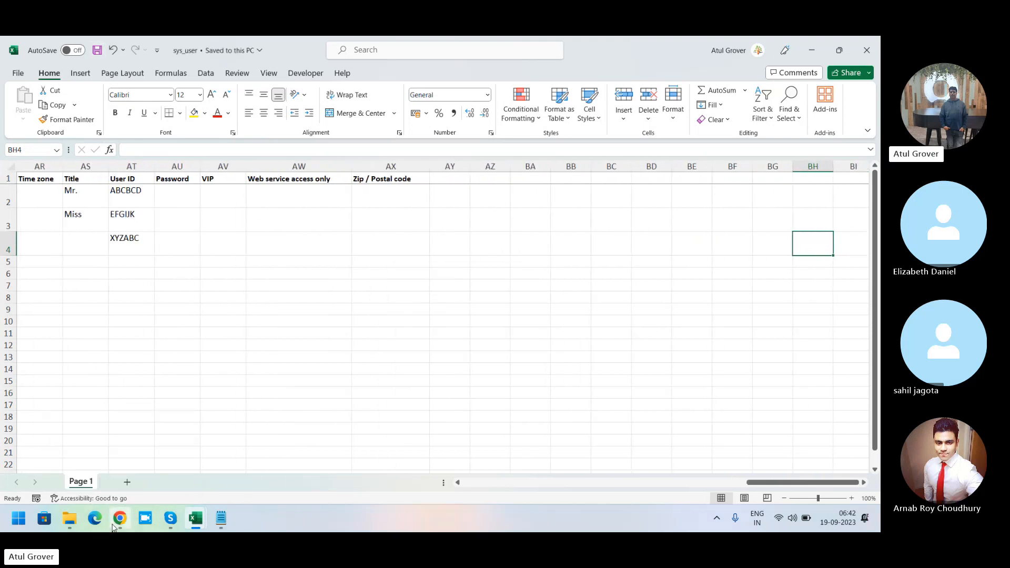
click(78, 113)
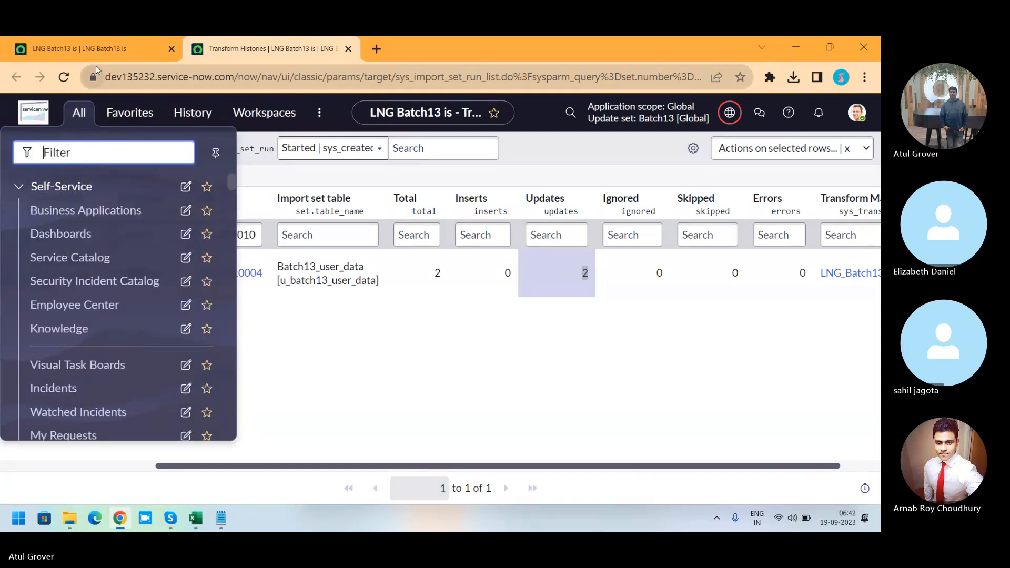
click(100, 48)
click(83, 112)
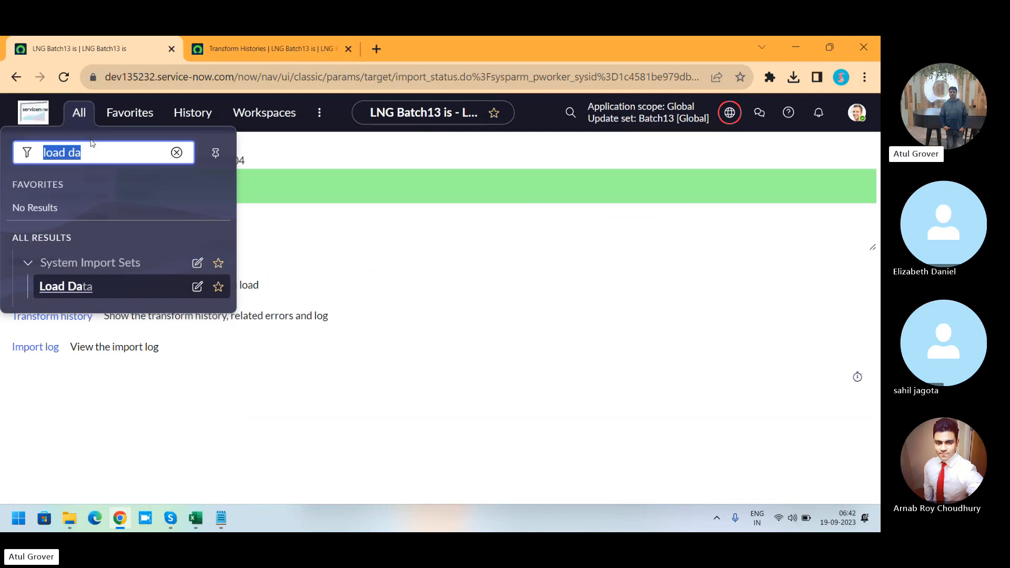
click(66, 286)
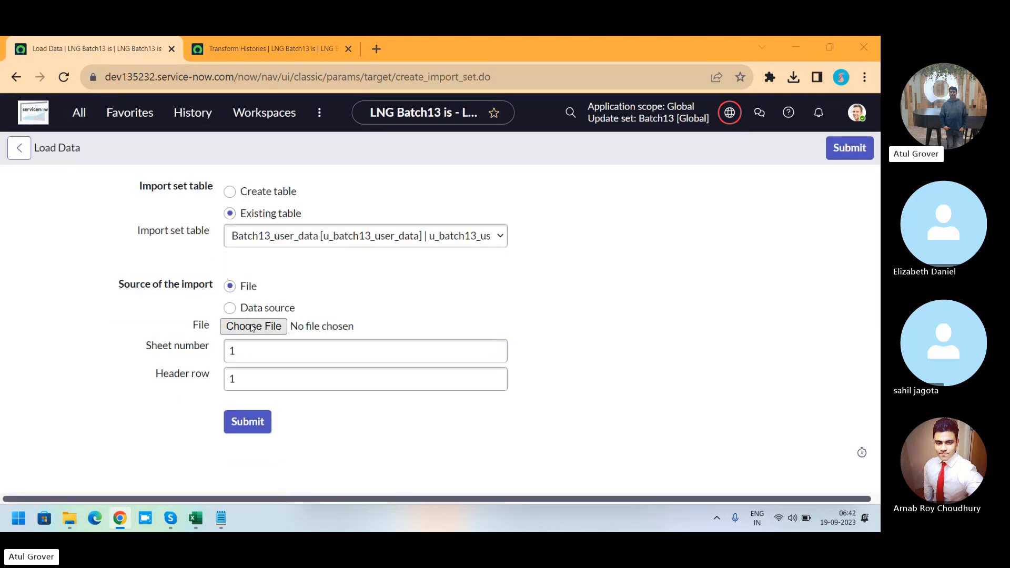
click(252, 327)
click(153, 142)
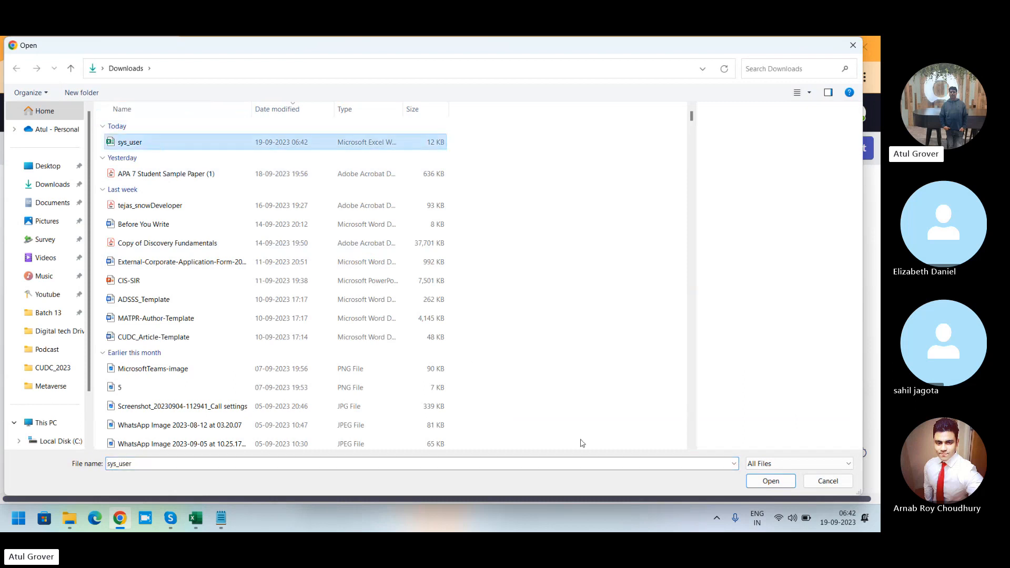
click(770, 480)
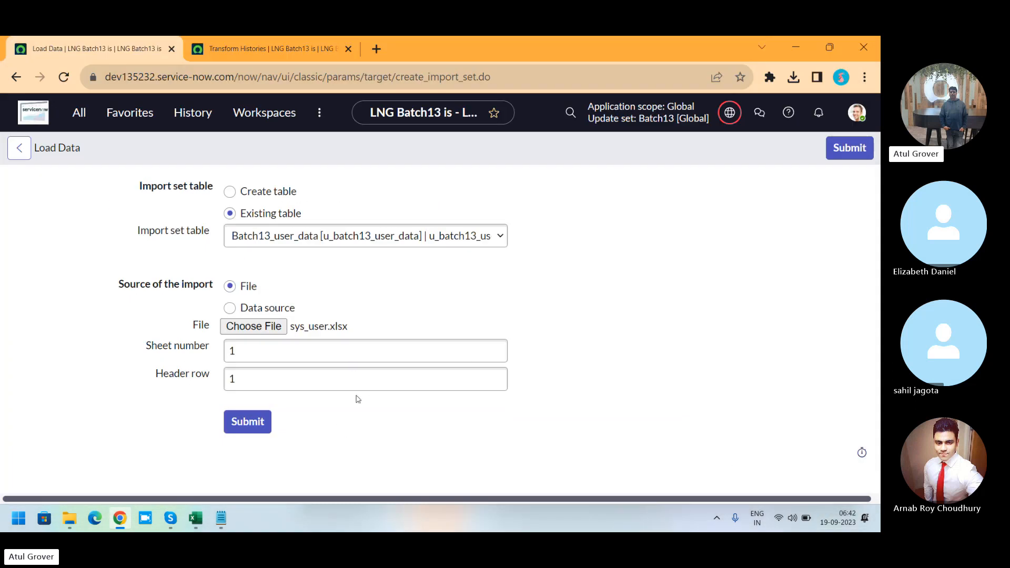
click(253, 423)
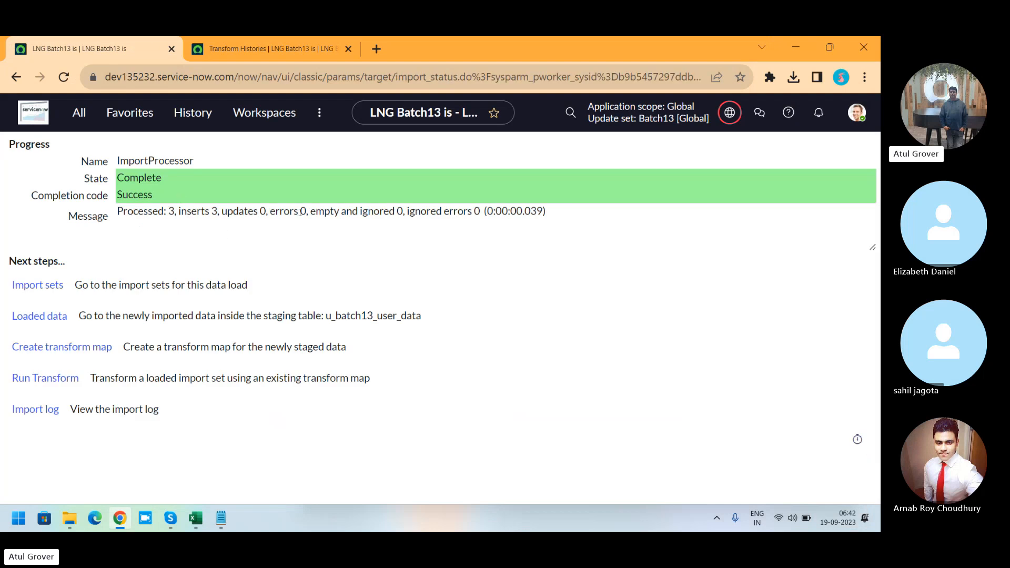
Step: Run the transform on the new import set using the LNG_Batch13_User map
click(60, 354)
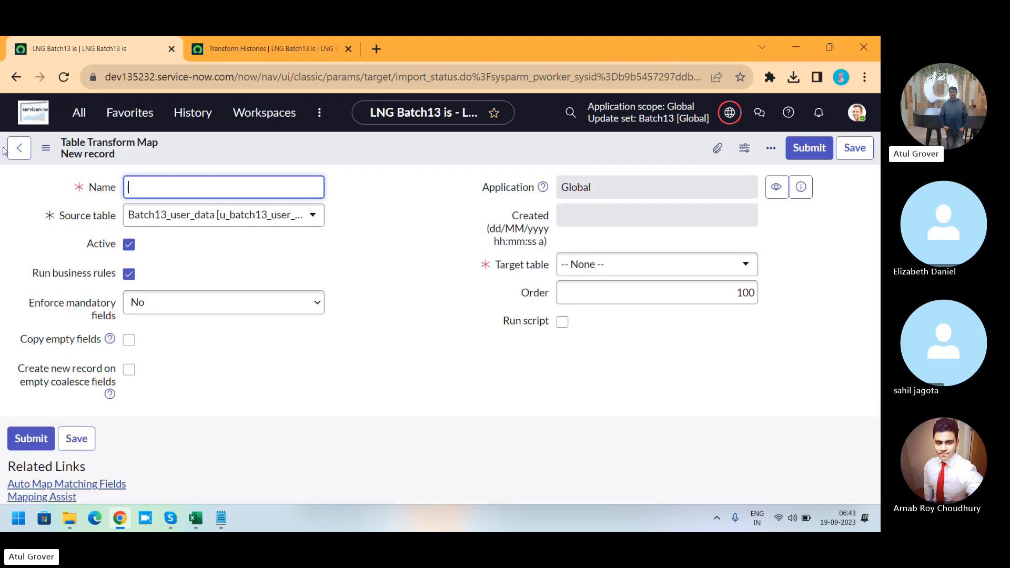
click(19, 148)
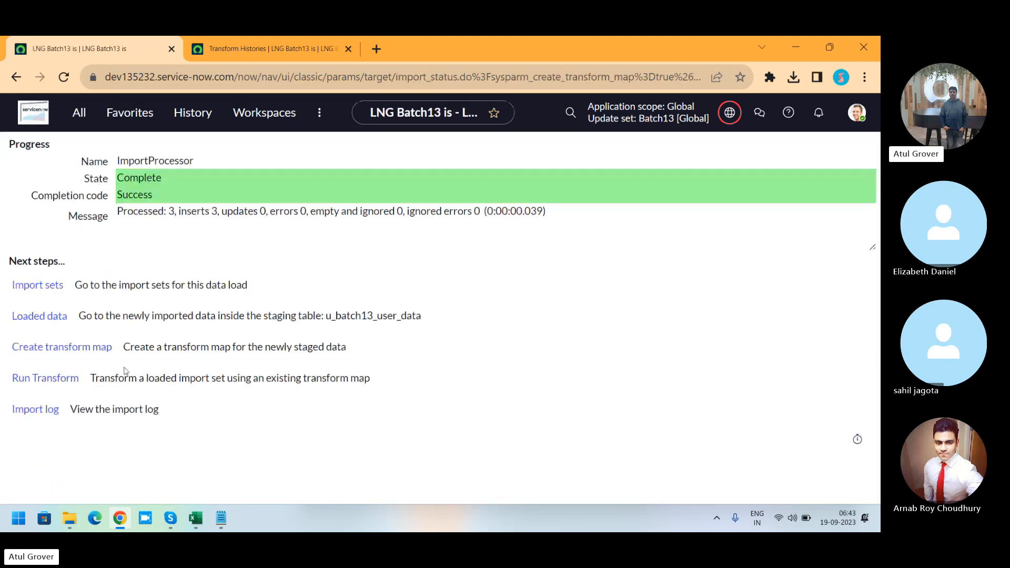
click(44, 378)
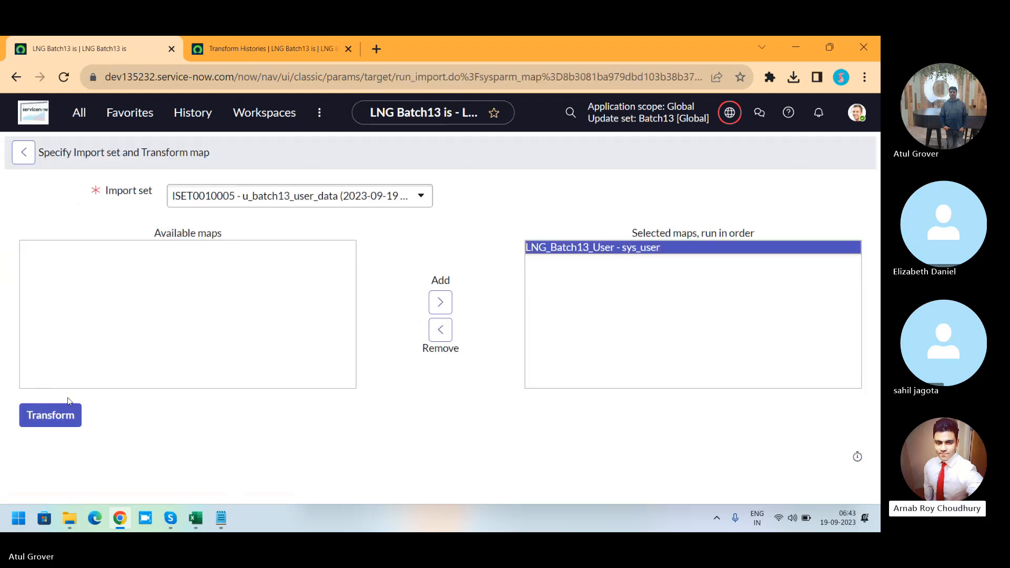
click(51, 422)
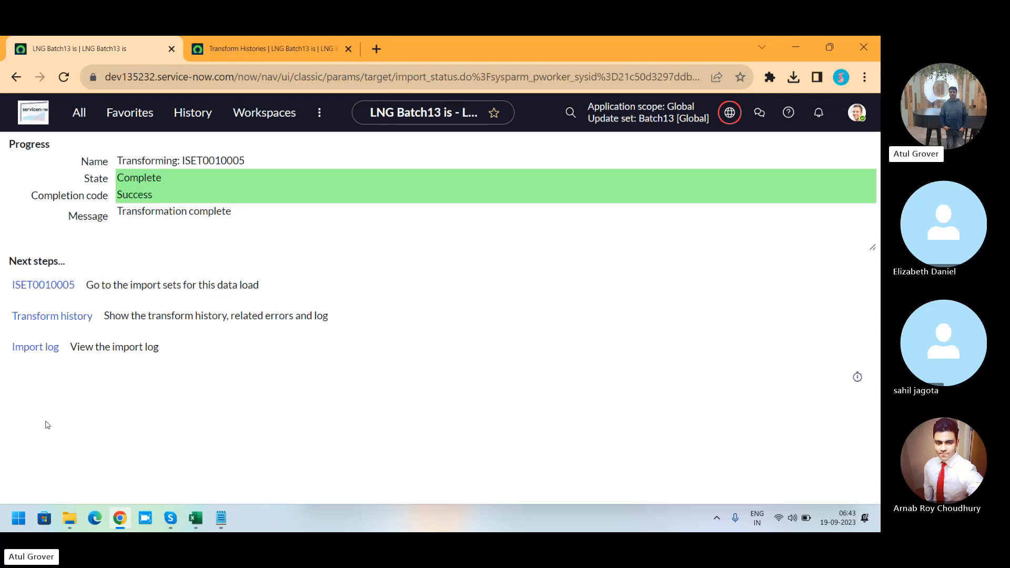
Step: Review the transform history for the new import set's inserts, updates and ignored counts
middle_click(63, 318)
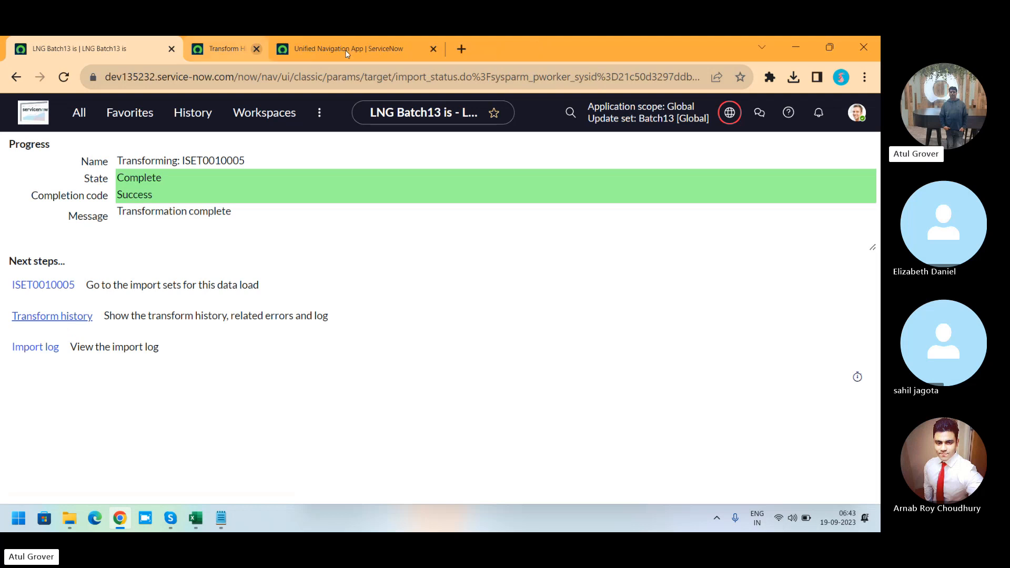
click(256, 48)
click(268, 53)
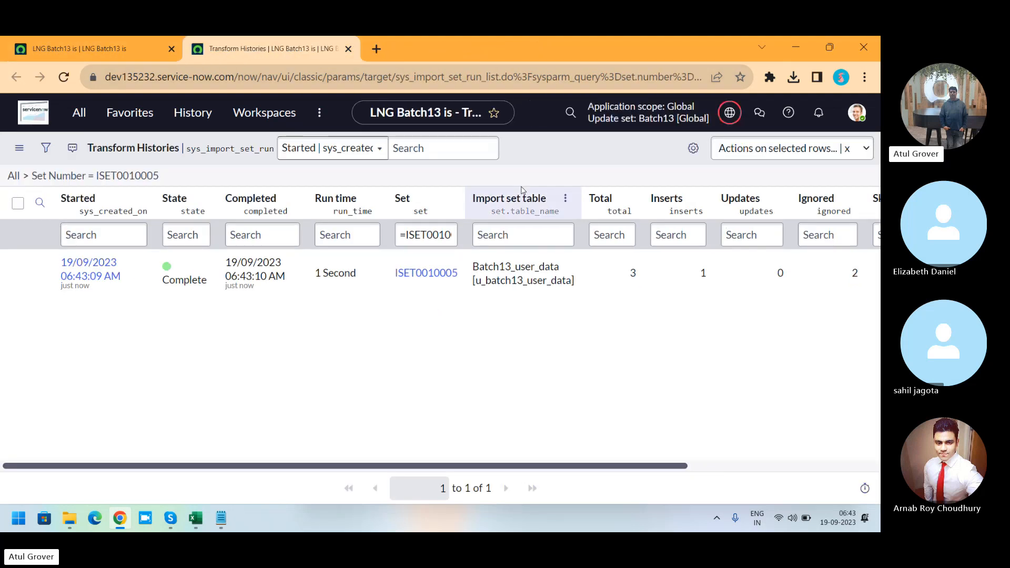
click(636, 272)
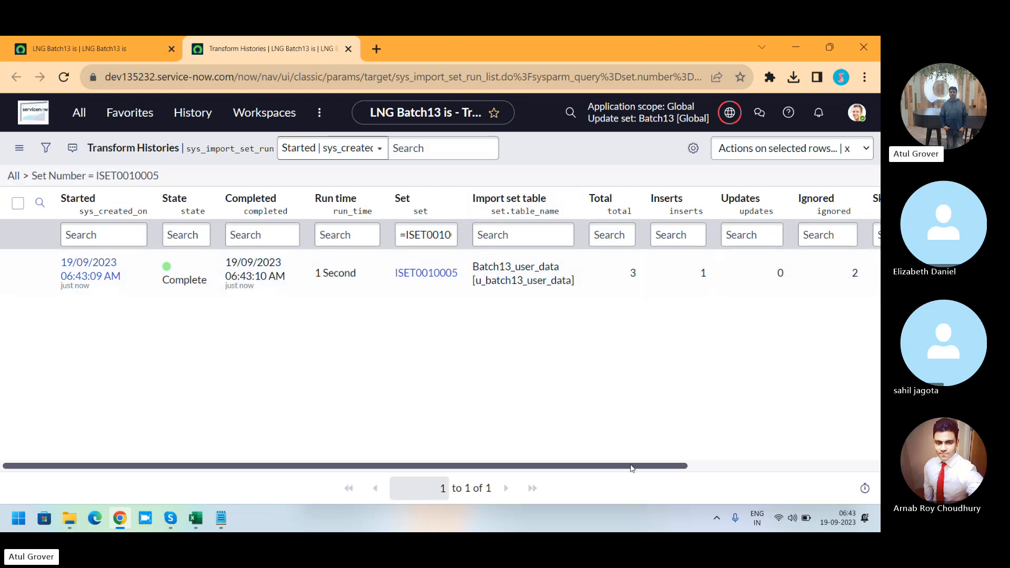
drag(631, 468, 747, 467)
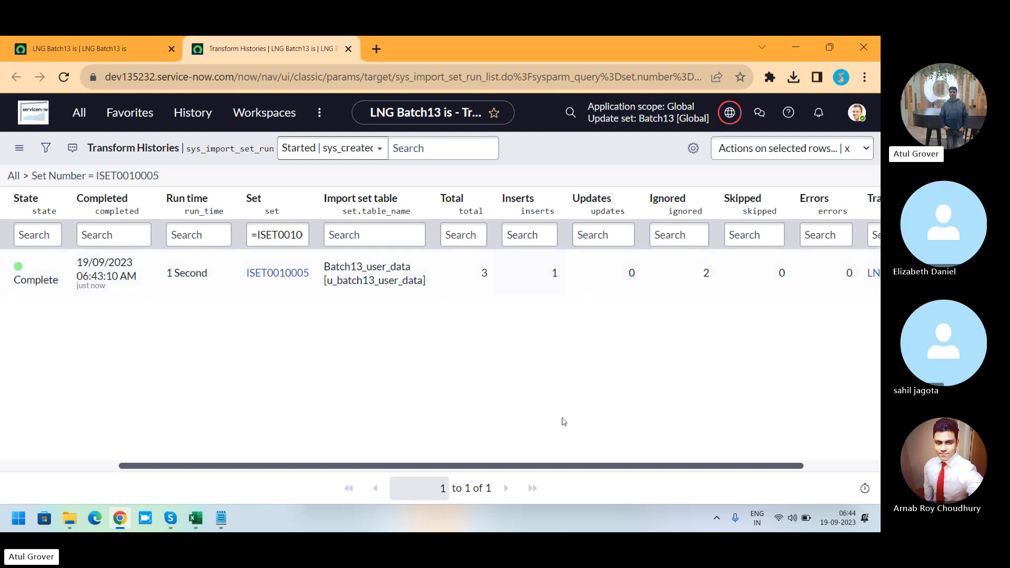
drag(546, 466, 235, 464)
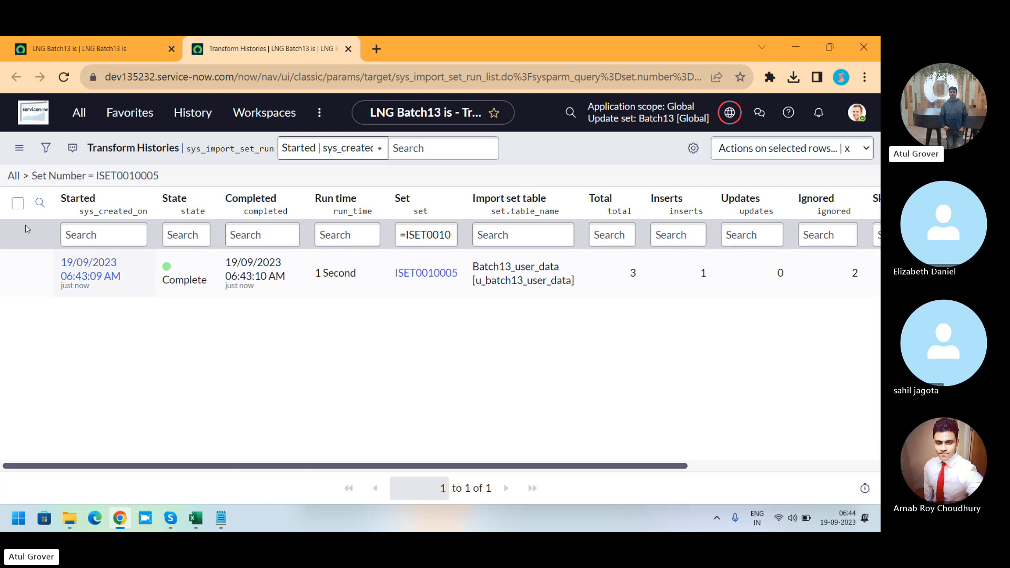
Step: Open the Transform Maps list from the navigation filter
click(79, 113)
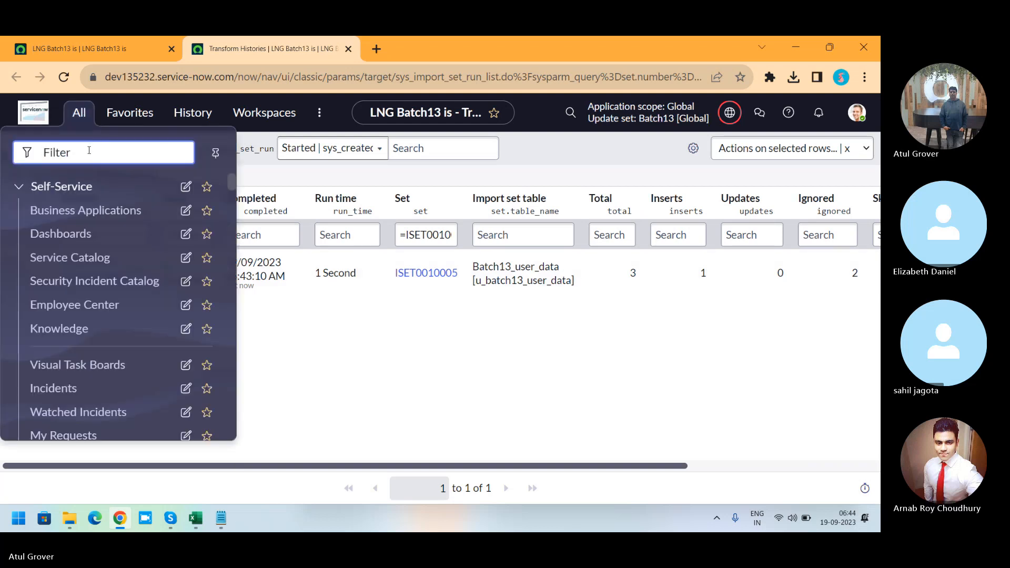
text(t)
key(BackSpace)
text(tram)
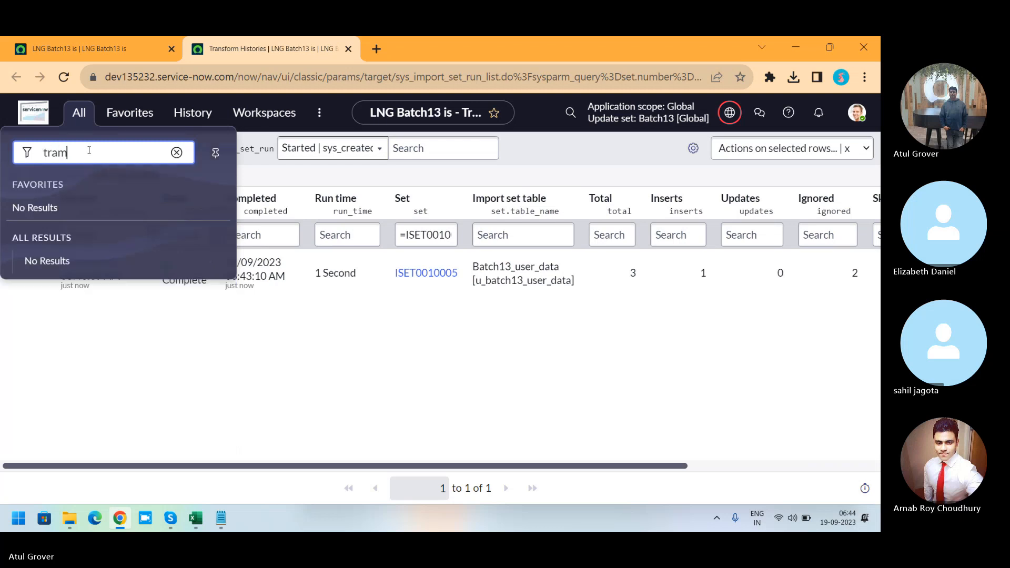
key(BackSpace)
text(nsform)
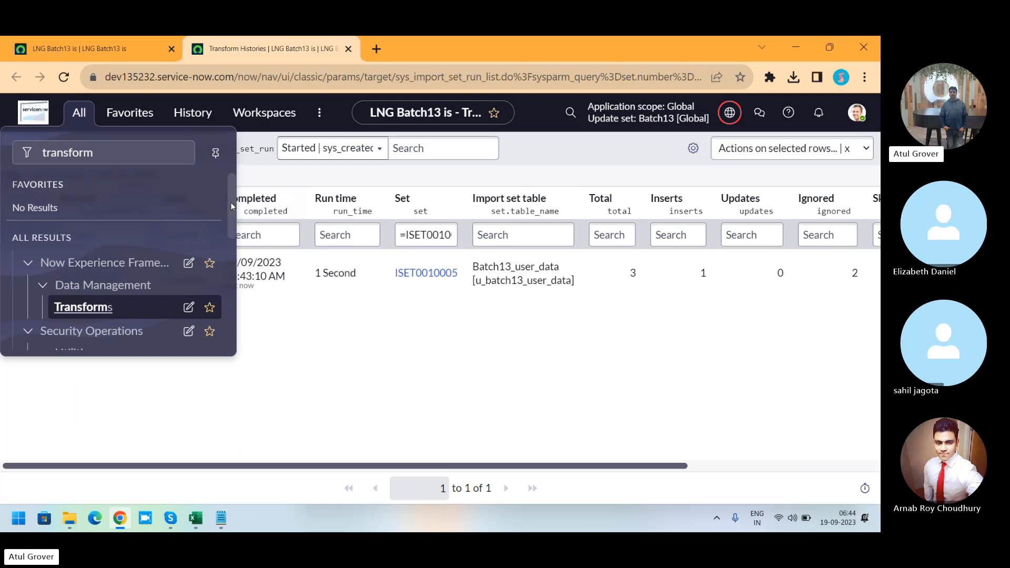
drag(231, 202, 232, 226)
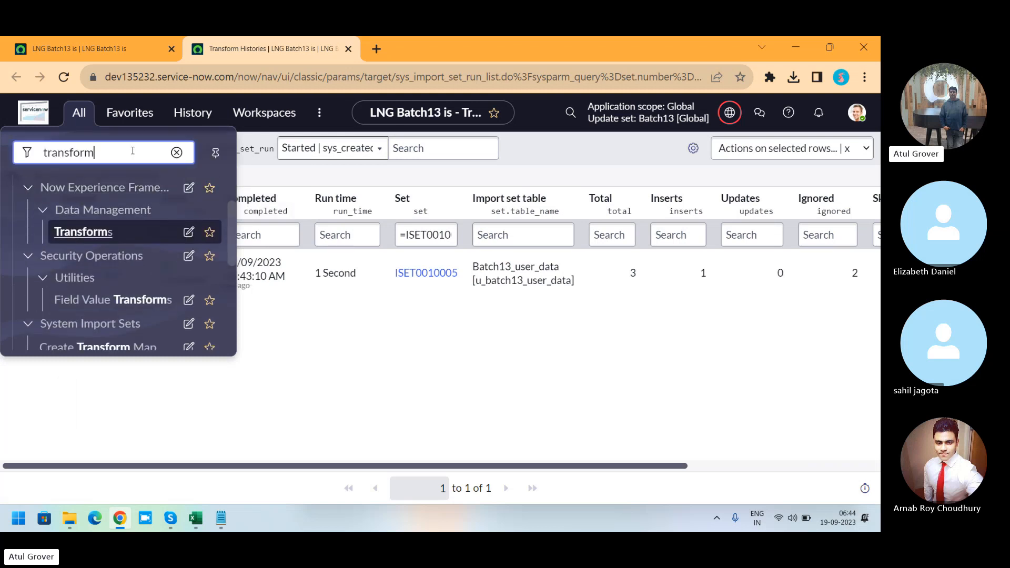
text(ma)
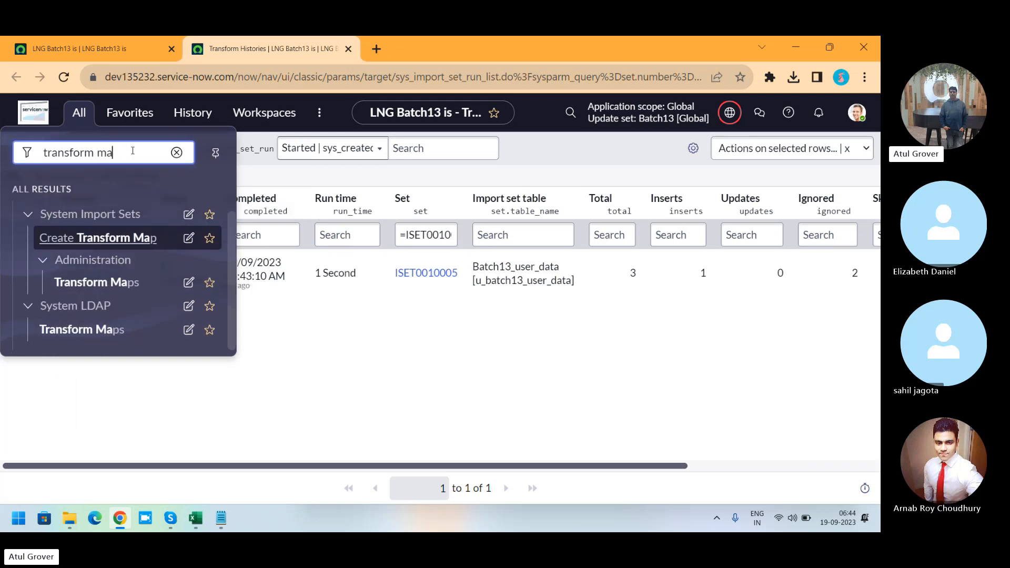
click(96, 282)
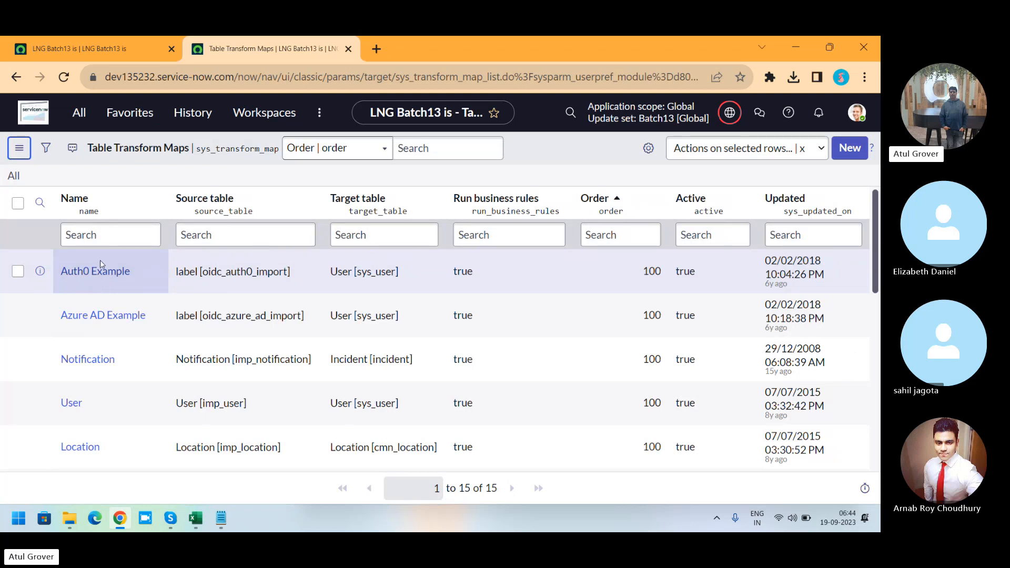
Step: Filter transform maps by names containing lng and open LNG_Batch13_User
click(103, 238)
click(103, 238)
text(*)
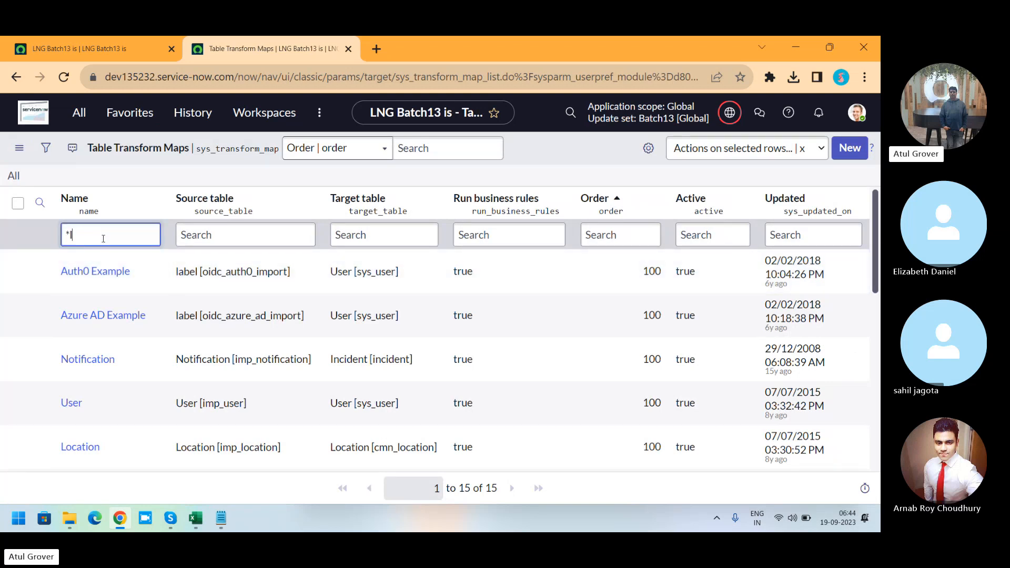
text(lng)
key(Return)
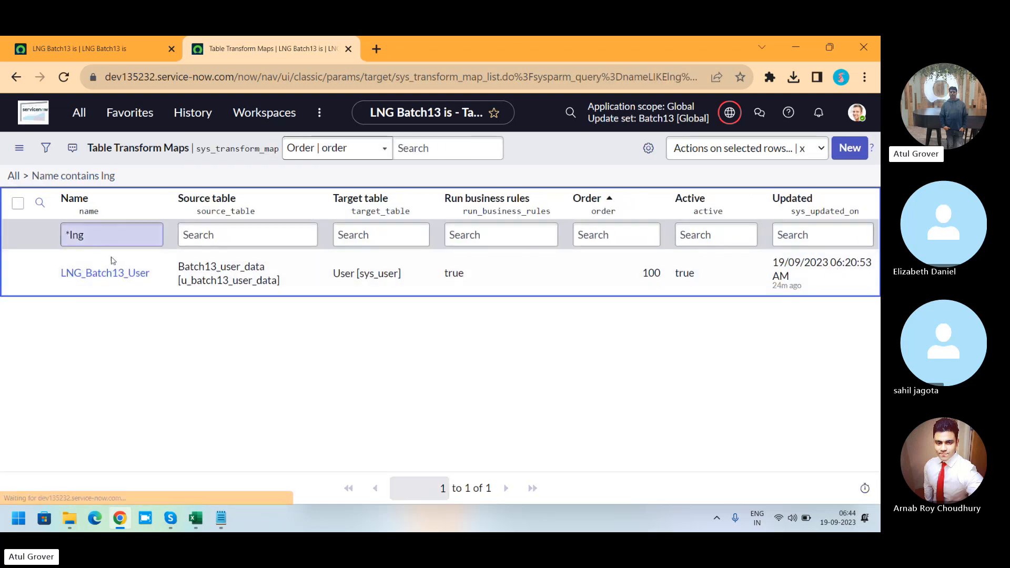
click(105, 276)
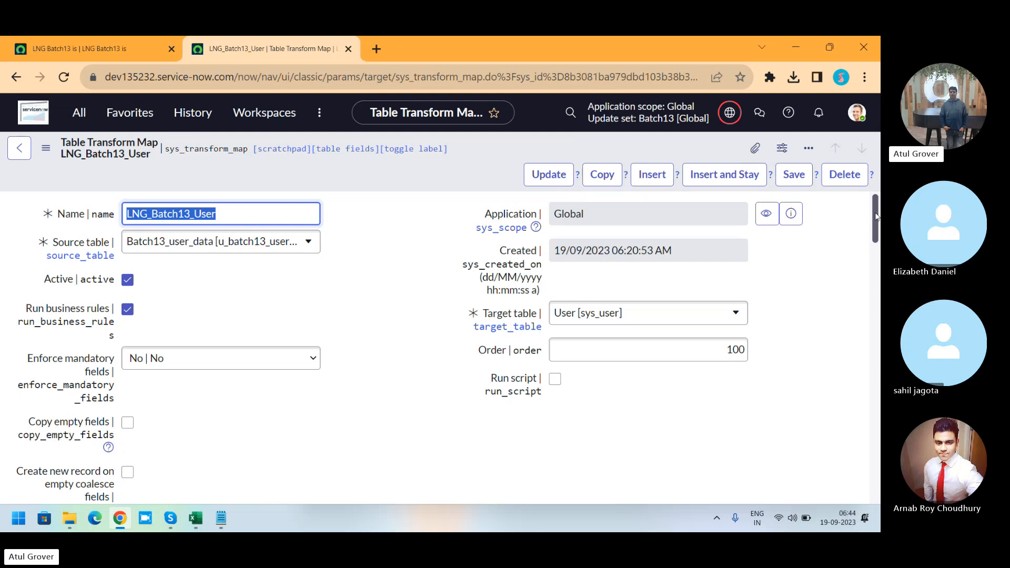
Step: Examine the transform map's mandatory-field option and the field maps' coalesce settings
scroll(875, 217, down, 2)
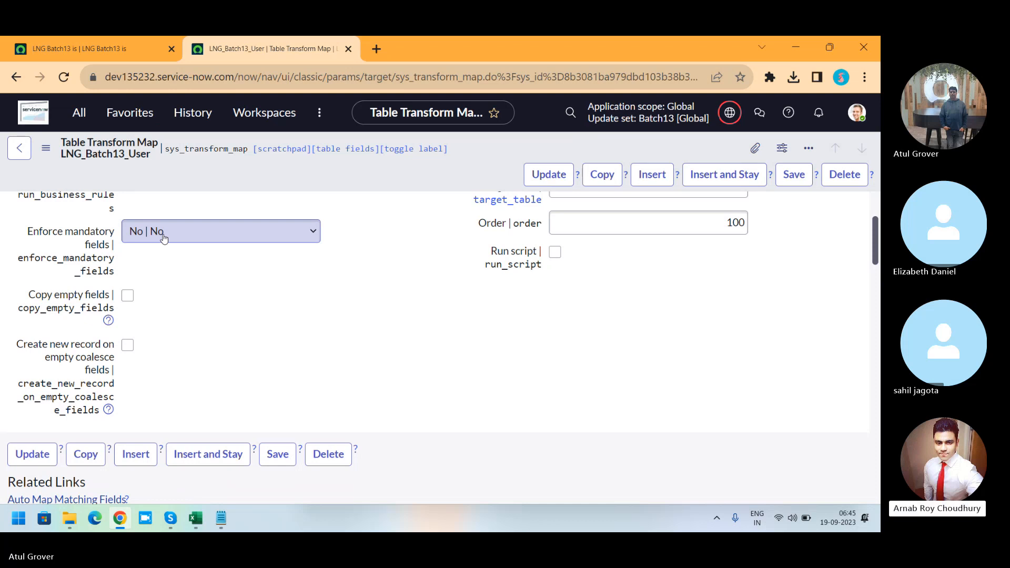
click(163, 238)
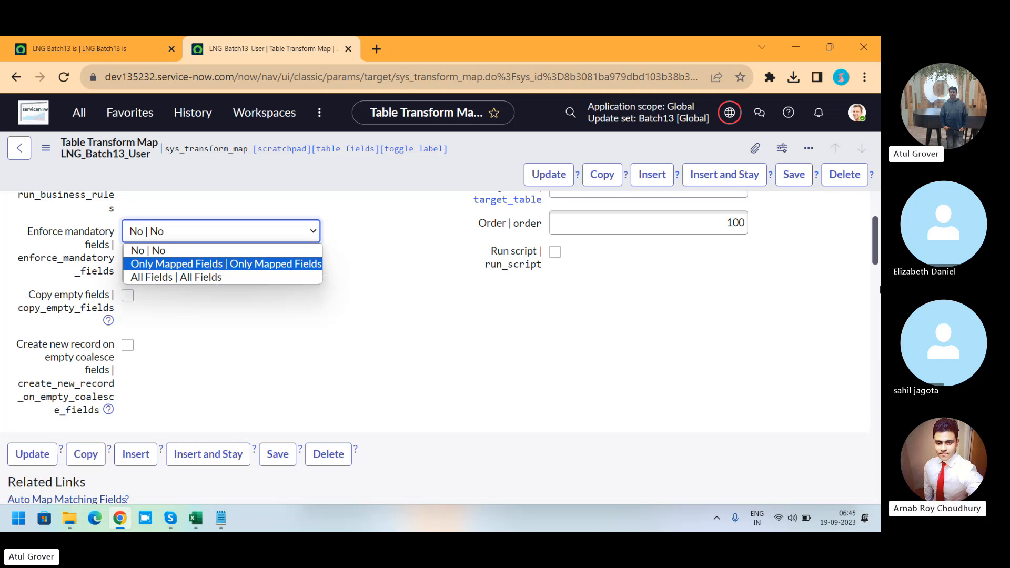
drag(875, 245, 875, 258)
scroll(440, 270, down, 8)
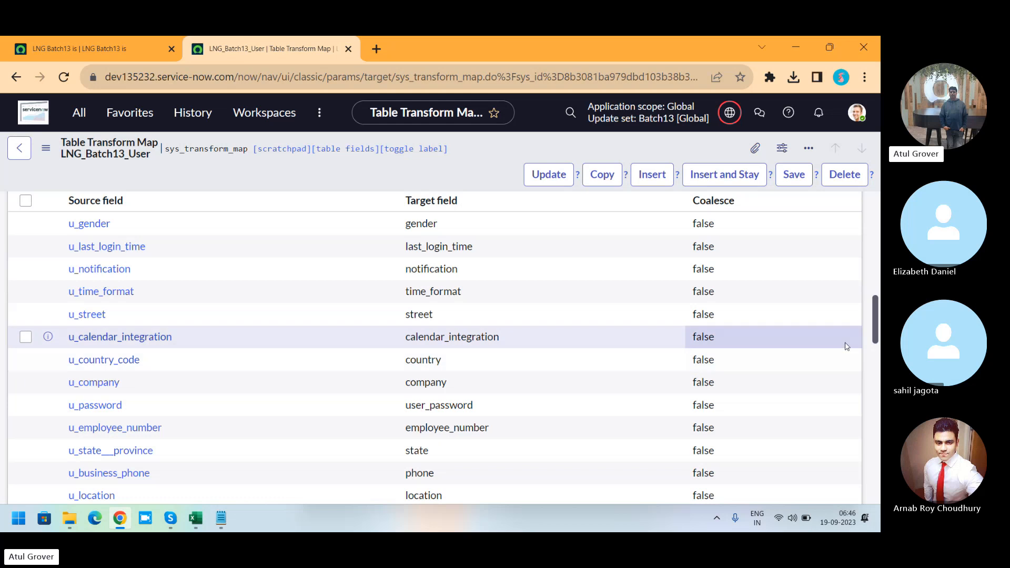
Step: Set the transform map's Enforce mandatory fields option to All Fields
drag(873, 321, 876, 204)
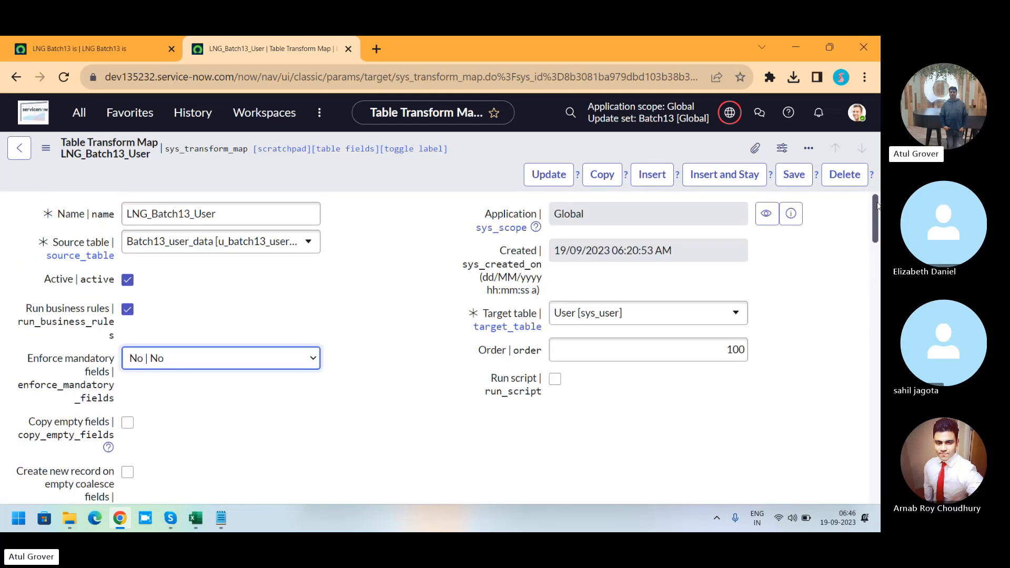
click(297, 366)
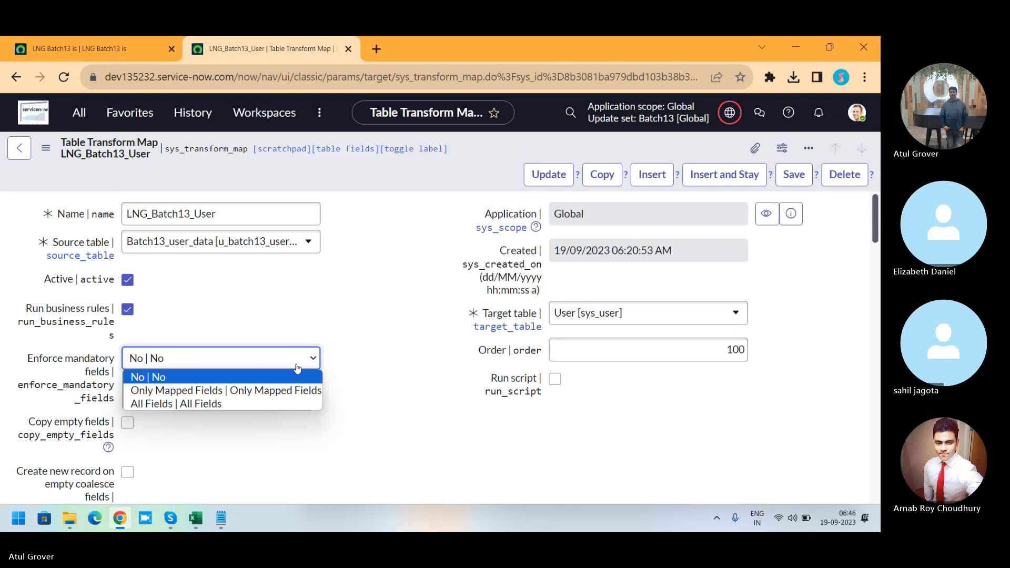
click(195, 404)
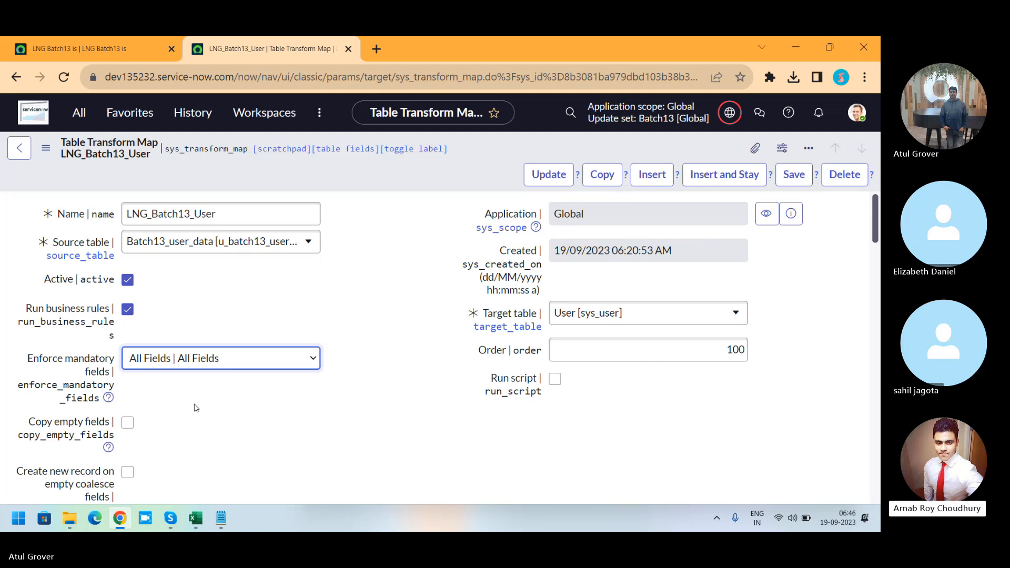
Step: Open the Users list in a new tab and save a new blank user record
click(79, 113)
text(user a)
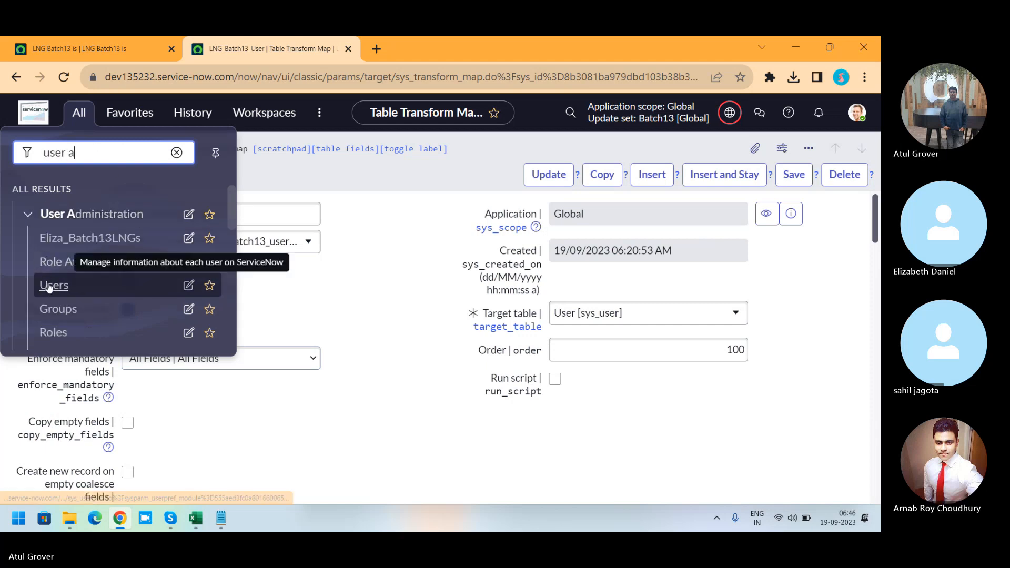
middle_click(43, 283)
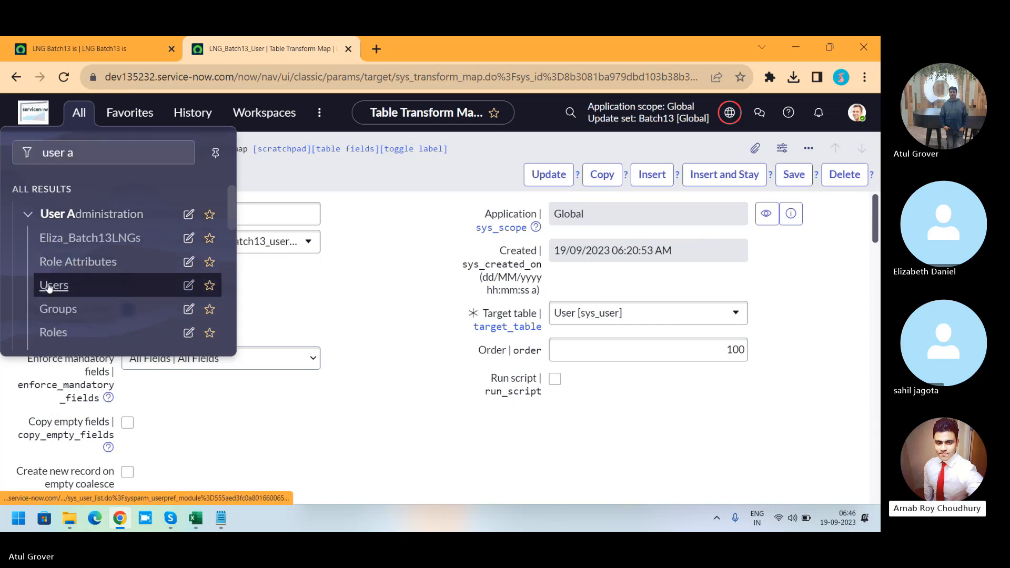
click(407, 40)
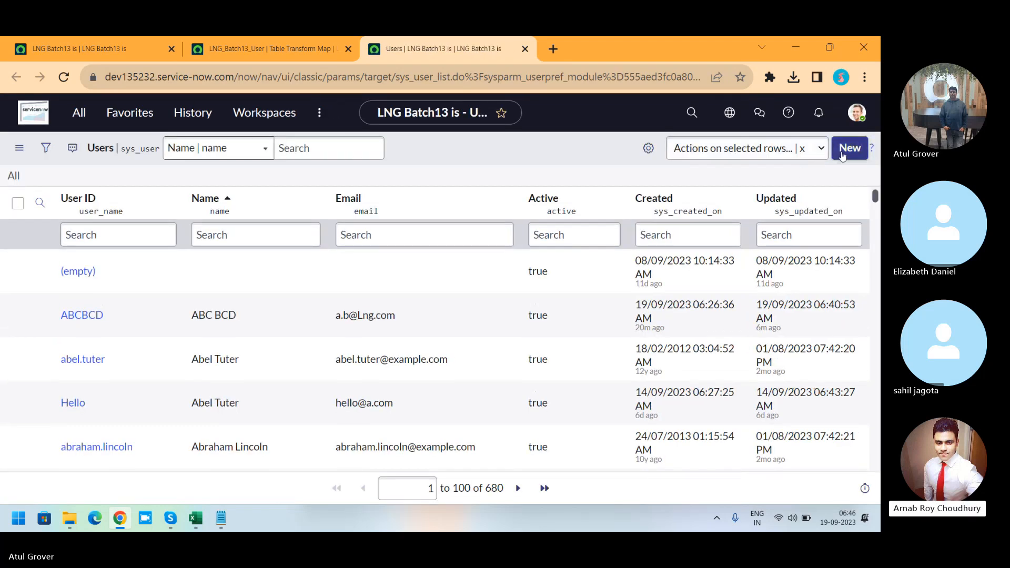
click(841, 151)
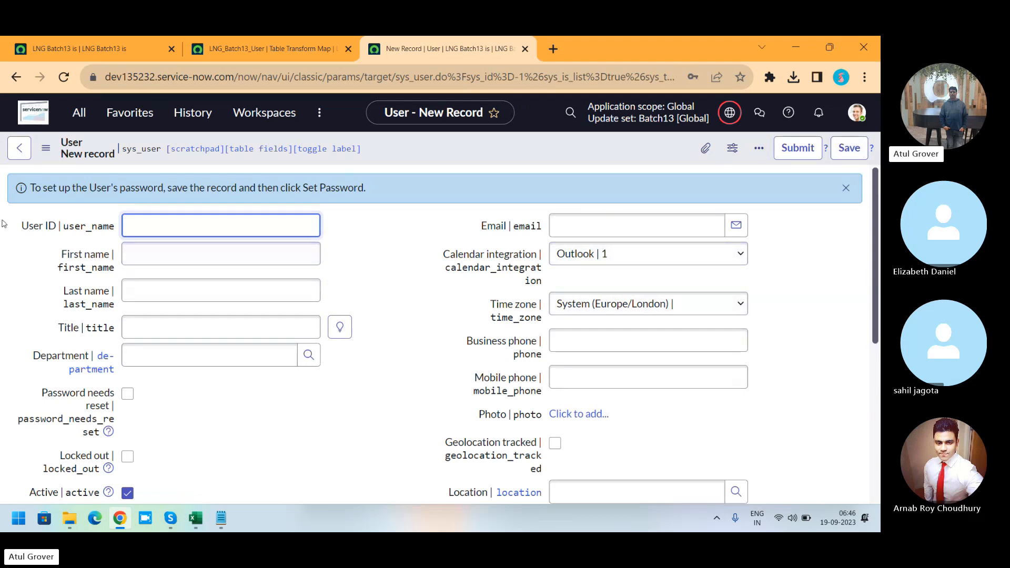
click(841, 150)
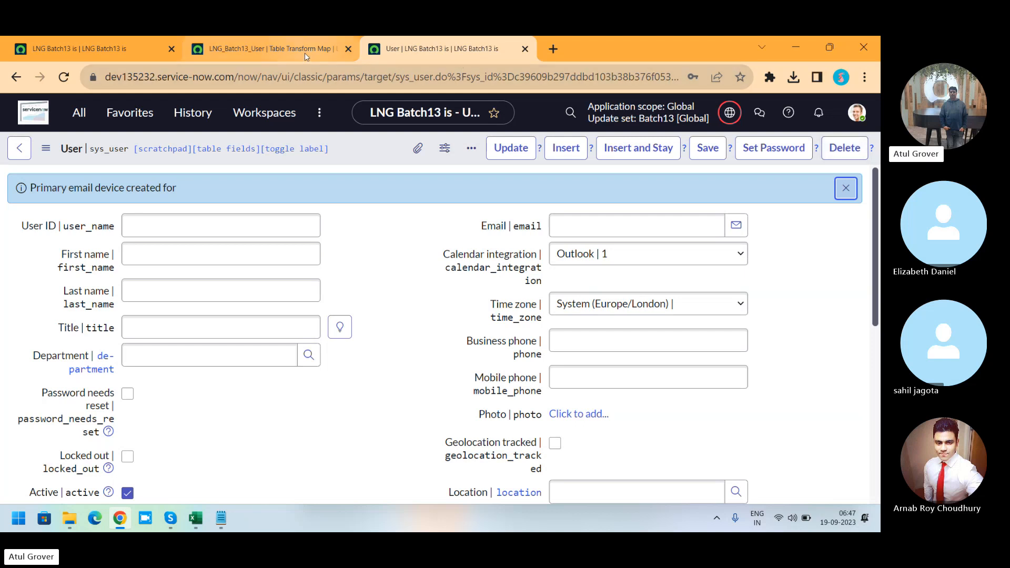
Step: Open a new Incident form in a new tab from the navigation filter
mouse_move(298, 57)
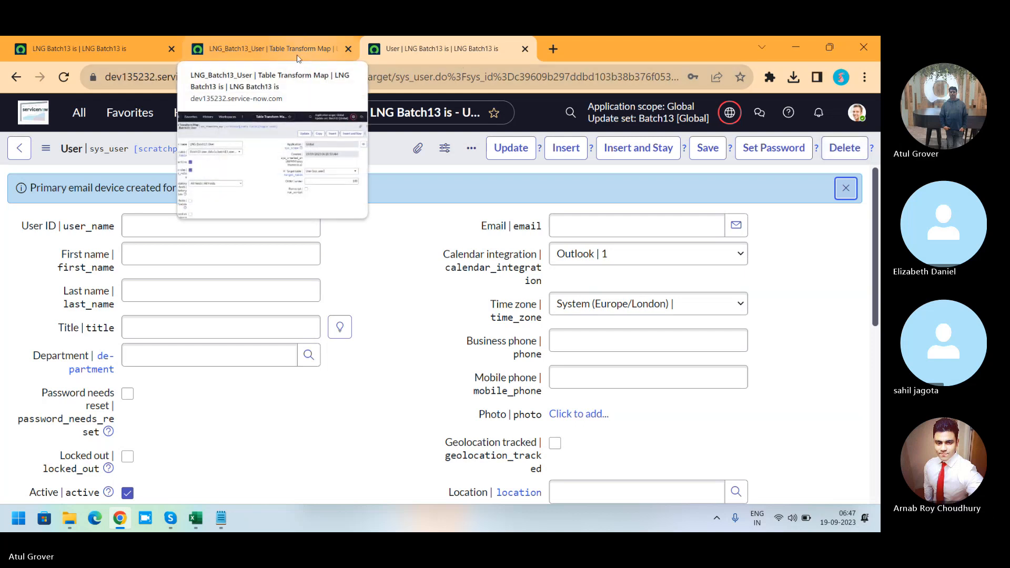
click(79, 112)
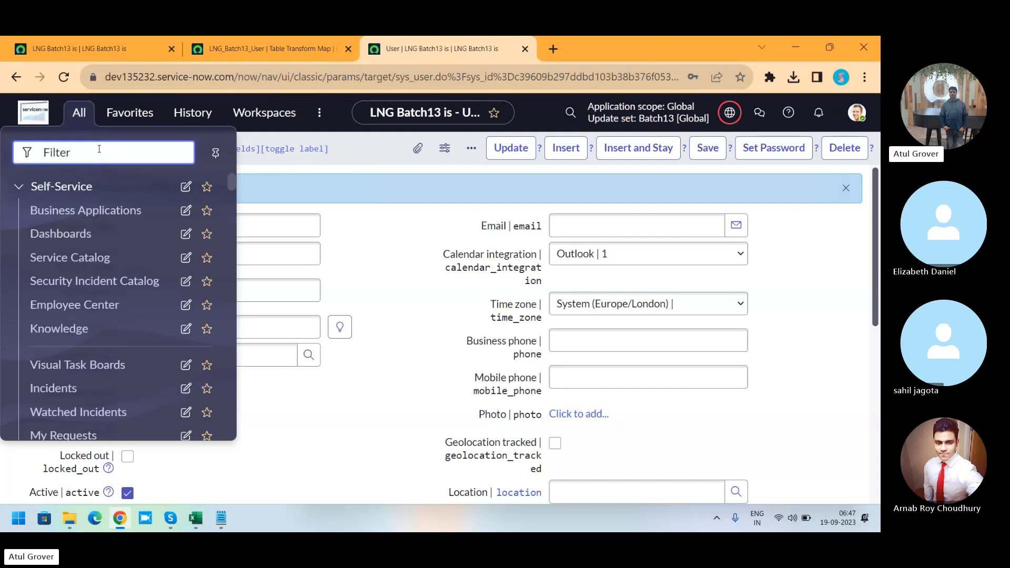
text(incide)
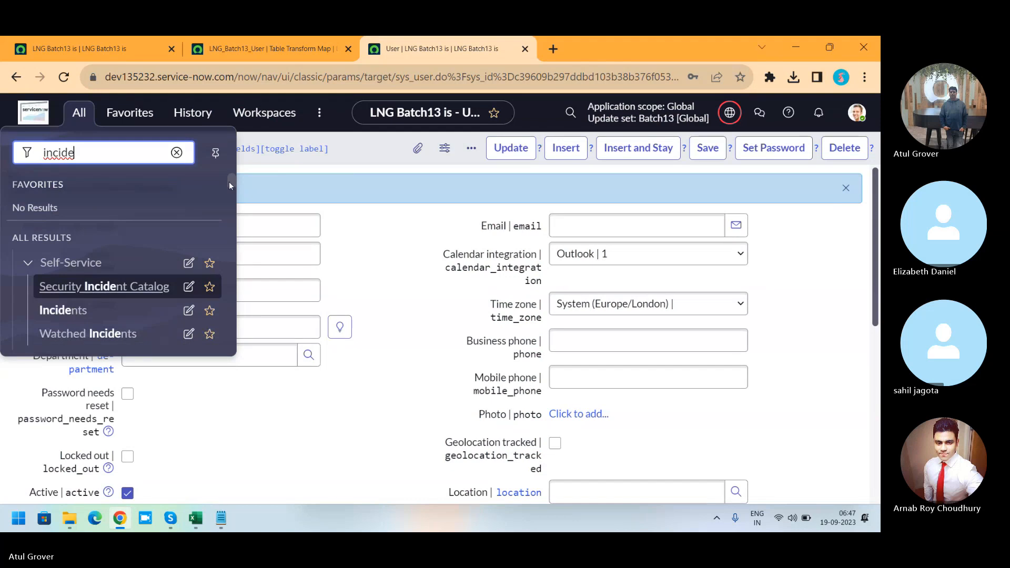
drag(229, 182, 230, 195)
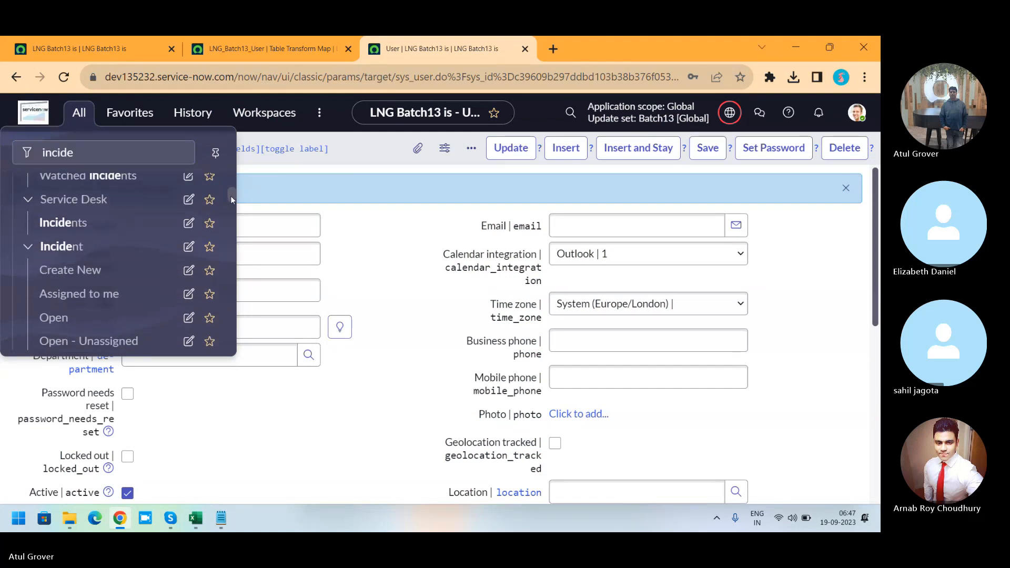
middle_click(75, 269)
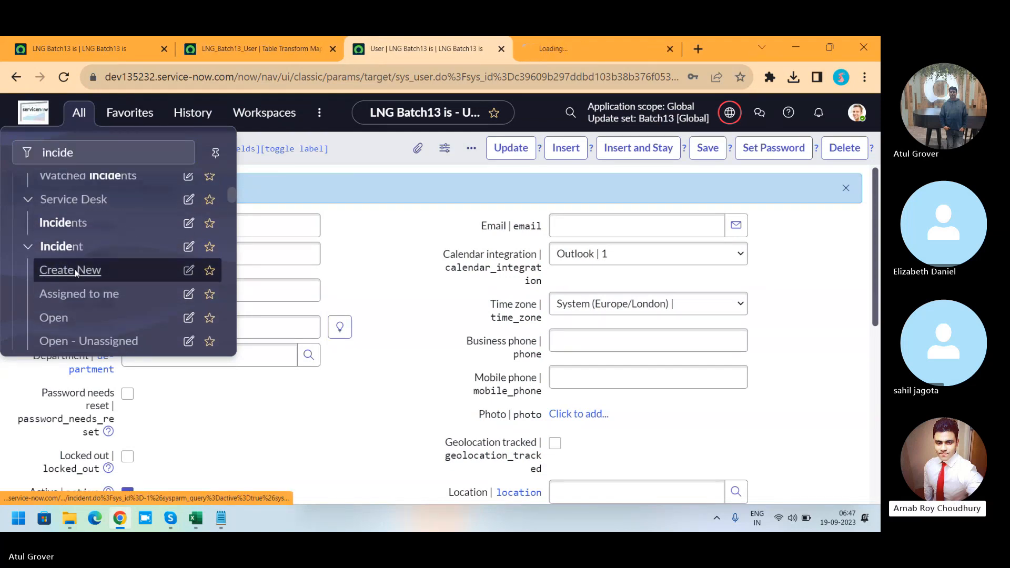
click(593, 59)
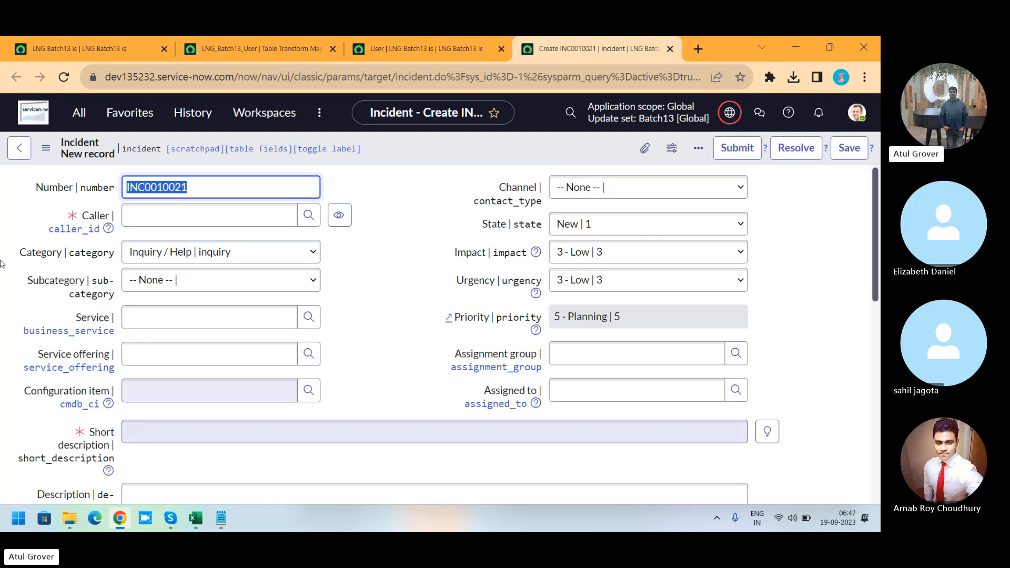
Step: Return to the transform map and enable its Copy empty fields option
click(97, 48)
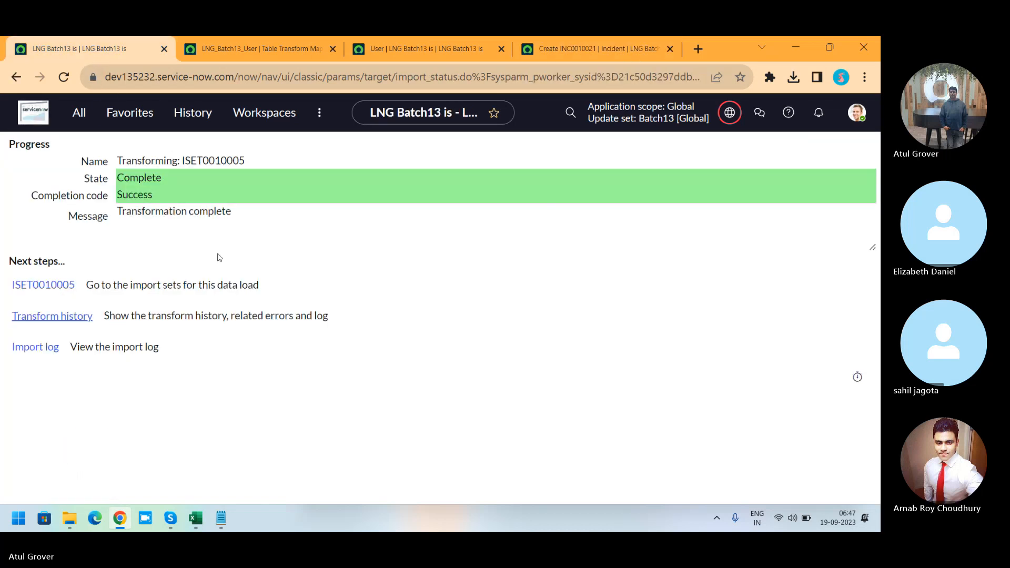
click(267, 49)
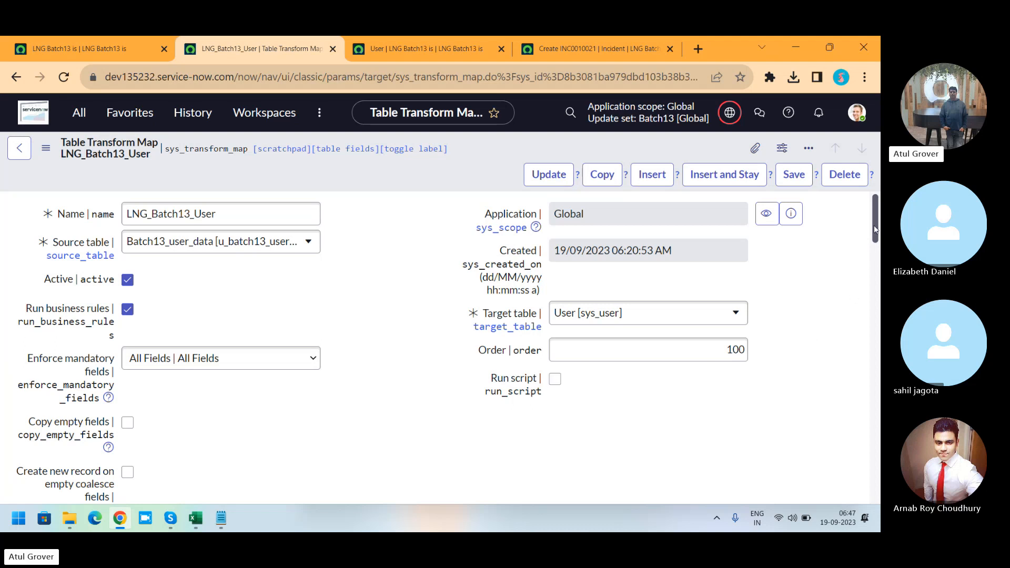
scroll(296, 304, down, 3)
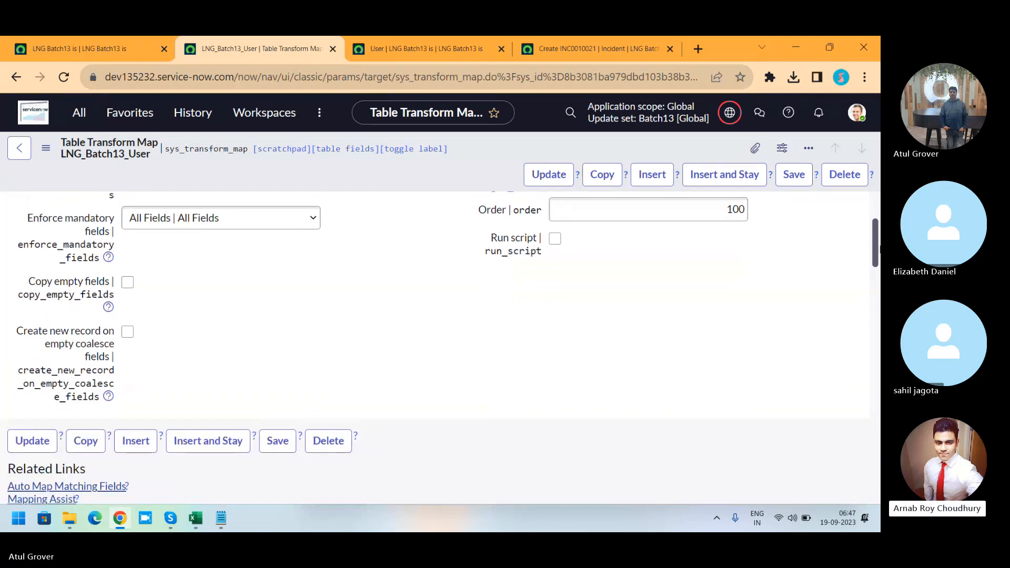
click(127, 282)
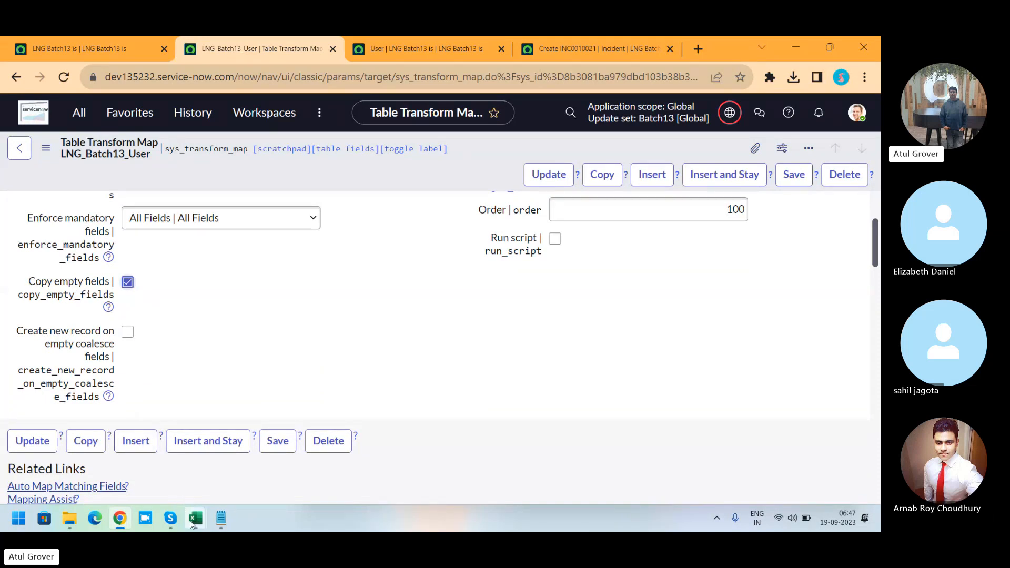
Step: Examine the sys_user spreadsheet's user rows and their empty Password, VIP and postal code columns
mouse_move(193, 520)
click(274, 472)
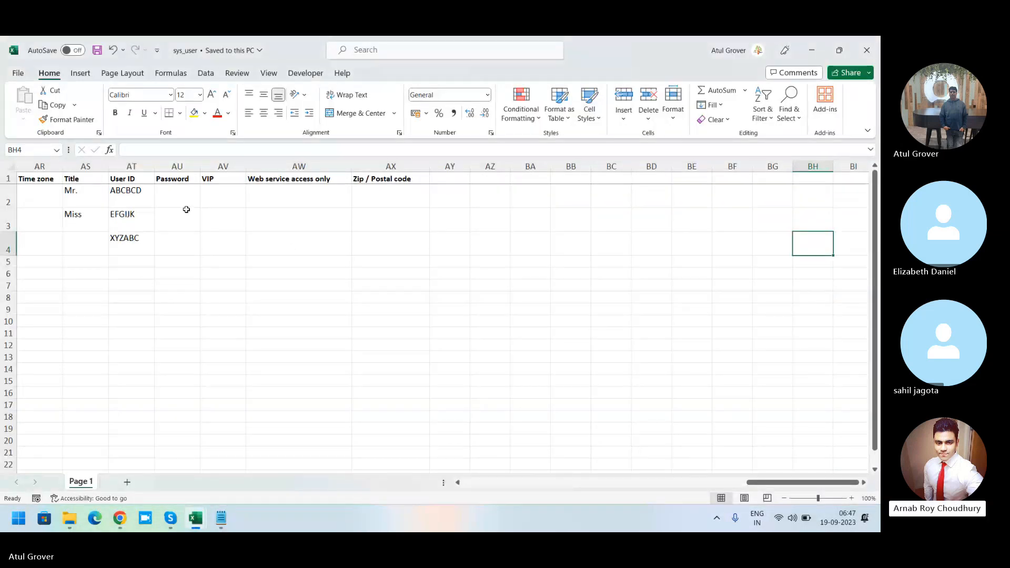
click(171, 191)
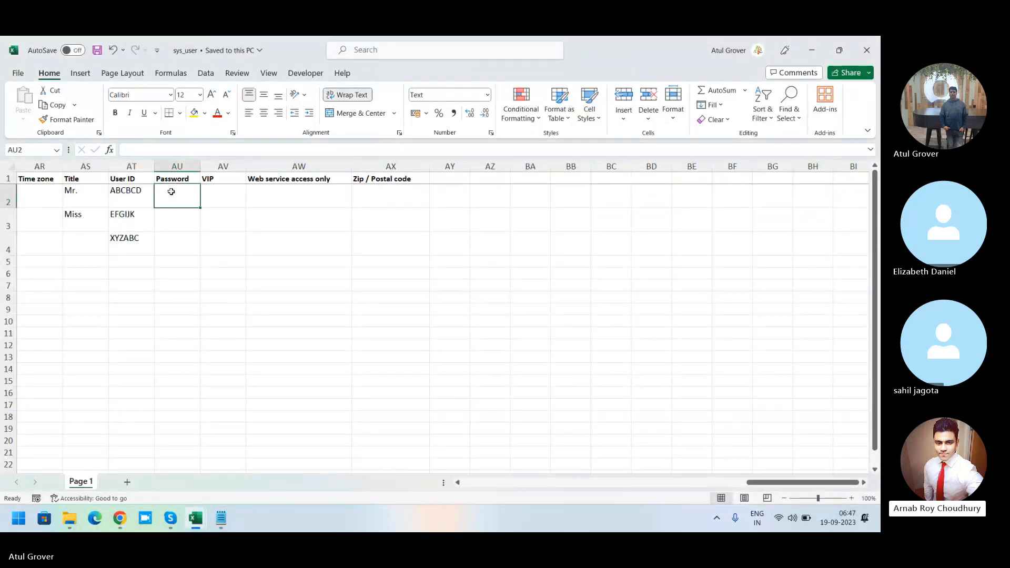
key(shift+Down)
key(shift+Right)
key(shift+Right)
key(shift+Right)
key(shift+Right)
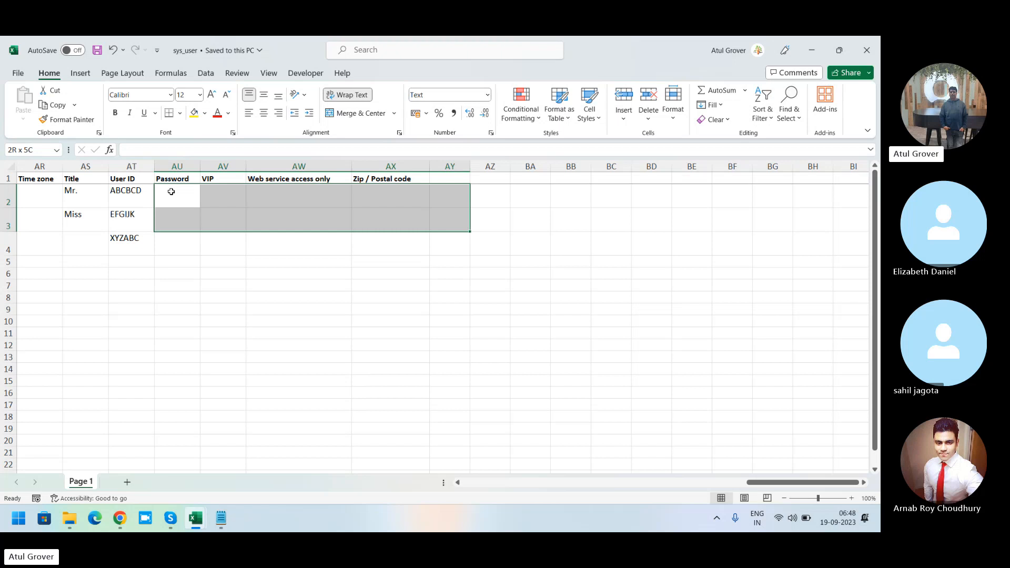
key(shift+Left)
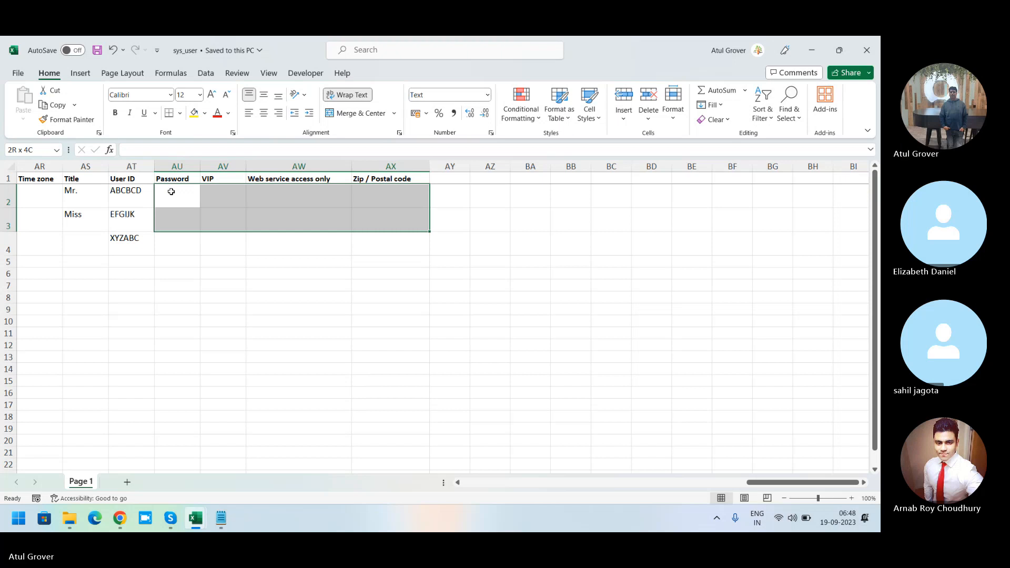
key(Left)
key(Left)
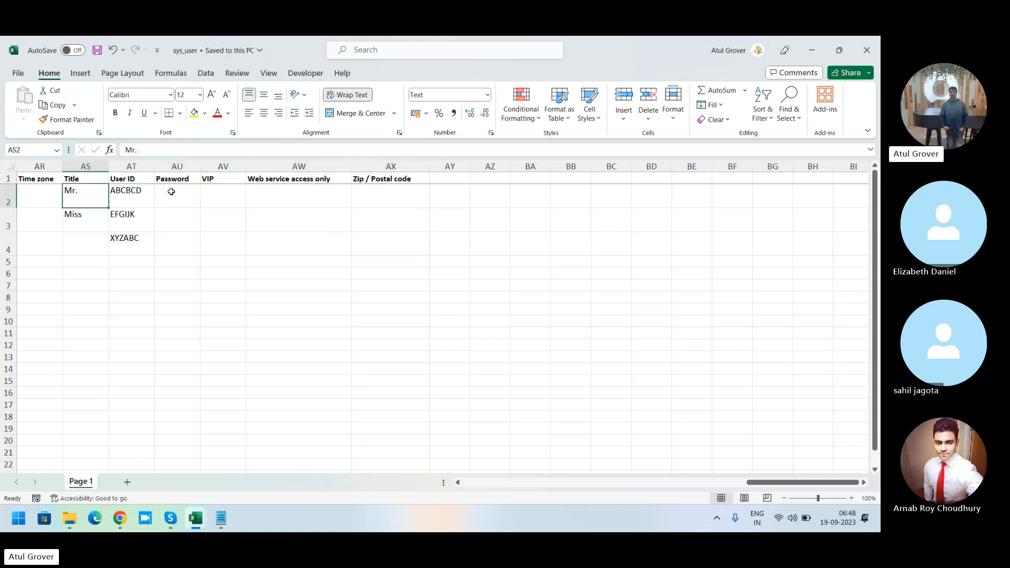
key(alt+Tab)
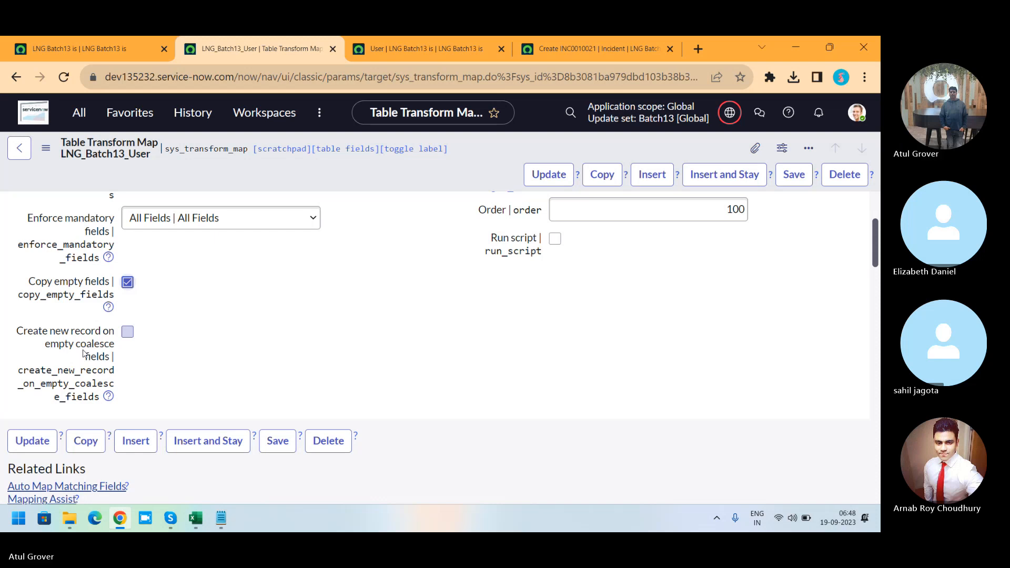
key(alt+Tab)
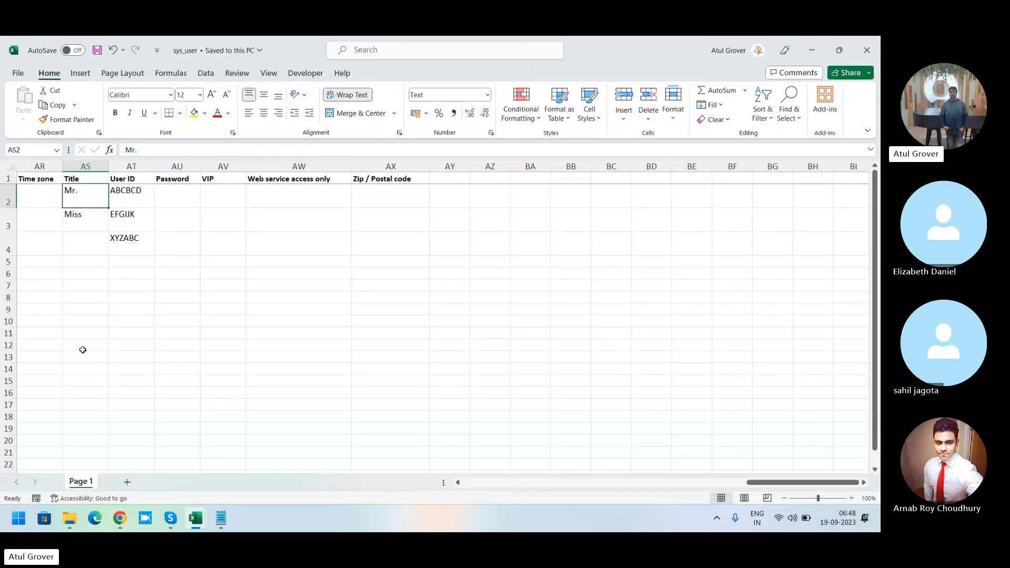
click(132, 239)
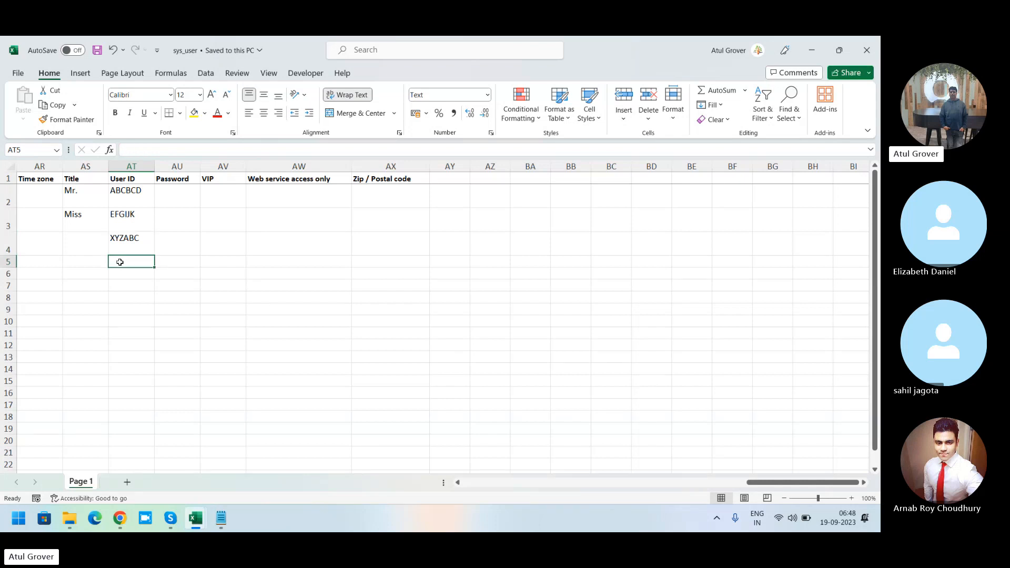
Step: Toggle the transform map's Create new record on empty coalesce fields option on and off again
key(alt+Tab)
click(128, 332)
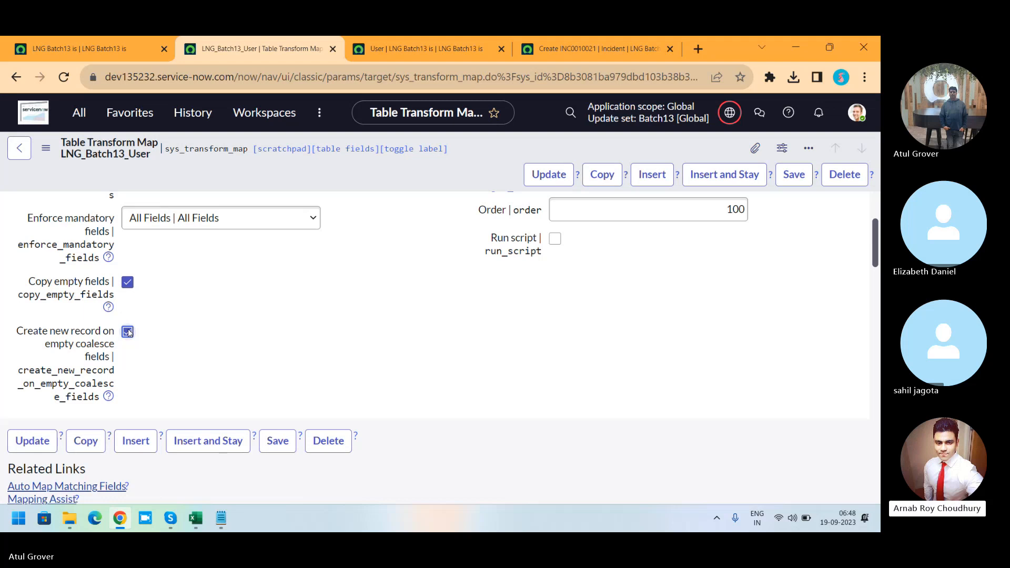
click(128, 332)
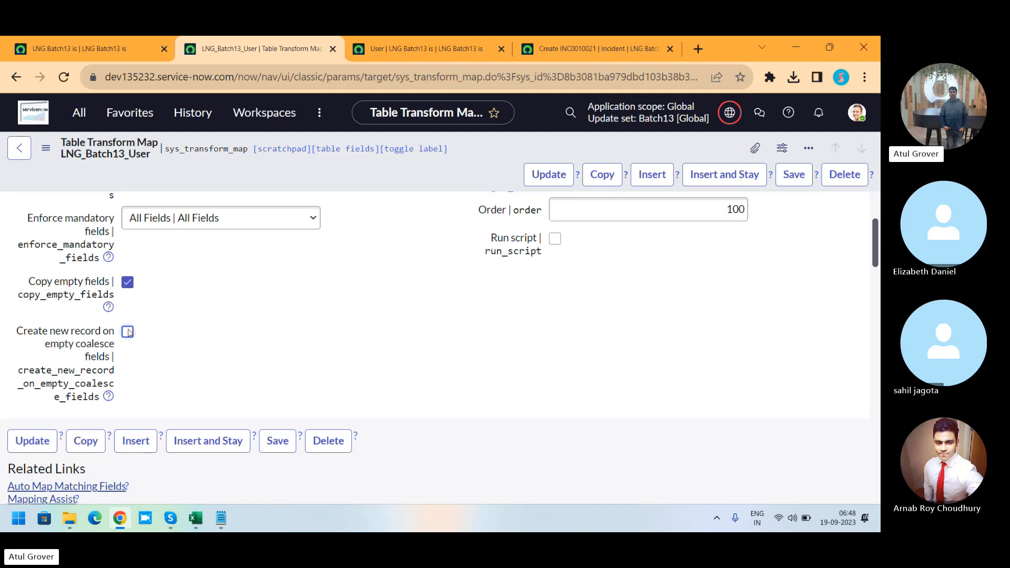
key(alt+Tab)
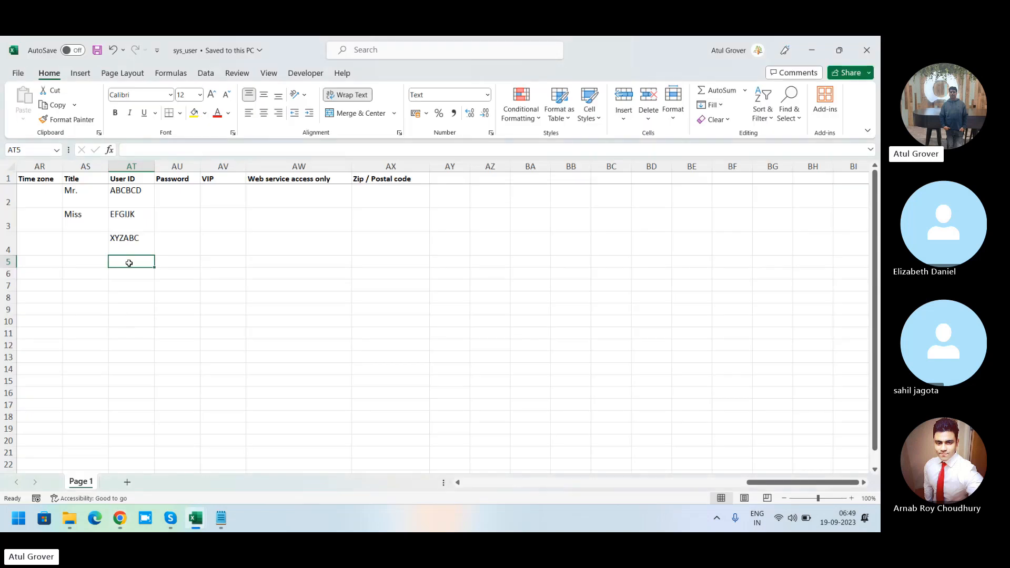
key(alt+Tab)
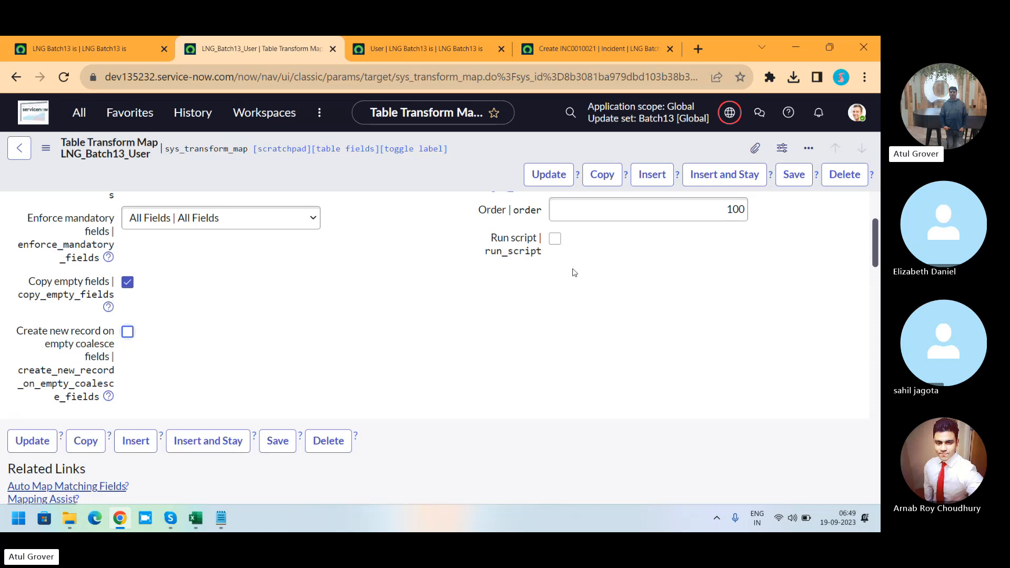
Step: Enable Run script to view the transform script editor, then disable it again
click(555, 239)
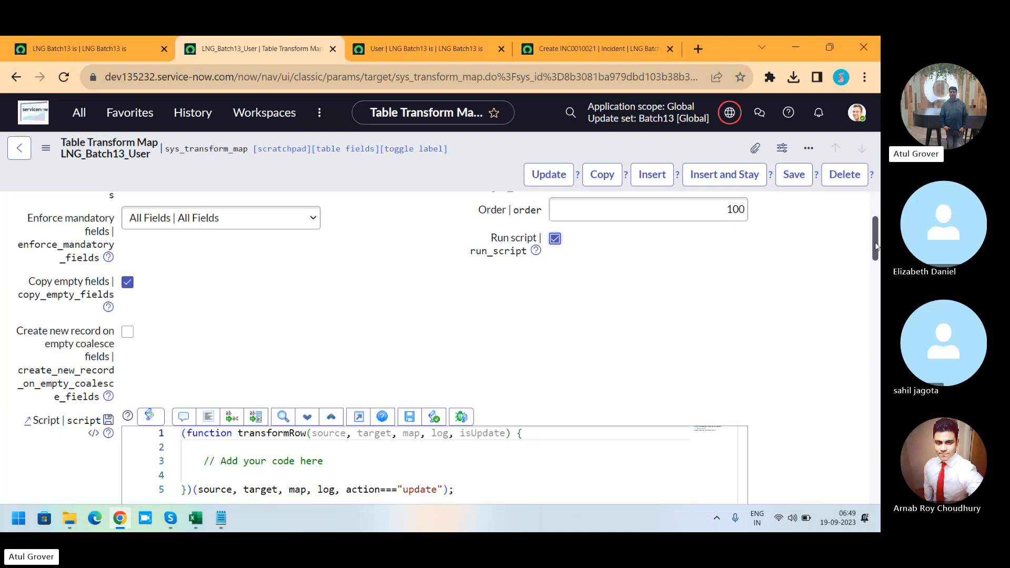
drag(876, 246, 877, 271)
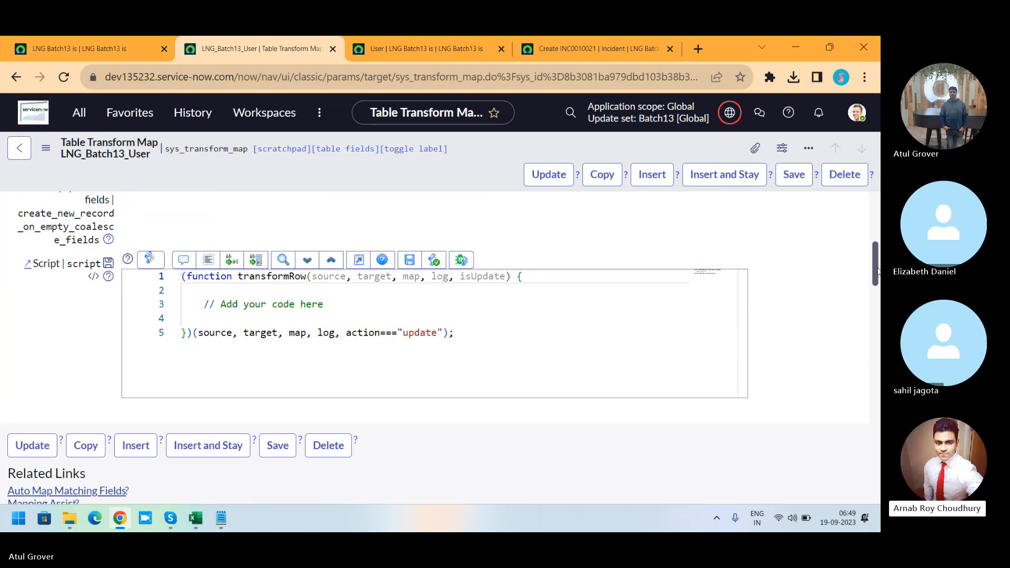
scroll(646, 280, up, 4)
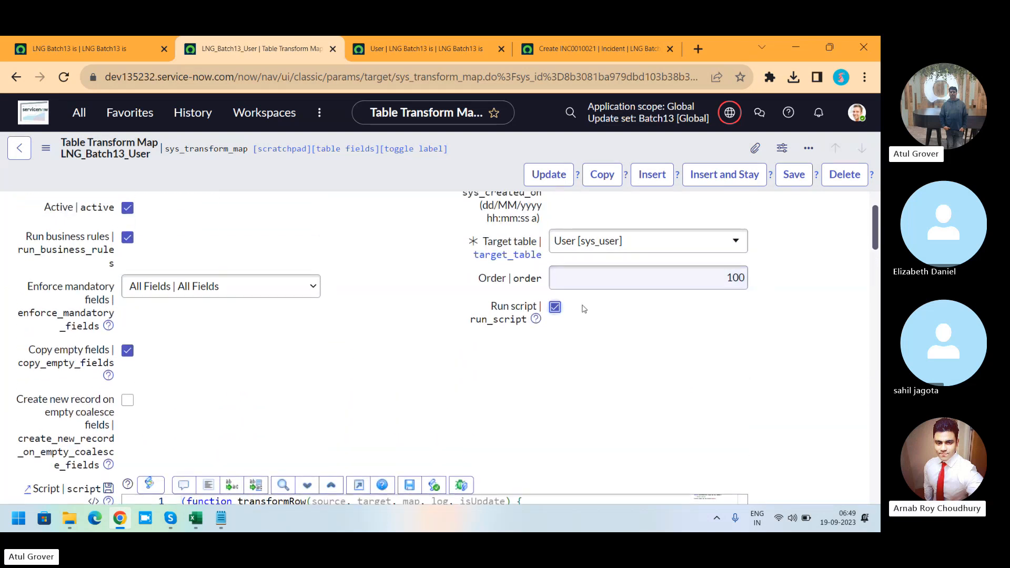
click(555, 307)
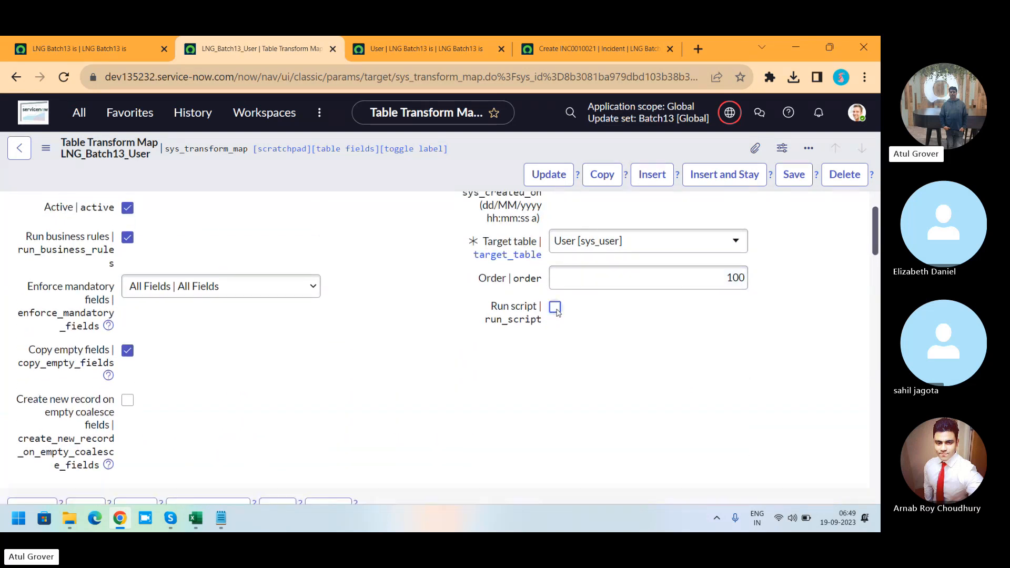
drag(872, 244, 874, 284)
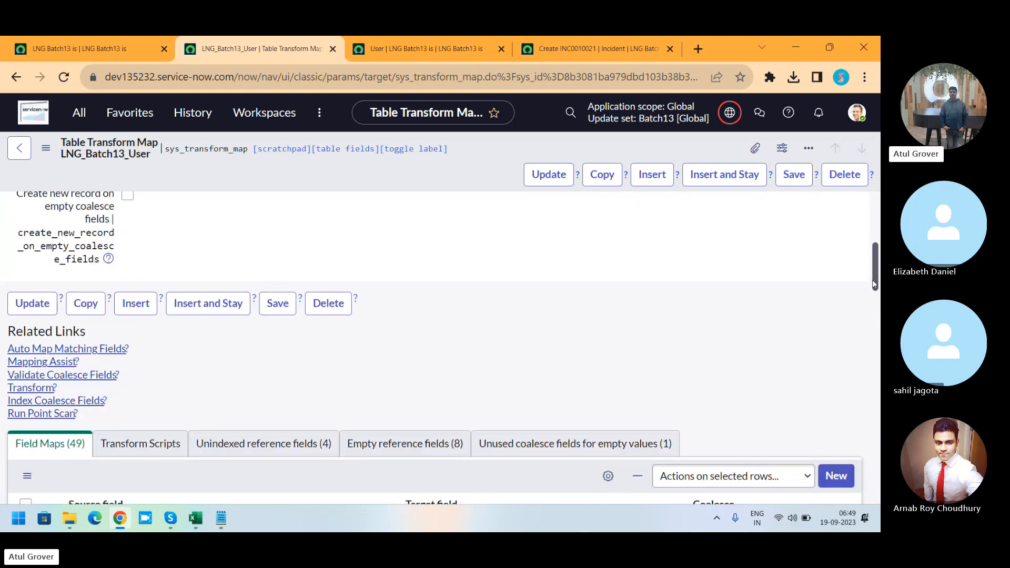
Step: Open the u_user_id field map from the transform map's Unused coalesce fields for empty values list, leaving the unsaved form
click(630, 443)
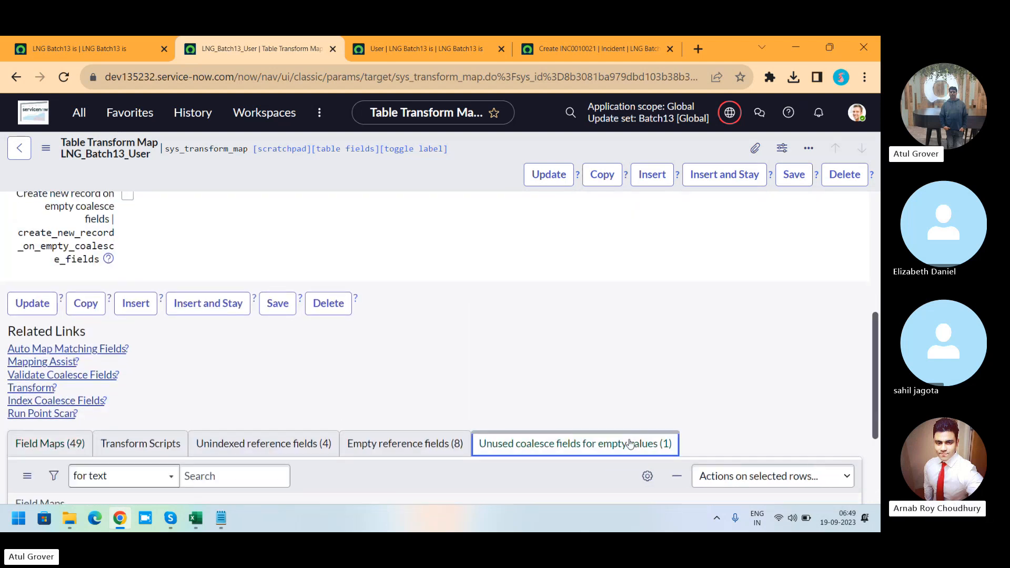
drag(873, 323, 868, 376)
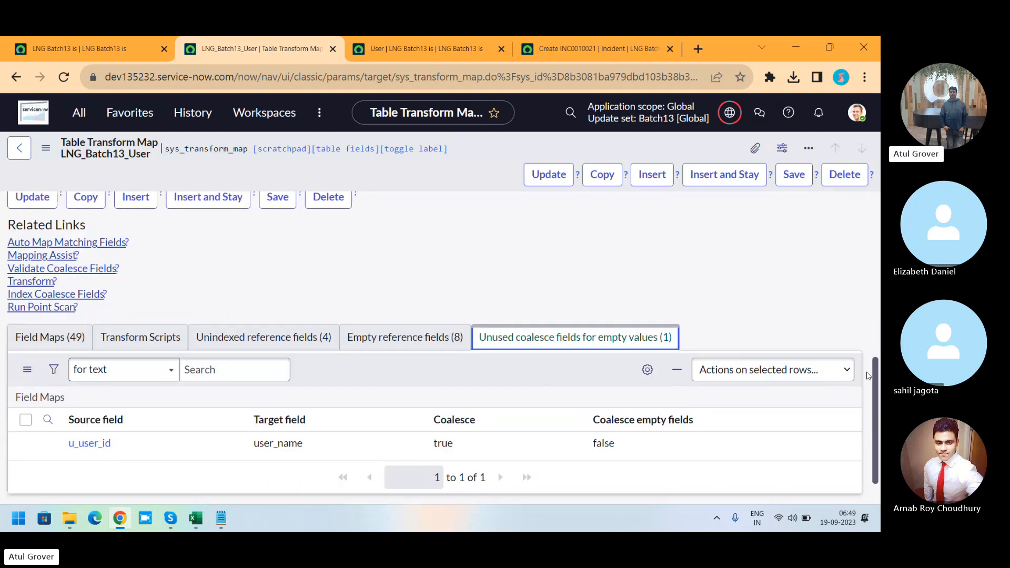
scroll(868, 376, down, 1)
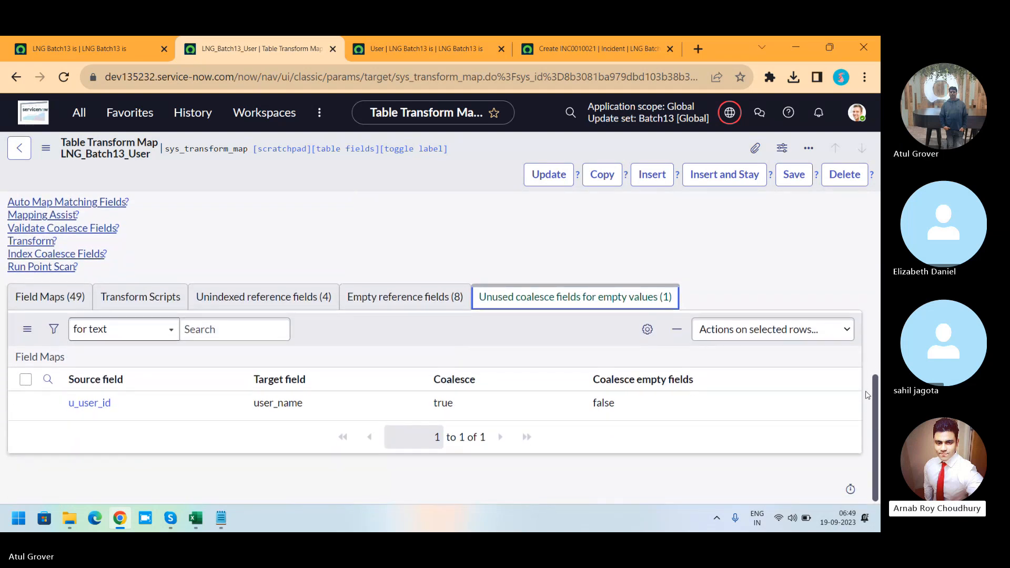
click(96, 403)
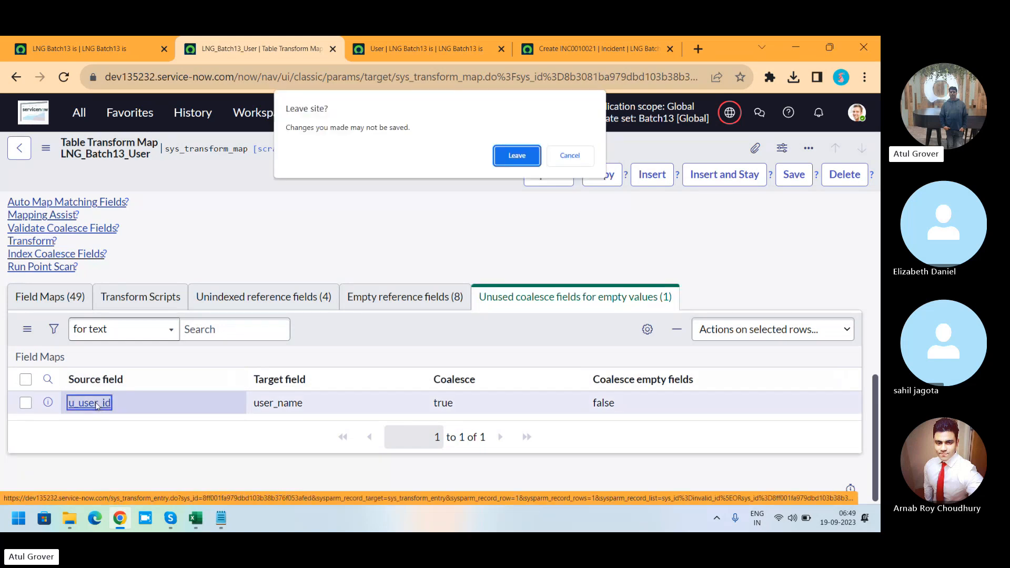
click(515, 159)
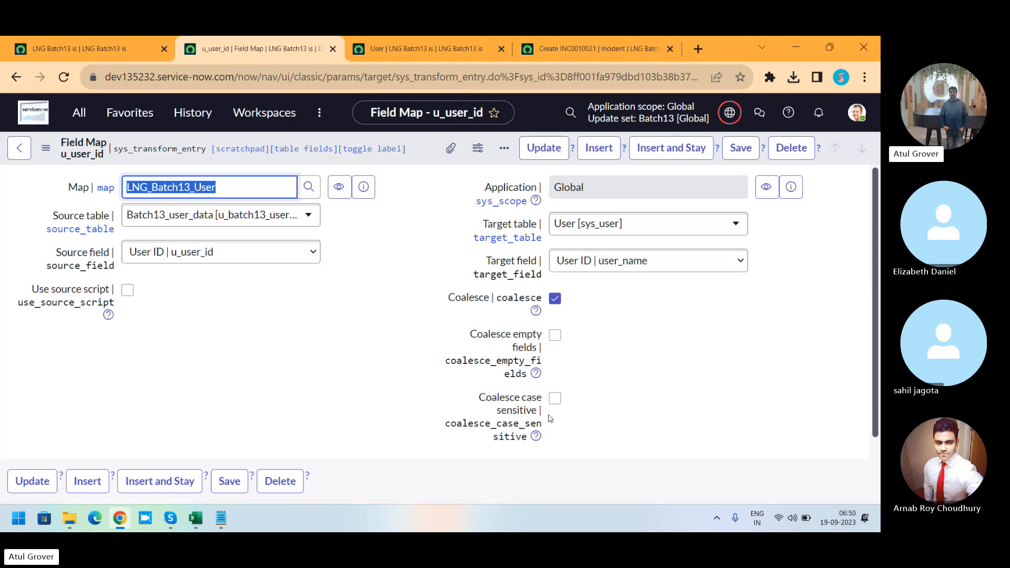
Step: Switch to the sys_user spreadsheet and enter xyzabc as a new User ID in row 5, next to XYZABC
click(195, 518)
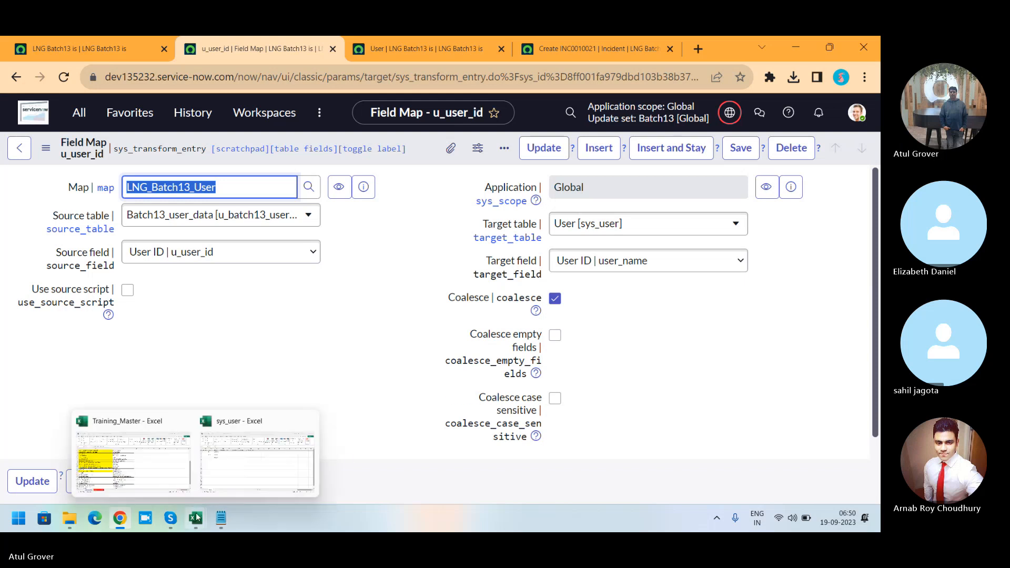
click(257, 454)
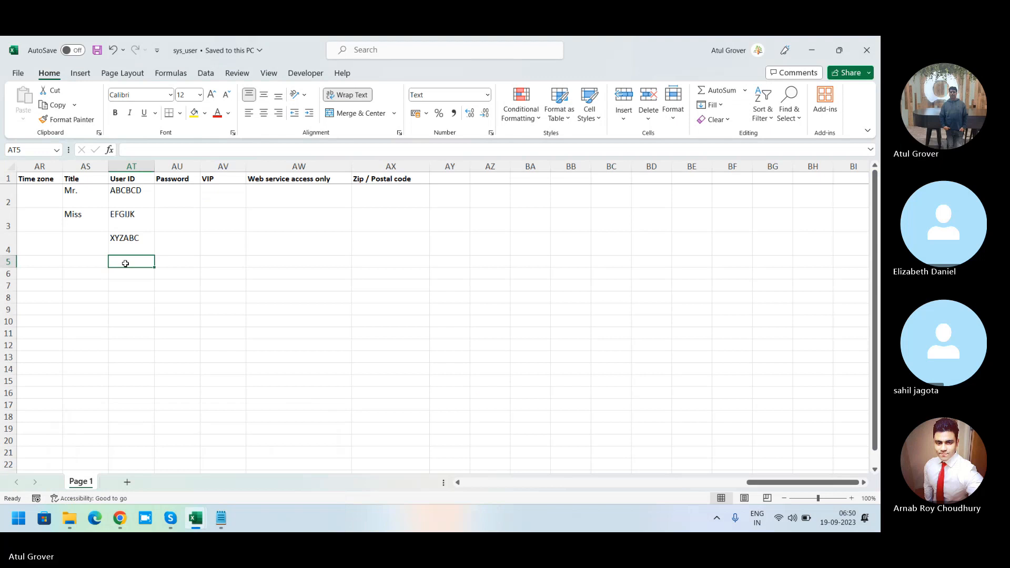
text(xyzabC)
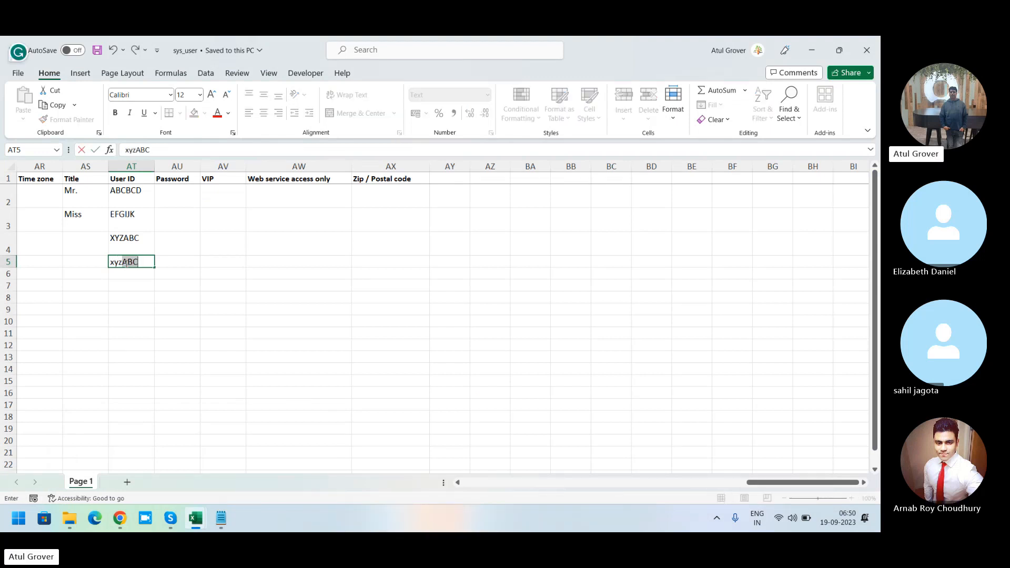
text(c)
key(Tab)
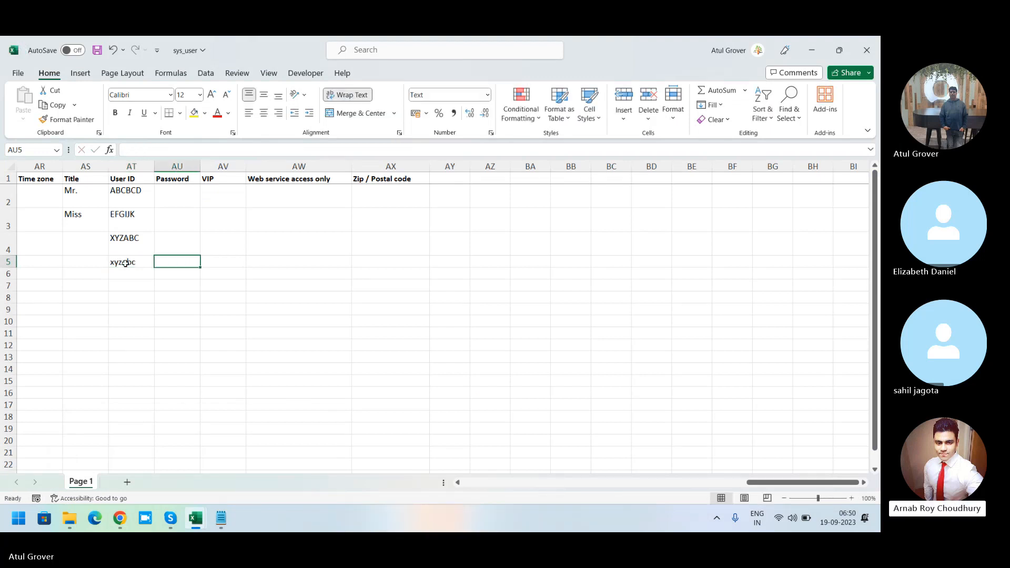
drag(127, 246, 127, 263)
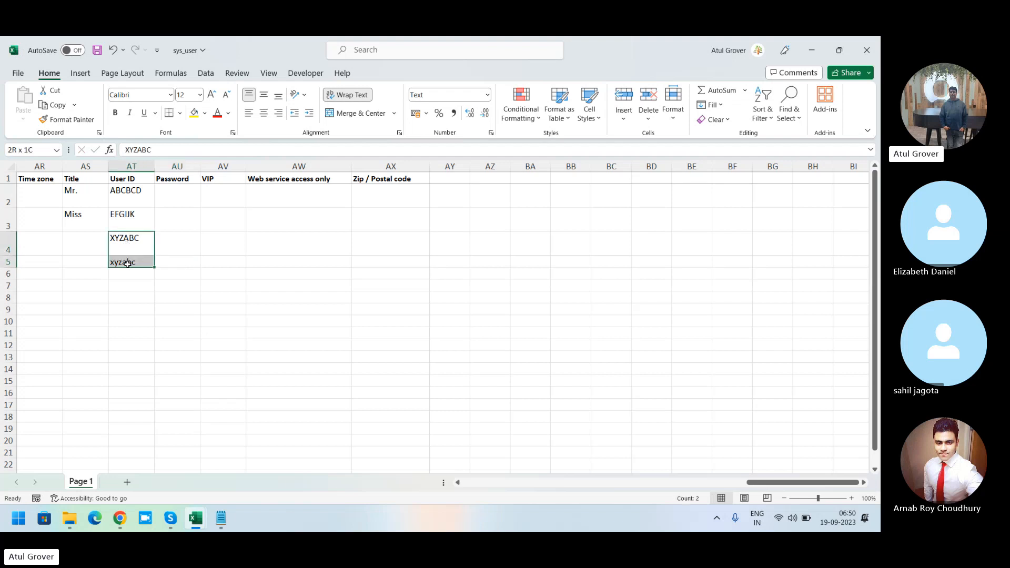
key(alt+Tab)
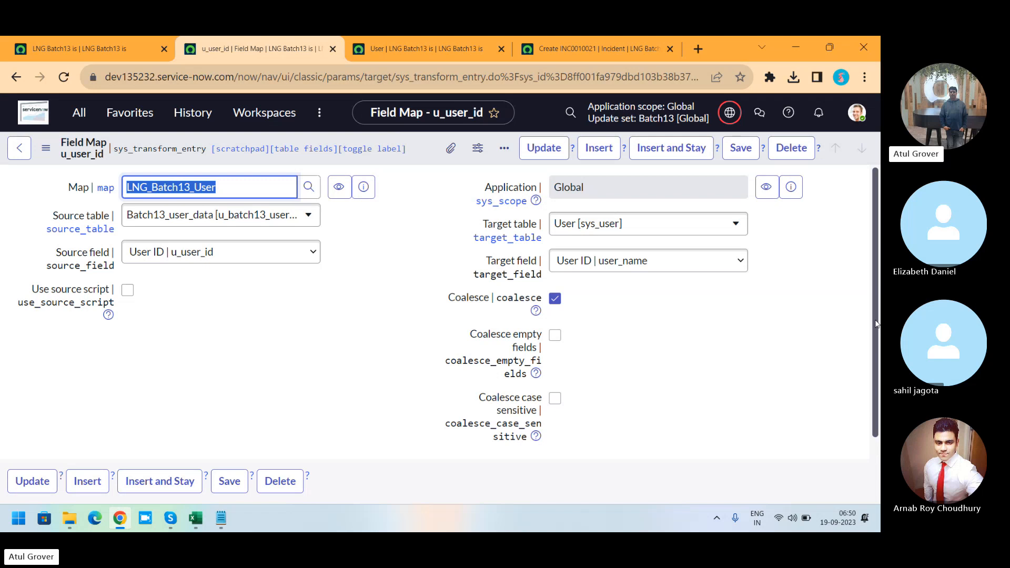
drag(874, 323, 880, 289)
key(alt+Tab)
key(alt+Tab)
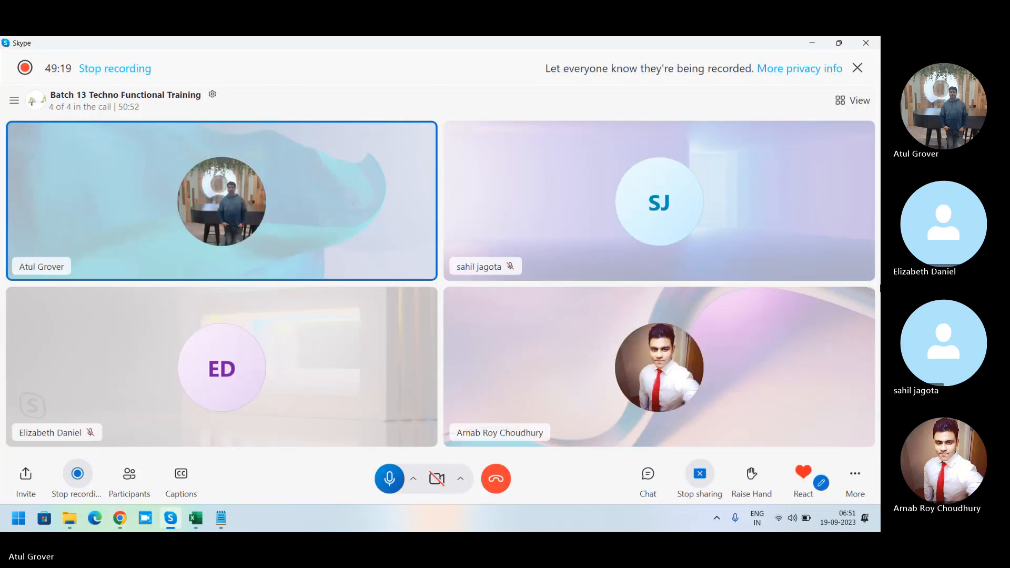